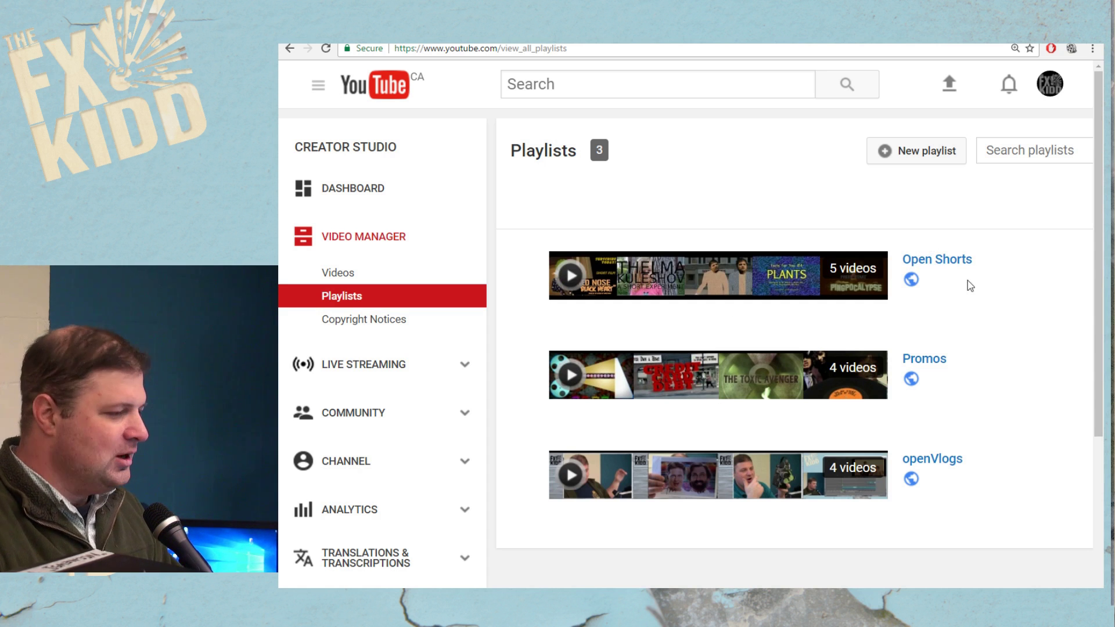
Open Blender, dismiss its splash screen and resize the window so the title bar and timeline fit on screen
scroll(969, 285, down, 2)
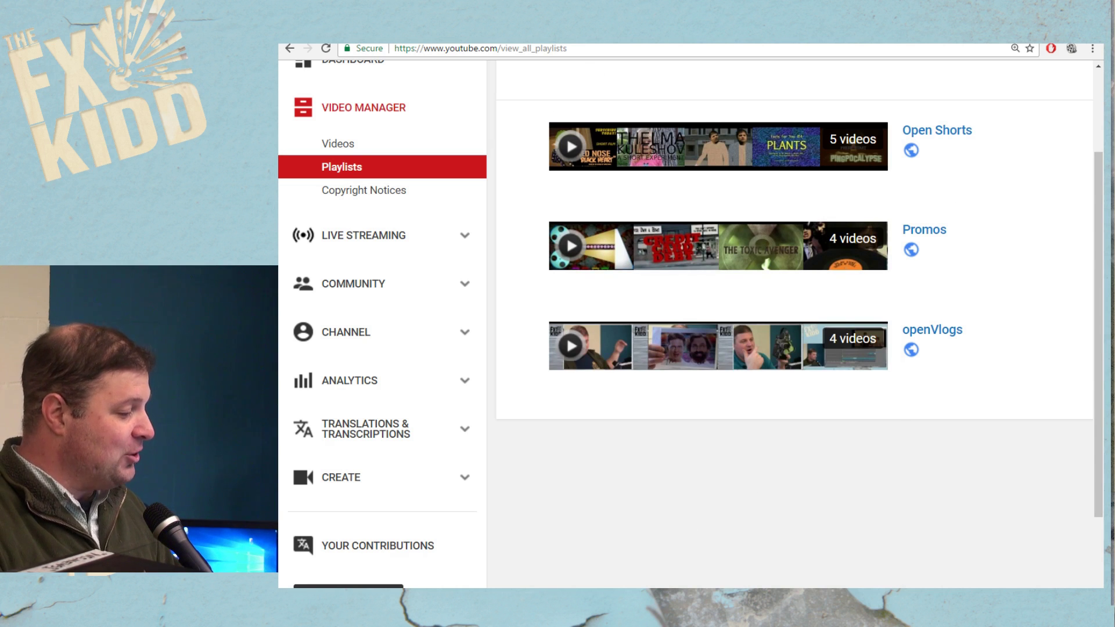
key(super)
click(334, 388)
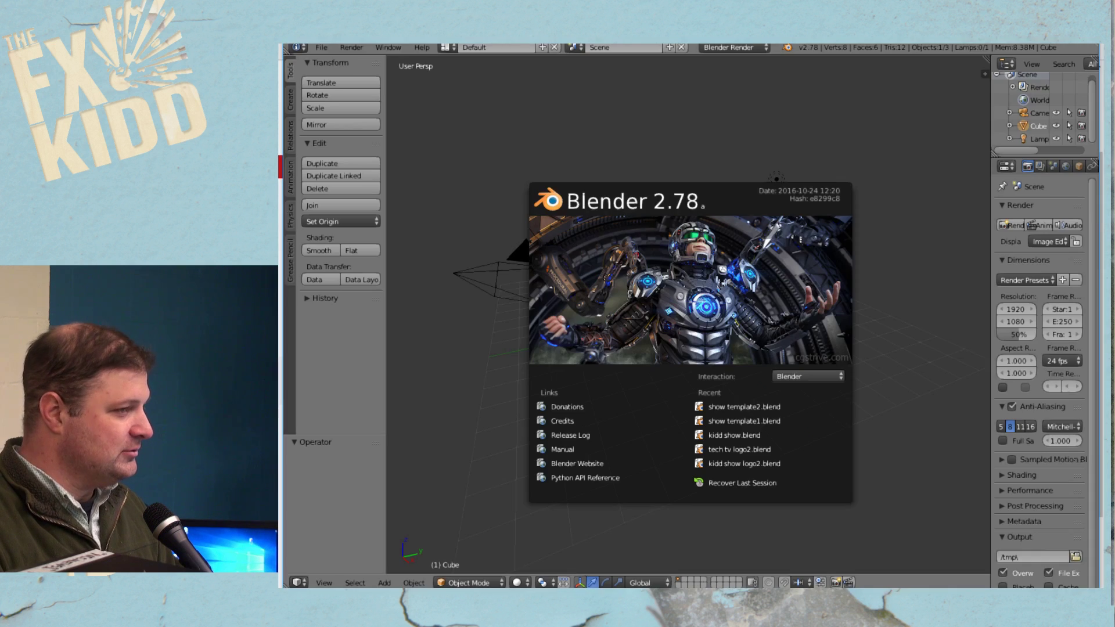
click(926, 192)
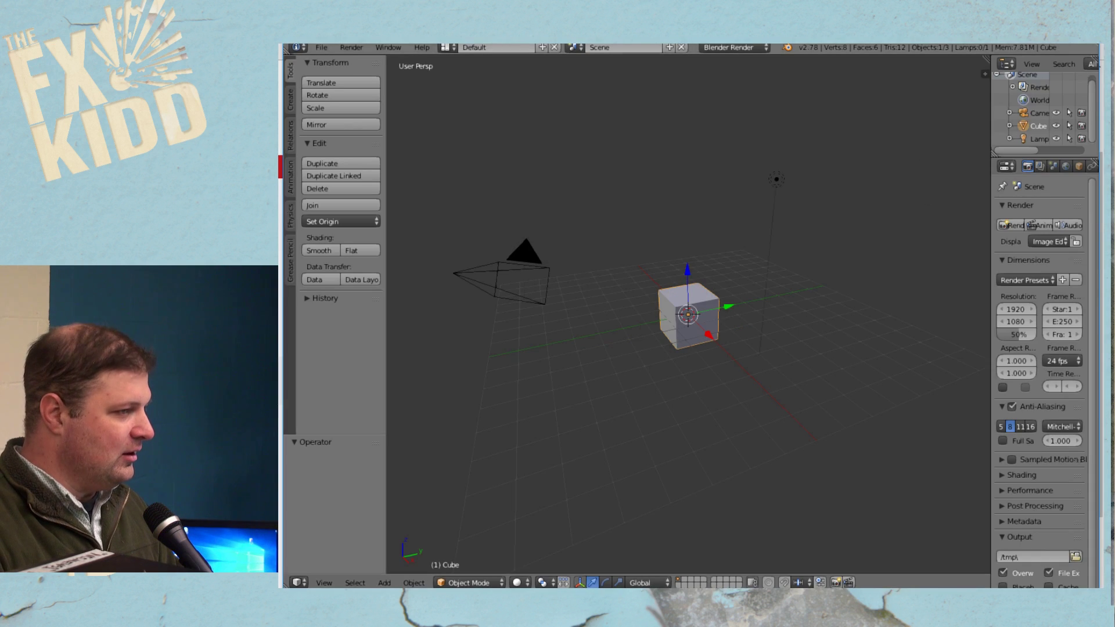
mouse_move(889, 44)
mouse_down()
mouse_move(869, 72)
mouse_move(869, 45)
mouse_up()
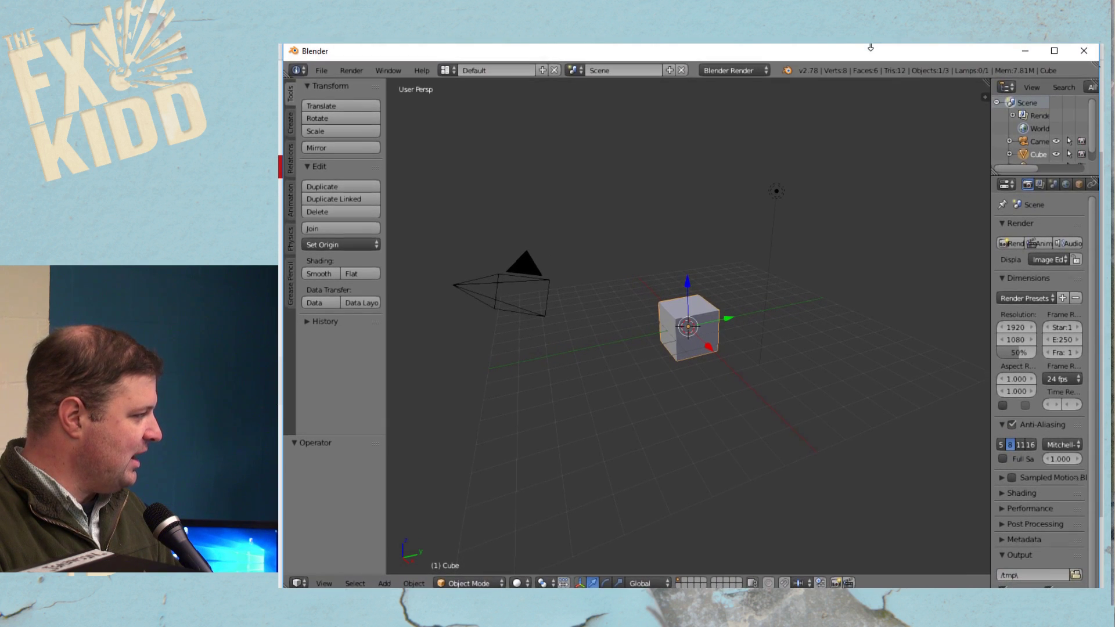
drag(812, 626, 812, 584)
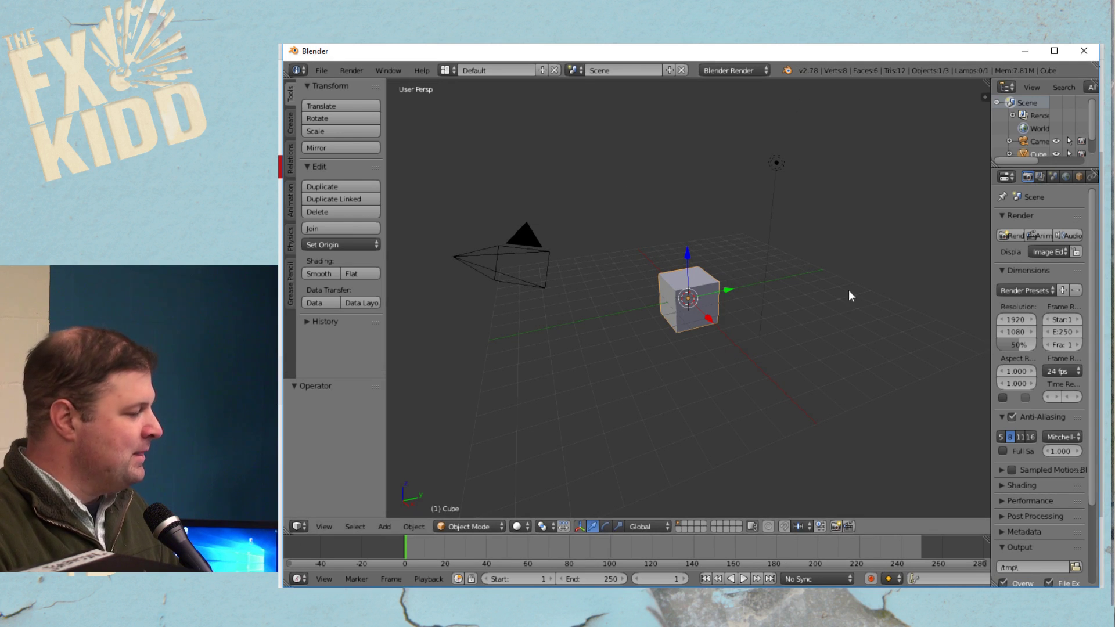
Open the recent file kidd show logo.blend
click(352, 71)
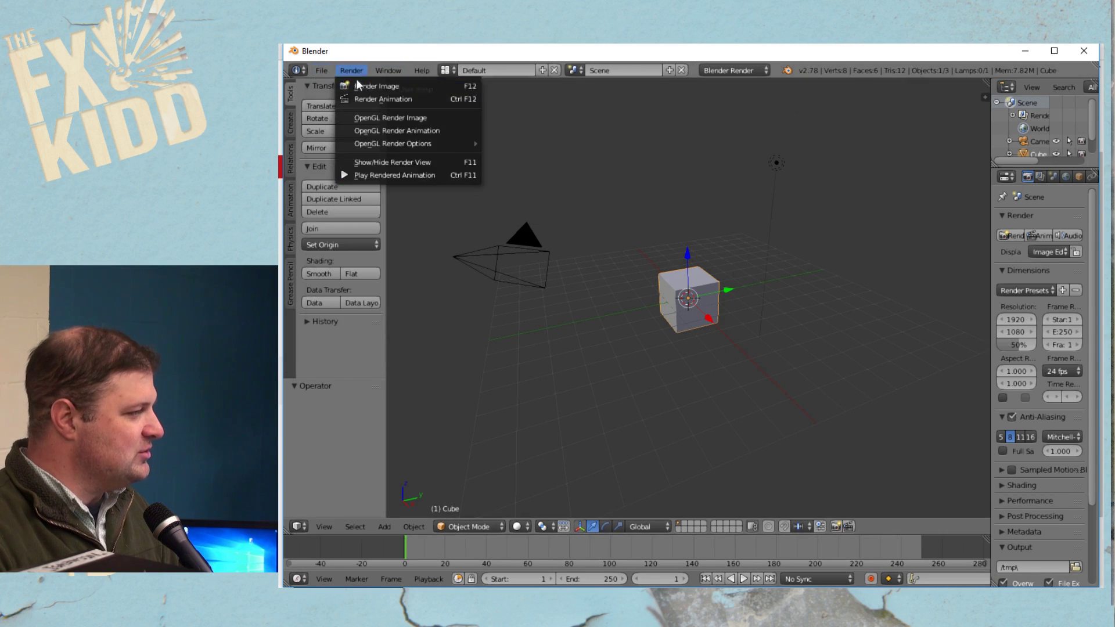
click(314, 72)
click(314, 71)
mouse_move(332, 113)
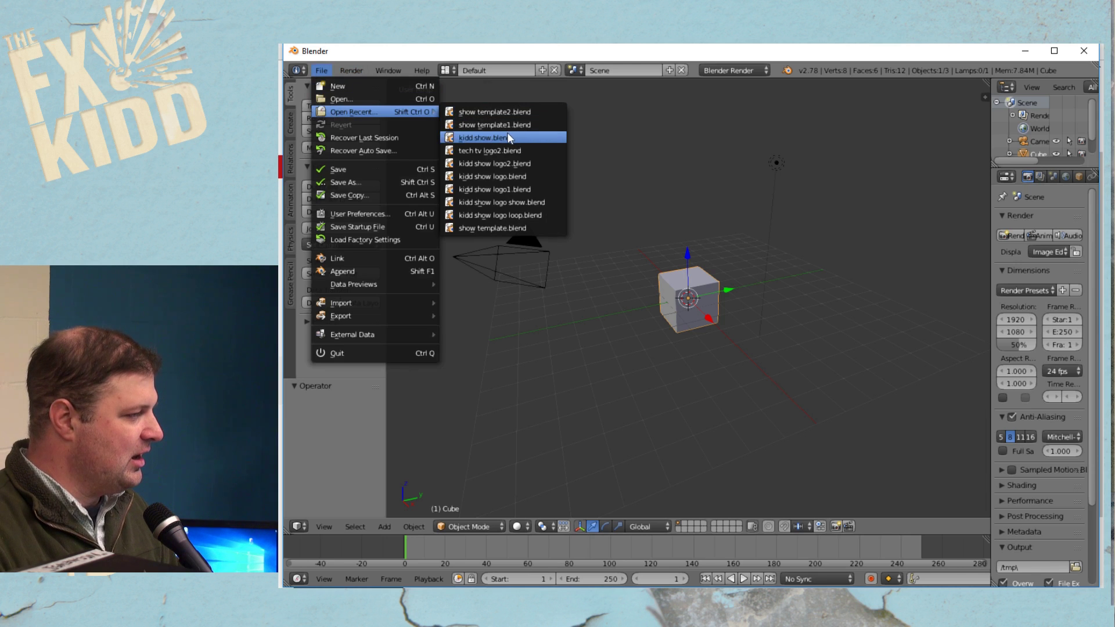
click(494, 177)
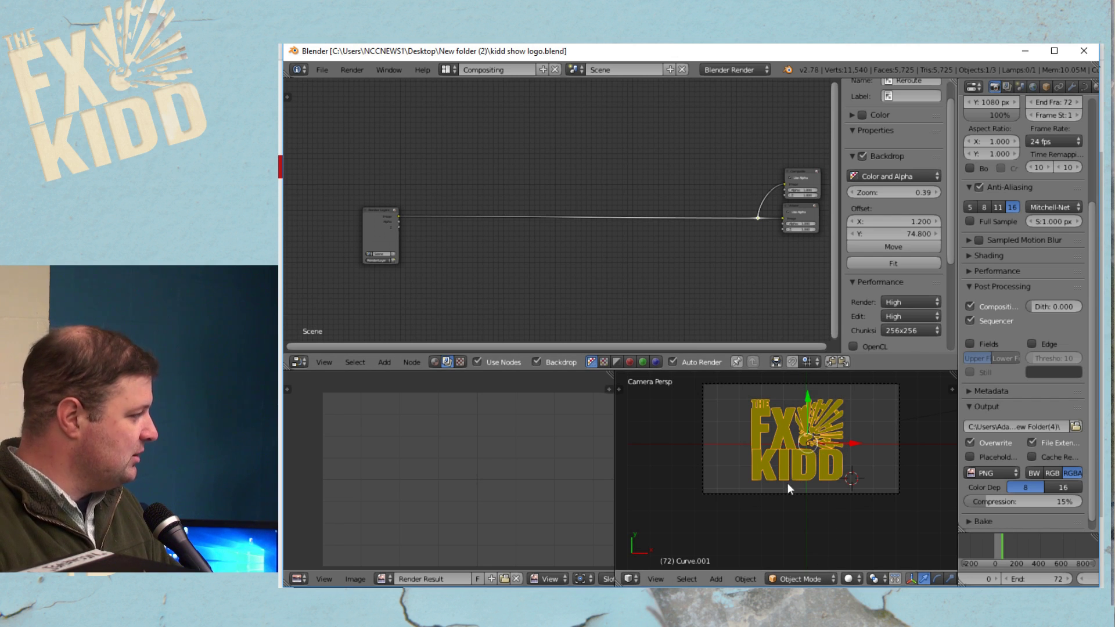
Switch to the Default screen layout and examine the logo, camera and lamp in the 3D view from several angles
click(446, 69)
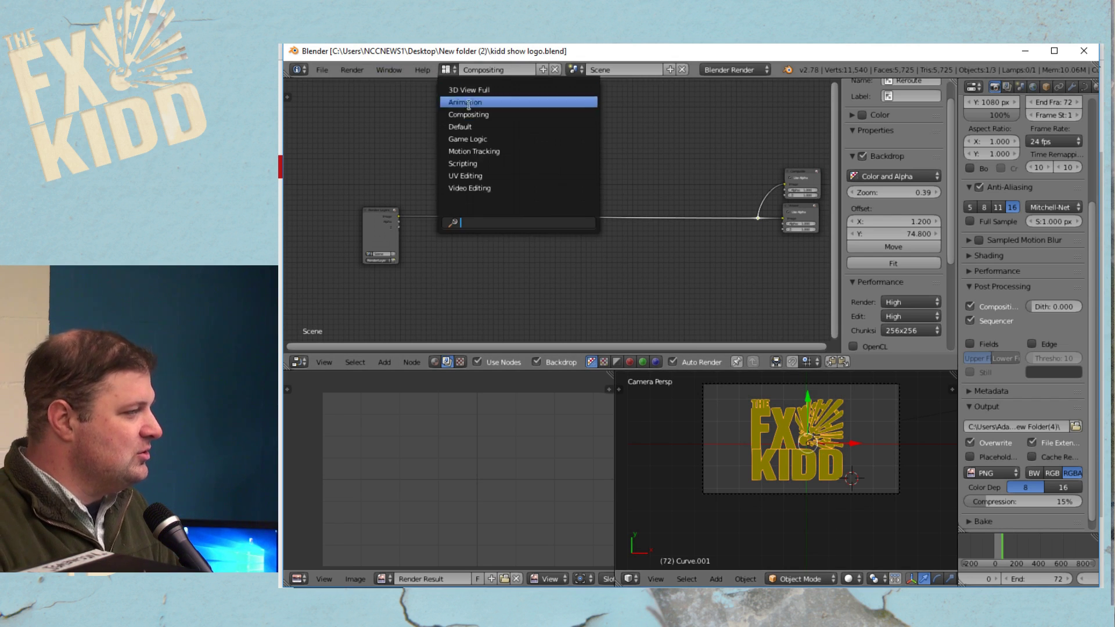
click(472, 126)
scroll(706, 206, down, 3)
middle_drag(695, 242, 689, 182)
scroll(697, 188, down, 4)
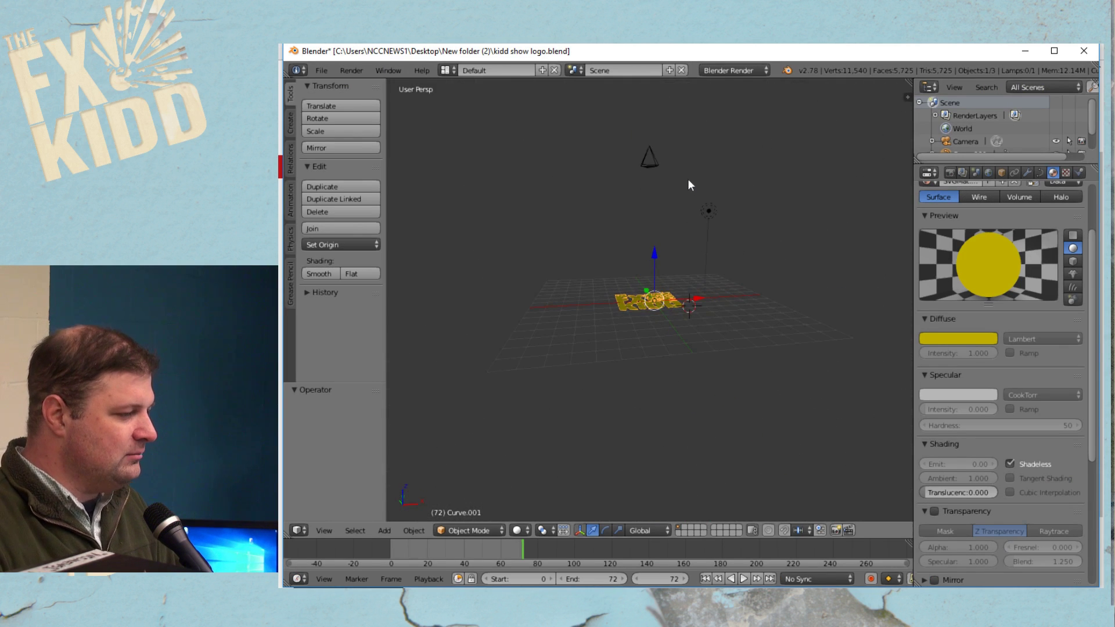
scroll(662, 285, up, 6)
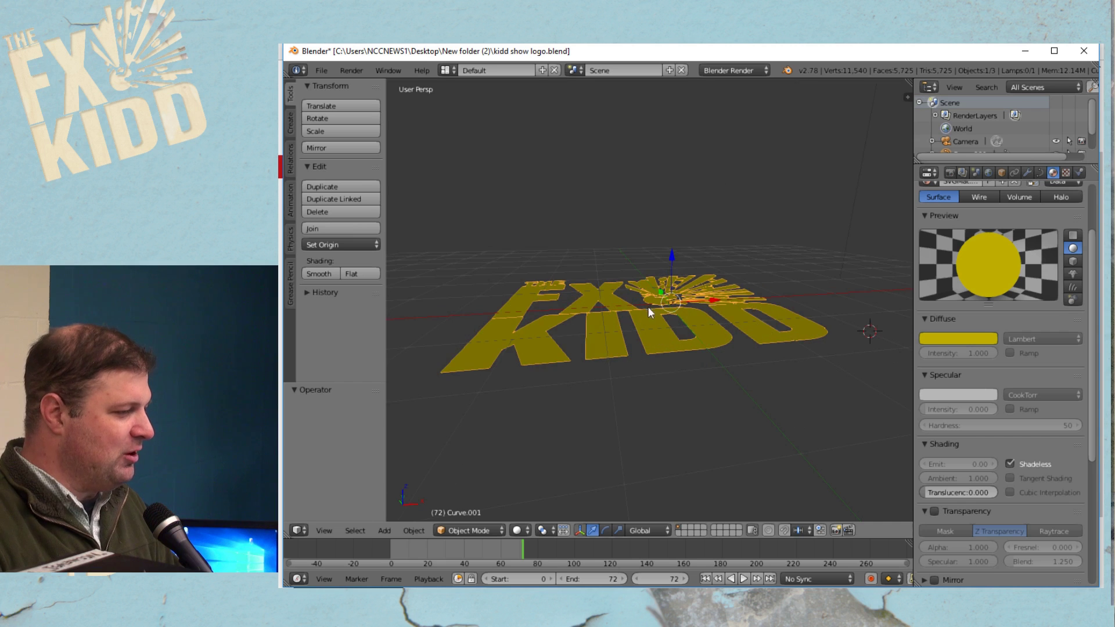
scroll(649, 230, down, 4)
middle_drag(655, 104, 763, 161)
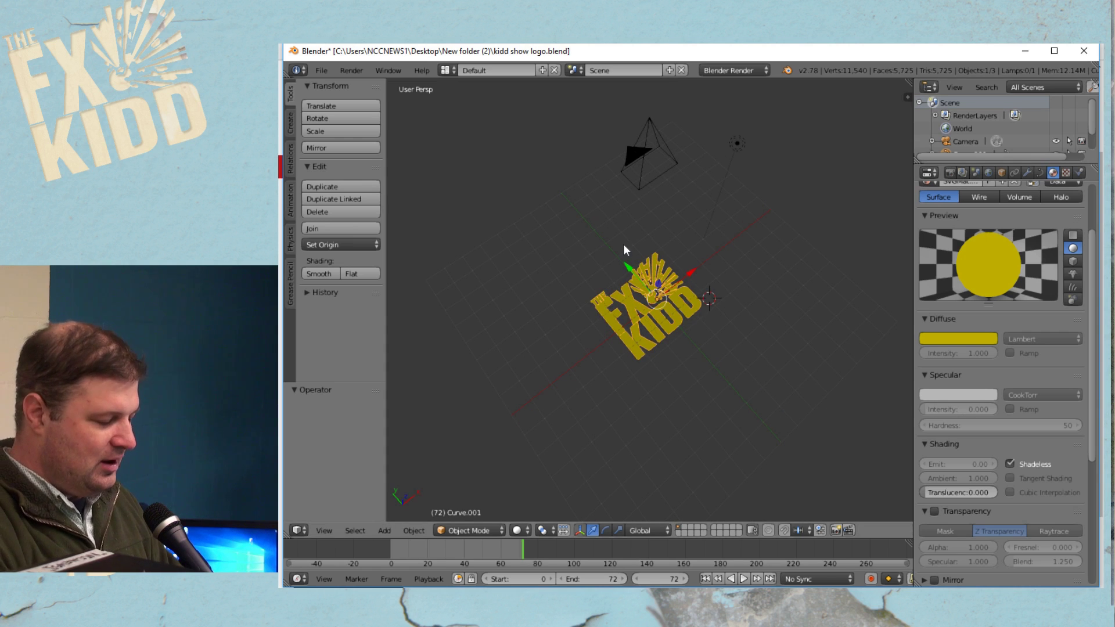
Align the camera to a top view of the logo and fit the camera frame in the 3D view
key(KP_0)
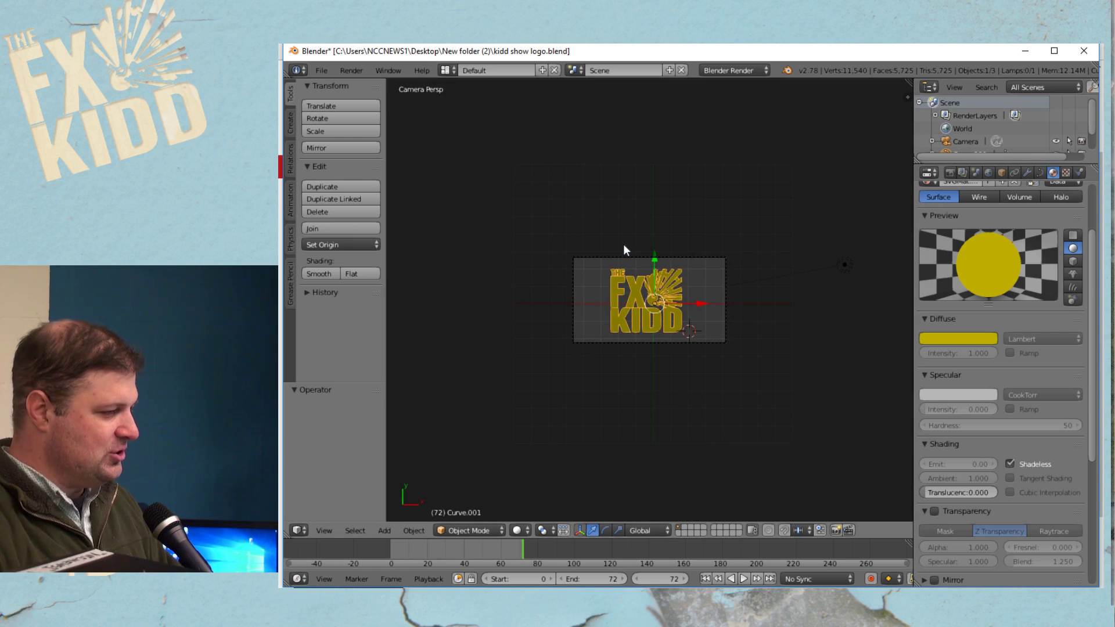
scroll(729, 304, down, 3)
middle_drag(728, 305, 668, 368)
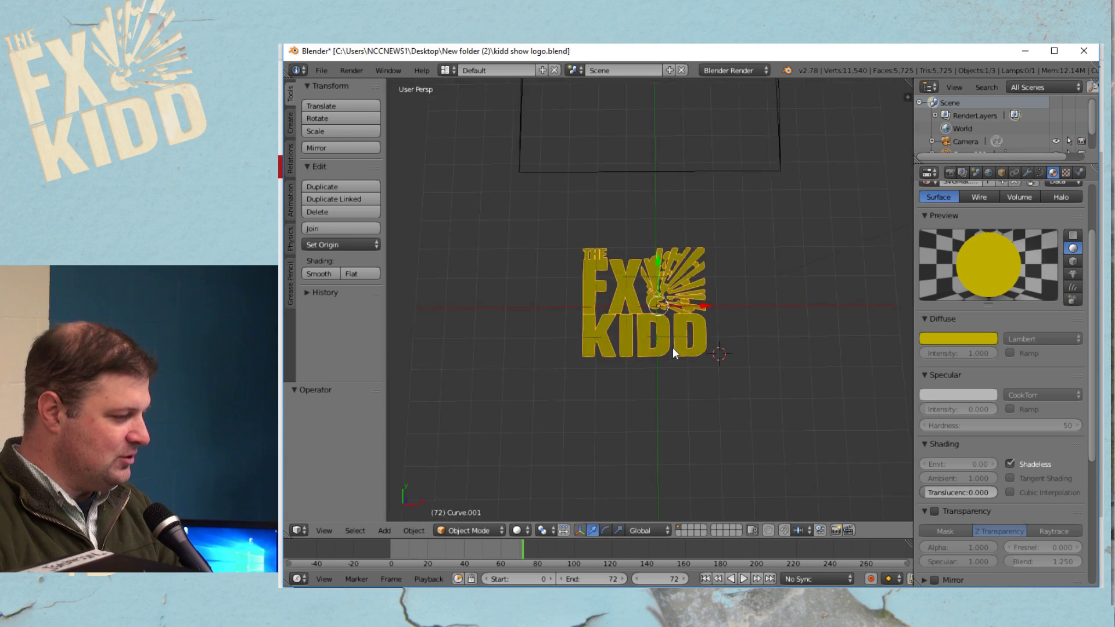
key(KP_7)
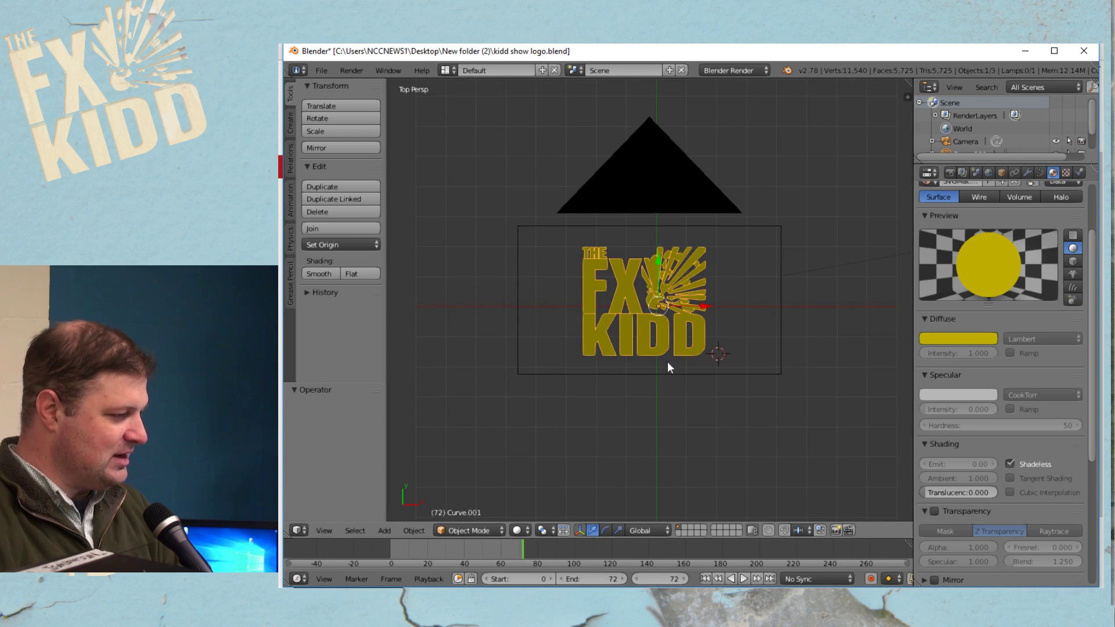
key(ctrl+alt+KP_0)
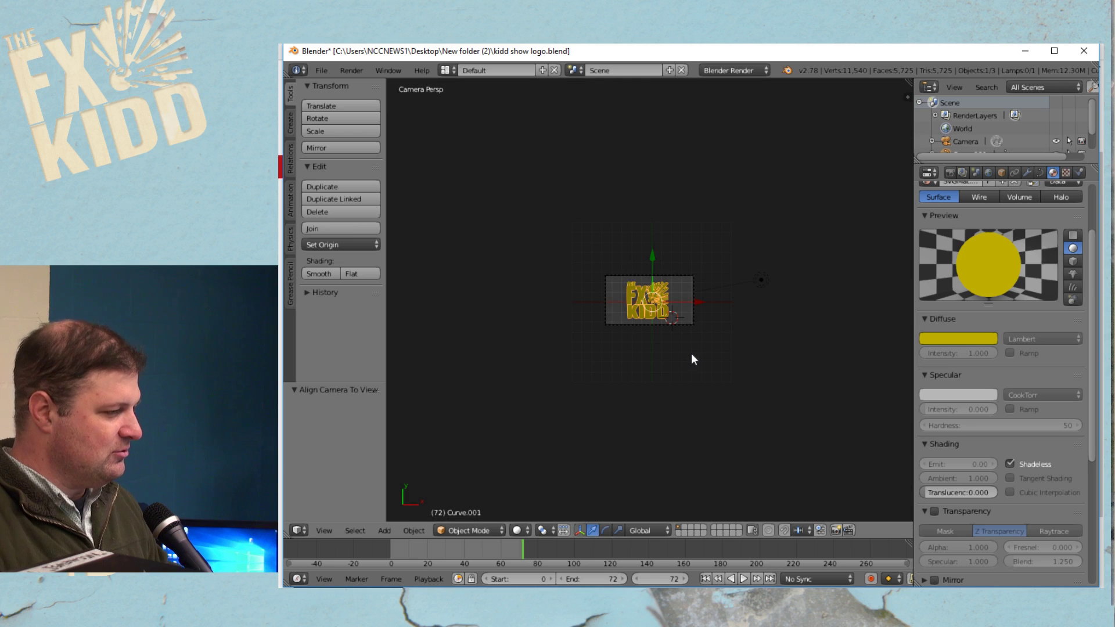
key(Home)
scroll(687, 283, down, 1)
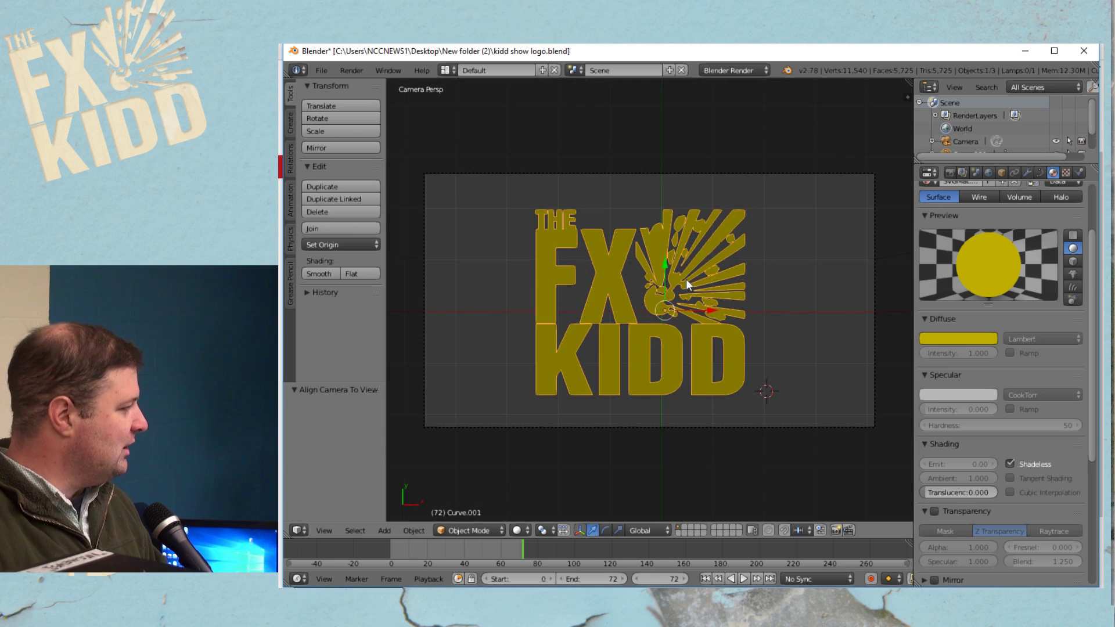
Return to the Compositing screen layout and review the render layer options, dimensions, anti-aliasing and output settings
click(446, 70)
click(480, 113)
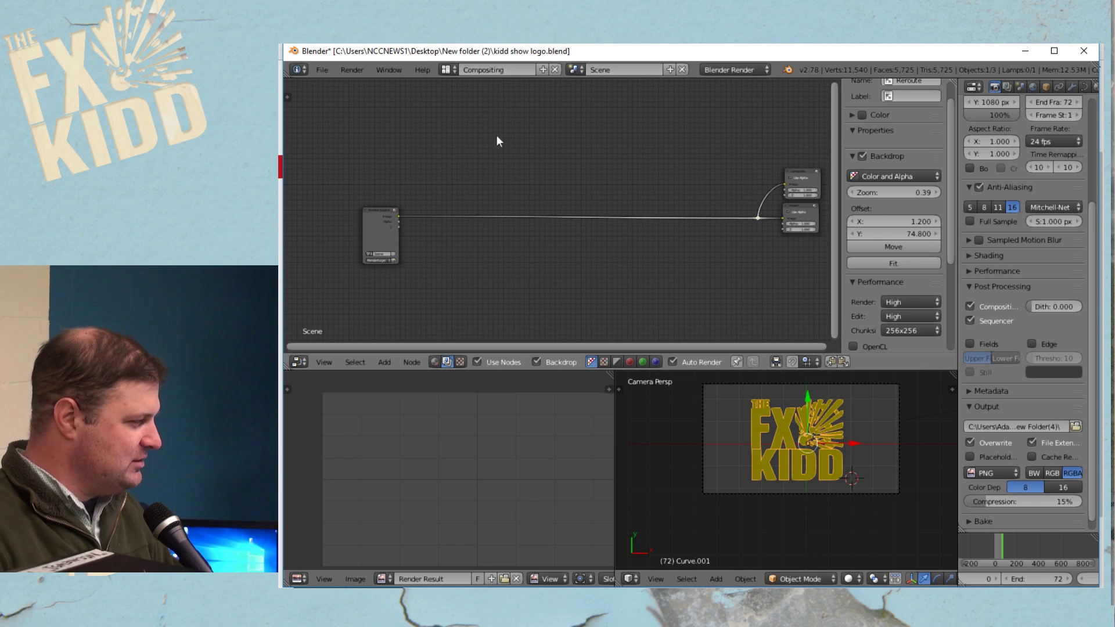
middle_drag(501, 240, 477, 233)
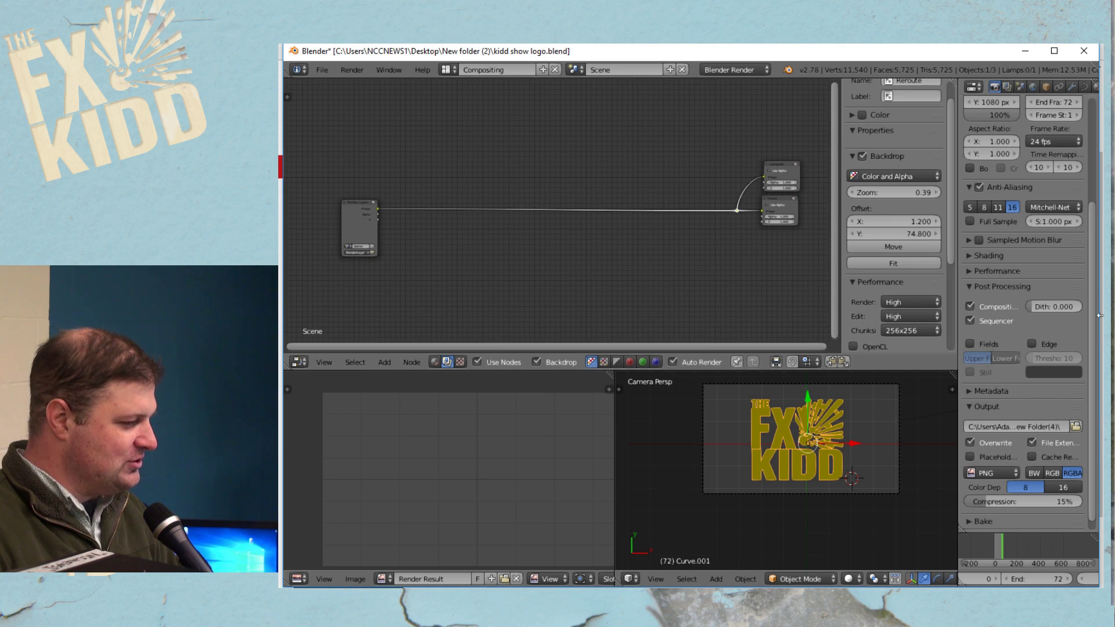
scroll(1055, 152, up, 6)
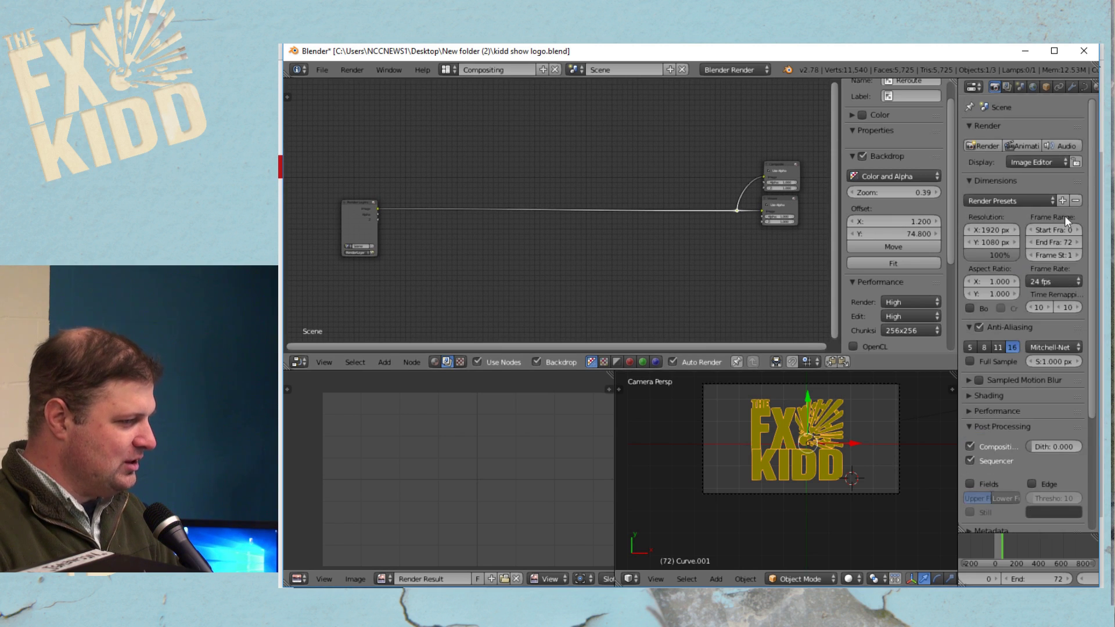
click(1007, 87)
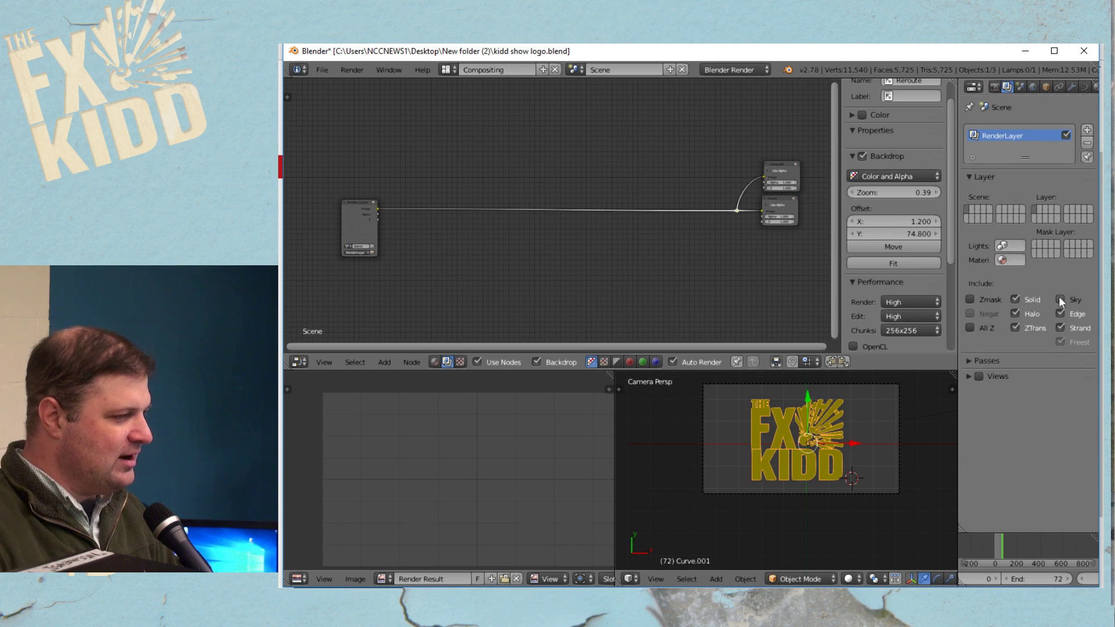
click(994, 87)
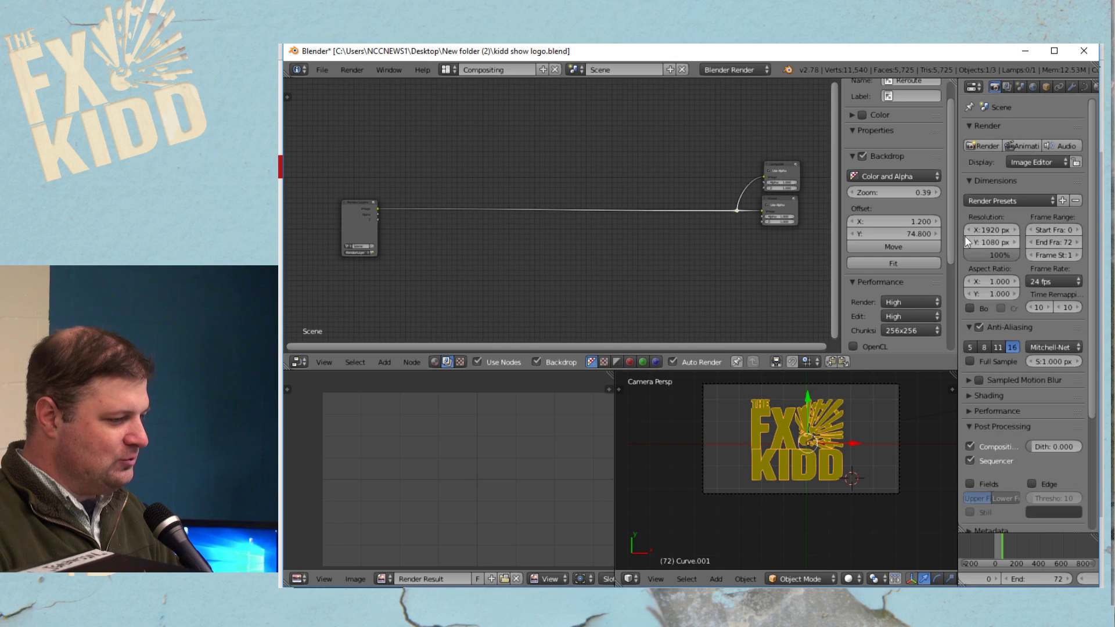
scroll(1027, 420, down, 2)
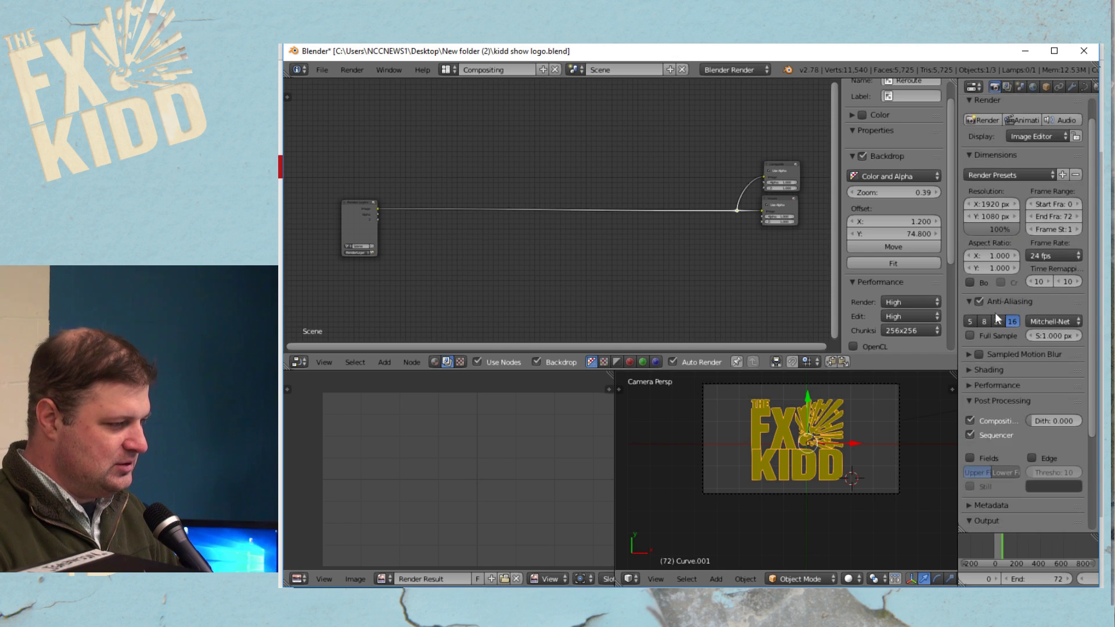
scroll(1042, 328, down, 5)
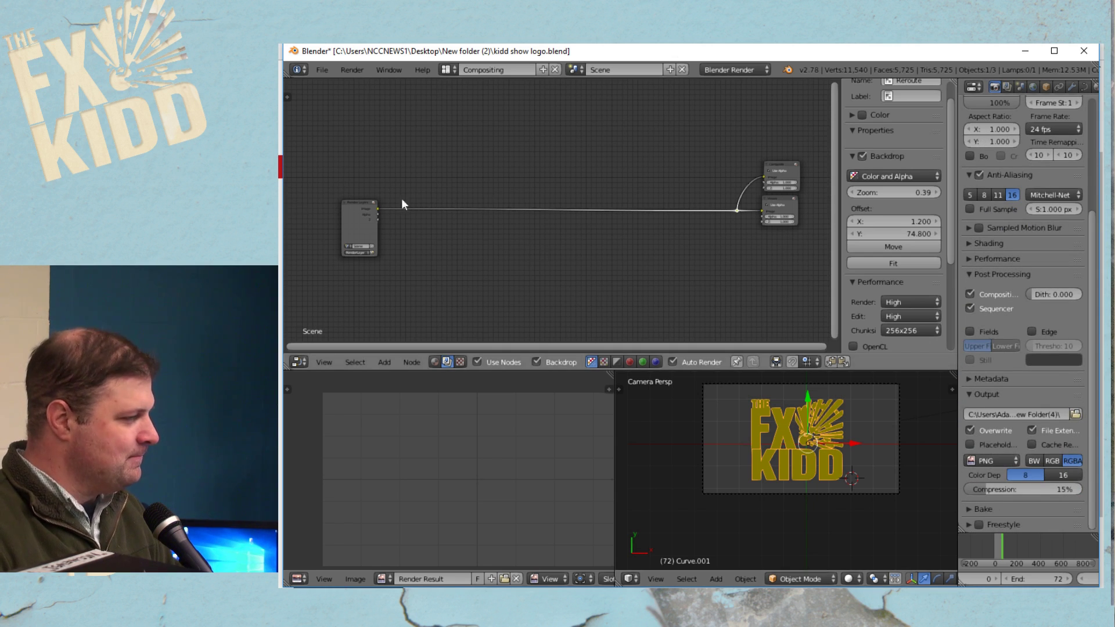
Move the Viewer node further down to separate it from the Composite node
scroll(678, 259, up, 1)
middle_drag(678, 259, 540, 262)
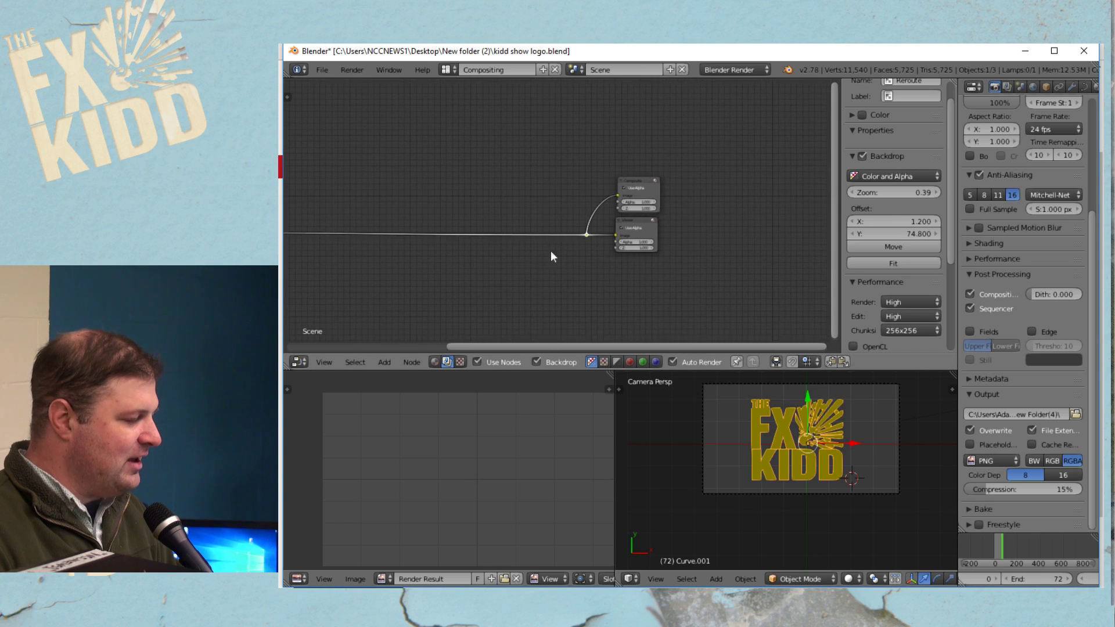
scroll(578, 247, up, 3)
drag(655, 231, 653, 277)
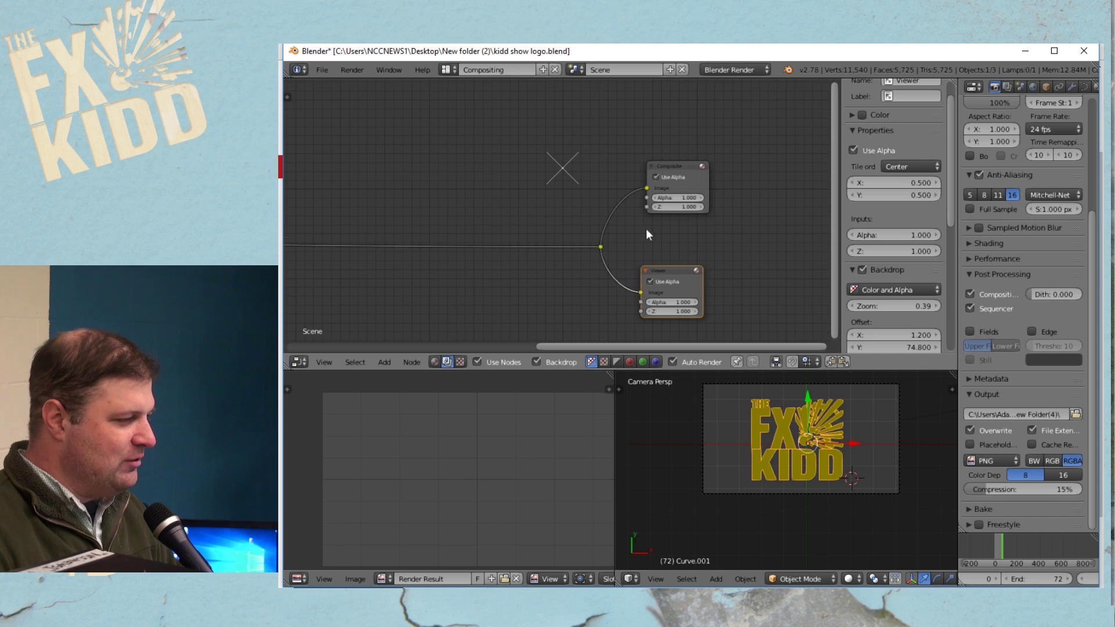
scroll(625, 227, down, 8)
middle_drag(502, 202, 635, 189)
scroll(653, 169, up, 2)
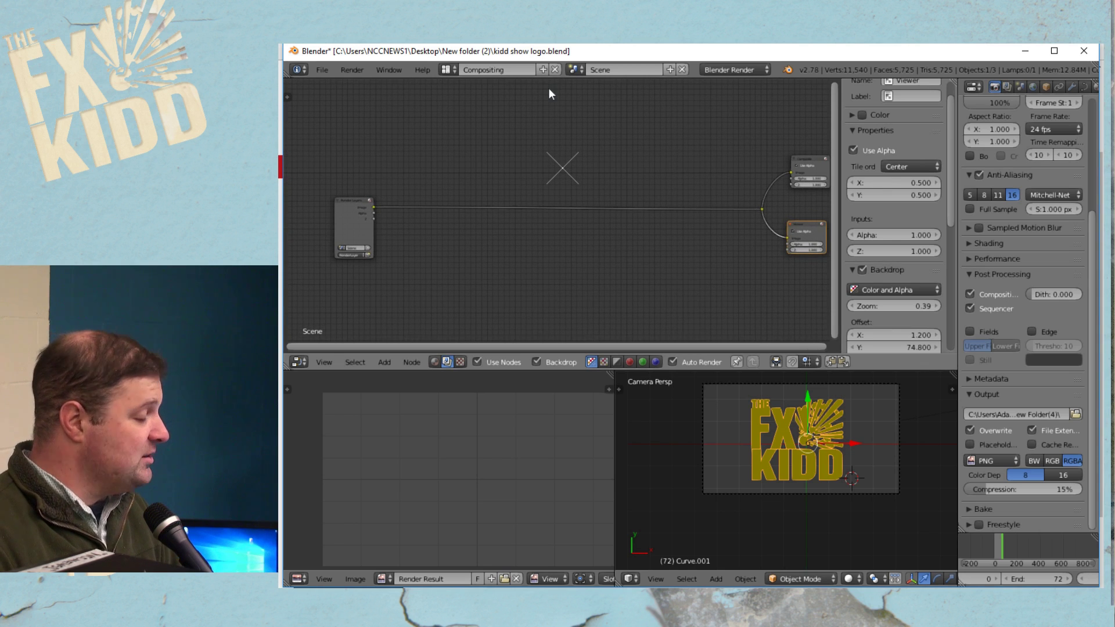
Render the current frame as an image to show the logo in the compositor backdrop
middle_drag(488, 168, 478, 145)
click(350, 70)
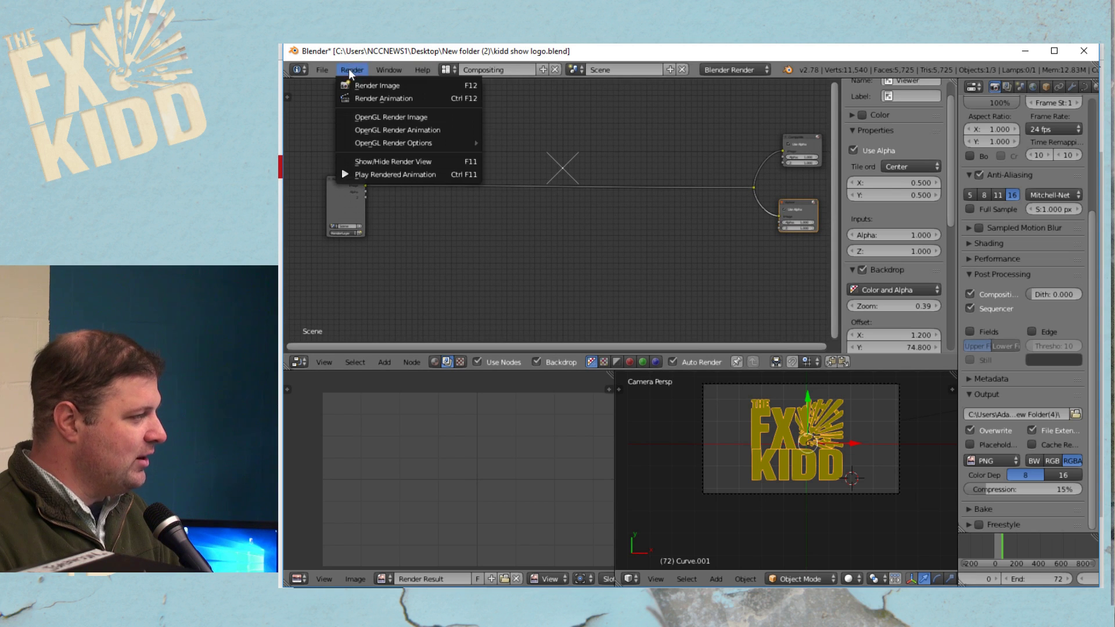
click(372, 82)
scroll(517, 437, down, 2)
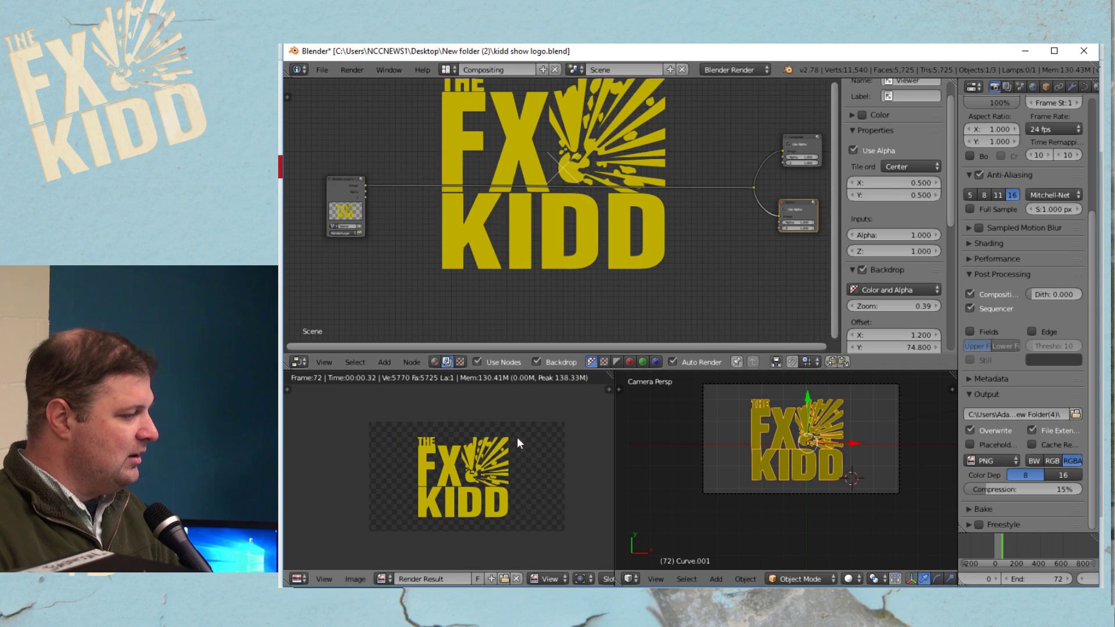
middle_drag(524, 242, 555, 254)
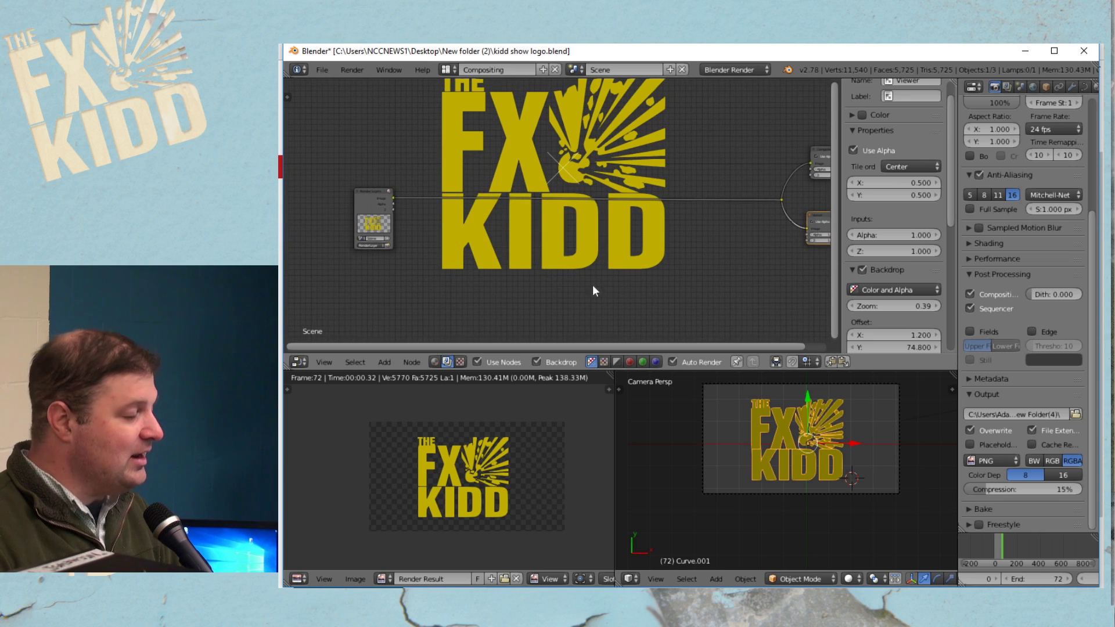
Add a Distort Transform node and insert it into the link right after the Render Layers node
click(384, 363)
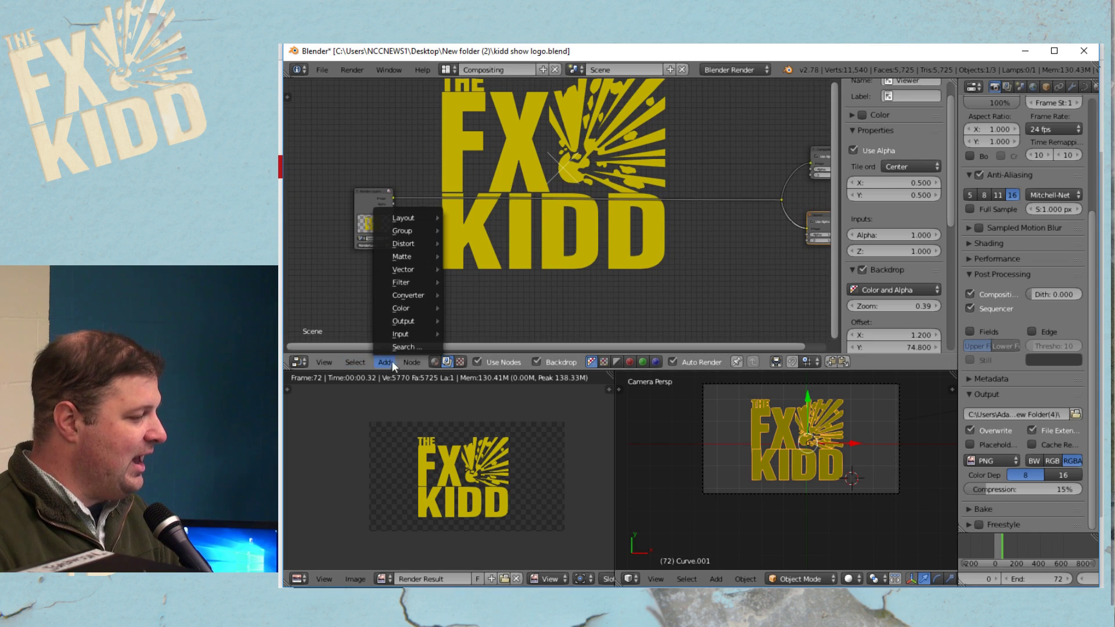
mouse_move(413, 231)
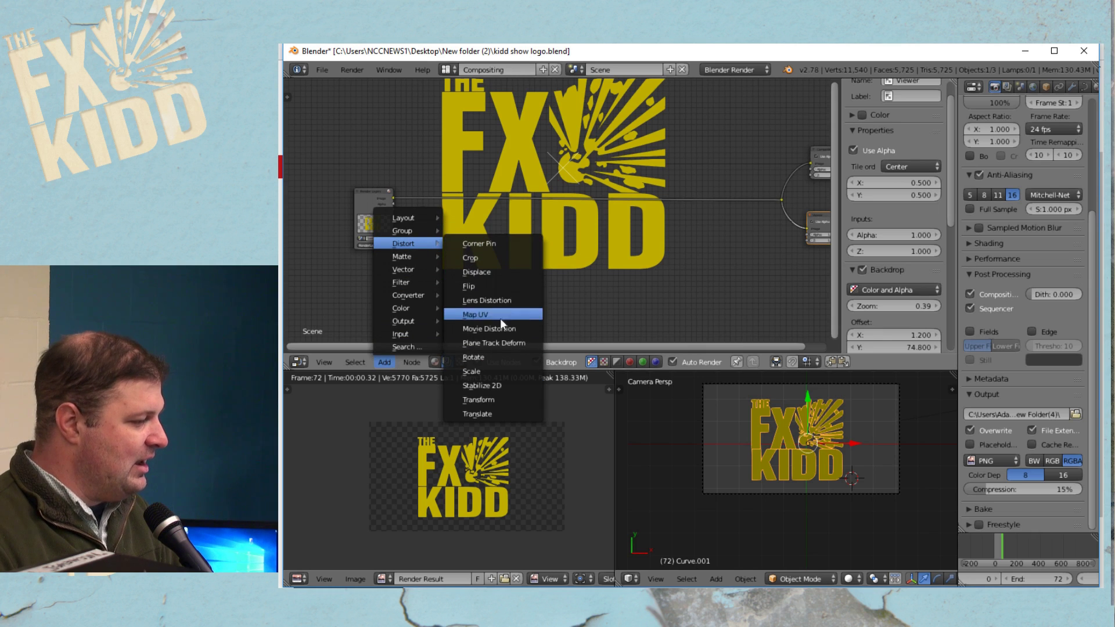
click(501, 399)
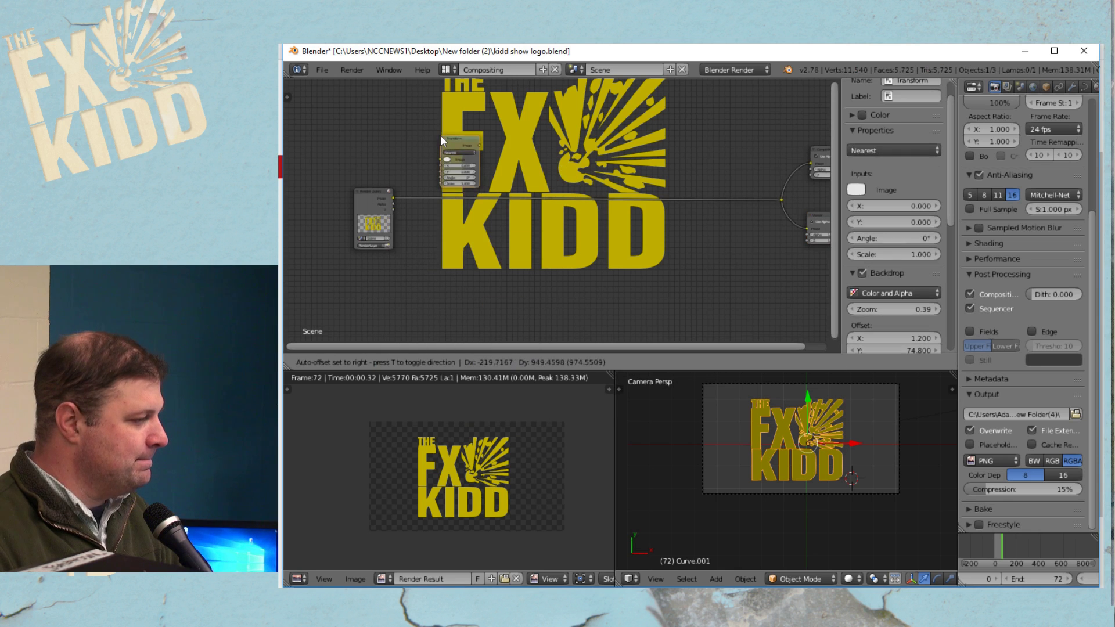
click(422, 172)
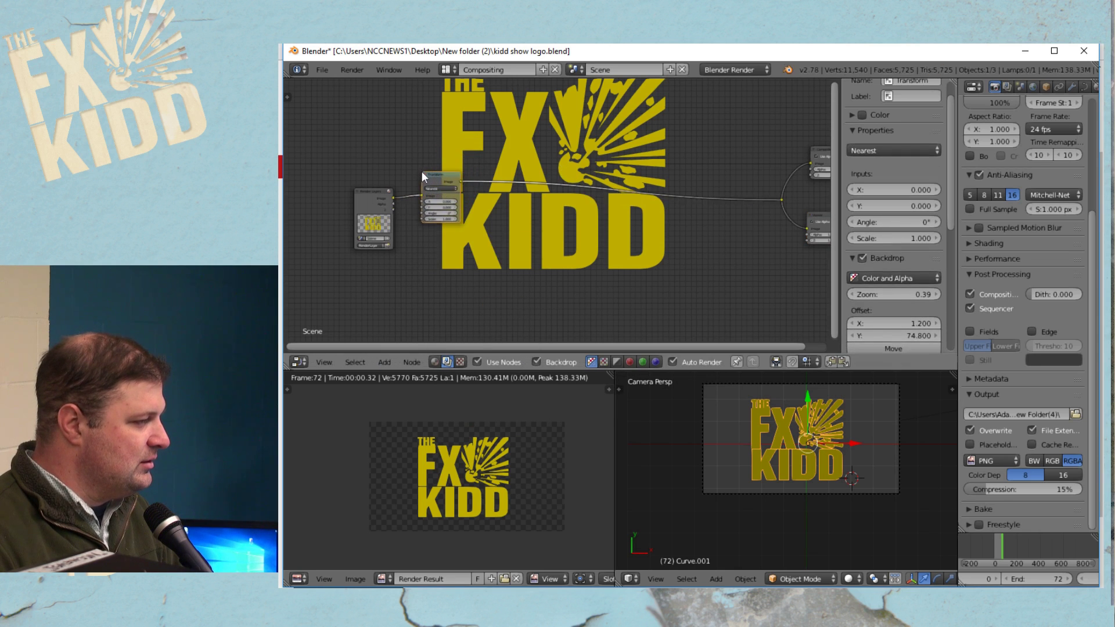
scroll(464, 152, up, 2)
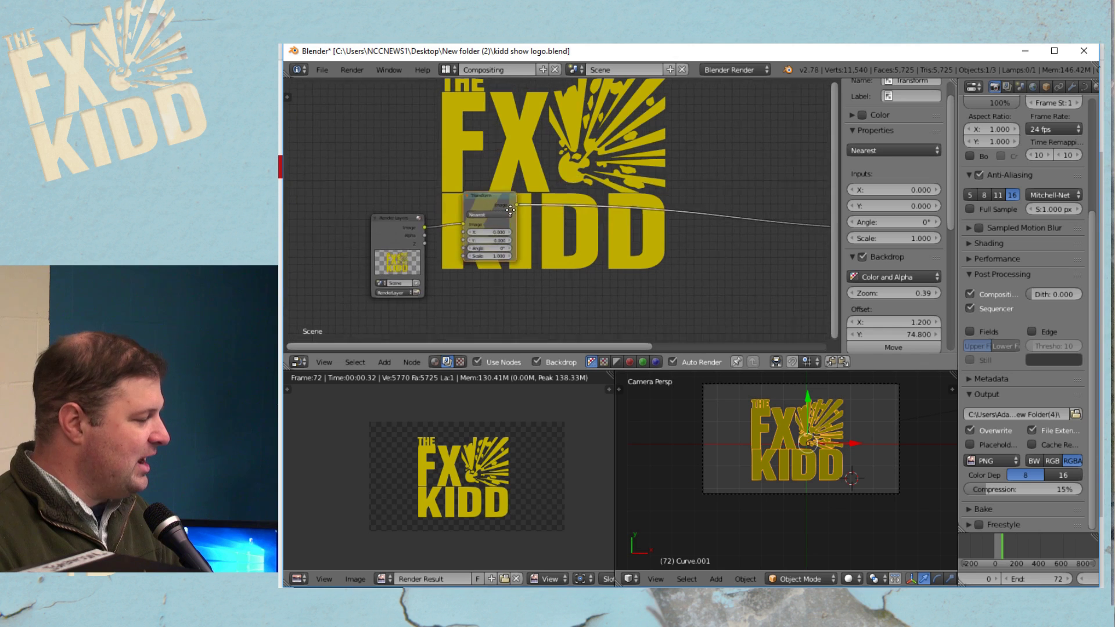
Scale the logo down with the Transform node by setting its Scale to 0.300
scroll(538, 194, up, 2)
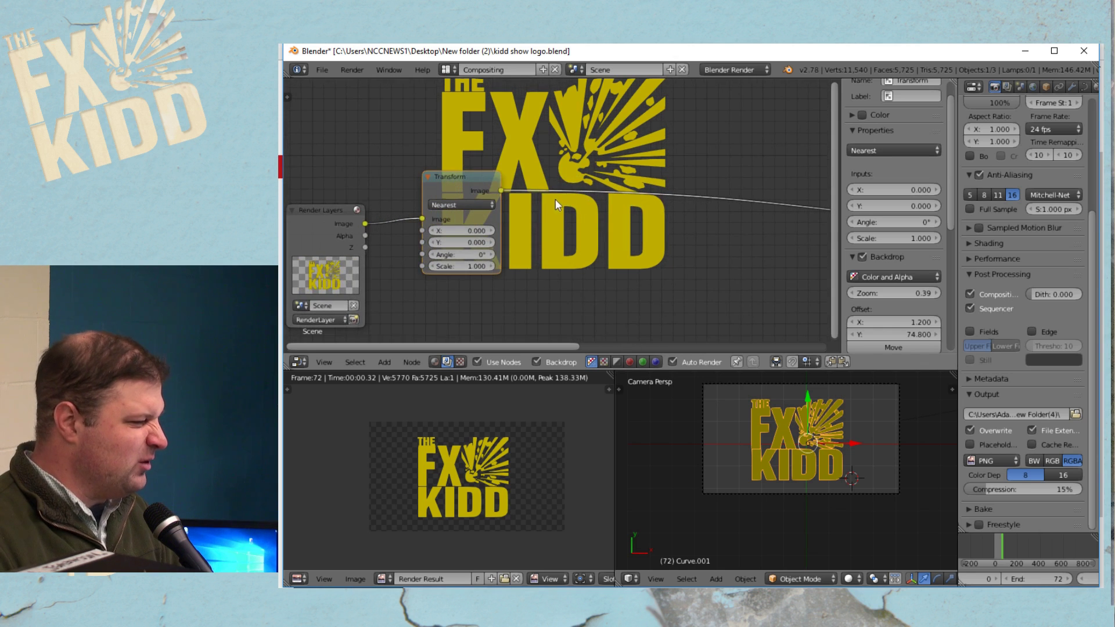
scroll(555, 201, up, 1)
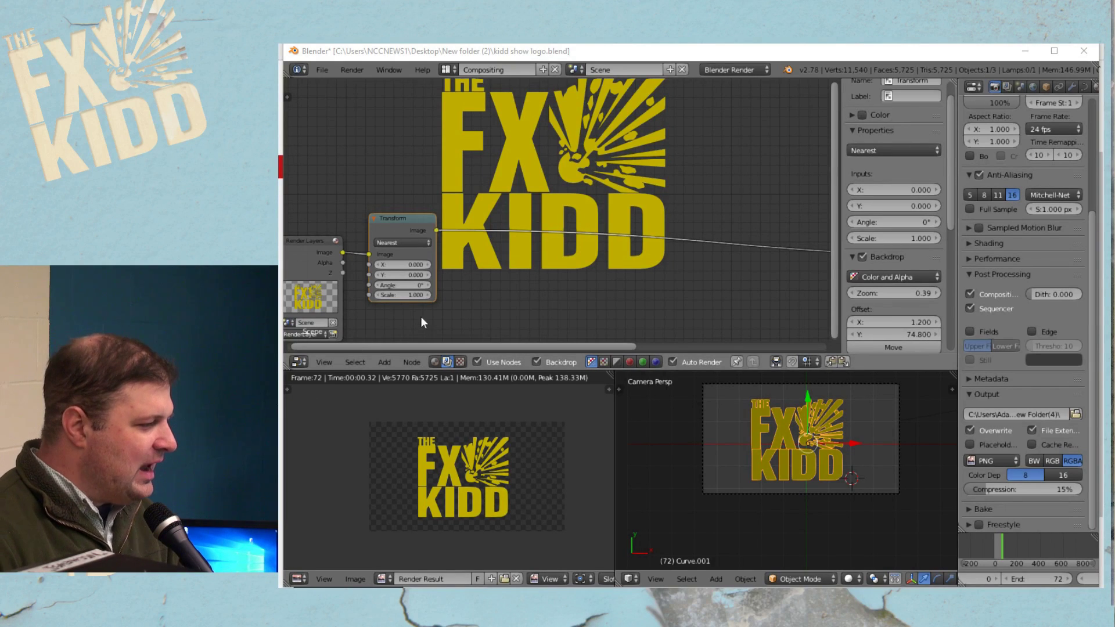
middle_drag(472, 250, 626, 210)
scroll(625, 210, up, 4)
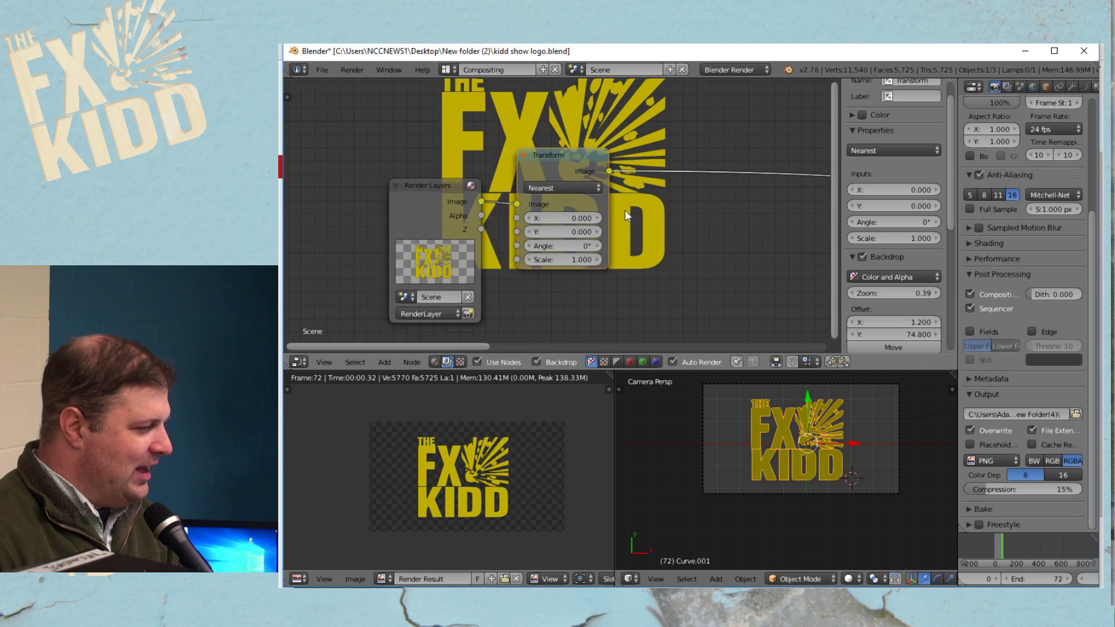
click(529, 260)
click(529, 260)
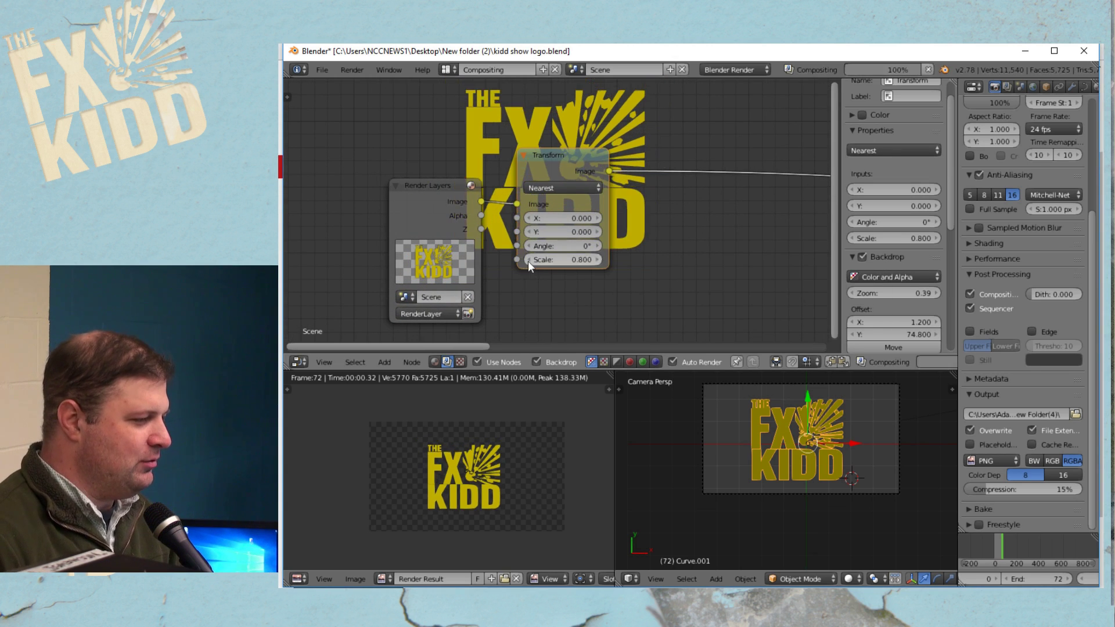
click(528, 260)
click(529, 260)
click(529, 260)
click(528, 260)
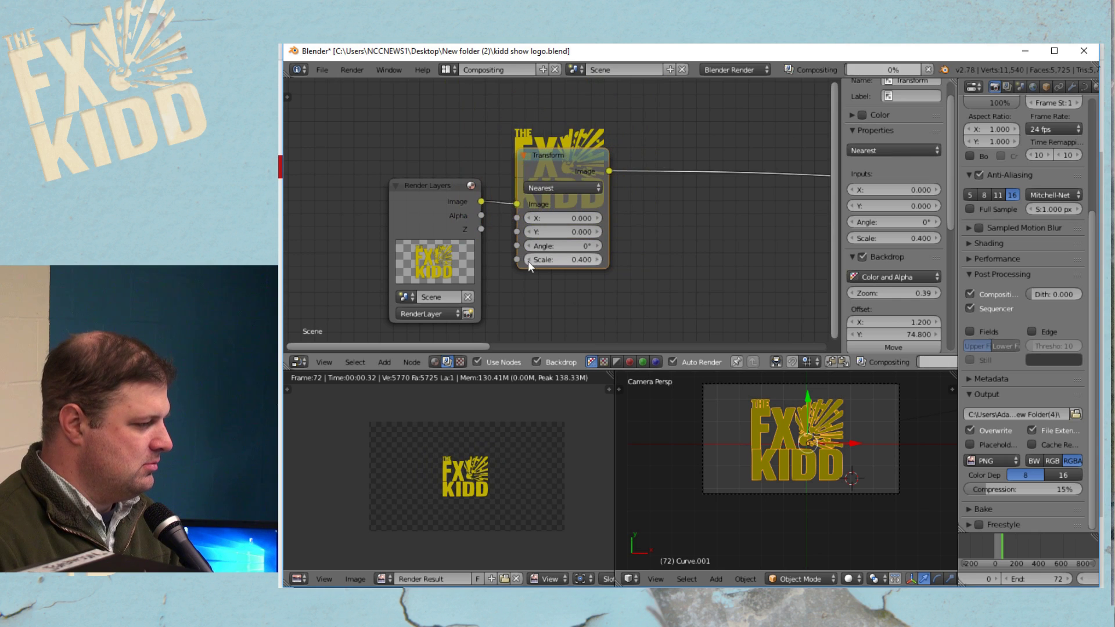
click(529, 261)
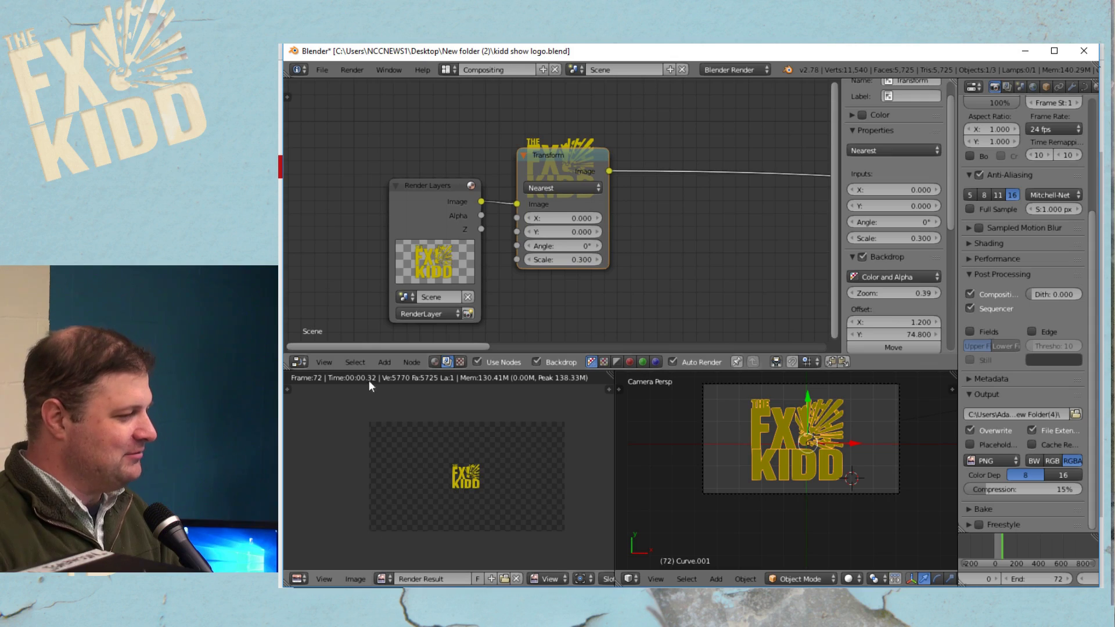
Space the Render Layers node away from the Transform node and set the Transform offsets to X -823.2 and Y -413
drag(409, 190, 362, 192)
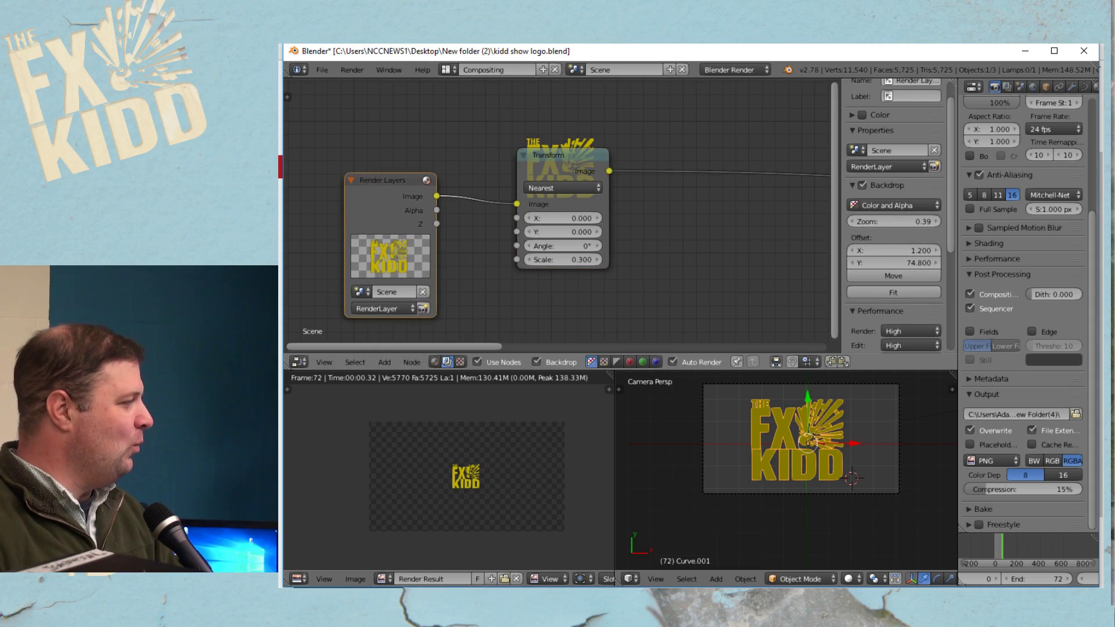
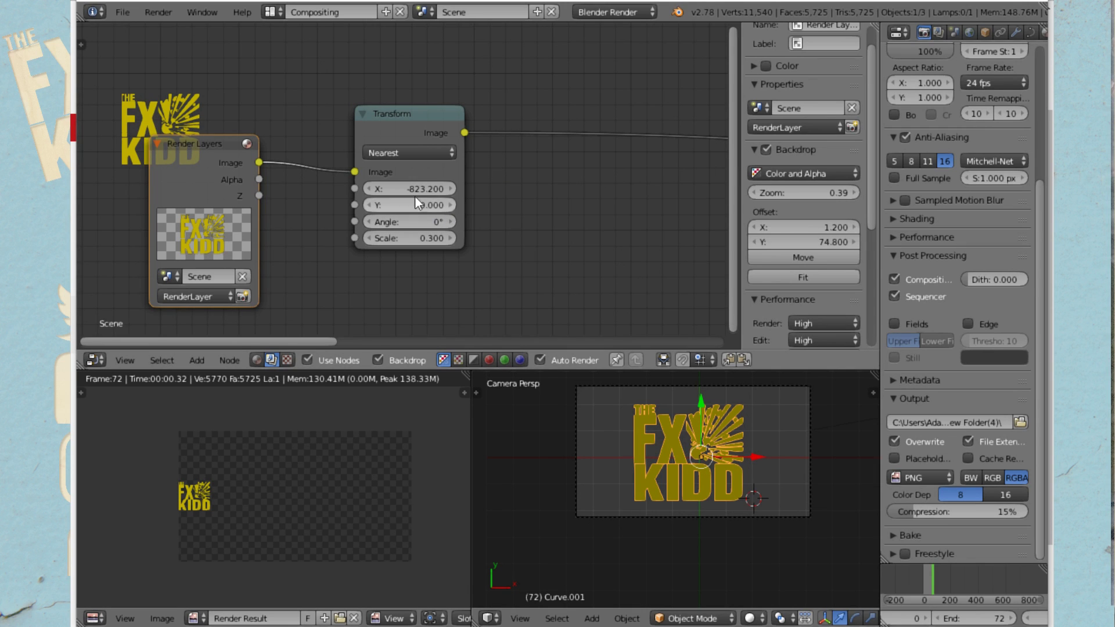
drag(422, 209, 269, 209)
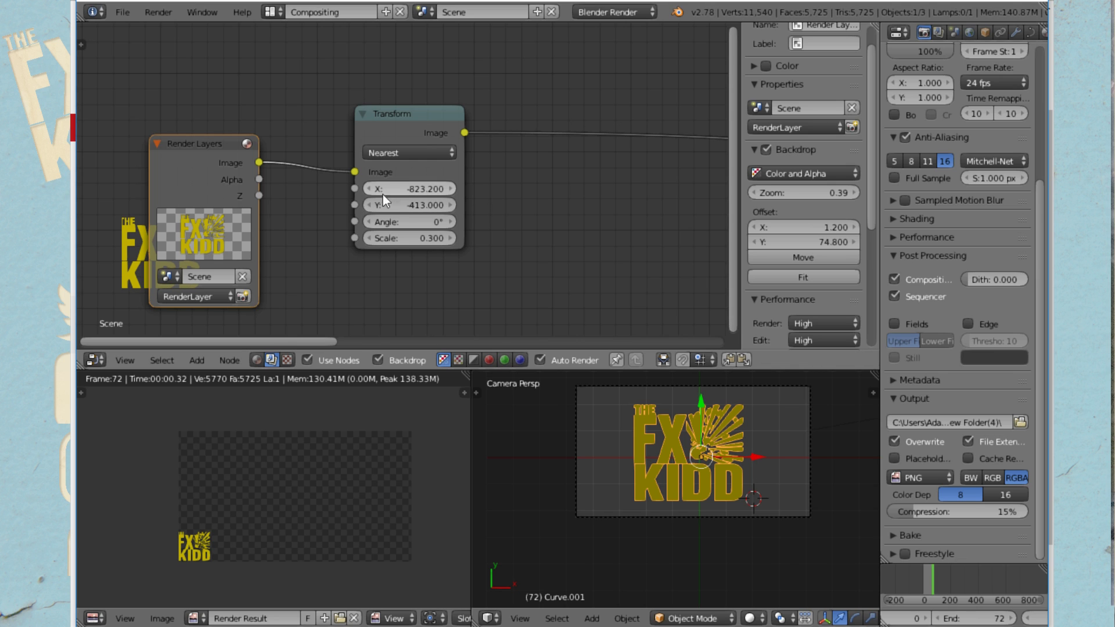
Add an Alpha Over node after the Transform node and link the Transform image output to both of its image inputs
scroll(379, 200, down, 4)
scroll(510, 197, up, 3)
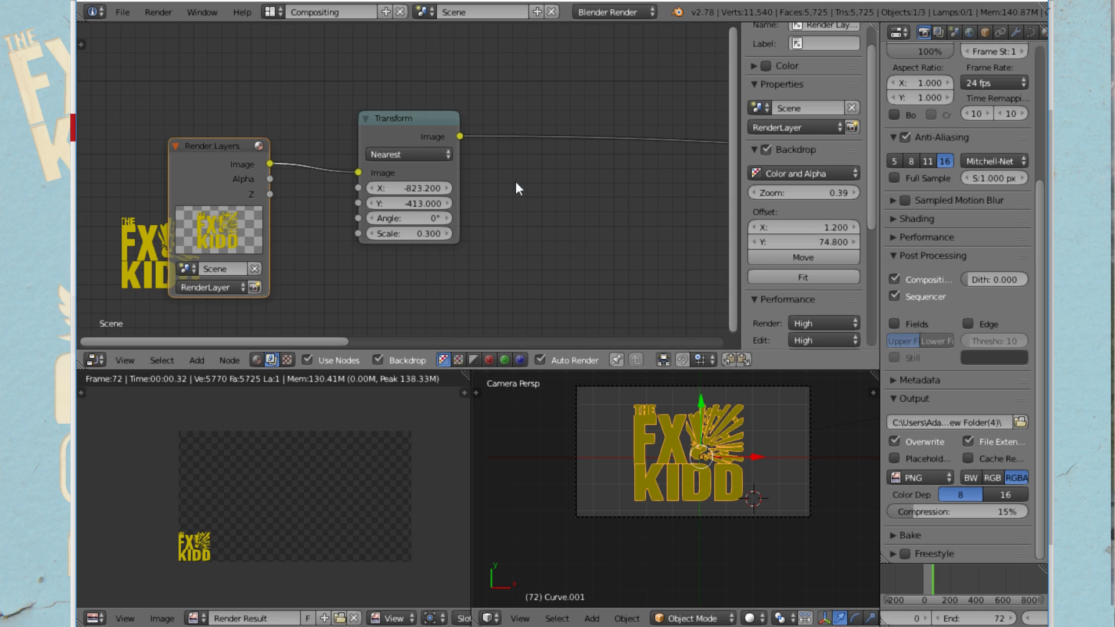
scroll(507, 171, down, 2)
middle_drag(507, 171, 516, 146)
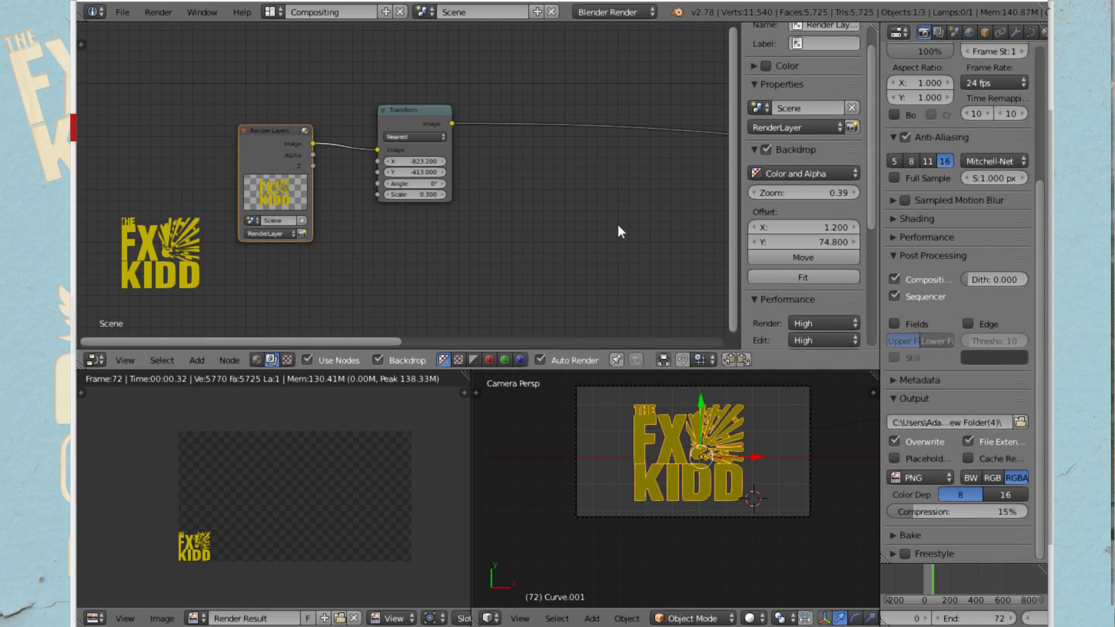
middle_drag(550, 231, 507, 257)
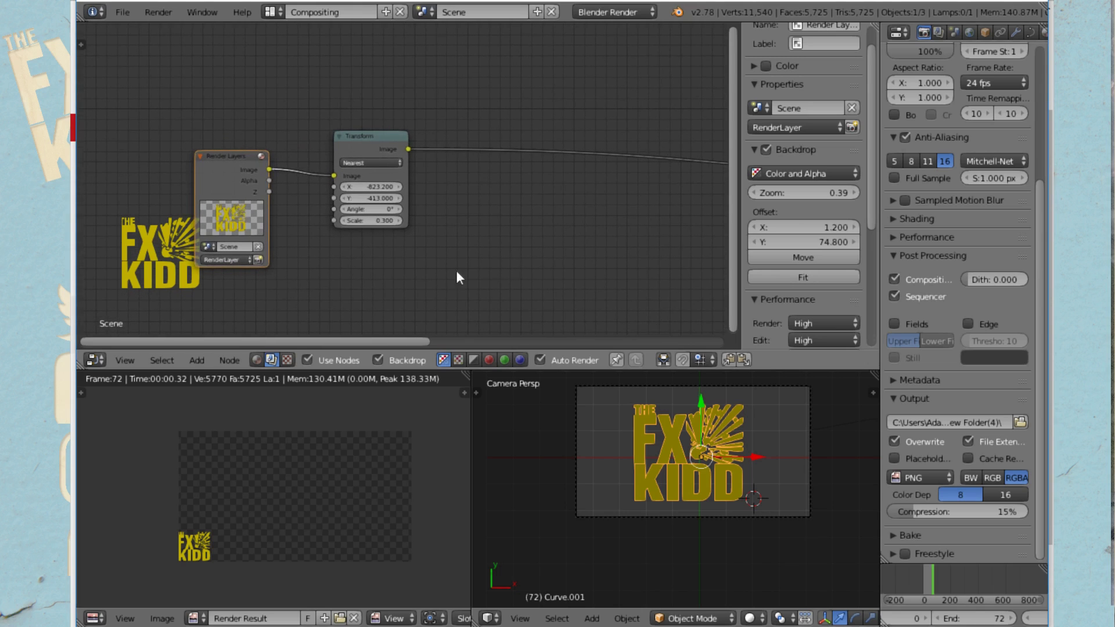
click(197, 360)
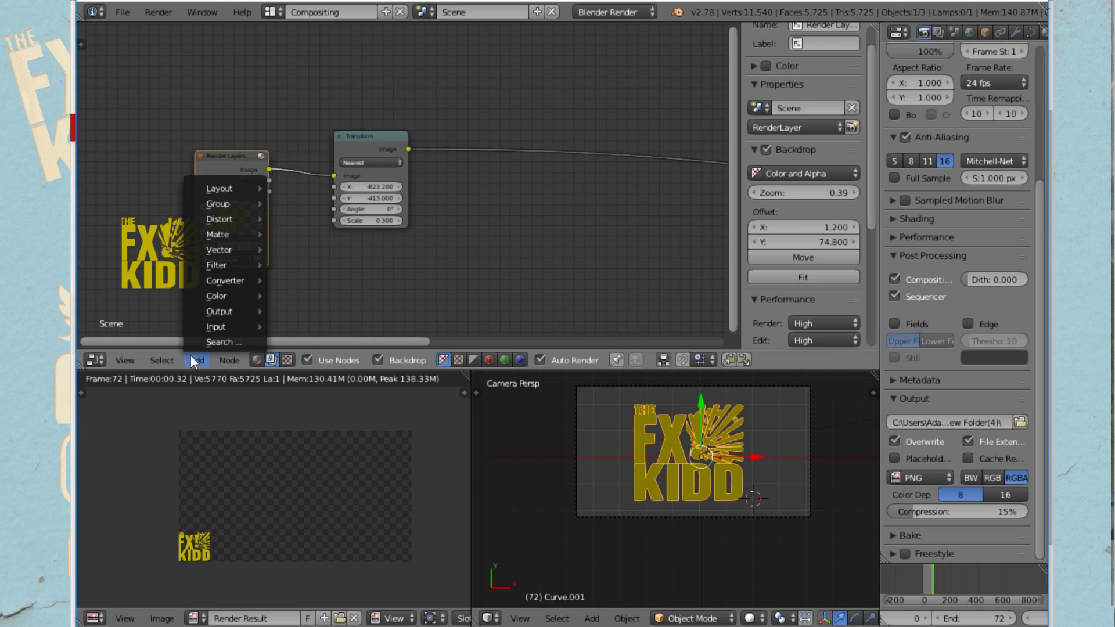
mouse_move(218, 294)
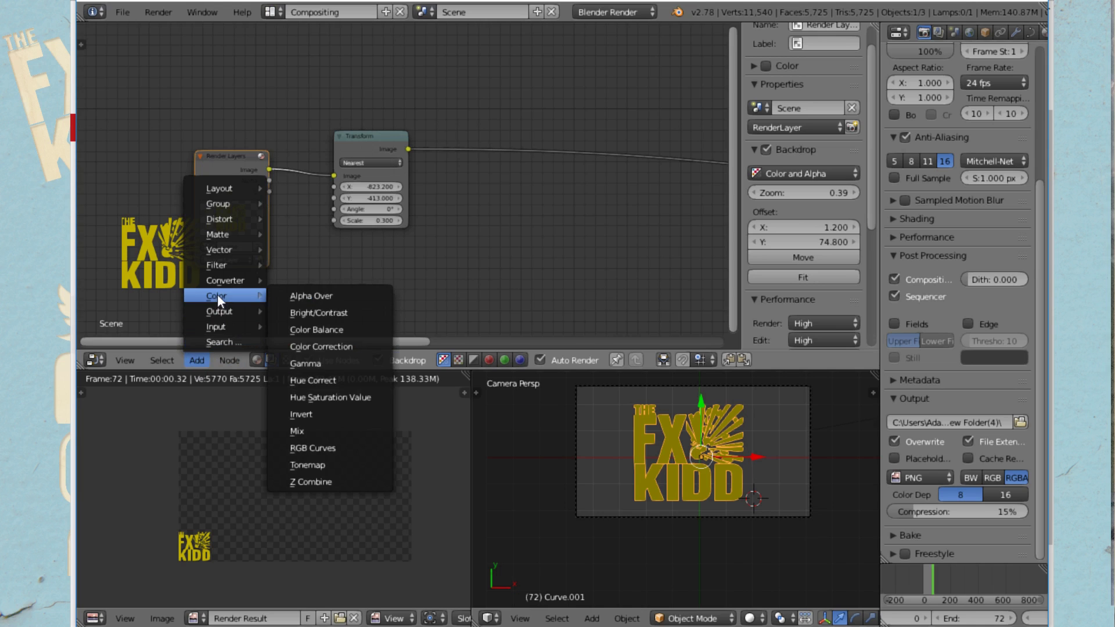
click(329, 301)
click(508, 137)
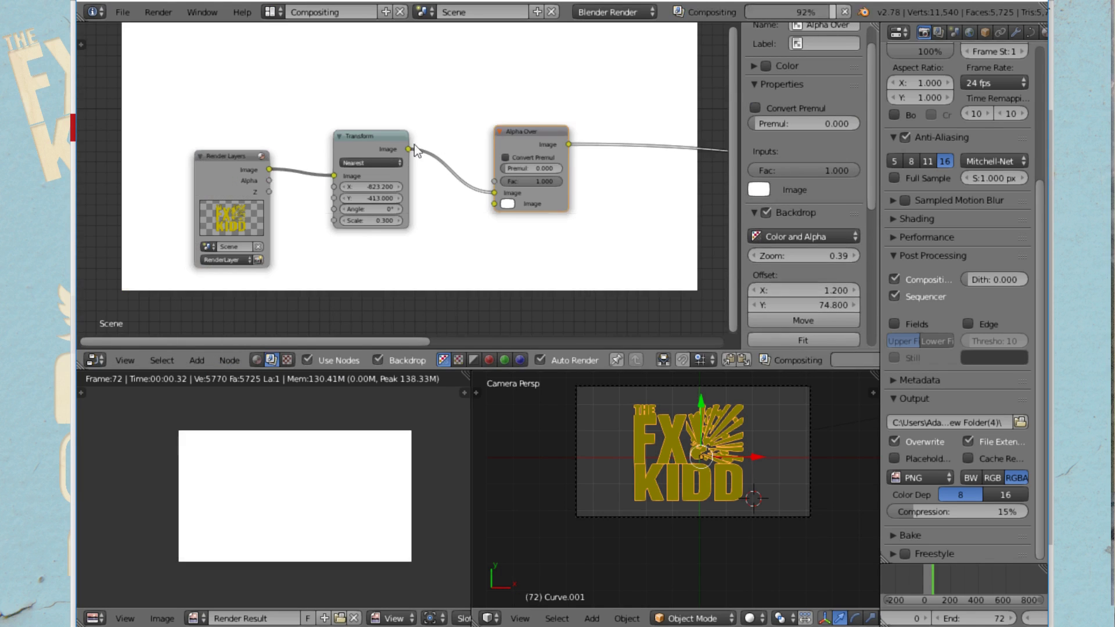
drag(409, 148, 494, 203)
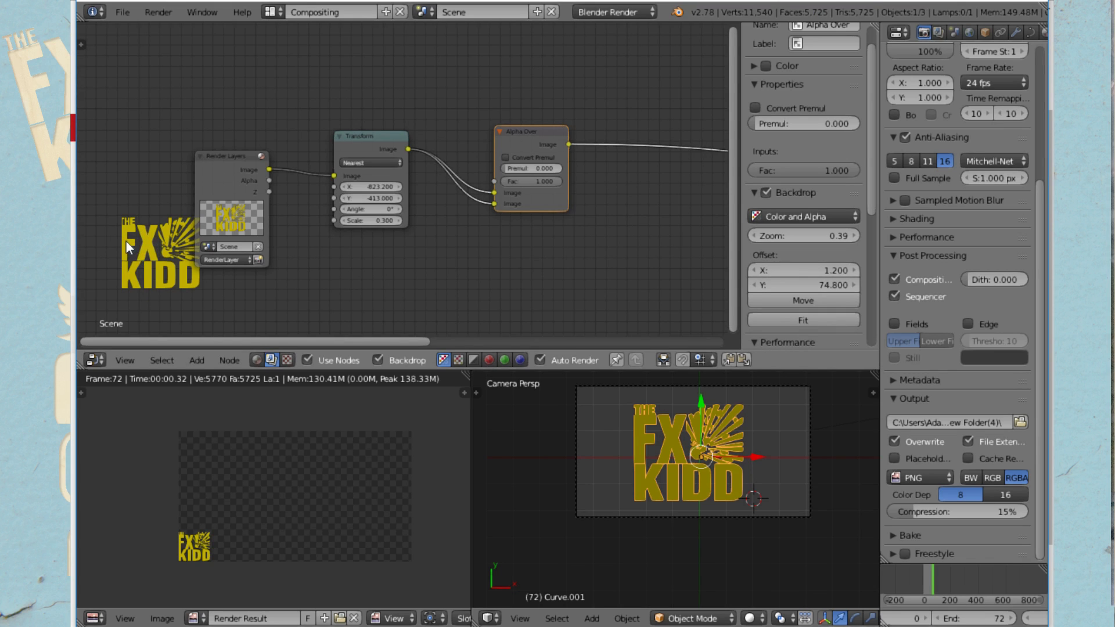
Add a Distort Translate node and insert it into the link between the Transform node and Alpha Over's first image input
middle_drag(315, 265, 324, 294)
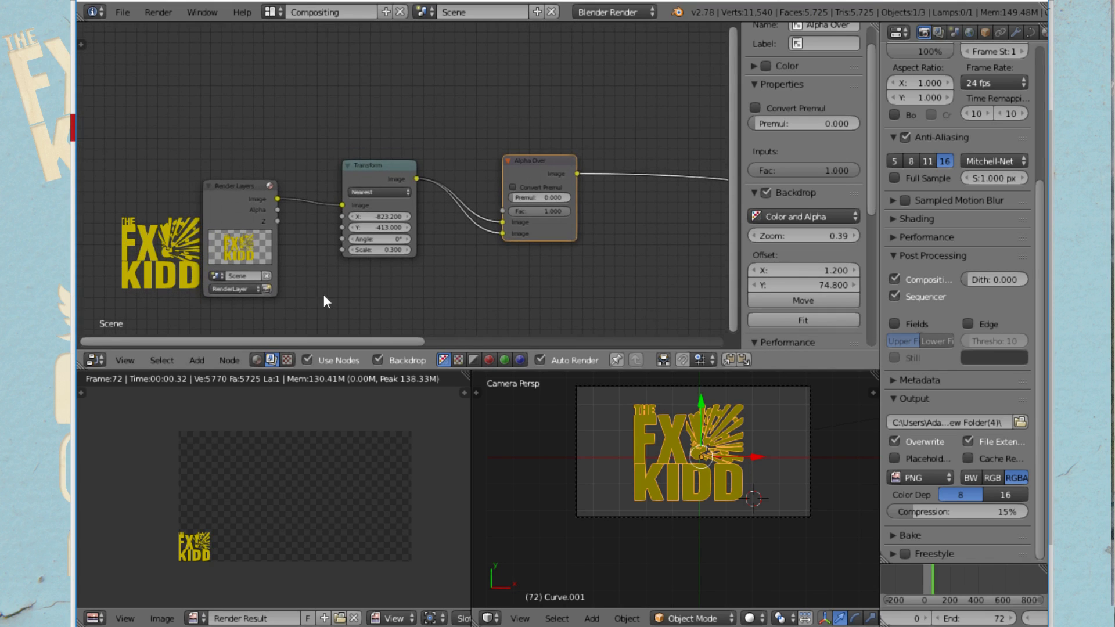
click(200, 363)
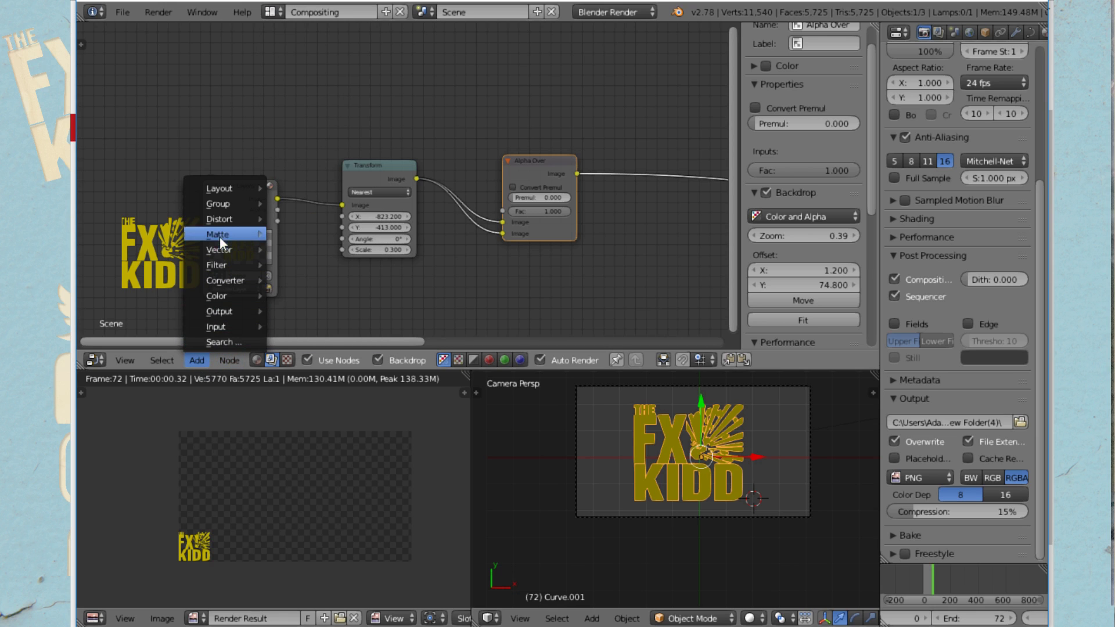
mouse_move(219, 220)
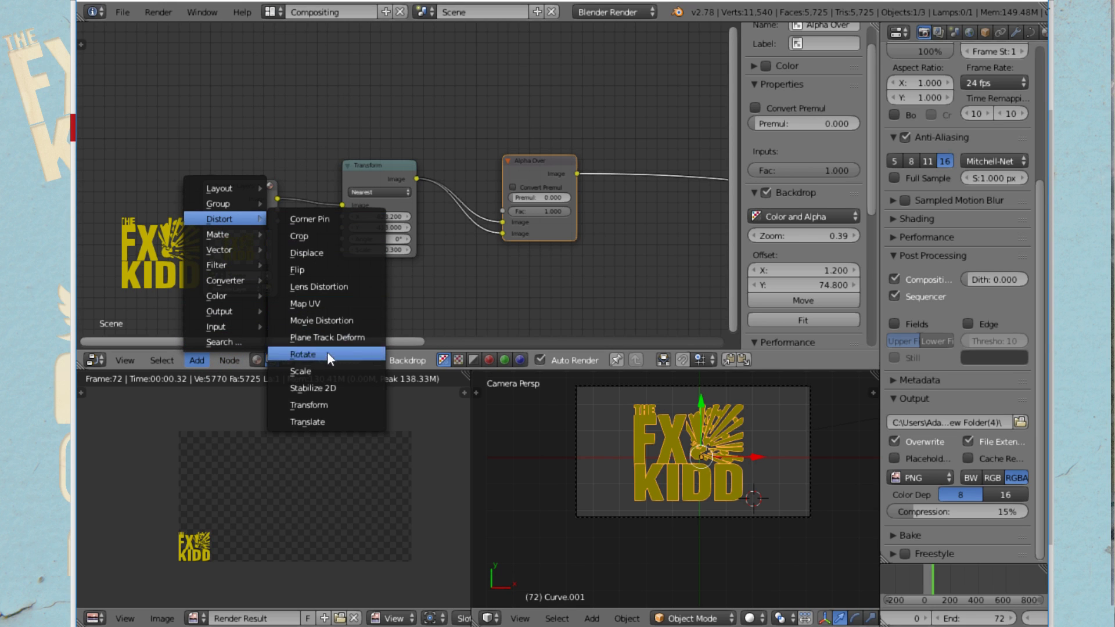
click(330, 416)
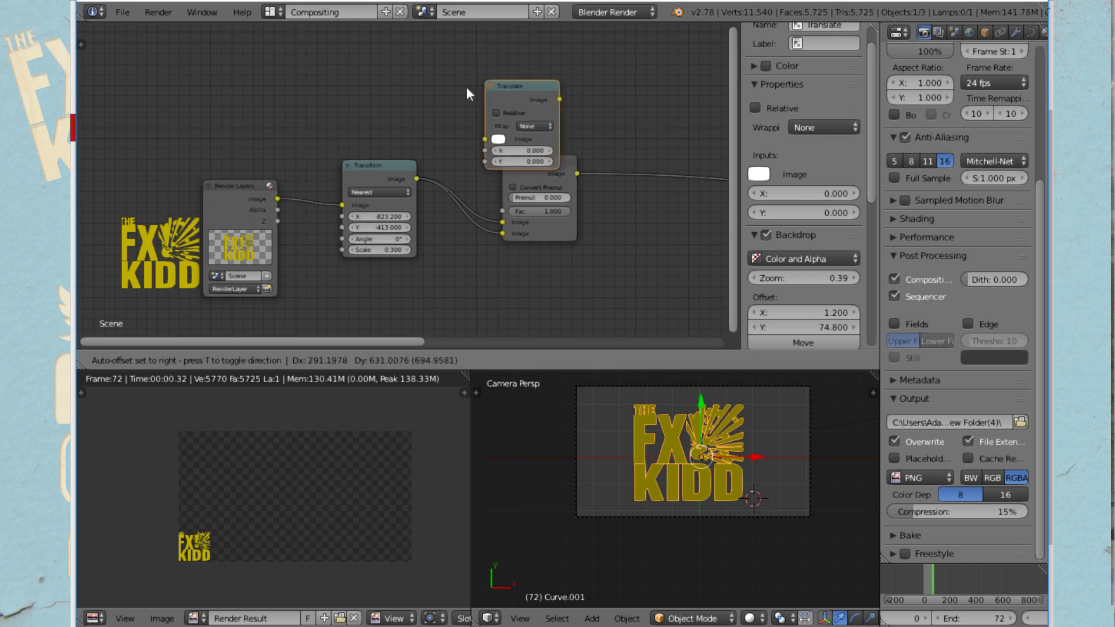
click(445, 100)
drag(508, 101, 520, 60)
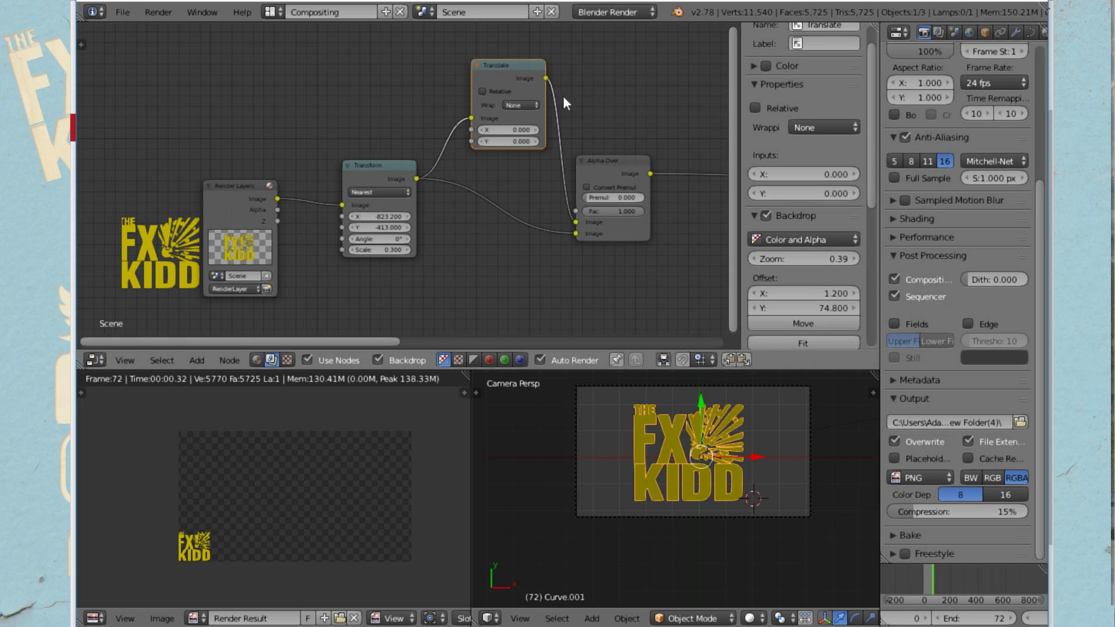
Stack the second logo above the first by setting the Translate node's Y to 250, inspecting the gap in the render result
drag(504, 142, 648, 141)
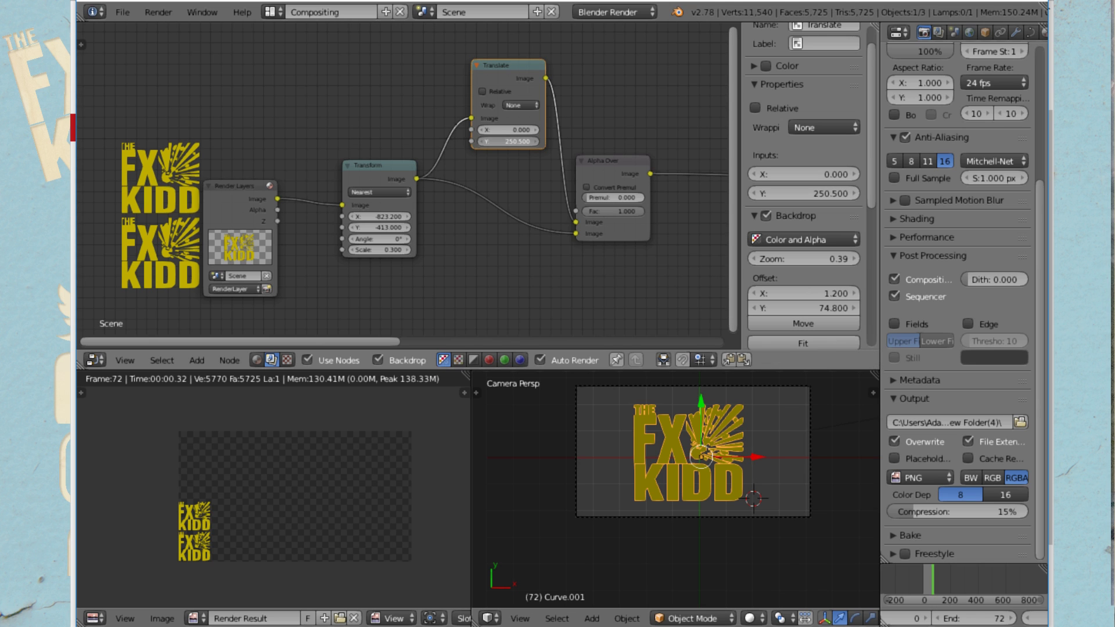
middle_drag(110, 239, 184, 238)
scroll(188, 556, up, 7)
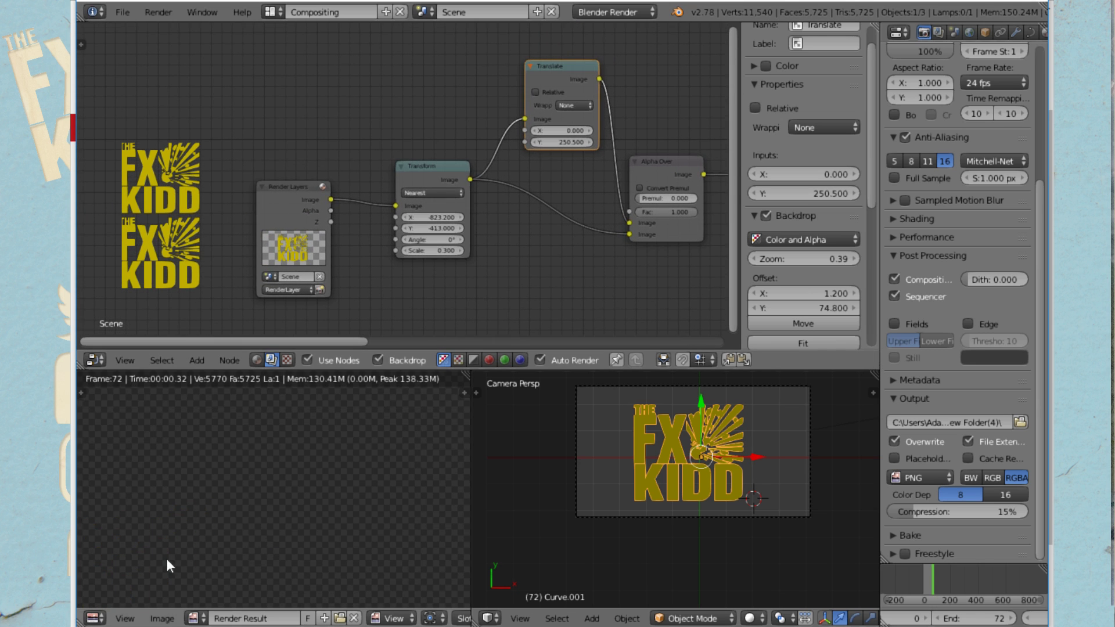
middle_drag(463, 384, 231, 529)
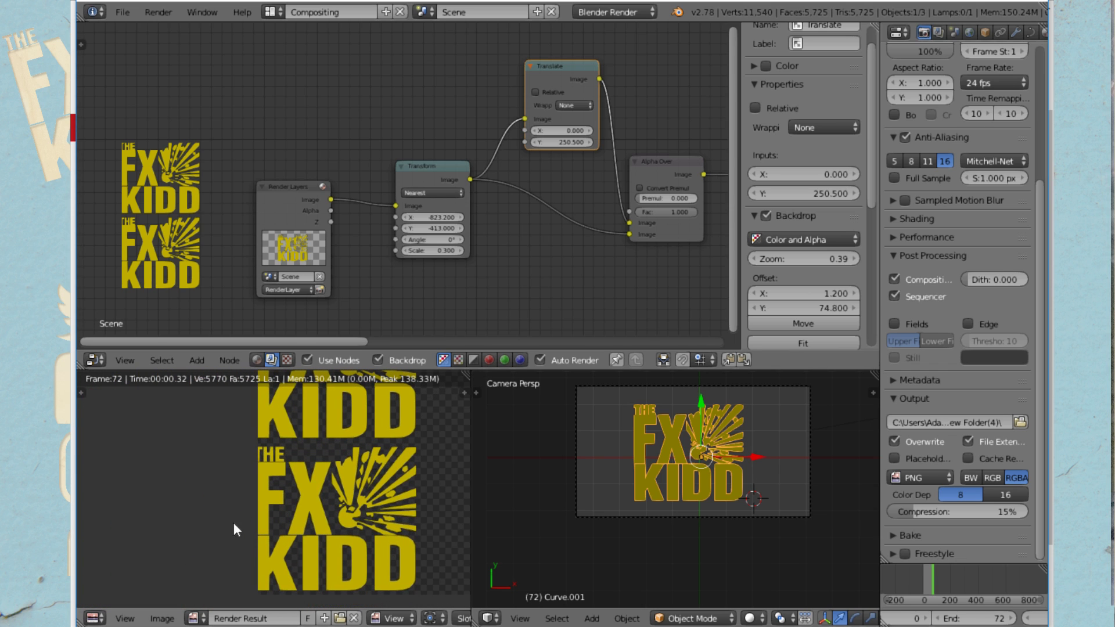
scroll(273, 440, up, 2)
middle_drag(271, 439, 231, 509)
scroll(231, 508, up, 2)
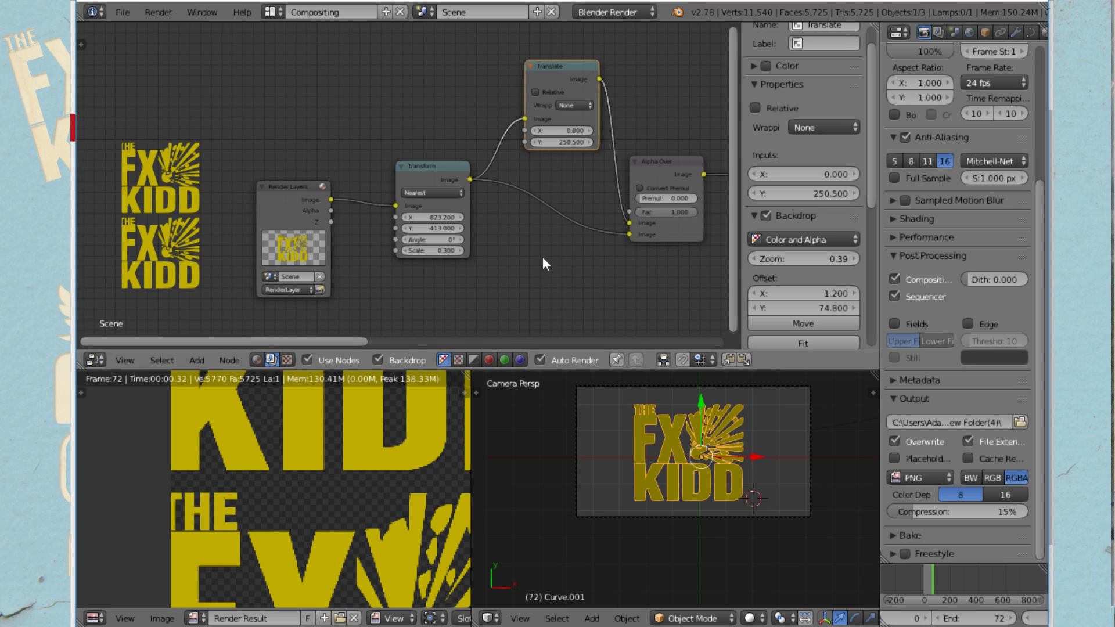
click(559, 142)
text(250)
key(Return)
Add an Input Value node and place it just before the Translate node, above the Transform node
scroll(594, 193, down, 3)
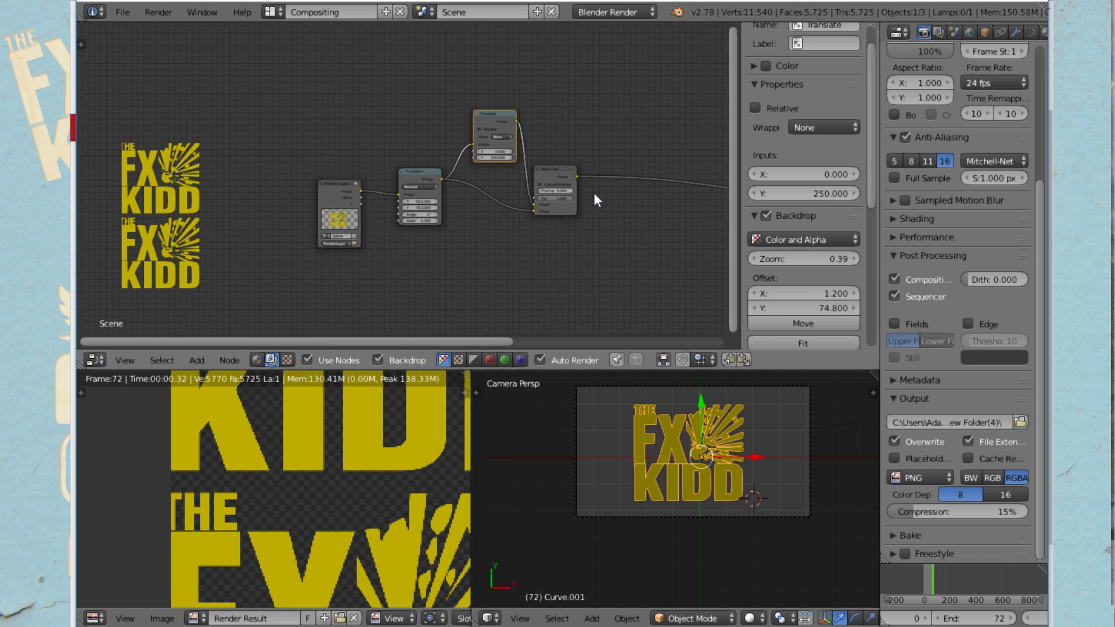
scroll(515, 231, down, 1)
scroll(402, 459, down, 3)
scroll(392, 445, up, 1)
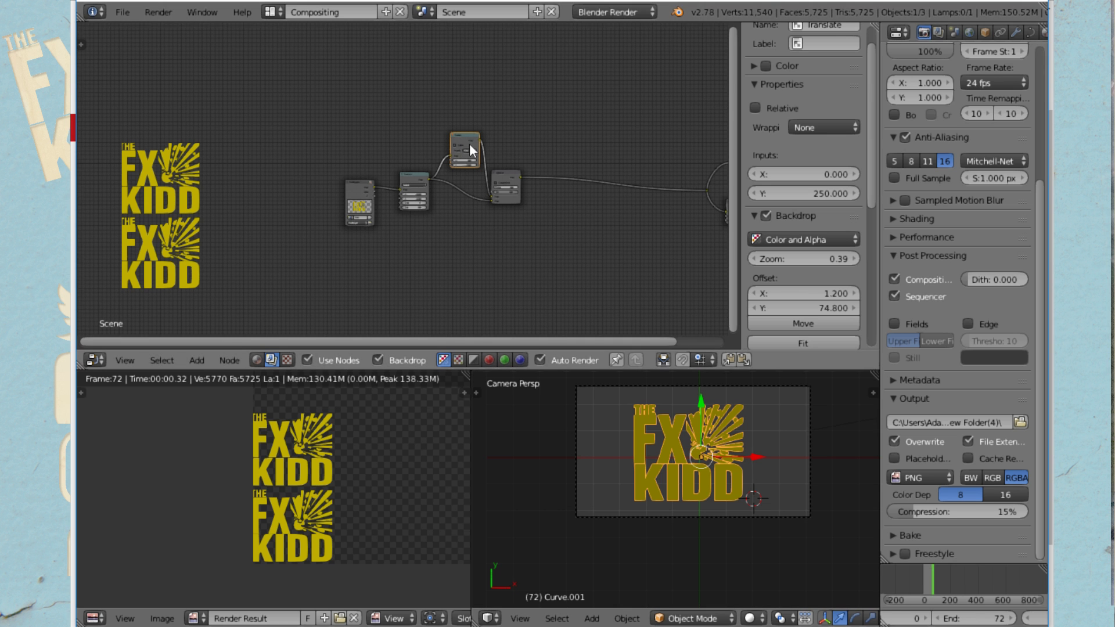
middle_drag(469, 144, 472, 193)
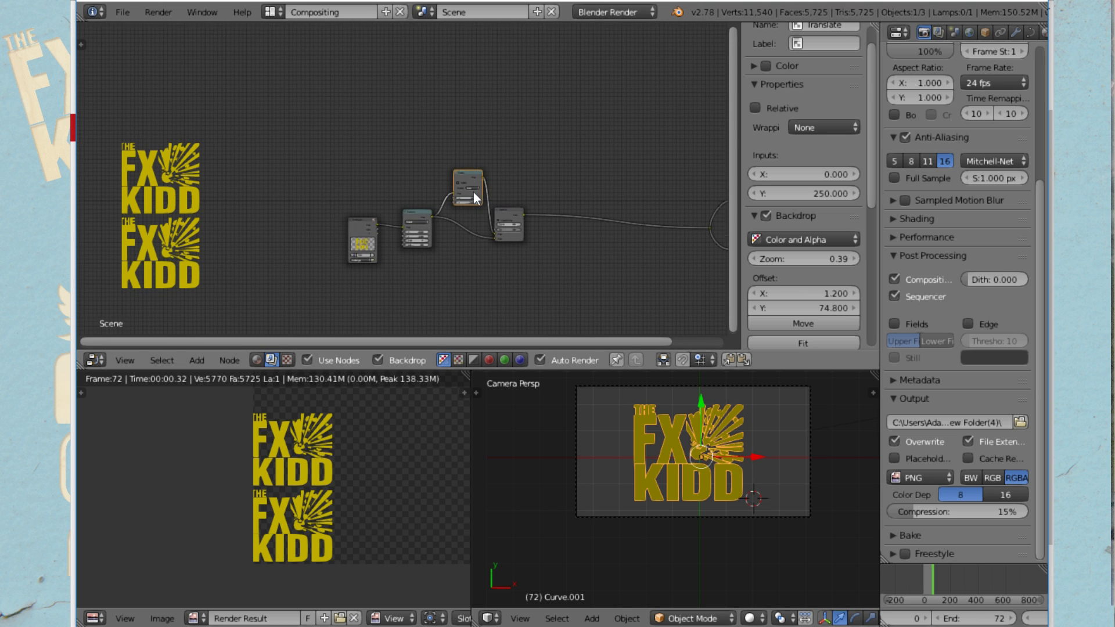
scroll(471, 198, up, 3)
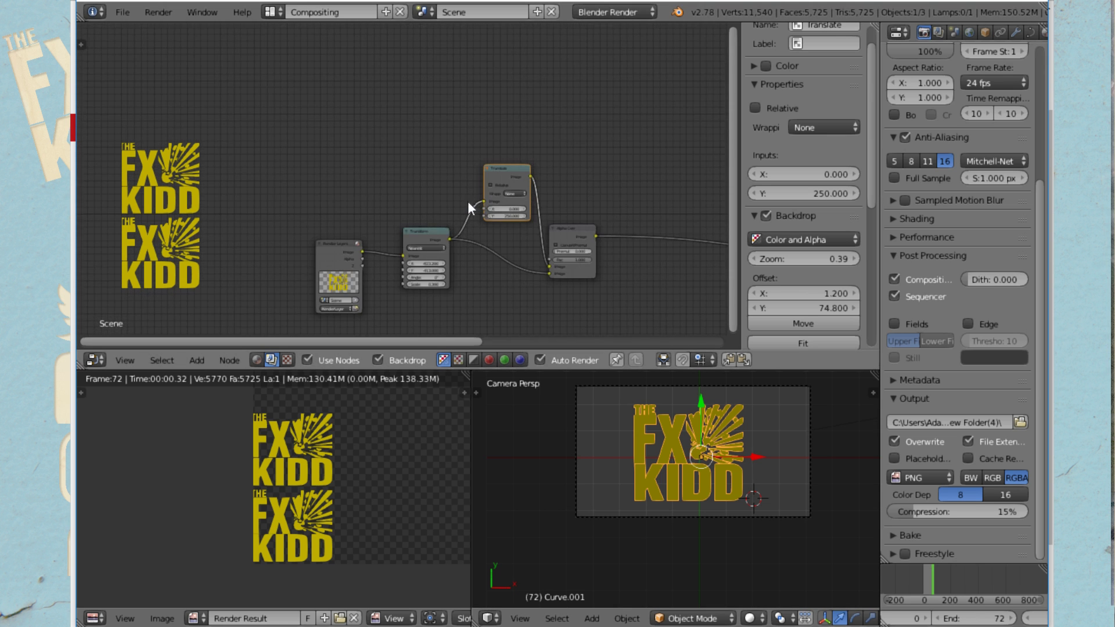
click(197, 360)
mouse_move(230, 325)
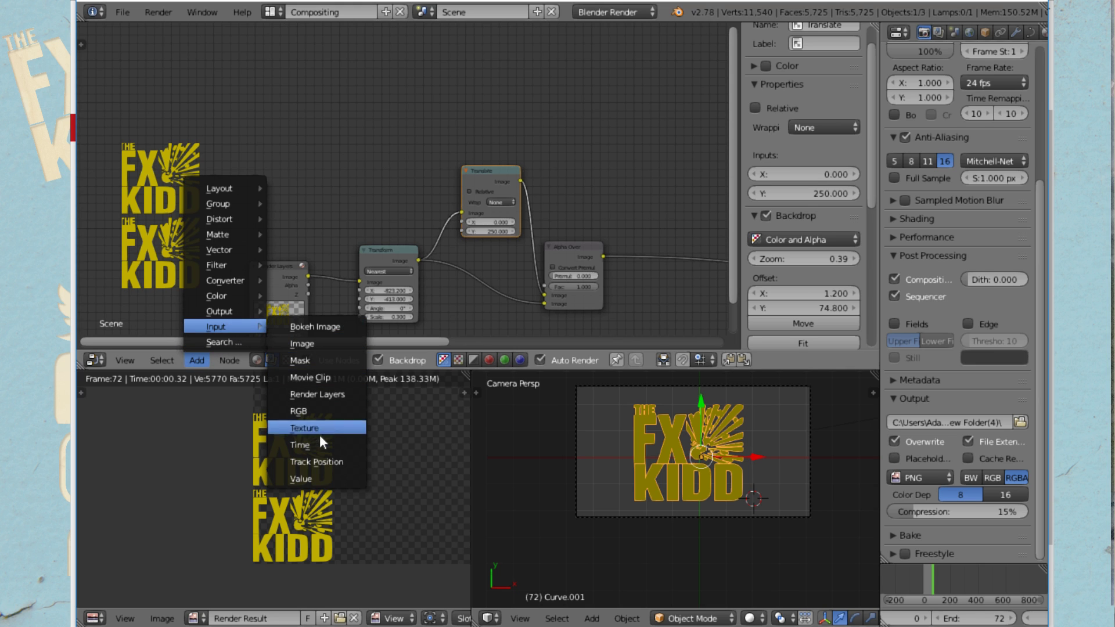
click(321, 471)
click(359, 167)
Set the Value node to 250, reset the Translate node's Y to 0, and link the Value output to that Y input
scroll(384, 177, up, 2)
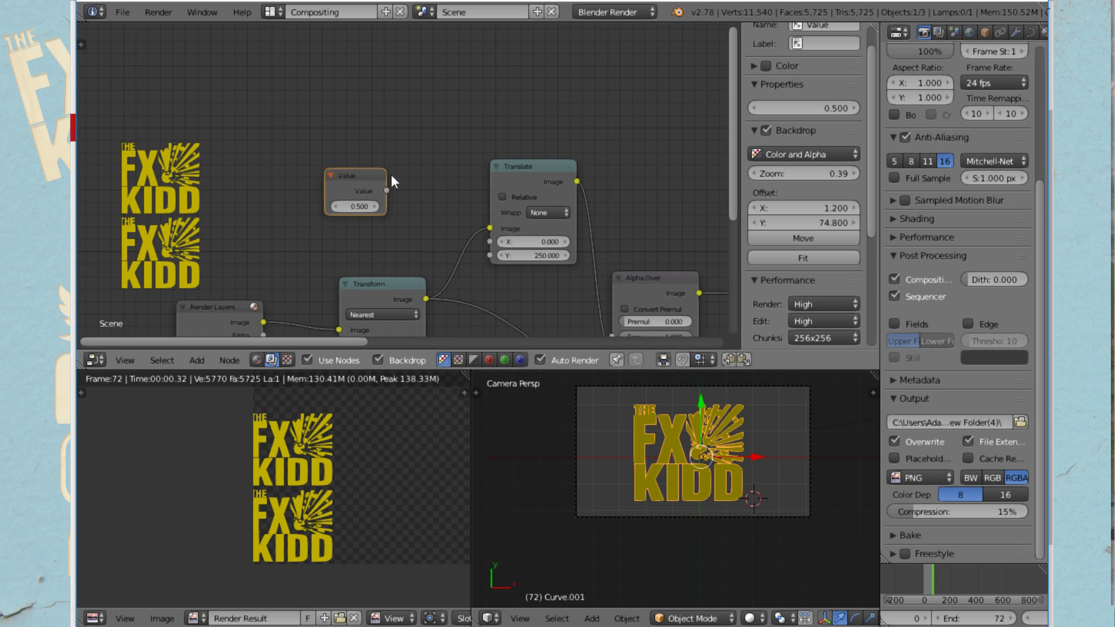
text(250)
key(Return)
click(542, 256)
text(0)
key(Return)
drag(388, 190, 490, 255)
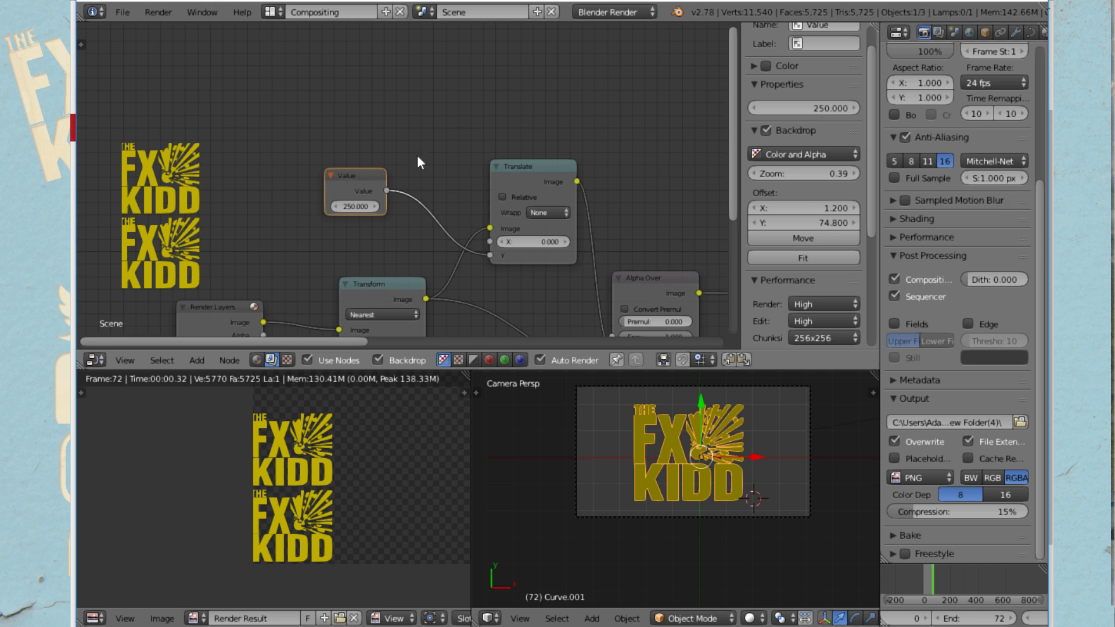
Duplicate the Alpha Over node into its output link and connect the original's Image output to the copy's second image input as well
scroll(468, 153, down, 3)
middle_drag(622, 155, 470, 120)
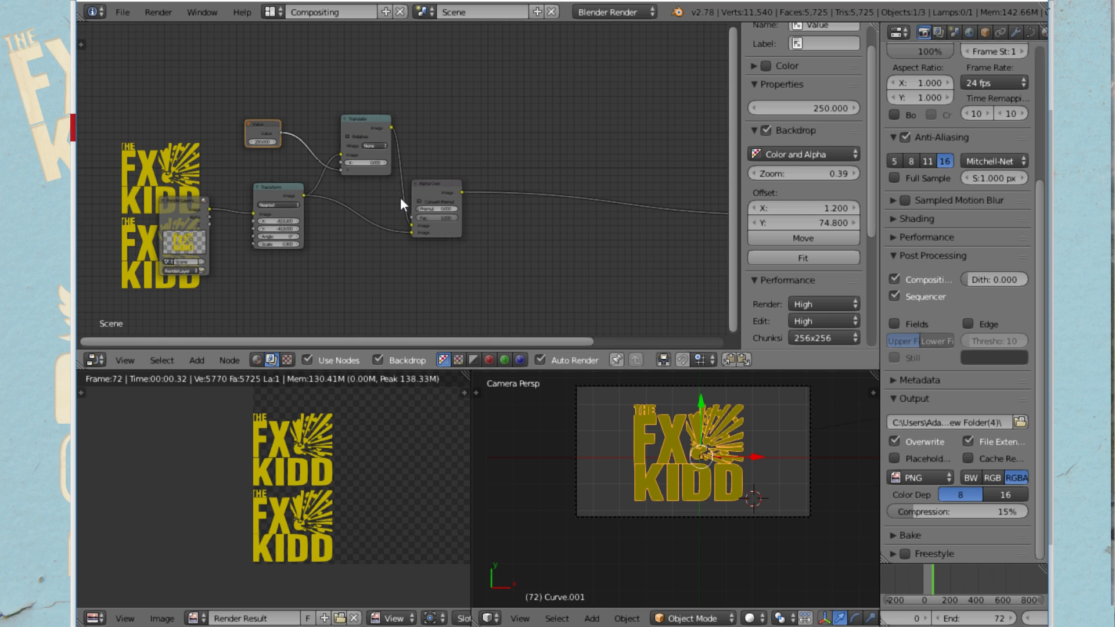
click(426, 186)
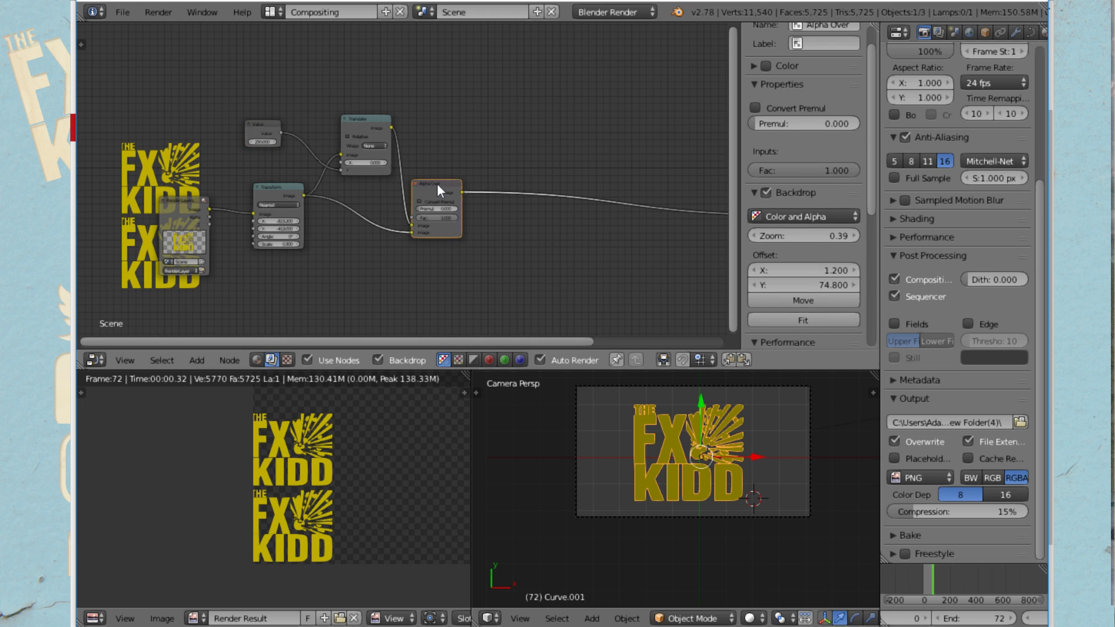
key(shift+d)
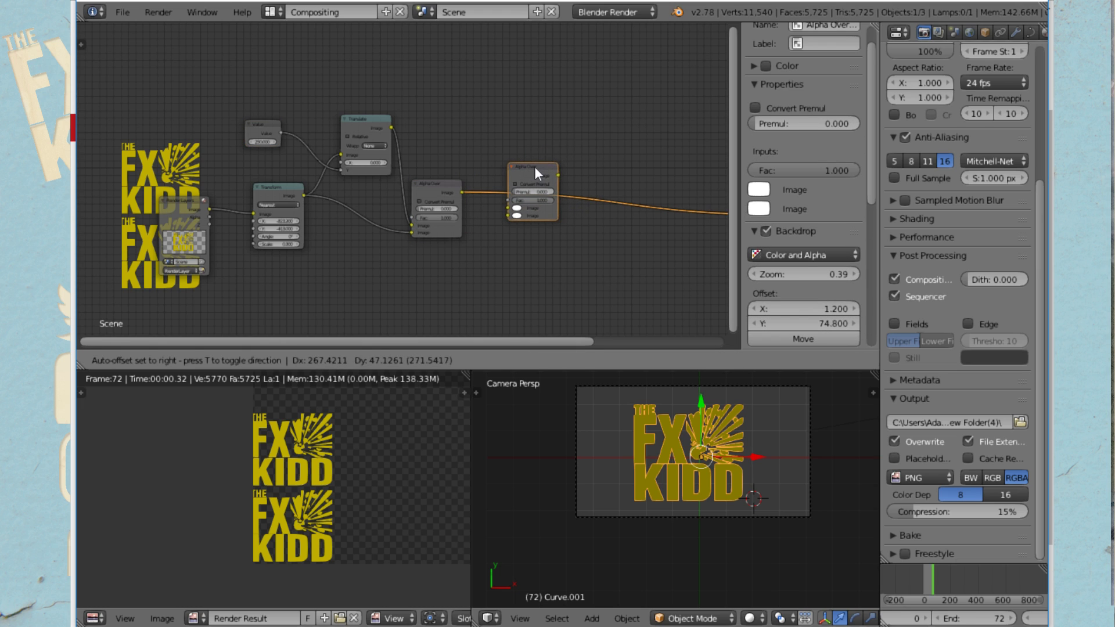
click(534, 166)
drag(461, 193, 510, 220)
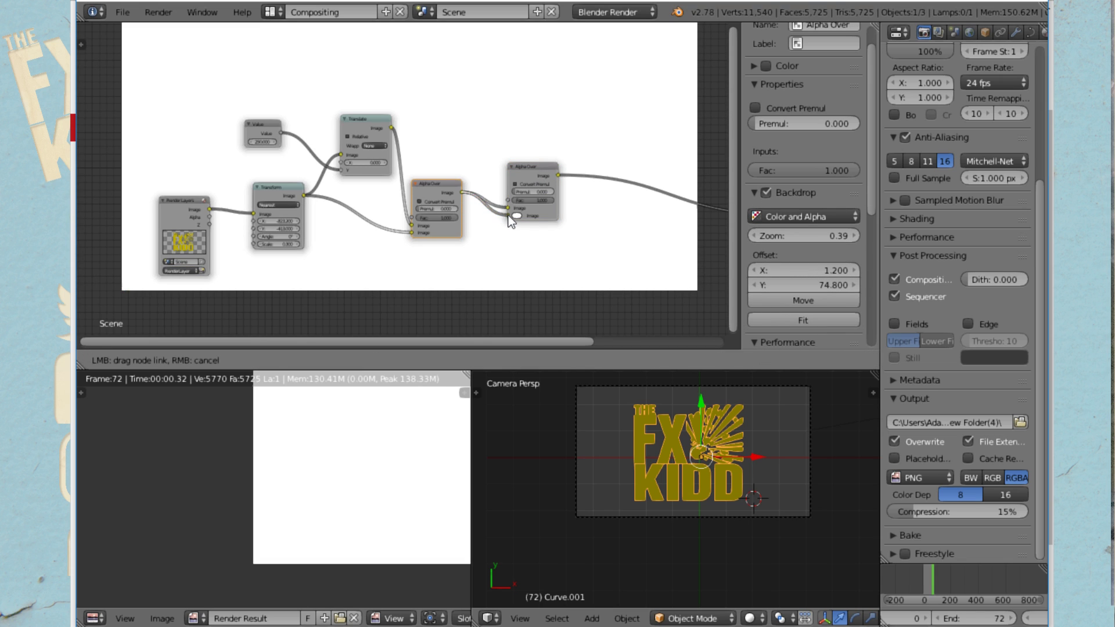
Duplicate the Translate node, insert it between the first Alpha Over and the second one's first image input, and raise it above them
click(360, 120)
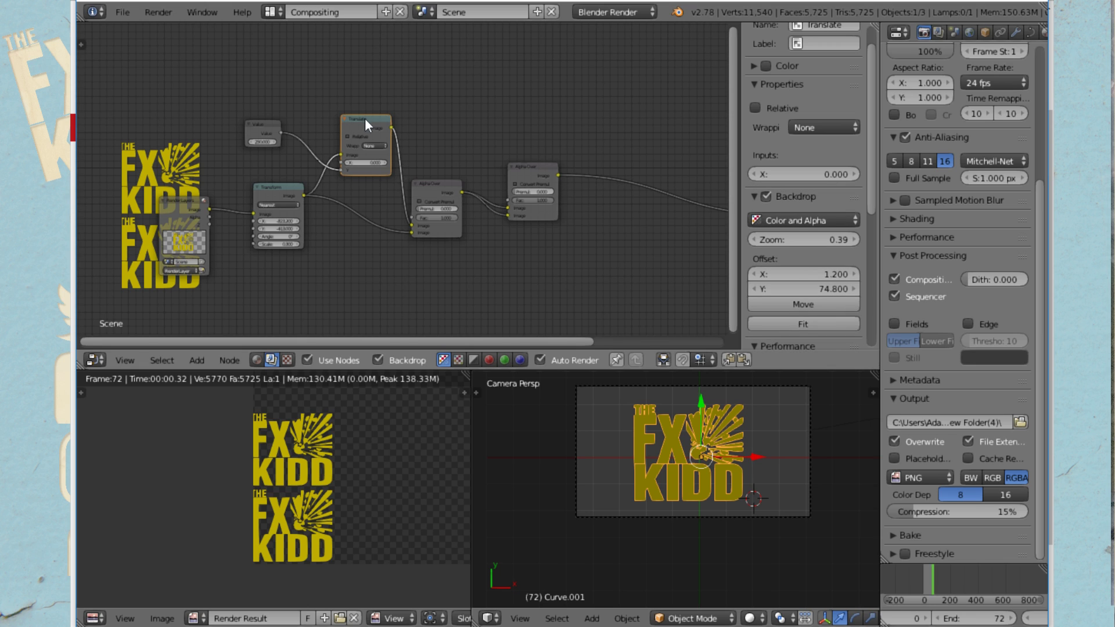
key(shift+d)
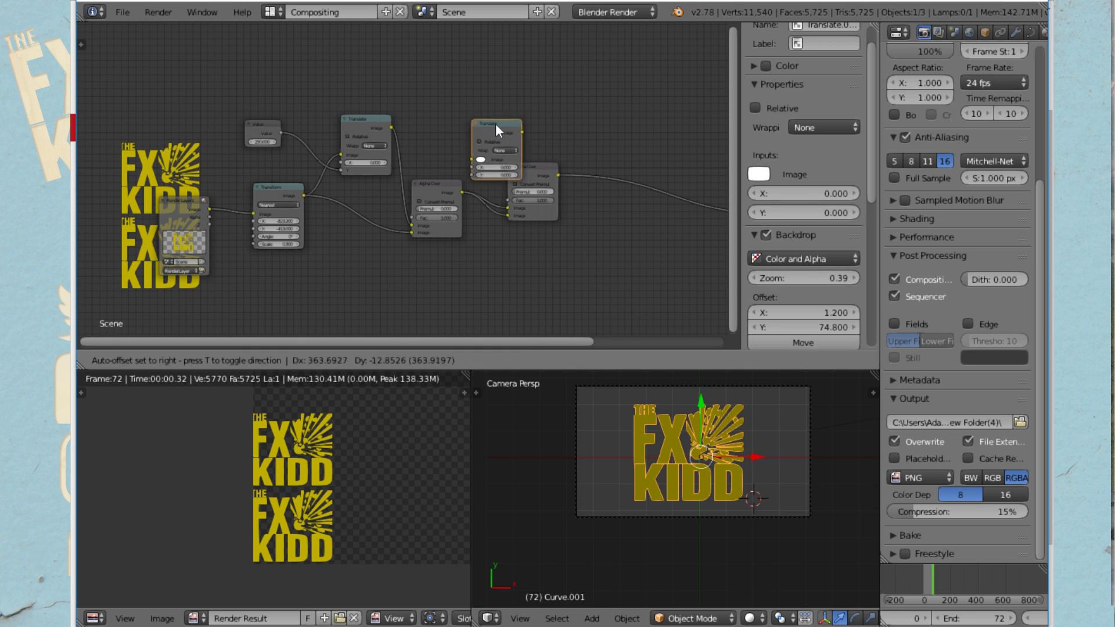
click(497, 140)
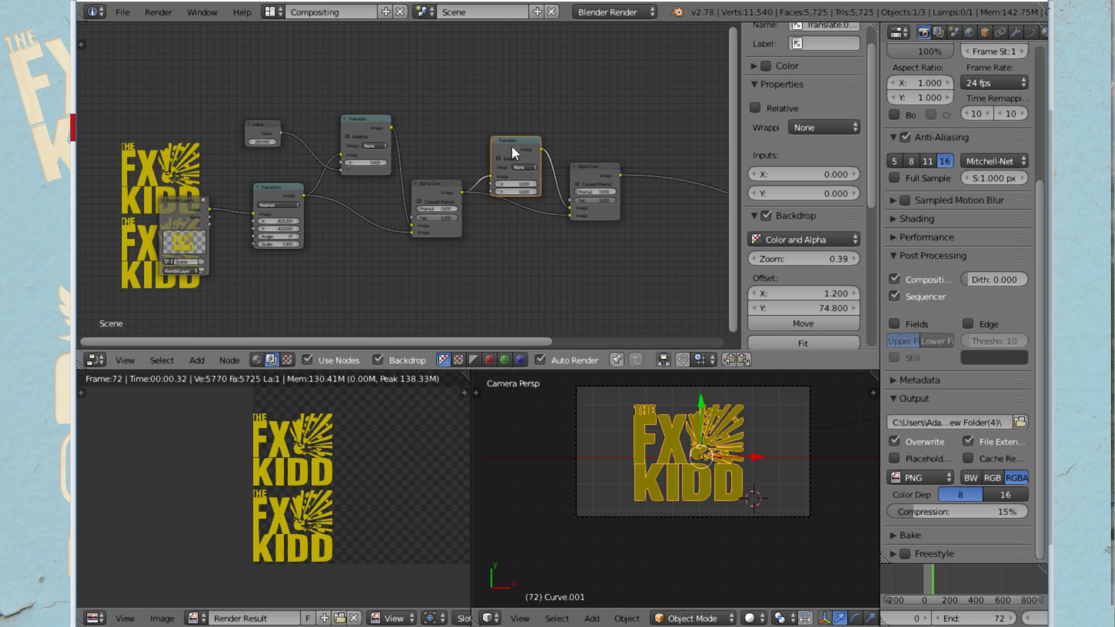
mouse_move(511, 137)
mouse_down()
mouse_move(498, 103)
mouse_move(524, 116)
mouse_move(514, 118)
mouse_up()
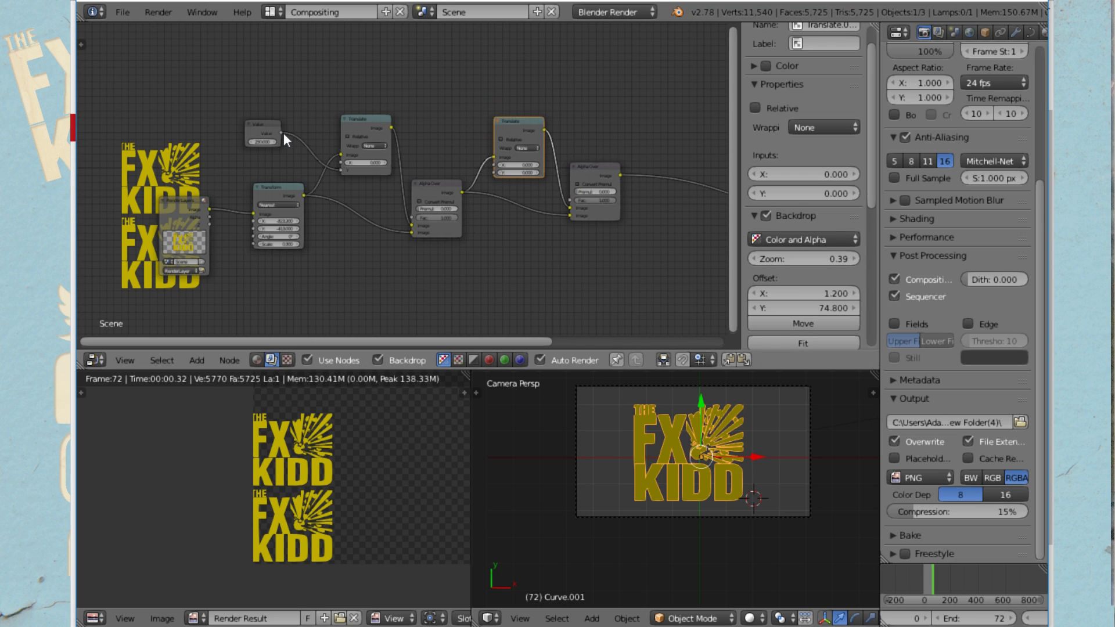
Link the Value node's output to the second Translate node's Y input and inspect the stacked logos in the render result
drag(283, 131, 497, 174)
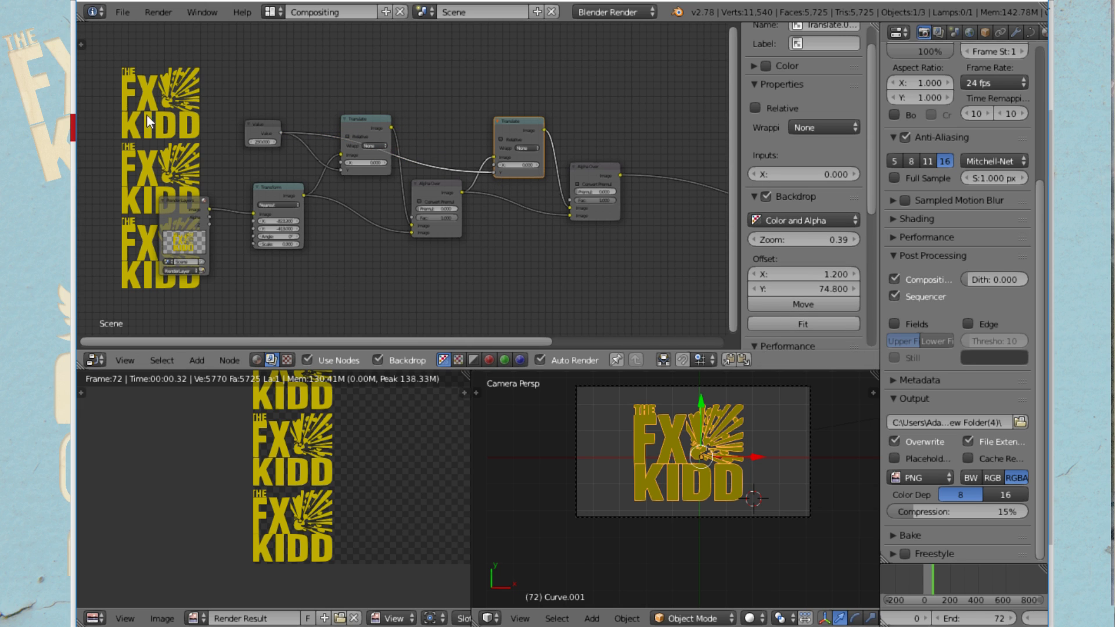
scroll(381, 468, down, 4)
middle_drag(348, 552, 323, 532)
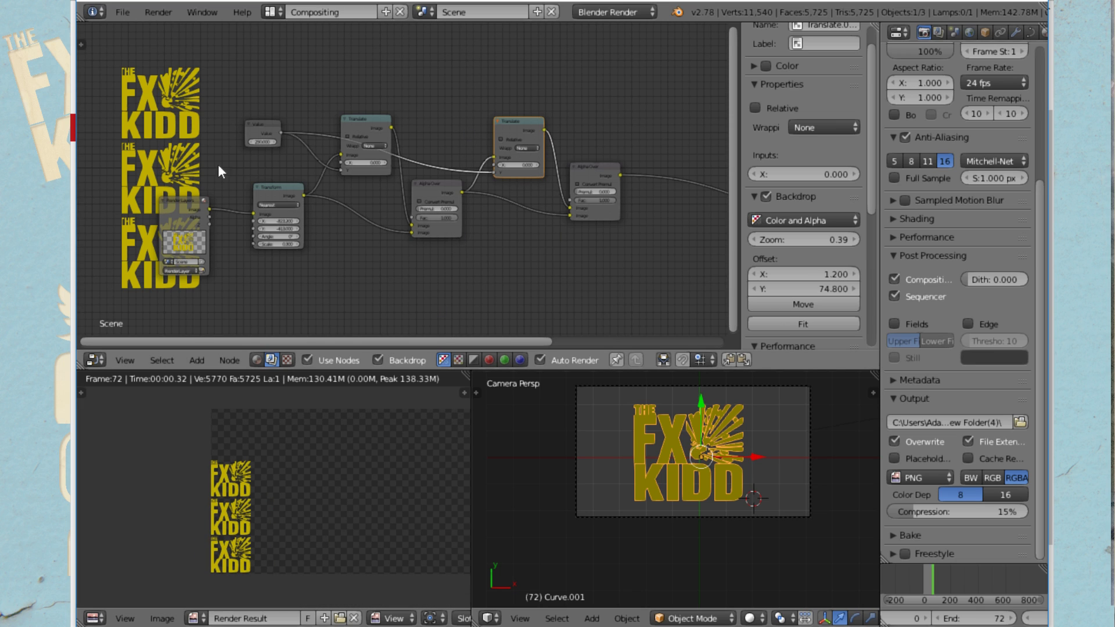
scroll(314, 192, up, 2)
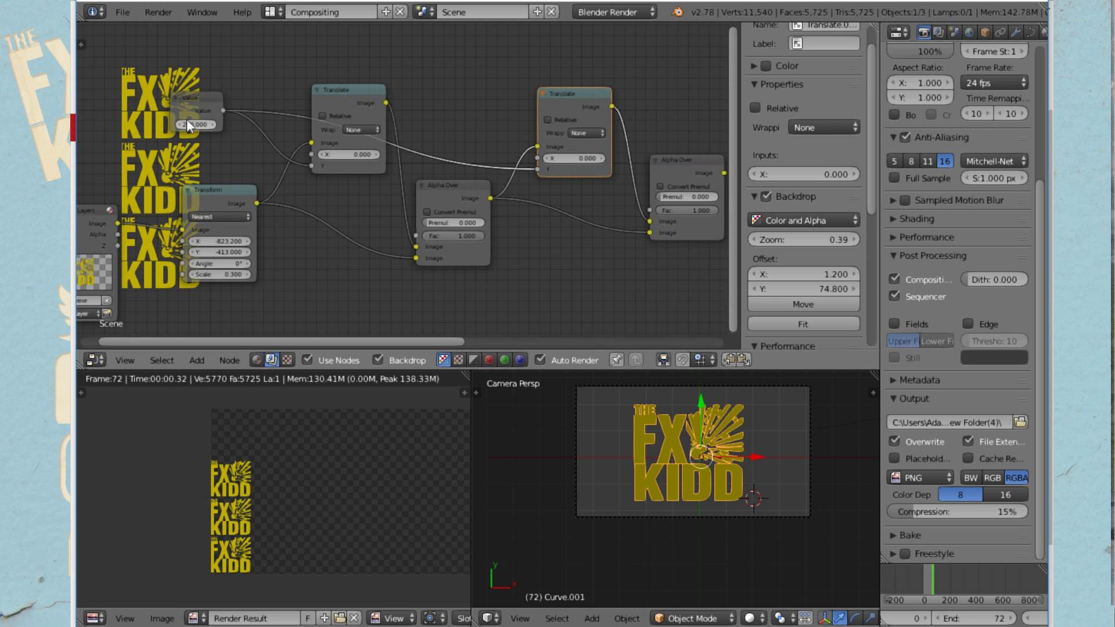
Add a Converter Math node and insert it into the link between the Value node and the second Translate node's Y input
drag(583, 93, 608, 99)
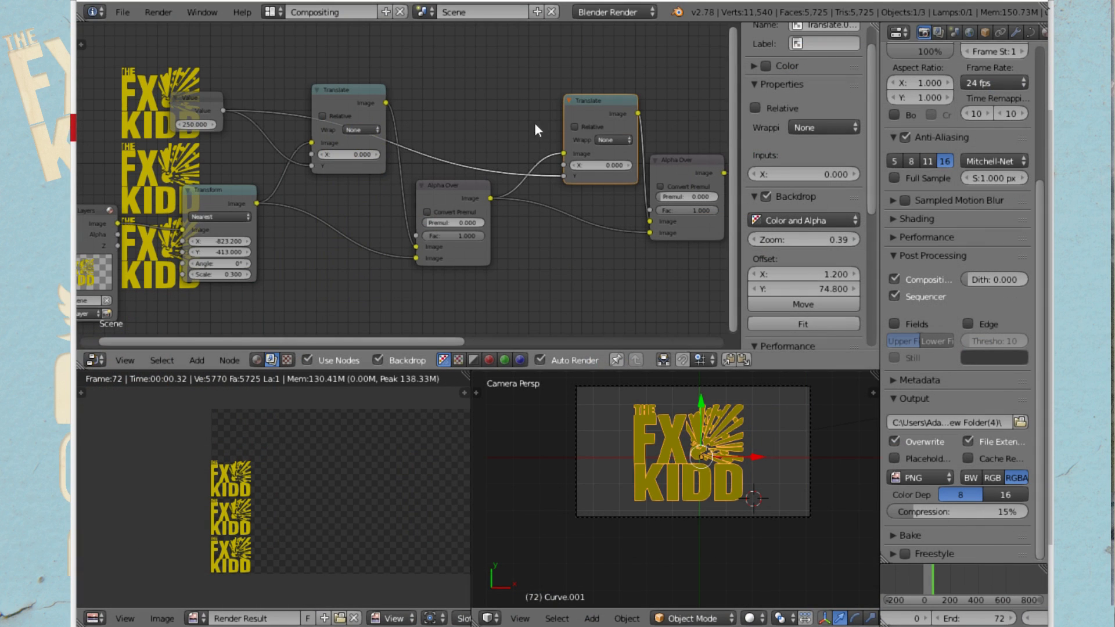
click(194, 357)
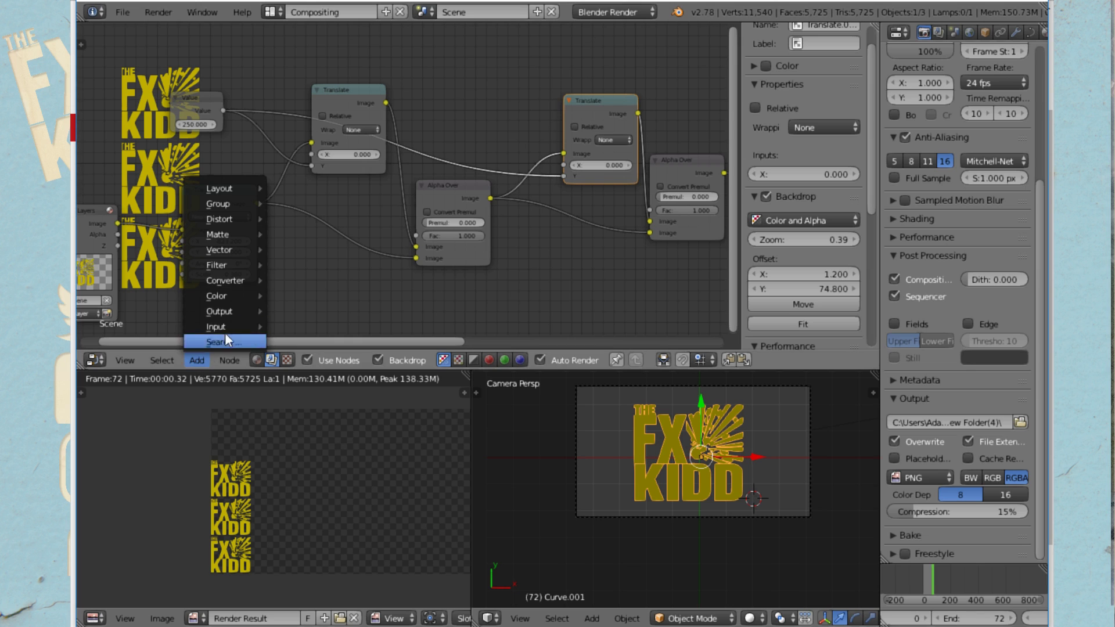
mouse_move(226, 241)
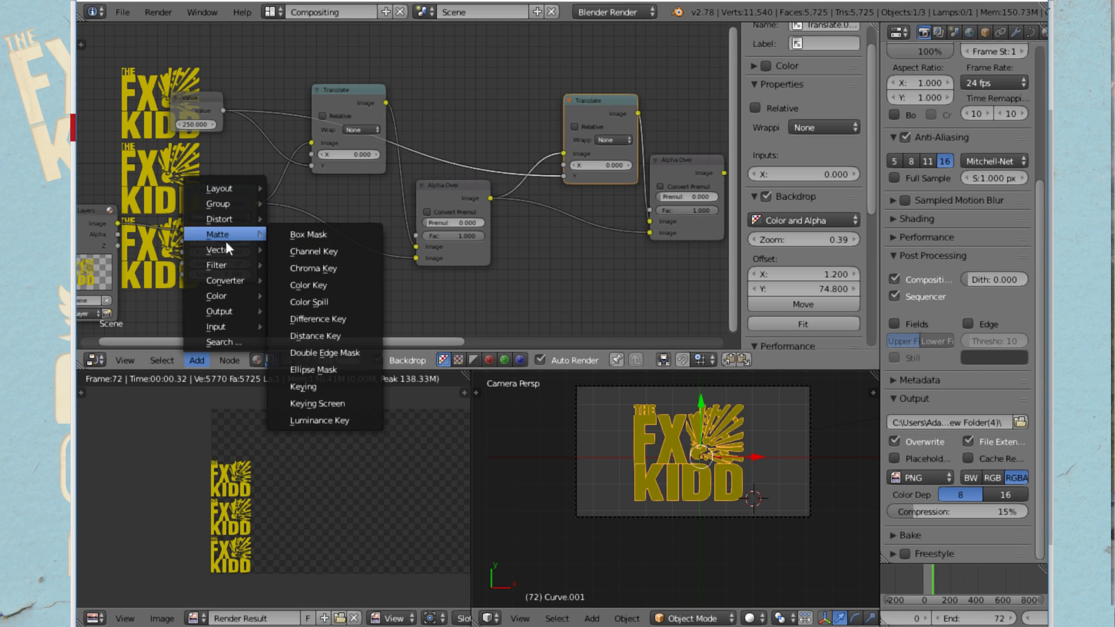
mouse_move(219, 279)
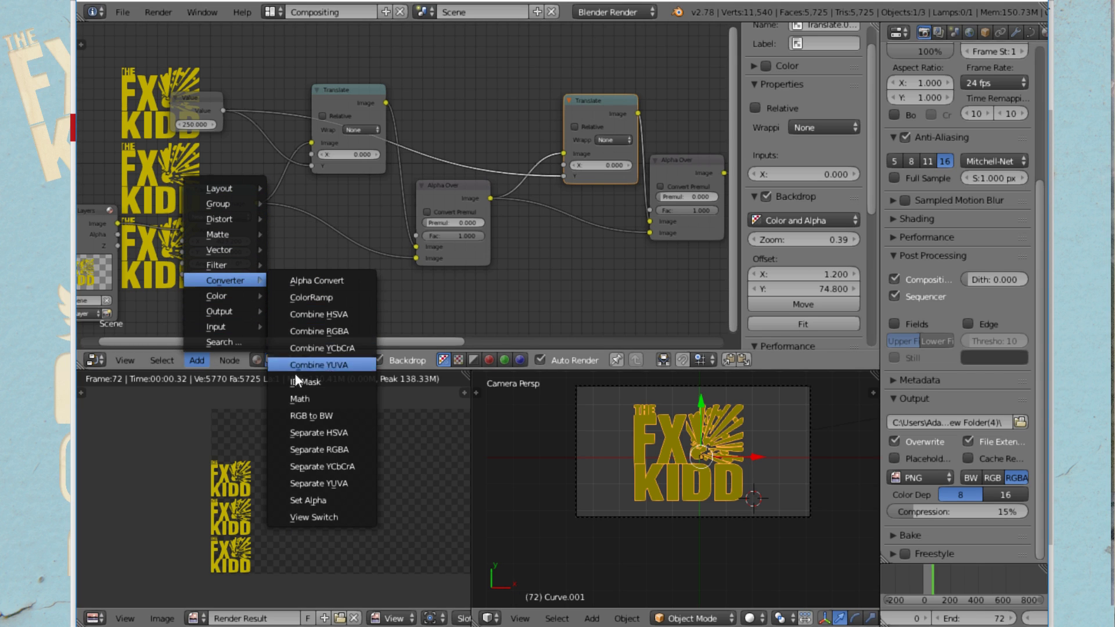
click(298, 398)
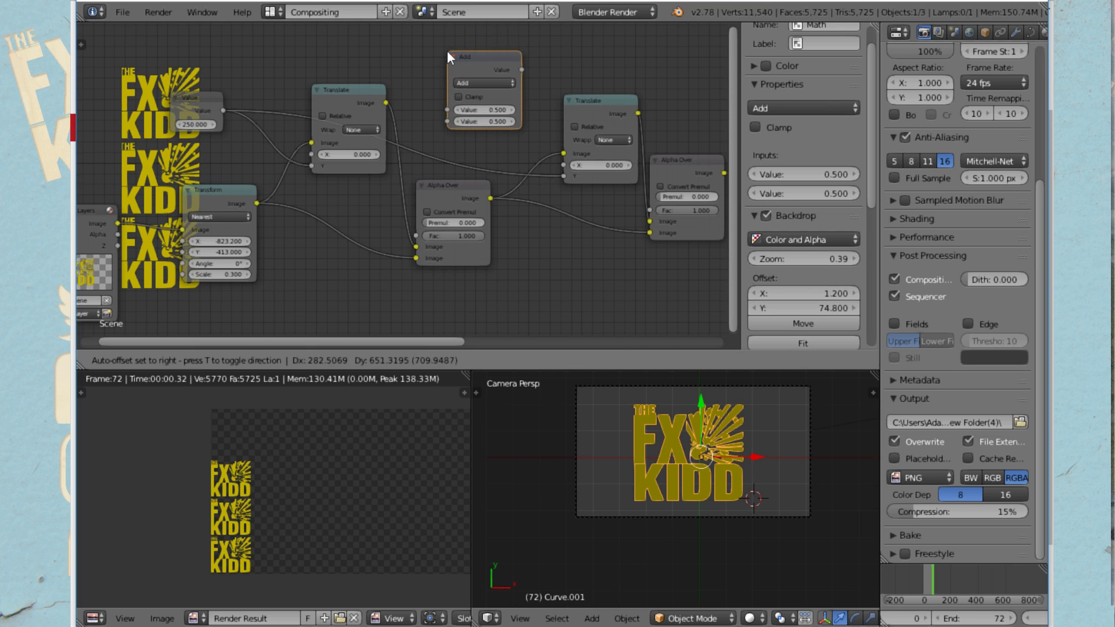
click(447, 51)
scroll(518, 86, up, 3)
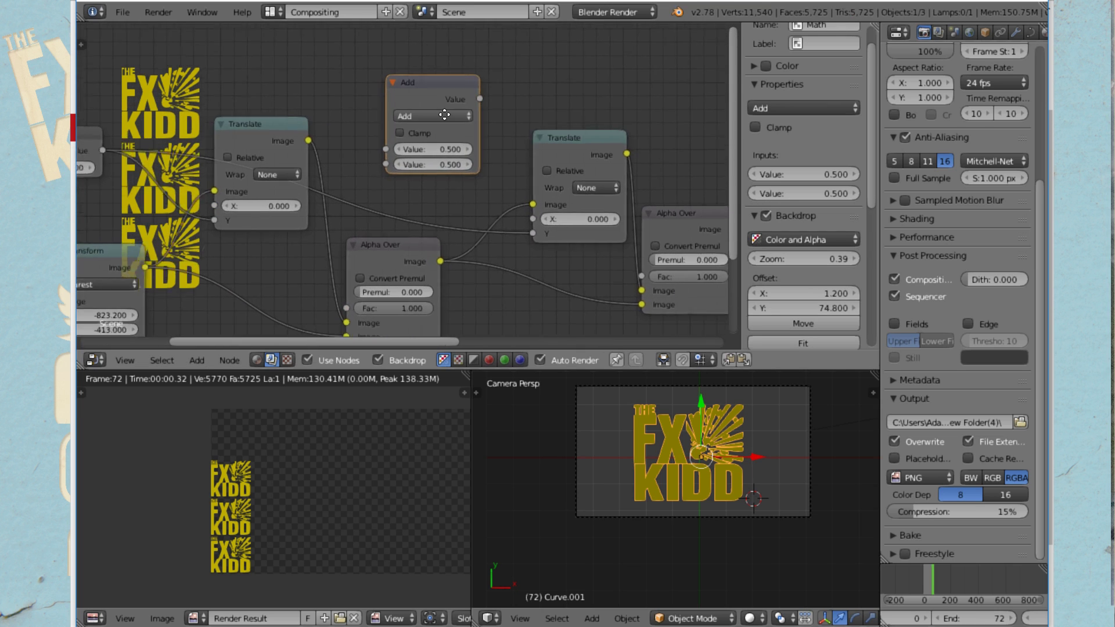
middle_drag(476, 116, 507, 143)
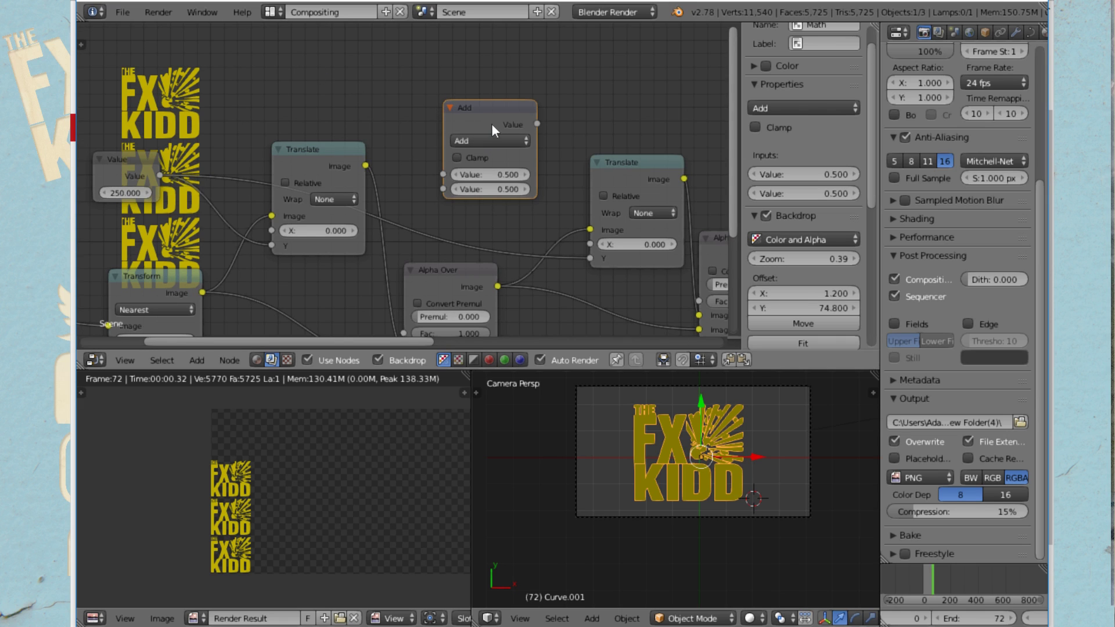
drag(496, 106, 487, 137)
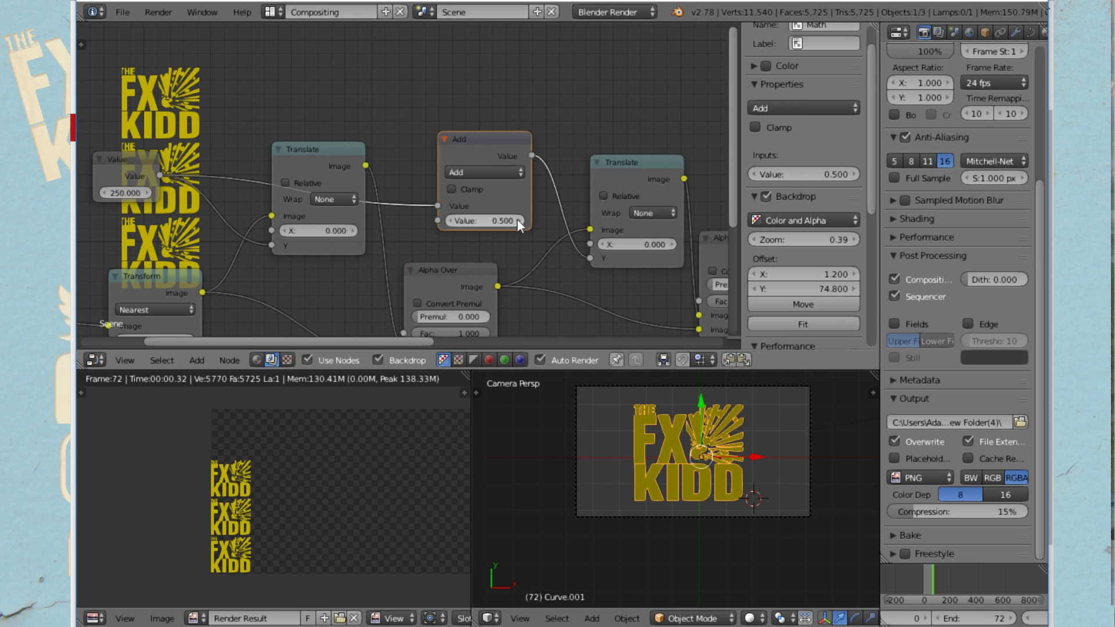
Set the Math node's operation to Multiply and its second value to 2
click(501, 169)
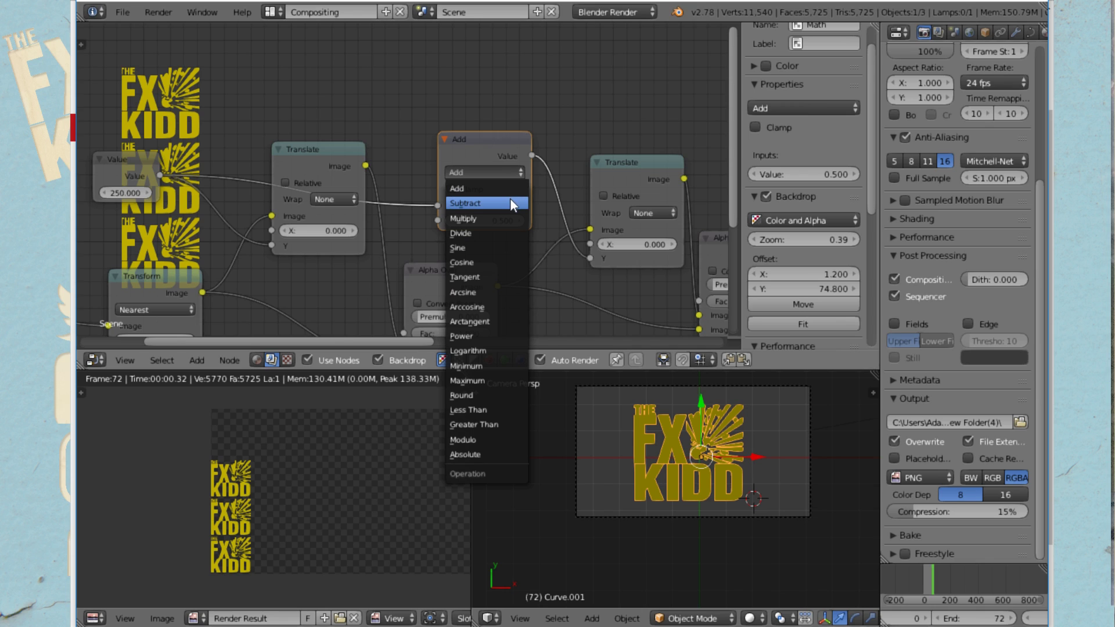
click(478, 218)
click(491, 221)
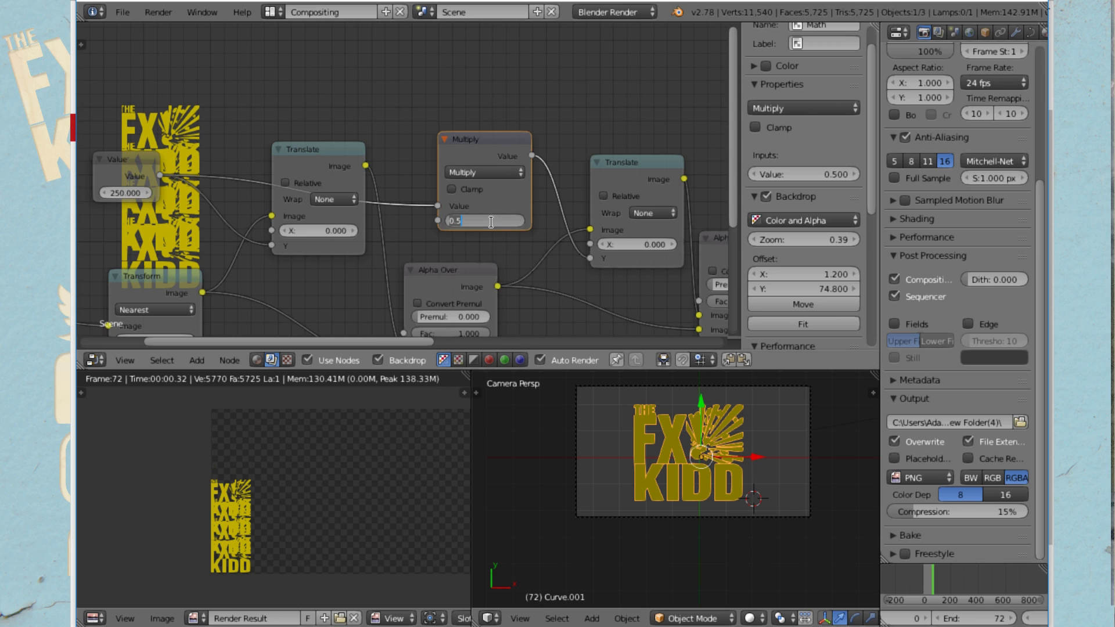
text(2)
key(Return)
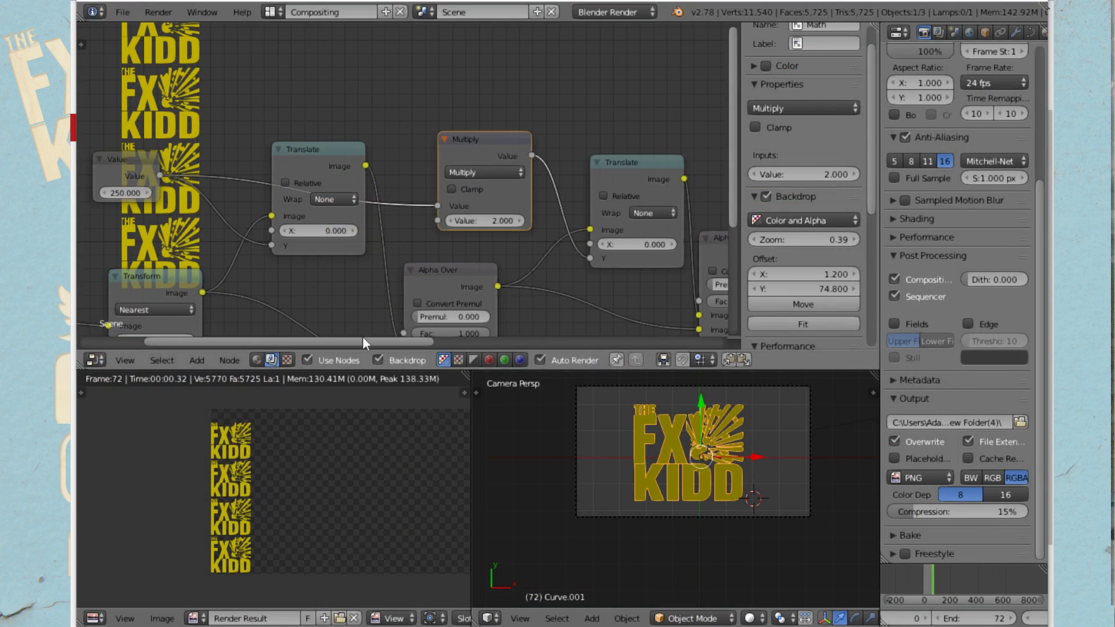
Duplicate the second Alpha Over node into its output link and feed the second one's Image output into both image inputs of the copy
scroll(501, 125, down, 2)
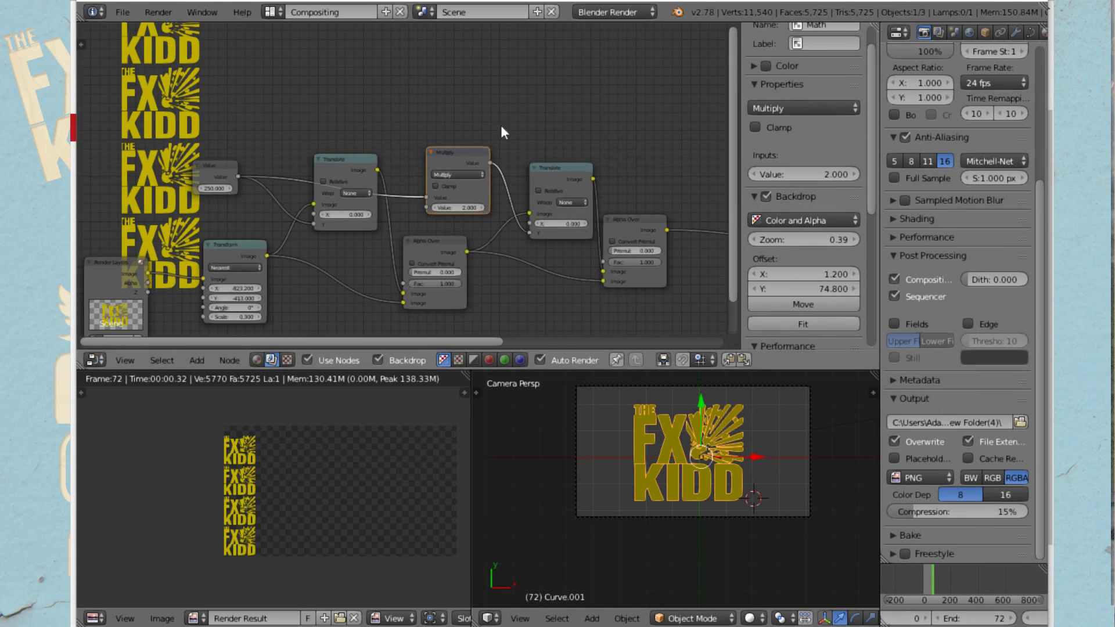
scroll(570, 180, up, 1)
middle_drag(570, 179, 482, 137)
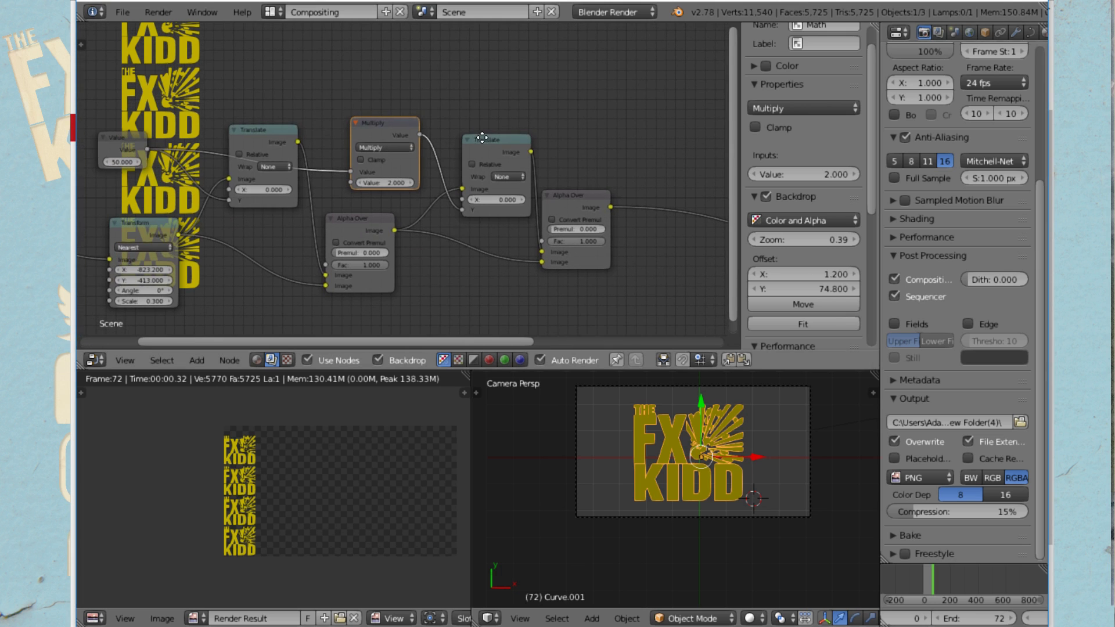
middle_drag(532, 102, 480, 103)
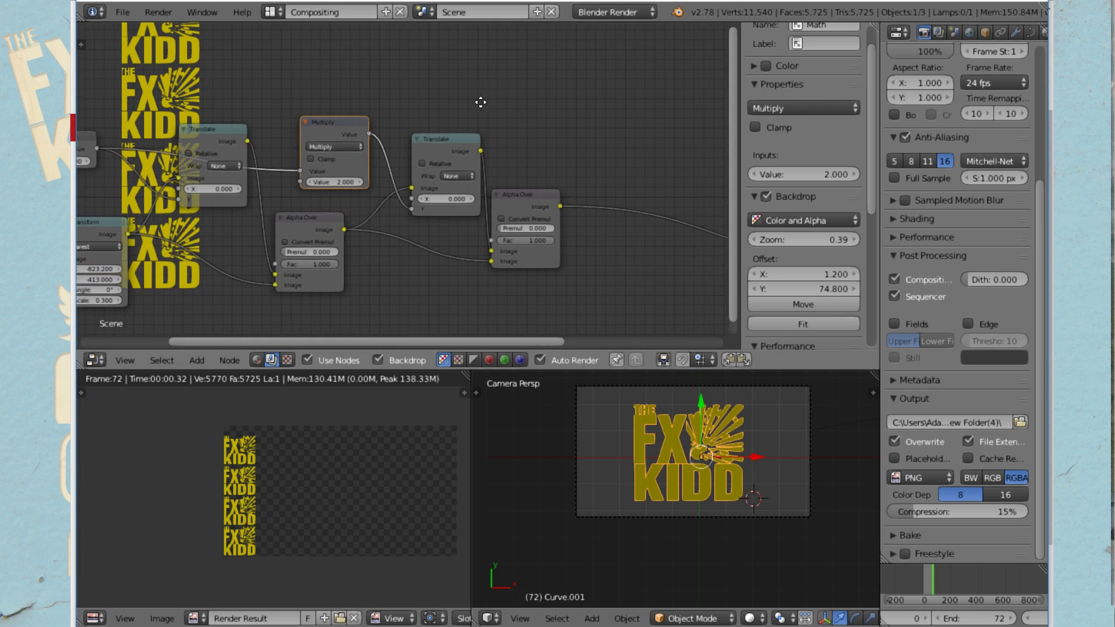
click(519, 193)
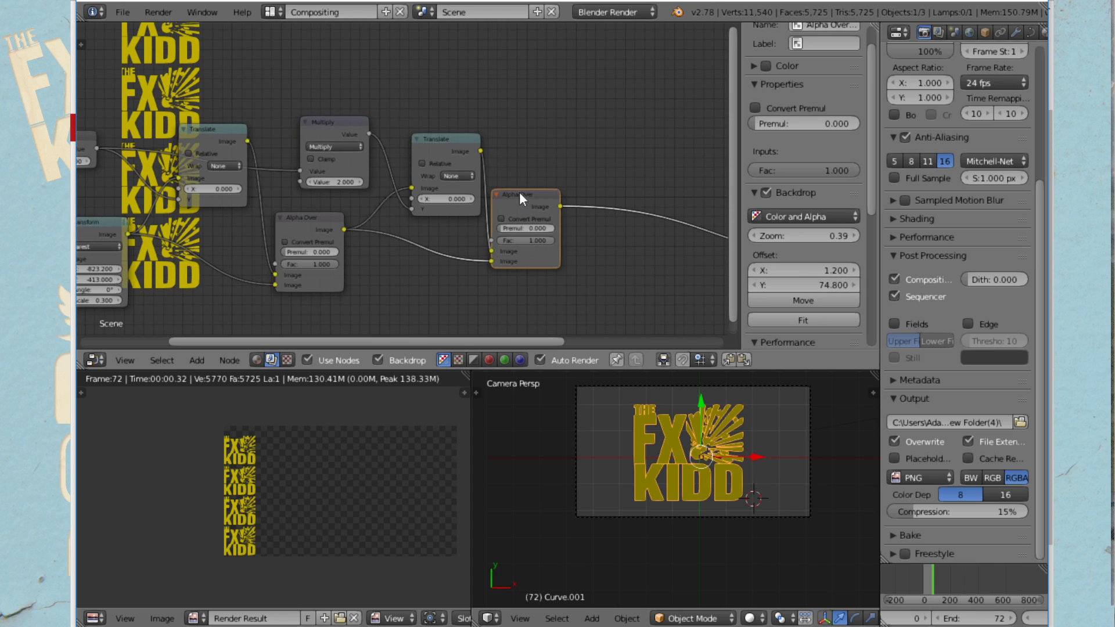
key(shift+d)
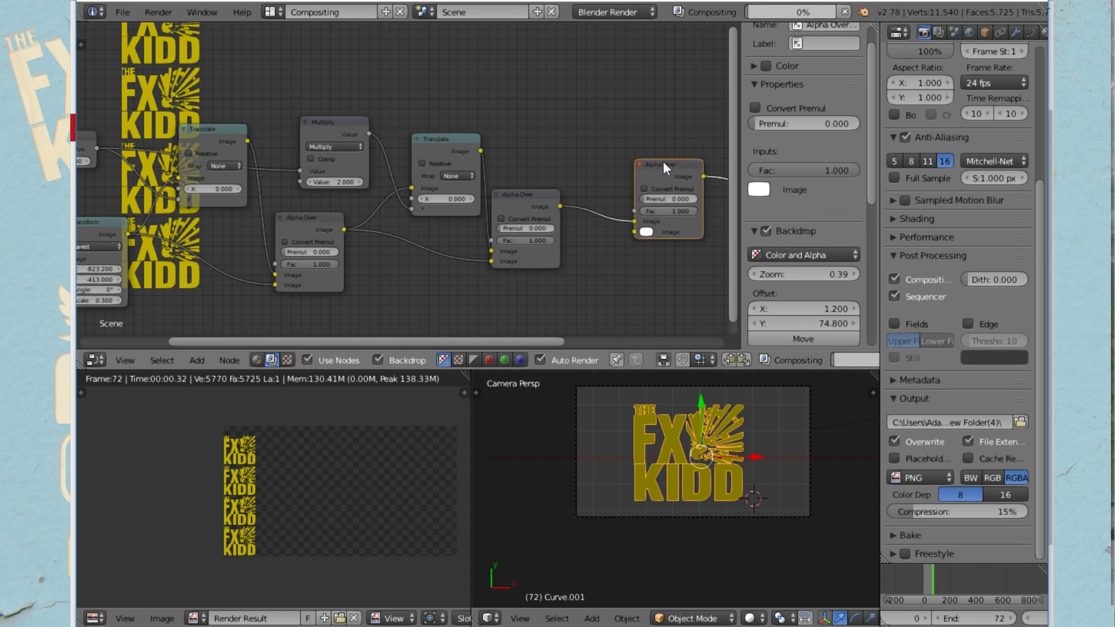
click(663, 162)
drag(560, 207, 635, 231)
Duplicate the second Translate node and insert it between the second Alpha Over and the third one's first image input, raised above the link
click(447, 145)
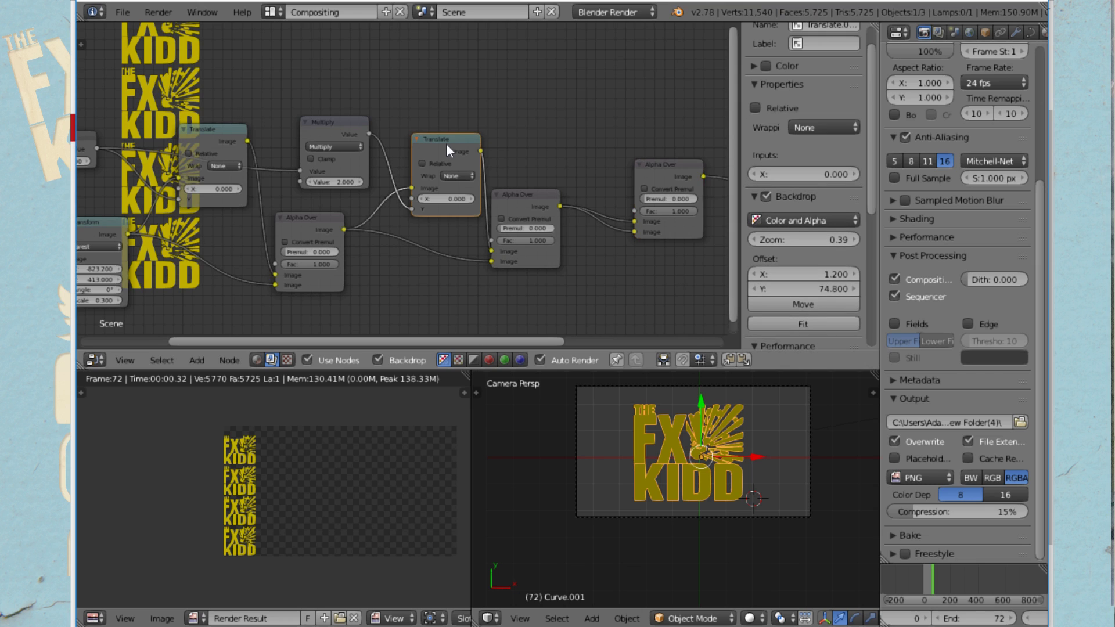
key(shift+d)
click(605, 141)
drag(619, 138, 623, 117)
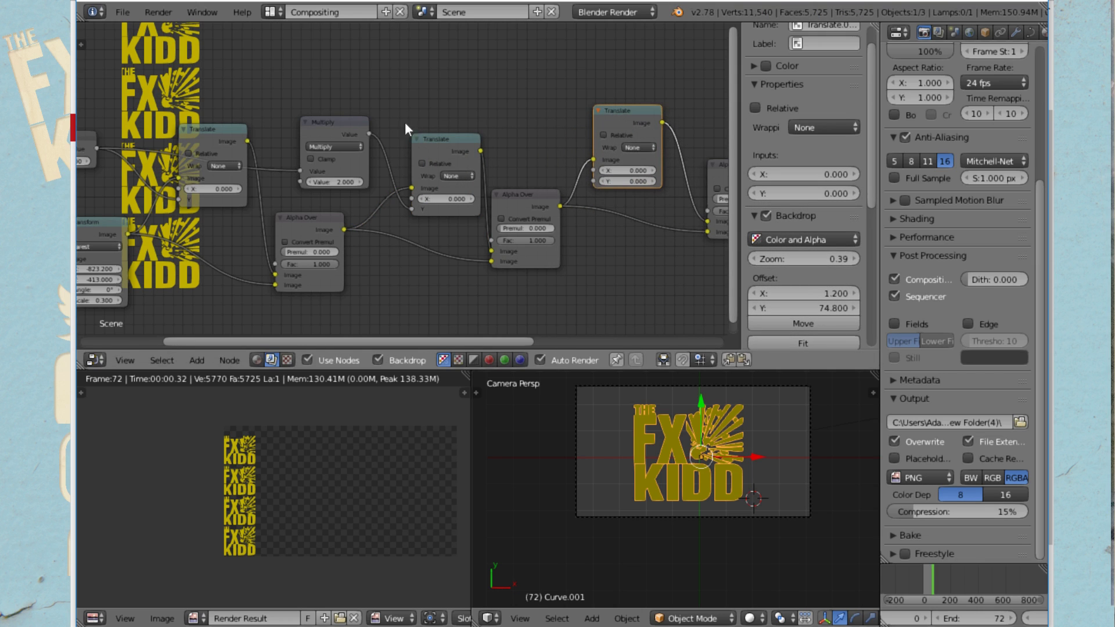
Duplicate the Multiply node and place the copy just before and above the third Translate node
click(338, 122)
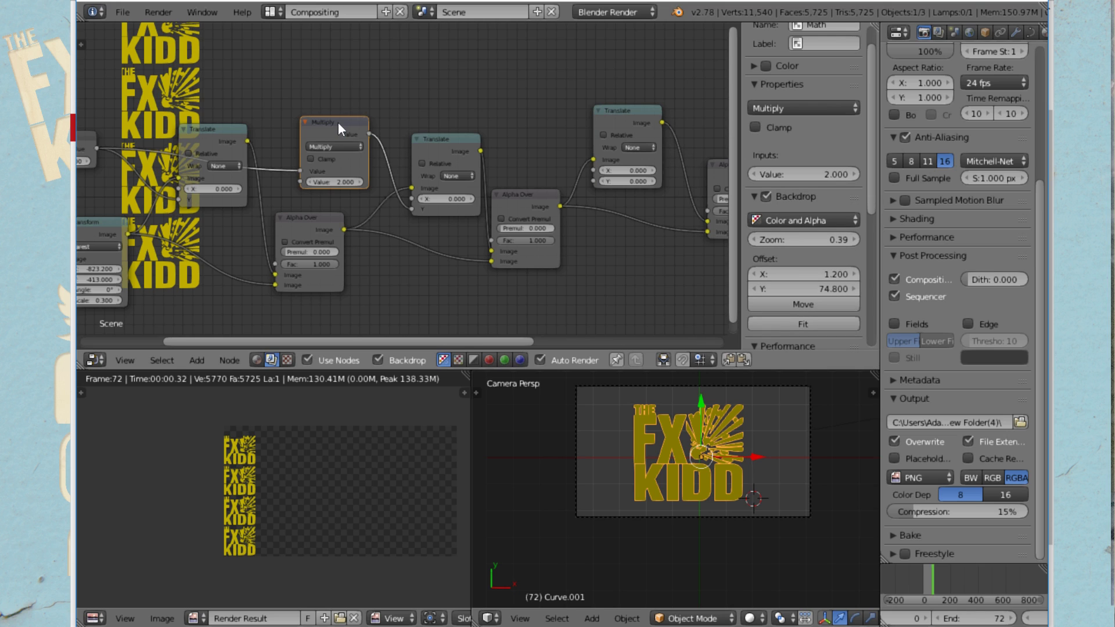
key(shift+d)
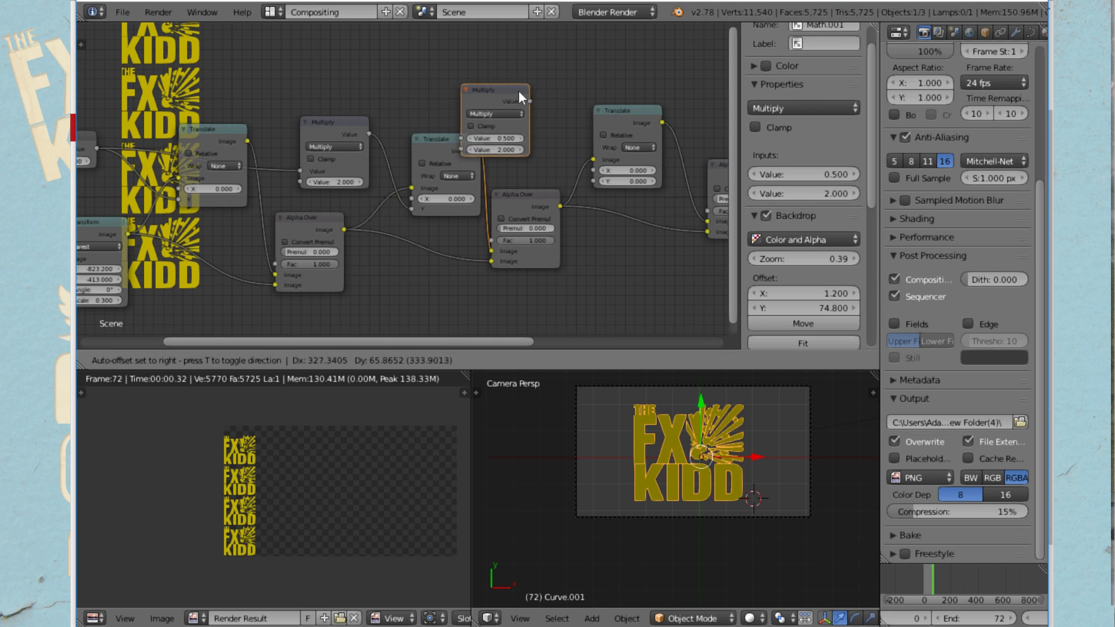
click(539, 76)
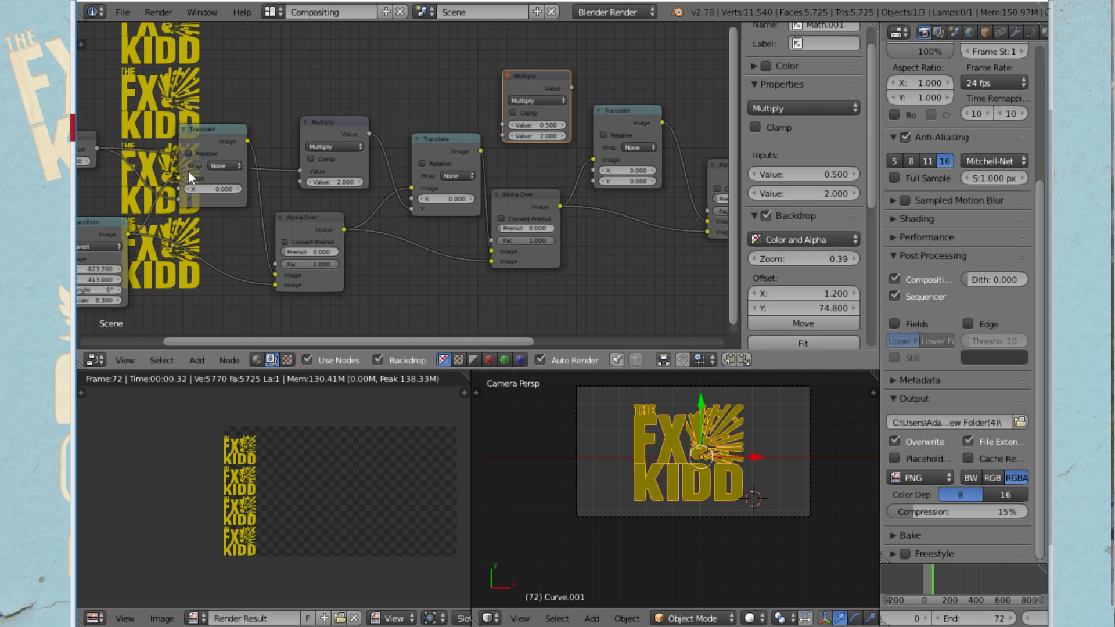
Link the first Multiply output to the second Multiply's first value, and the second Multiply's output to the third Translate node's Y input
scroll(208, 159, down, 2)
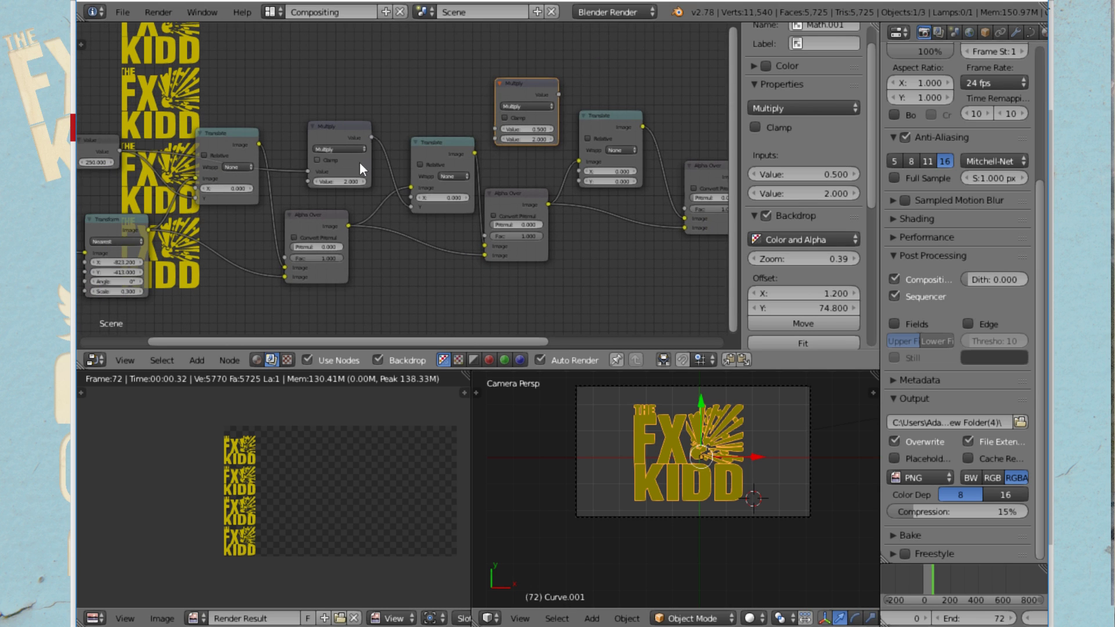
scroll(360, 164, up, 2)
drag(363, 125, 525, 114)
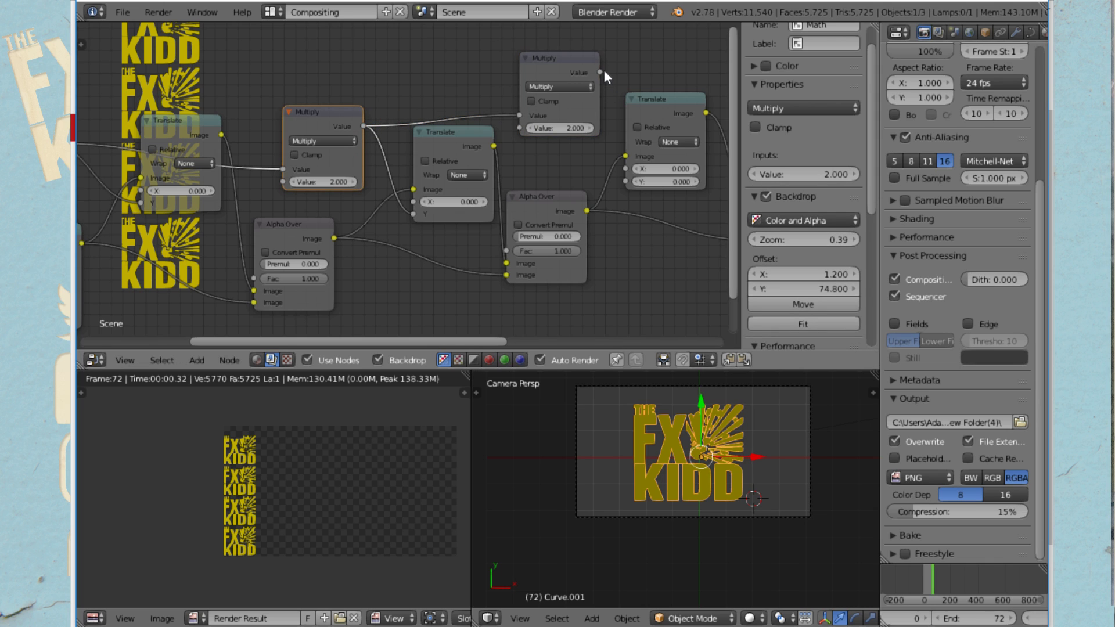
drag(600, 72, 610, 95)
drag(603, 165, 626, 182)
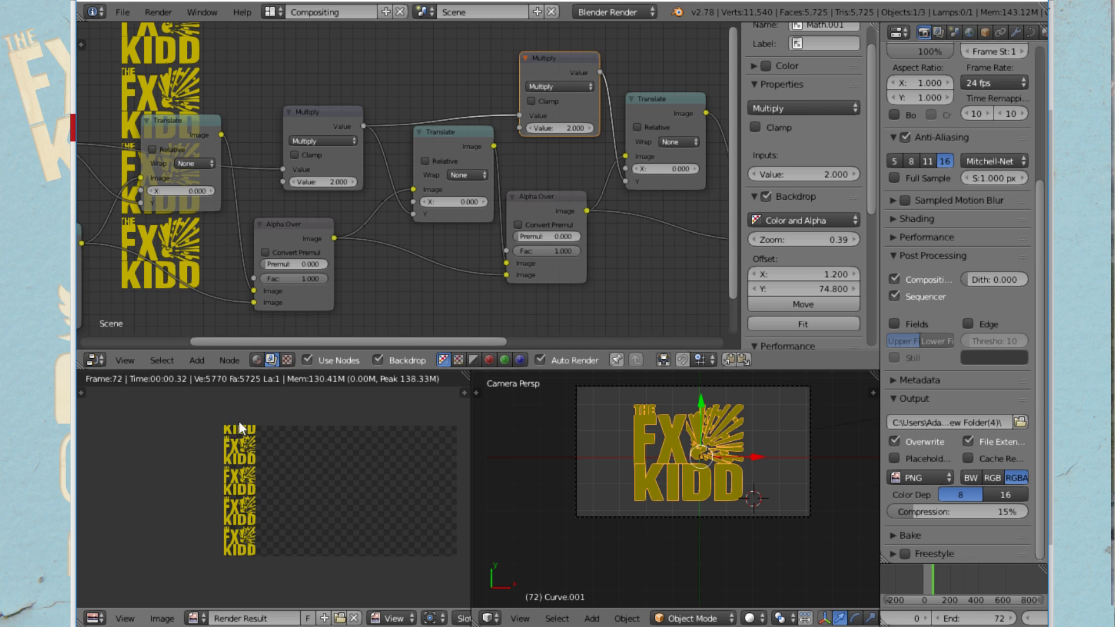
Move the reroute point and both output nodes farther right to free space after the third Alpha Over node
ctrl+middle_drag(734, 173, 473, 215)
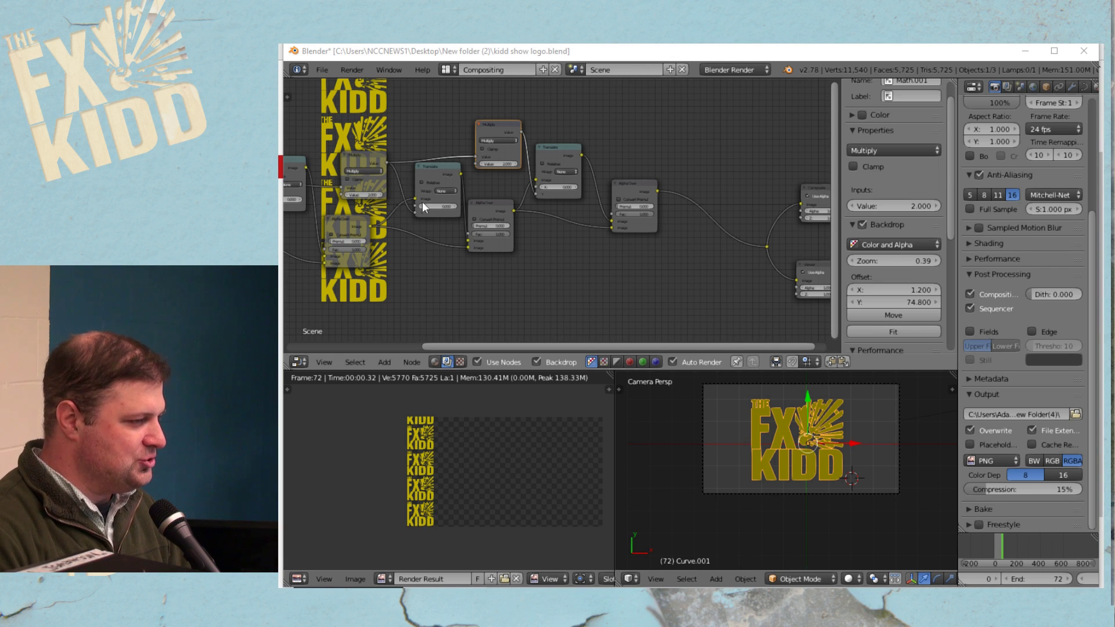
scroll(618, 249, down, 5)
middle_drag(626, 246, 510, 214)
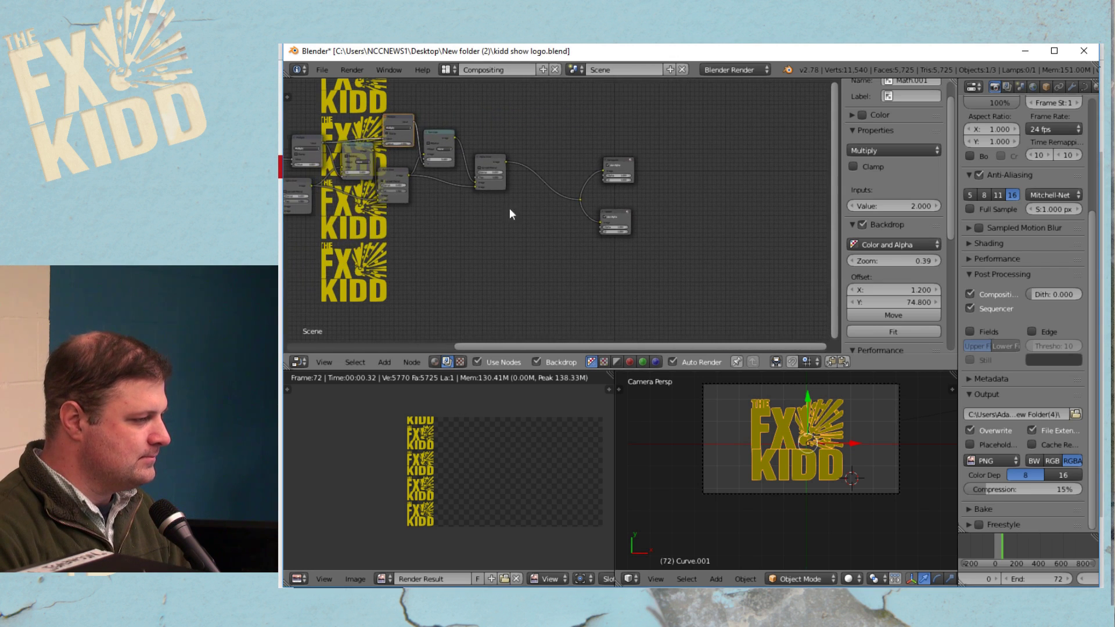
click(581, 200)
drag(698, 279, 573, 135)
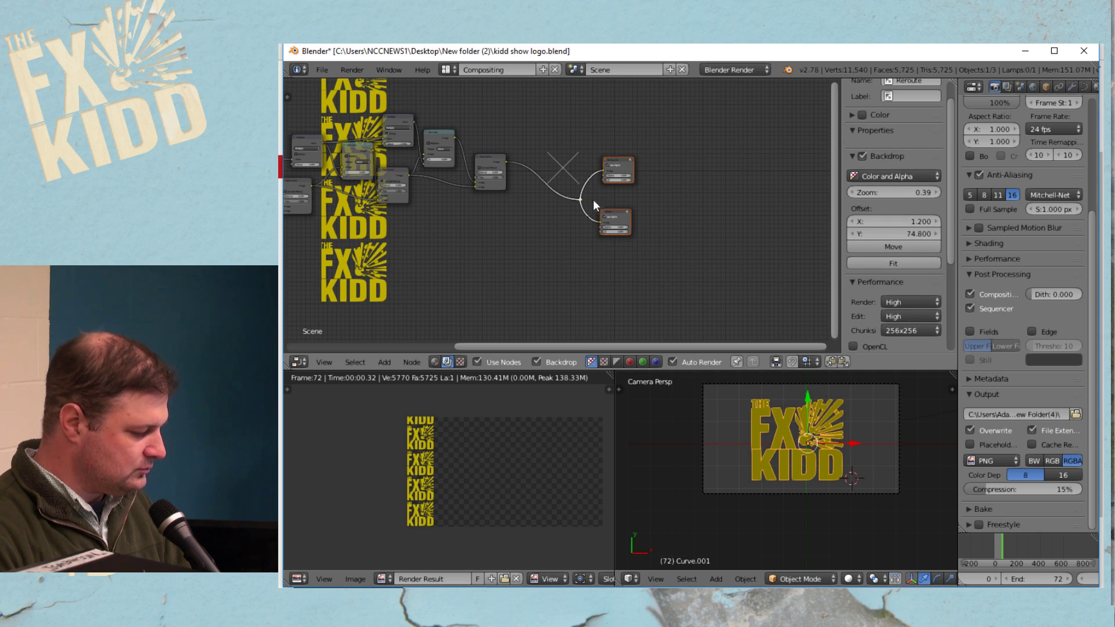
key(g)
click(805, 177)
Insert a fourth Alpha Over node after the third and feed the third one's Image output into both image inputs
middle_drag(646, 176, 519, 221)
scroll(600, 222, up, 4)
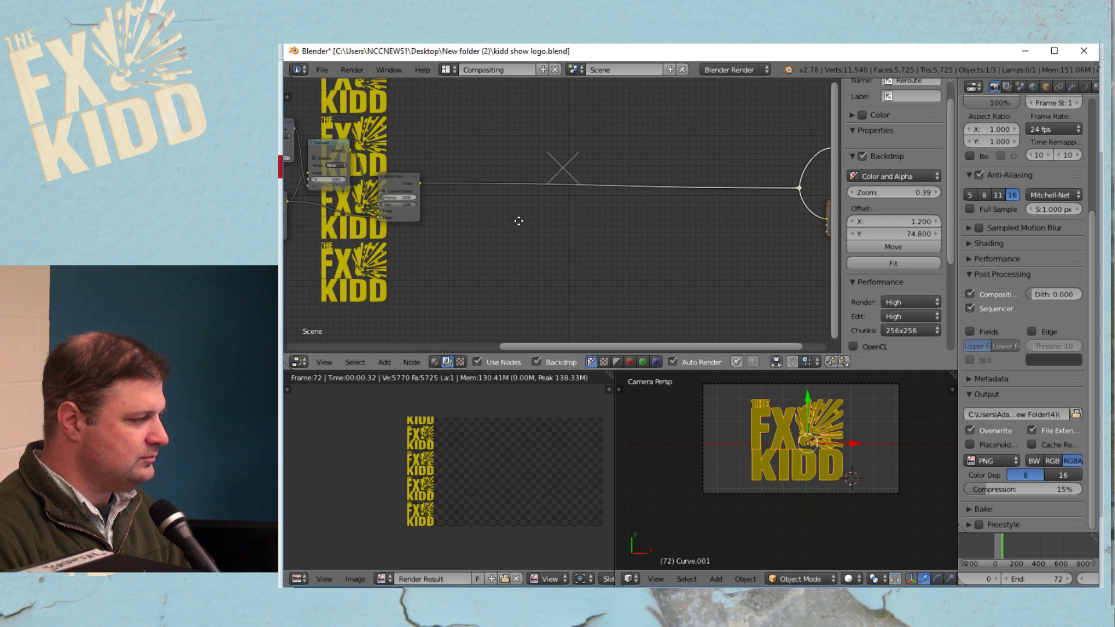
click(385, 362)
mouse_move(402, 312)
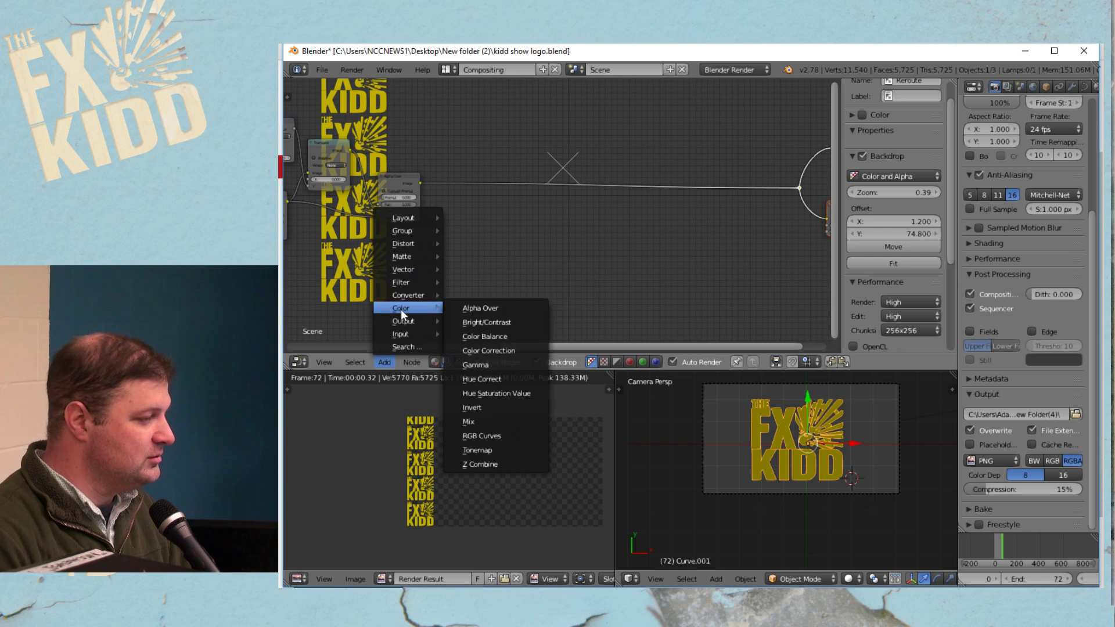
click(470, 309)
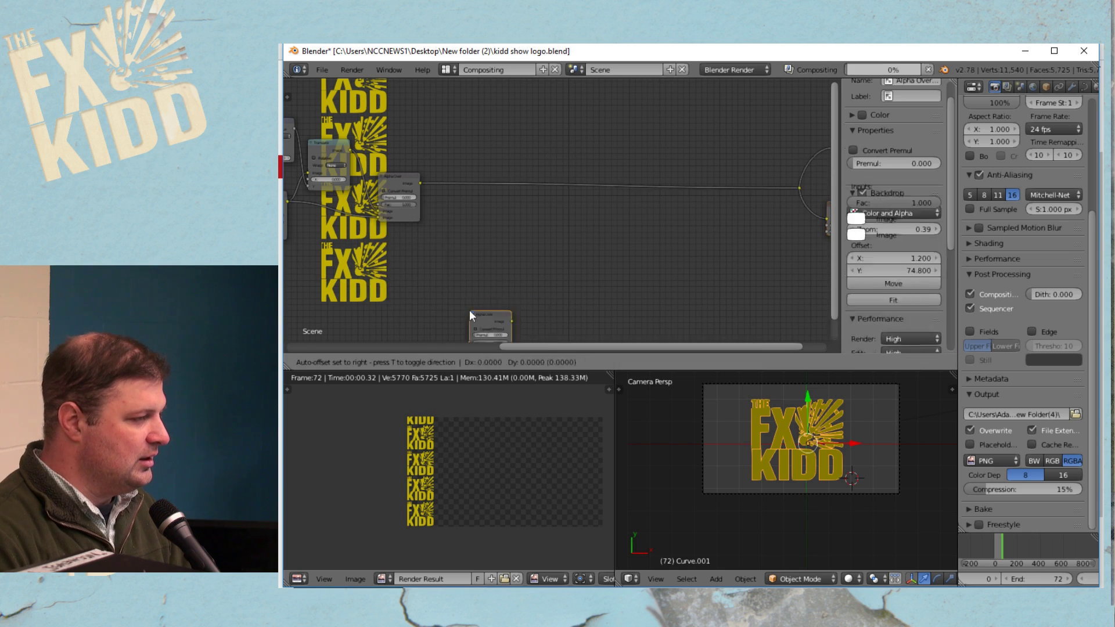
click(501, 162)
drag(420, 185, 505, 207)
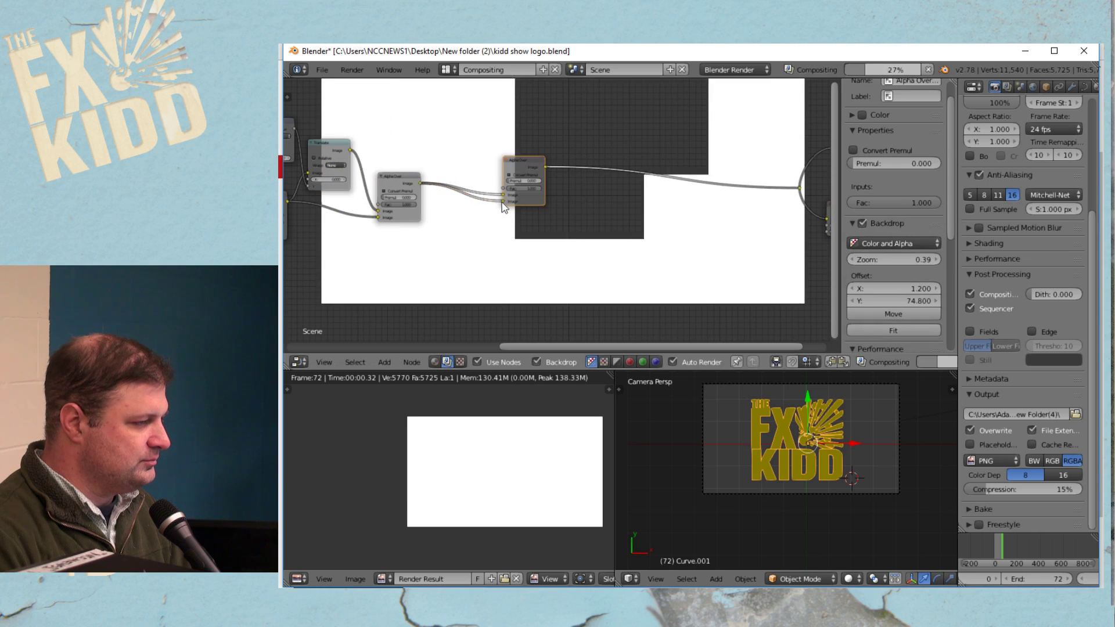
Duplicate the third Translate node and insert it between the third Alpha Over and the fourth one's first image input, raised above the link
click(329, 141)
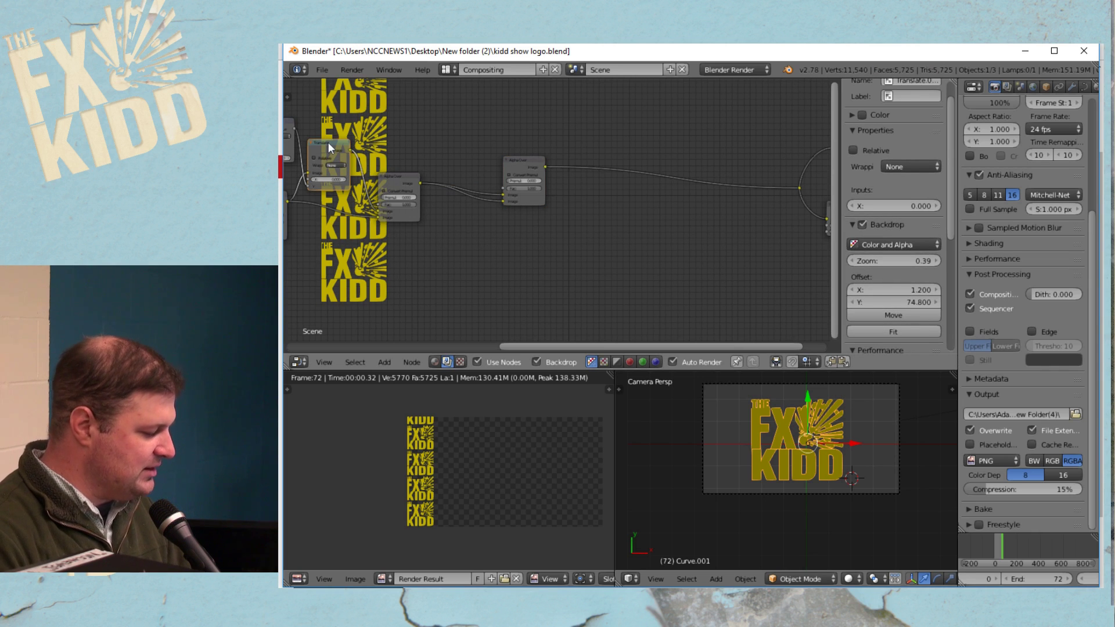
key(shift+d)
click(481, 140)
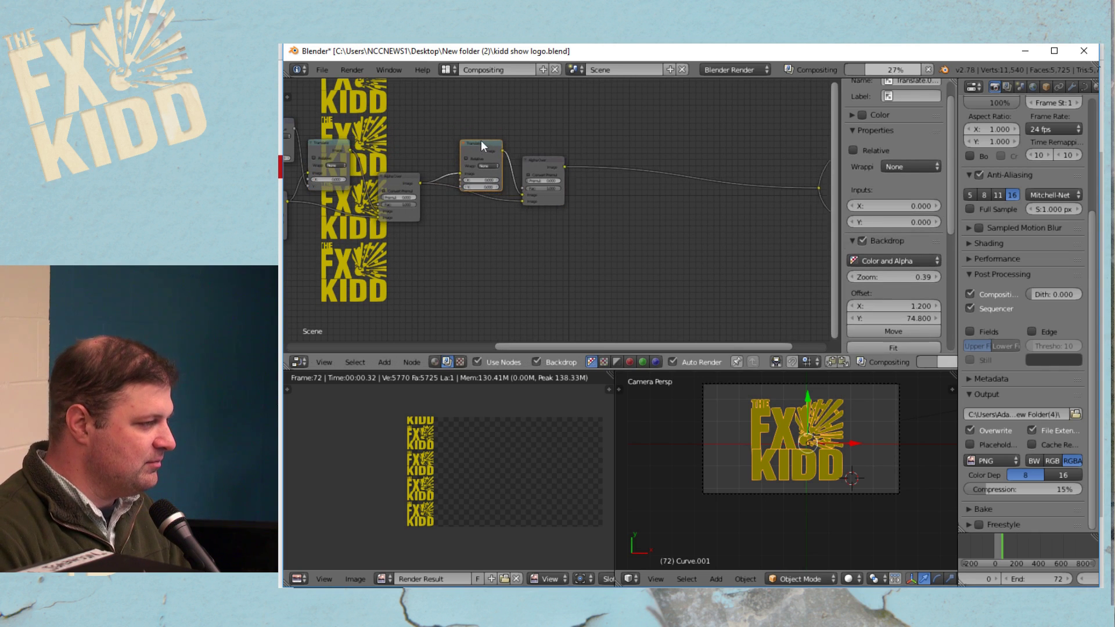
mouse_move(476, 144)
mouse_down()
mouse_move(501, 121)
mouse_move(484, 127)
mouse_up()
Set the fourth Translate node's offset to X 285 and Y -119.3 to form a staggered second logo column
middle_drag(483, 126, 598, 230)
scroll(497, 235, up, 2)
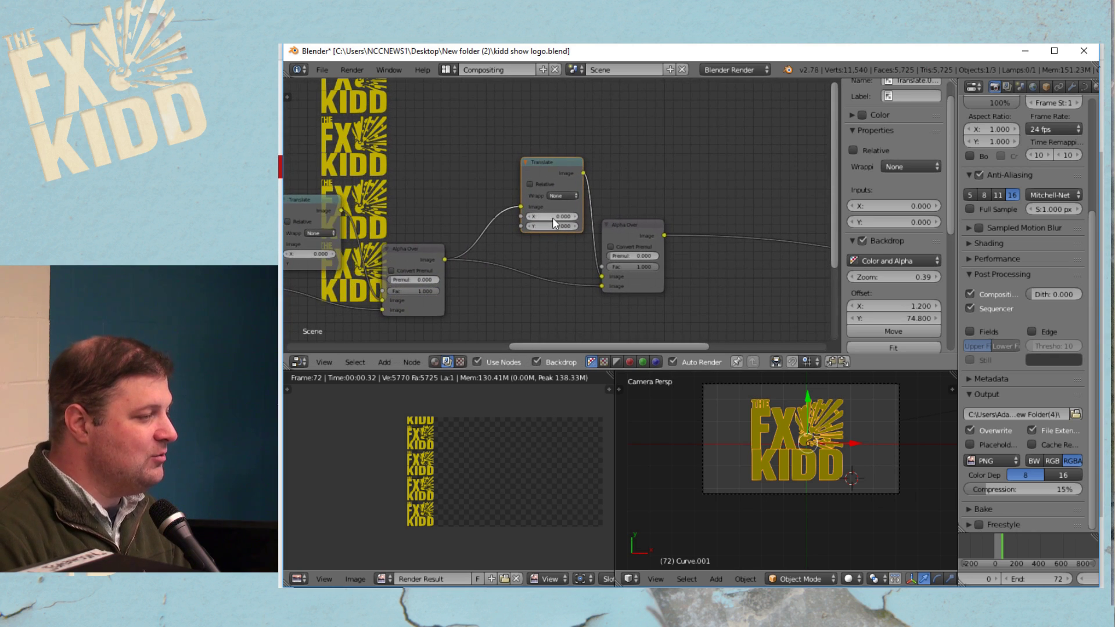
drag(551, 219, 718, 219)
drag(552, 217, 559, 217)
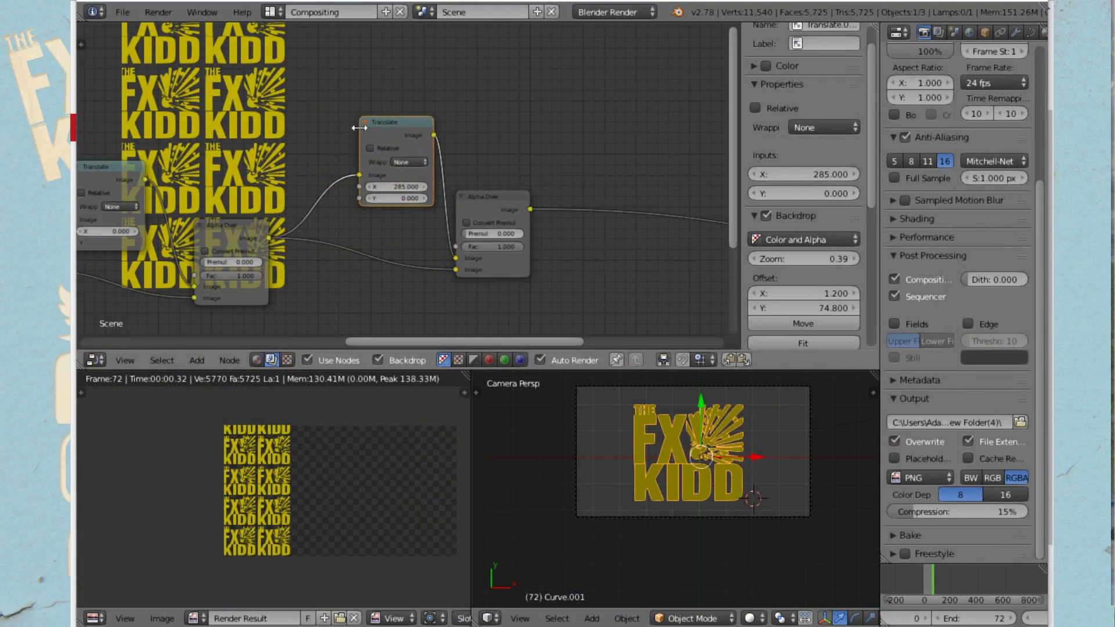
scroll(365, 243, up, 5)
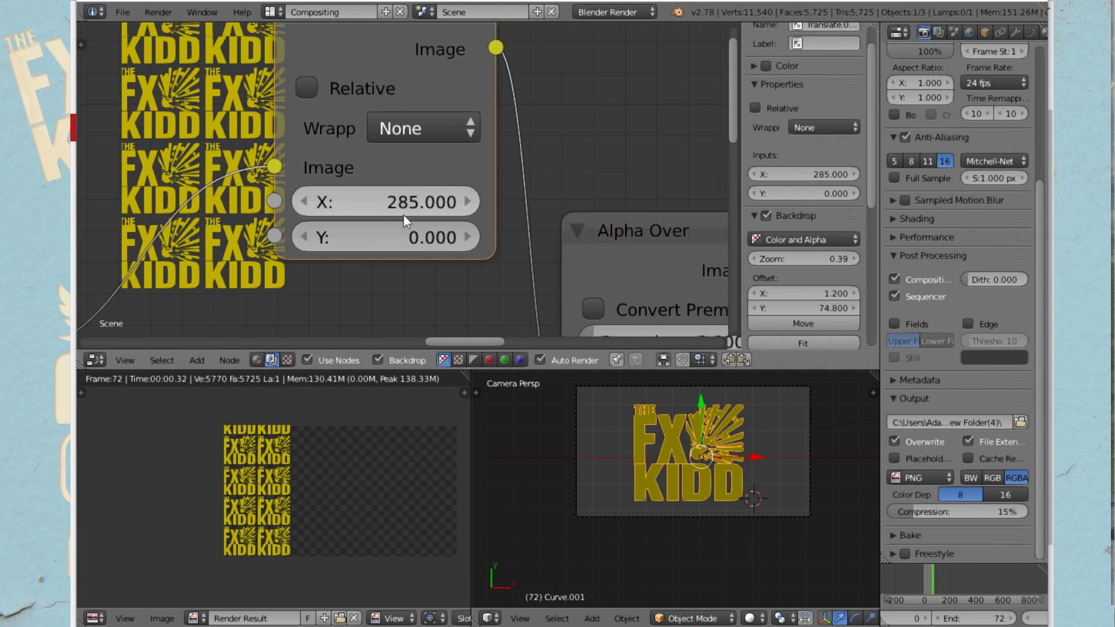
scroll(402, 228, down, 5)
scroll(401, 231, up, 3)
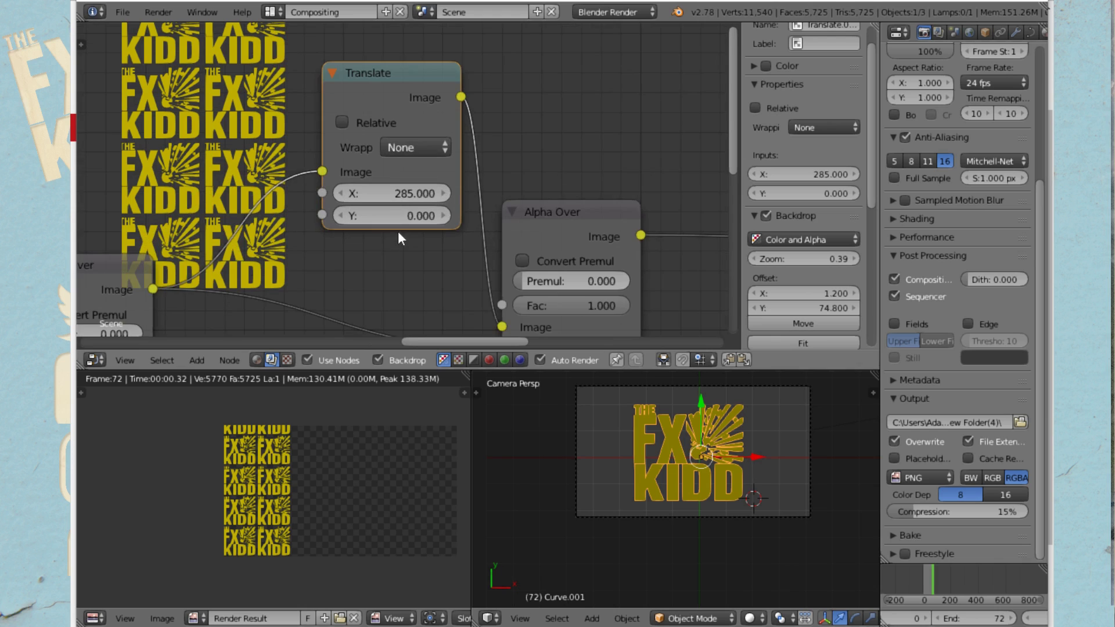
drag(399, 231, 330, 231)
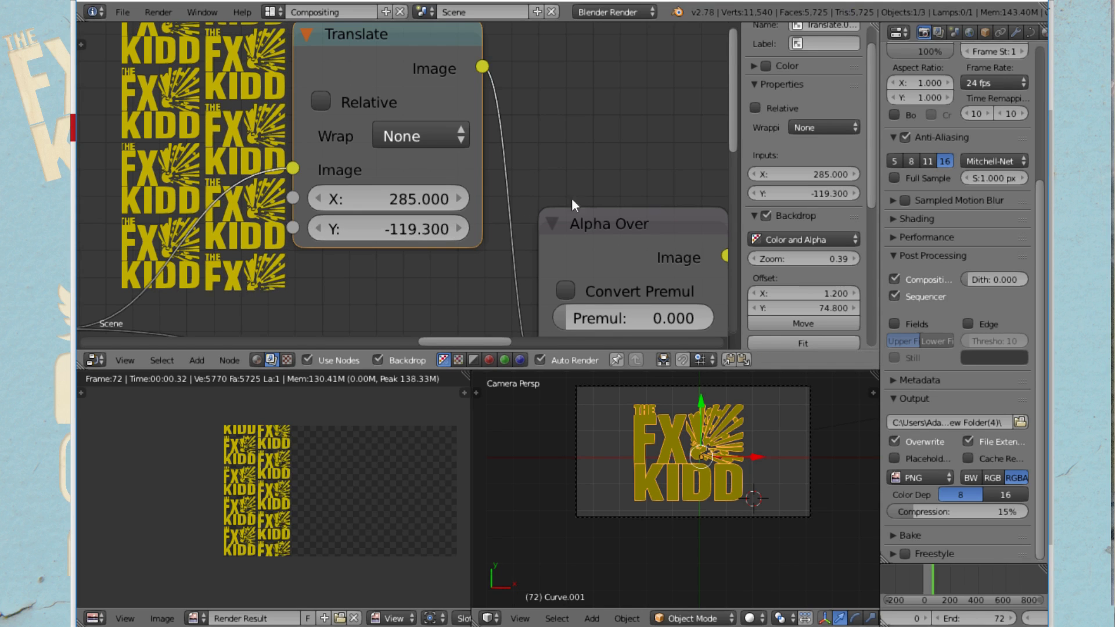
Add a Value input node just before and above the fourth Translate node and set it to 285
scroll(414, 195, down, 2)
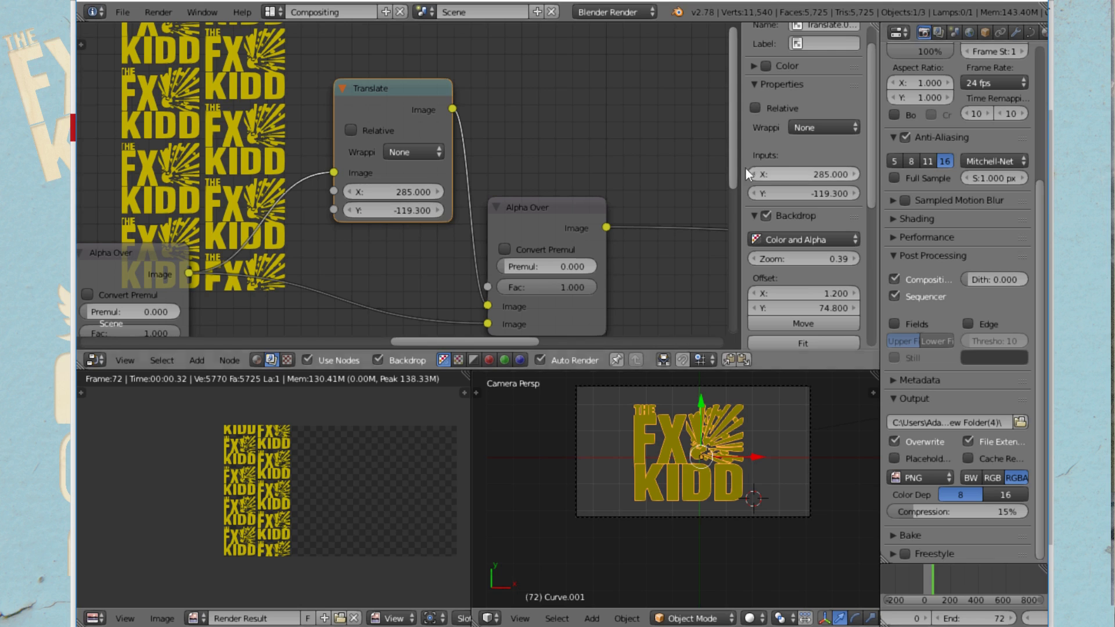
middle_drag(375, 233, 468, 248)
scroll(479, 229, down, 2)
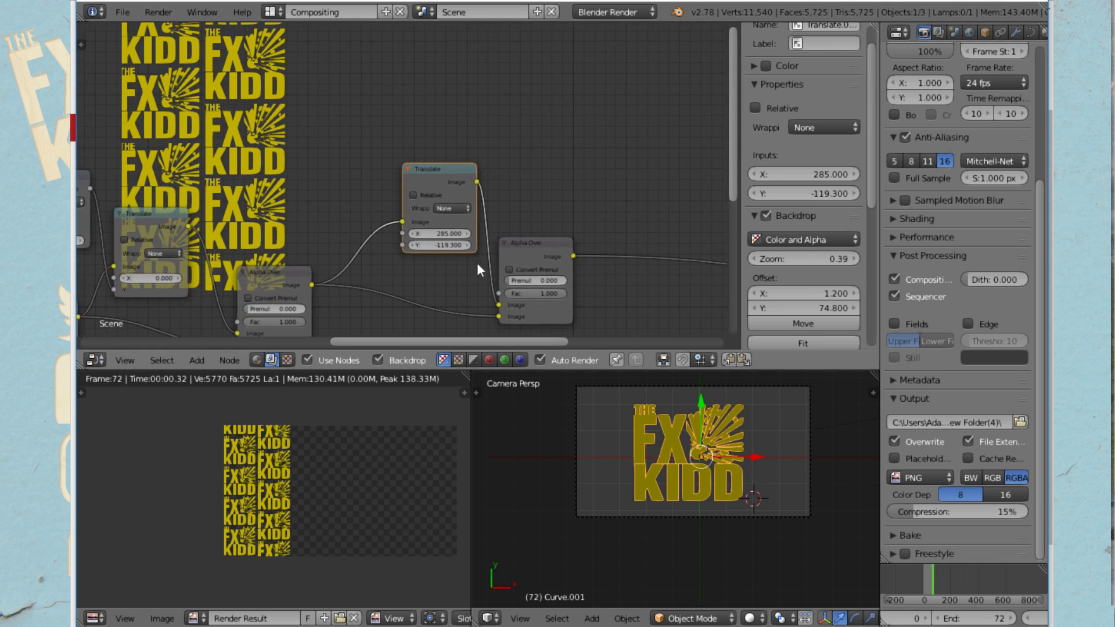
click(192, 360)
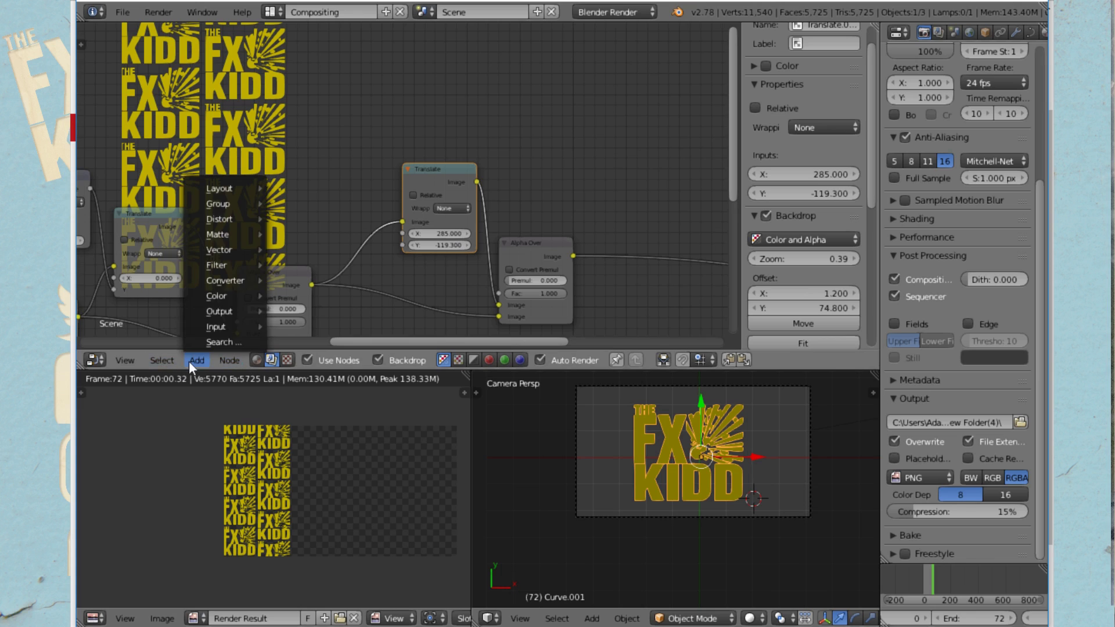
mouse_move(236, 326)
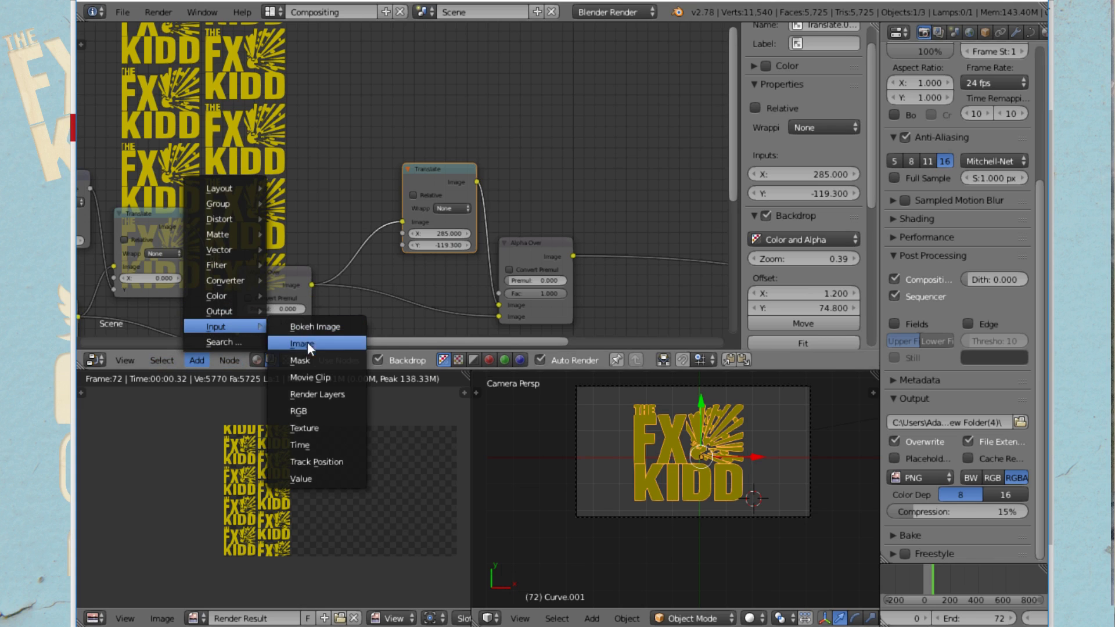
click(322, 478)
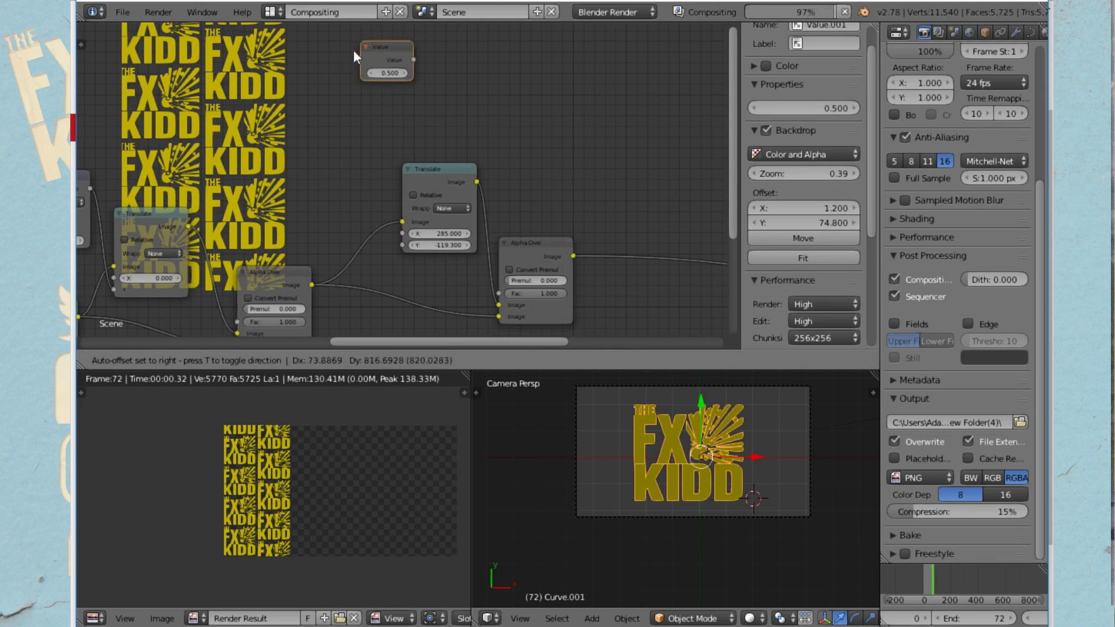
click(348, 180)
click(348, 180)
text(285)
key(Return)
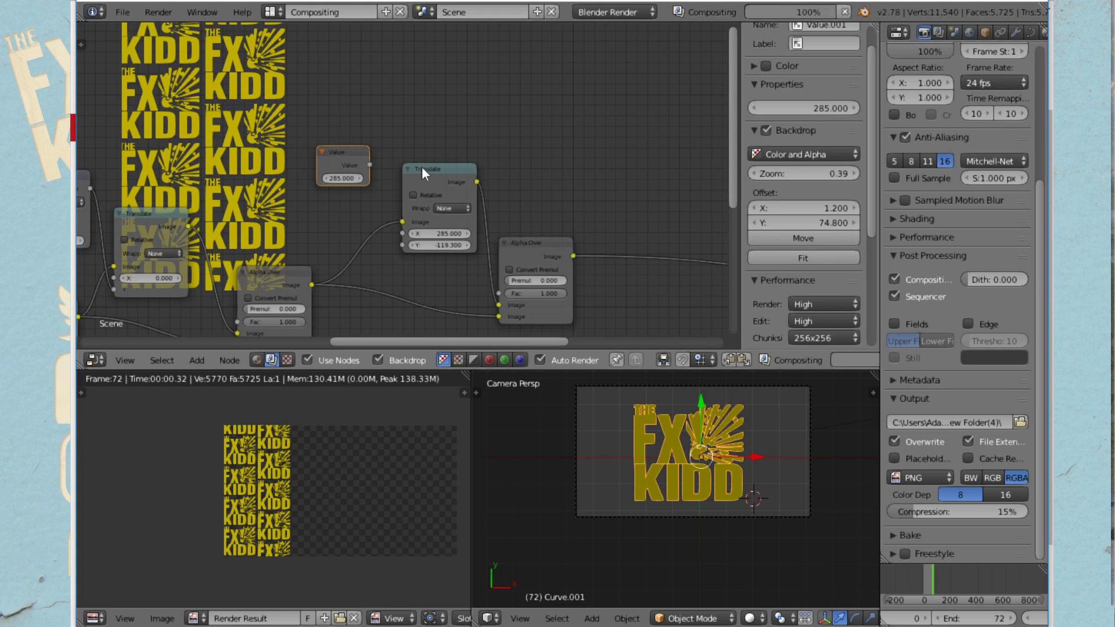
Reset the fourth Translate node's X and link the new Value node's output to that X input
drag(370, 165, 380, 239)
key(BackSpace)
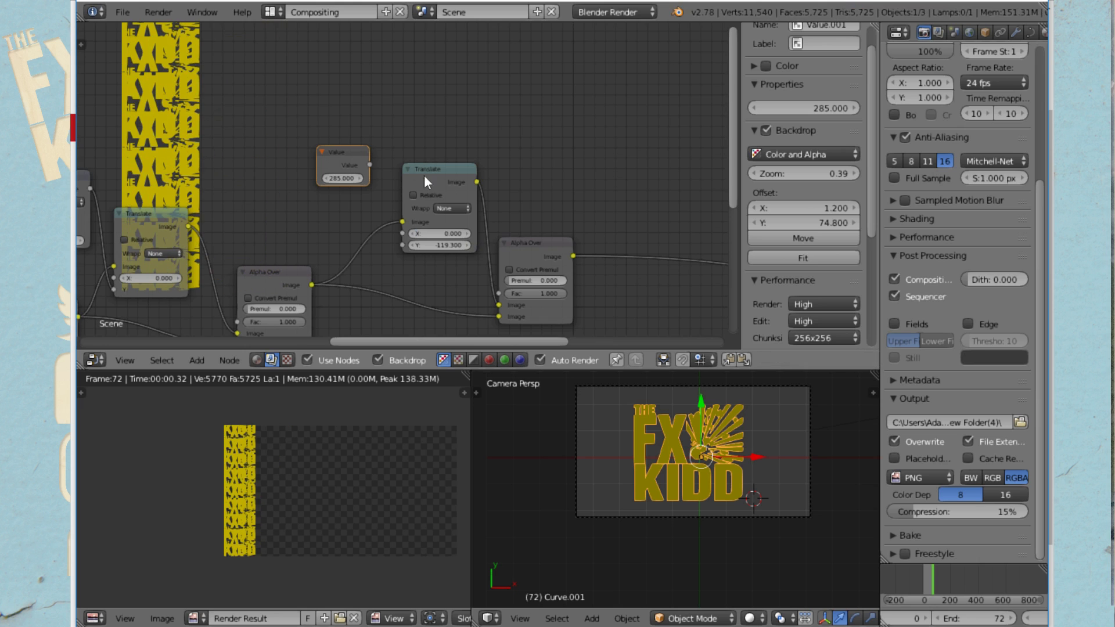
drag(370, 165, 402, 236)
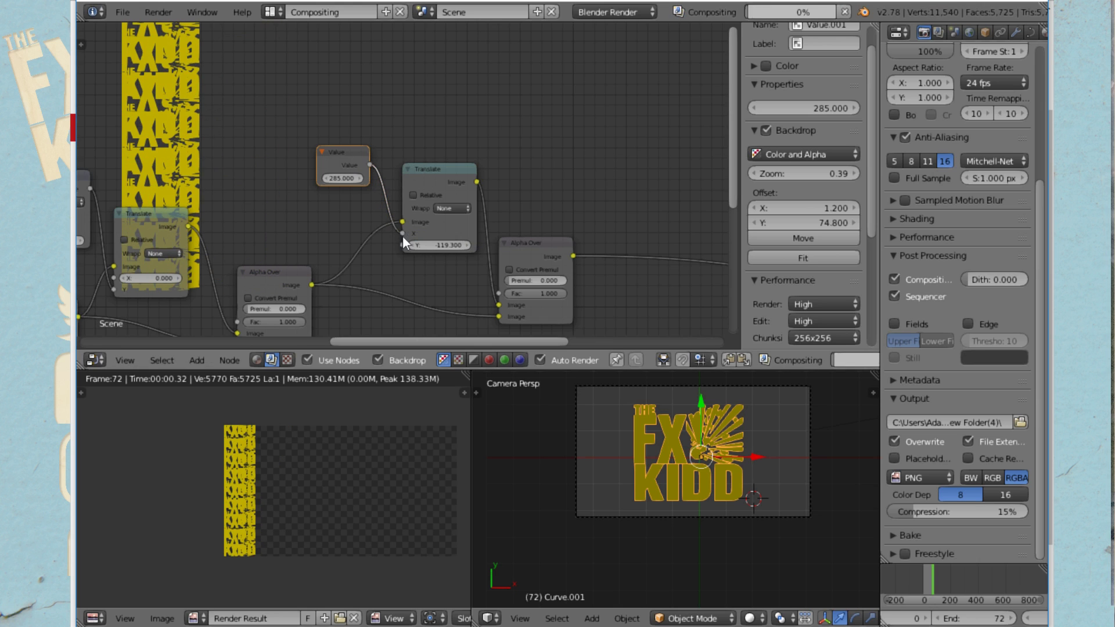
Duplicate the fourth Alpha Over node into its output link and feed the fourth one's Image output into both image inputs of the copy
scroll(484, 250, down, 1)
middle_drag(485, 256, 423, 206)
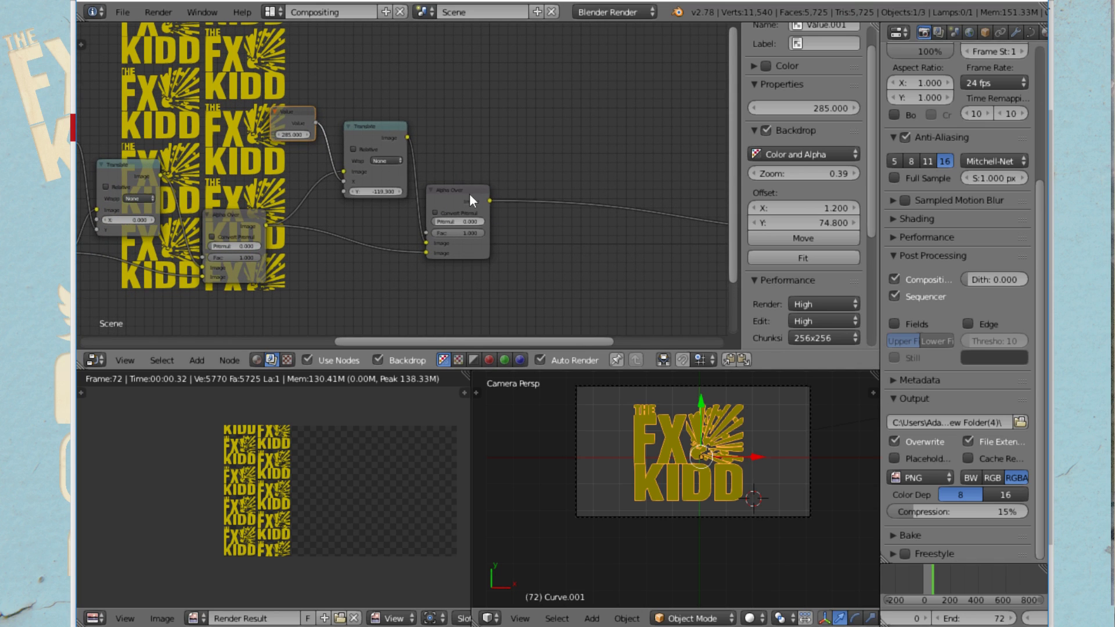
click(448, 196)
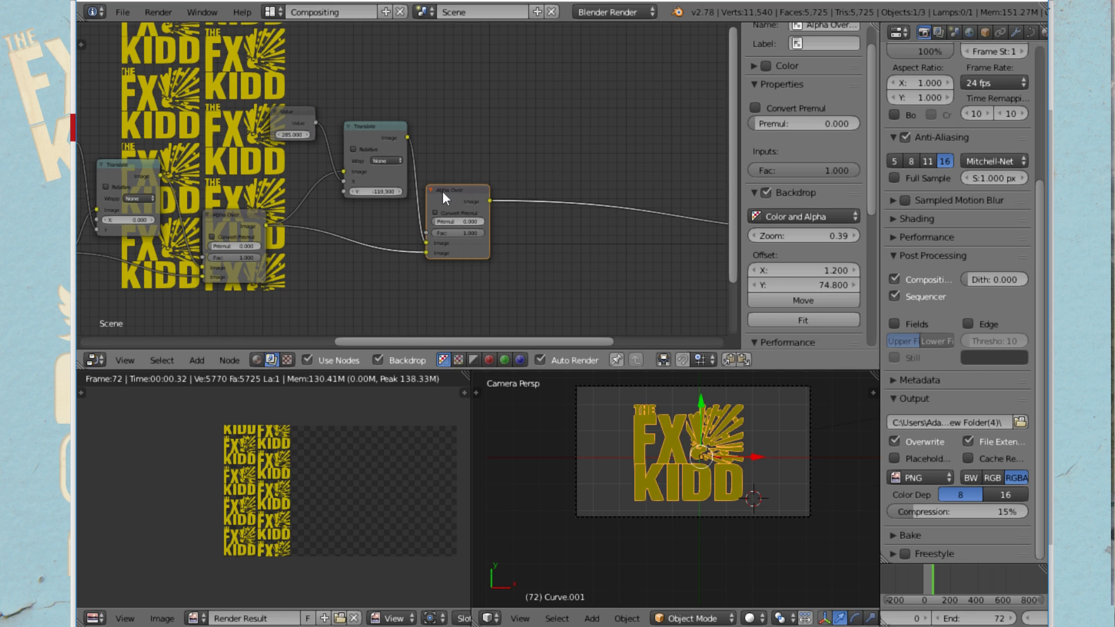
key(shift+d)
click(559, 157)
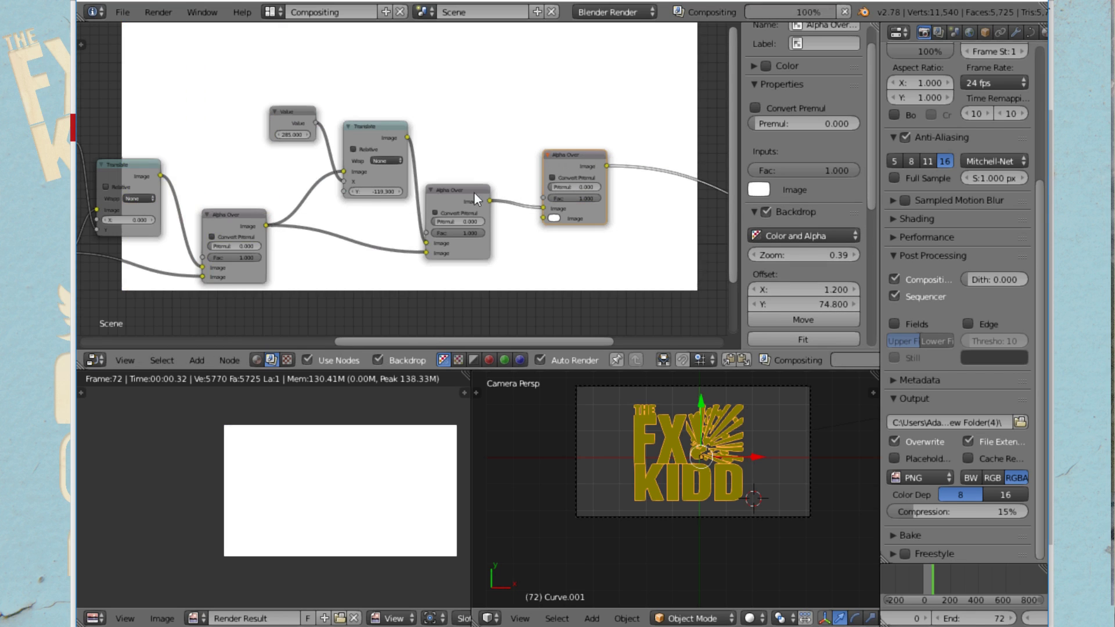
drag(489, 201, 543, 219)
Duplicate the third Translate node and insert it between the fourth Alpha Over and the fifth one's first image input, raised above the link
scroll(375, 214, down, 1)
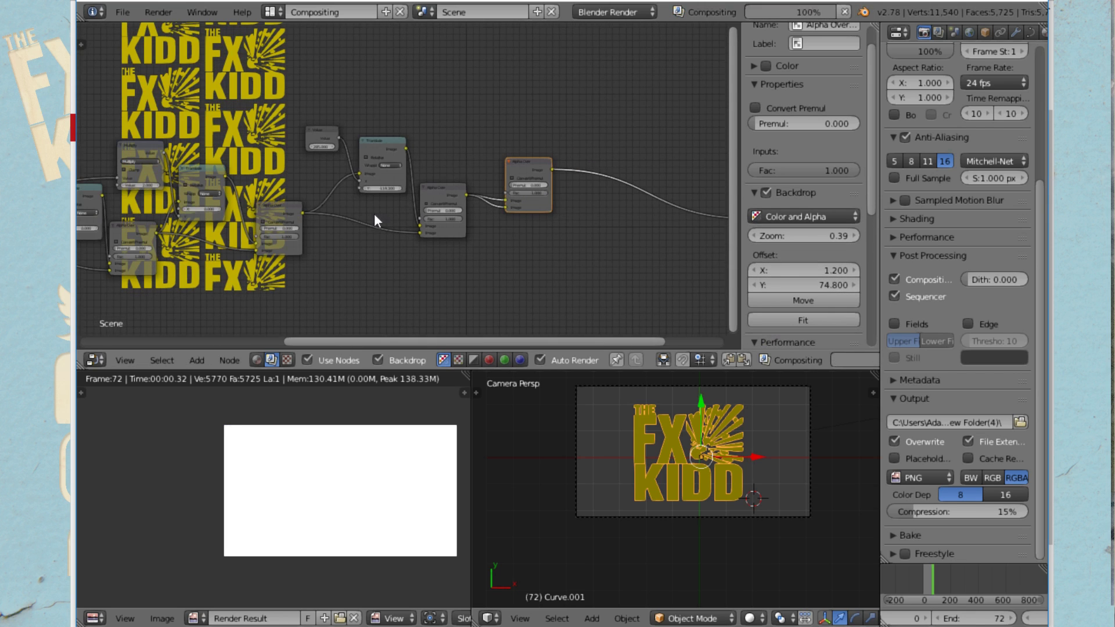
scroll(133, 141, down, 2)
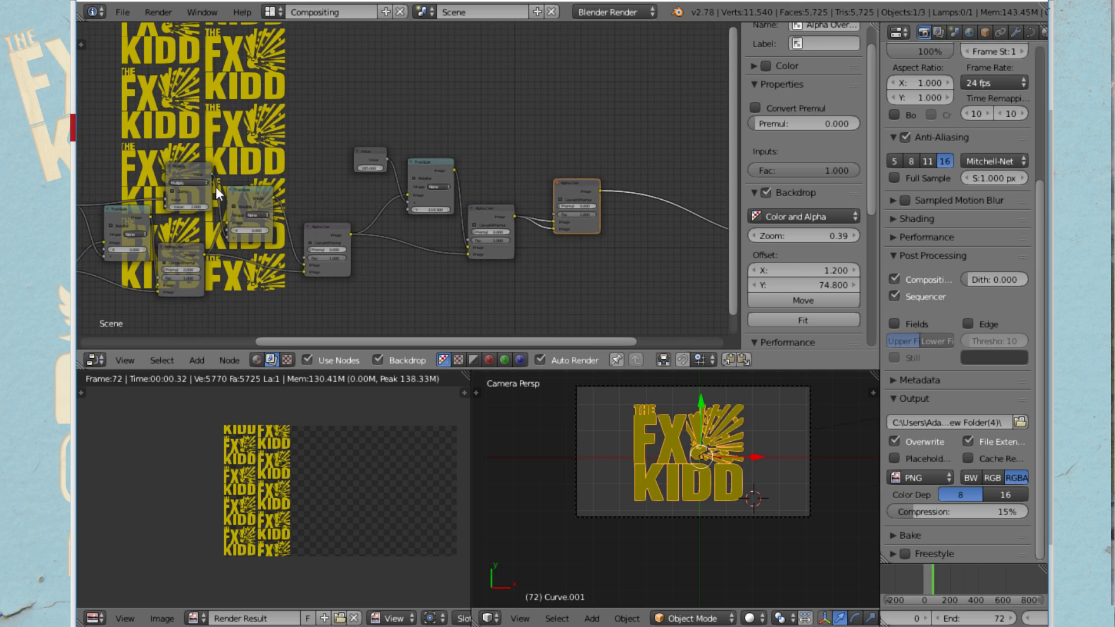
click(241, 190)
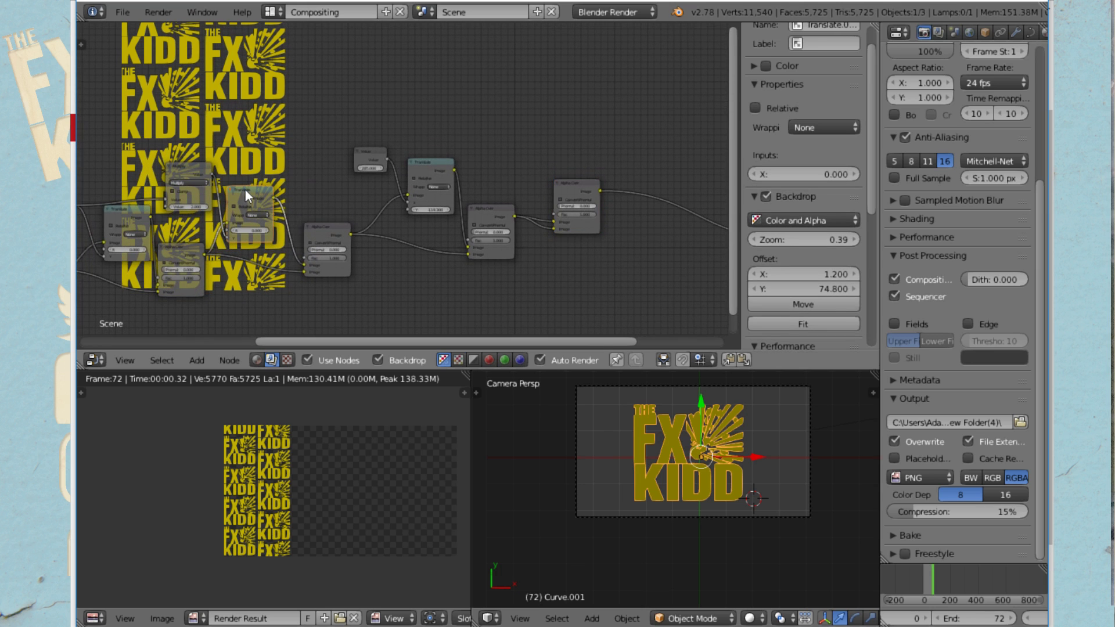
key(shift+d)
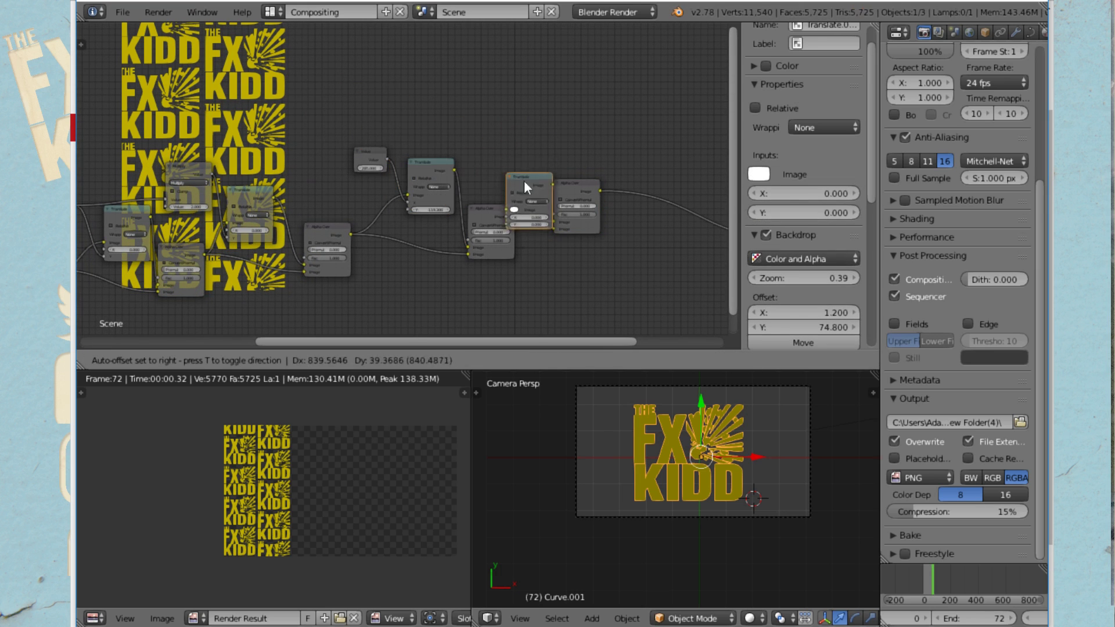
click(543, 167)
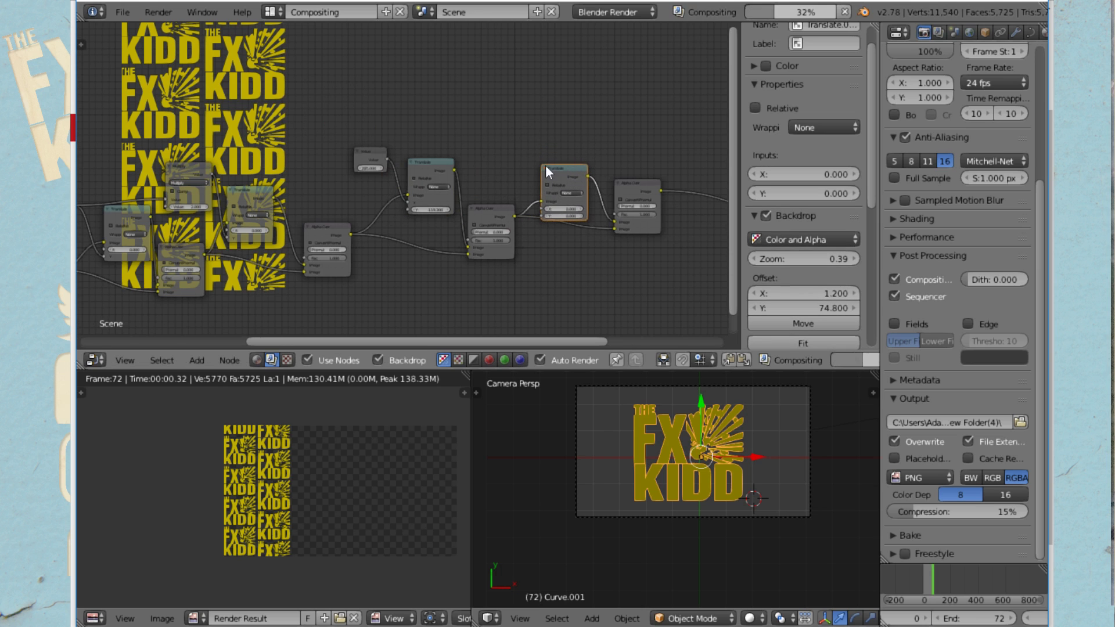
drag(560, 166, 562, 139)
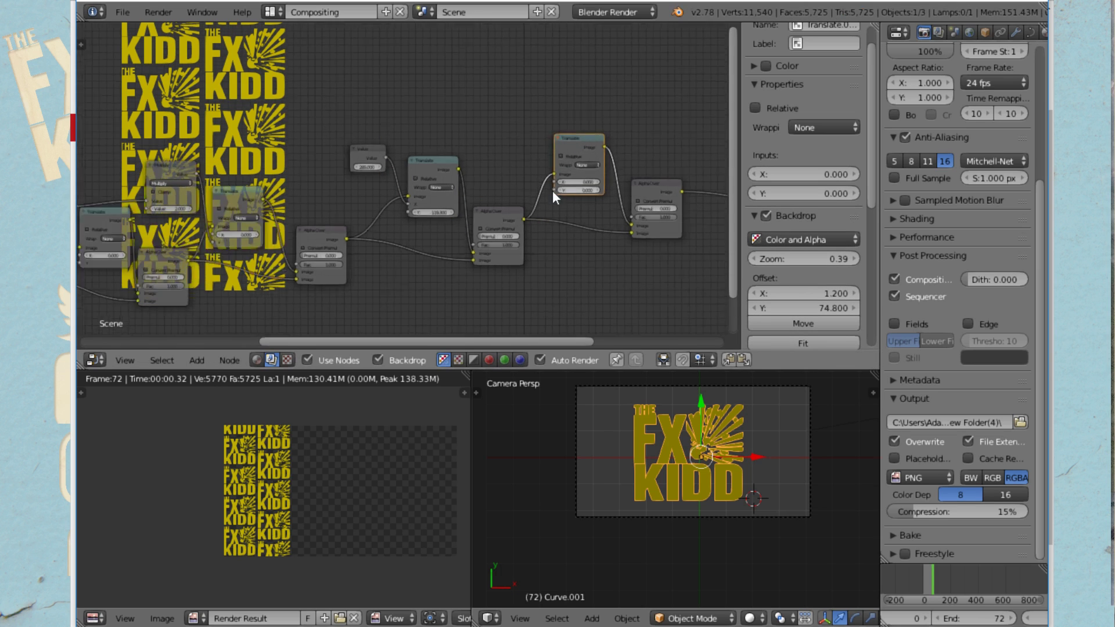
Duplicate the second Multiply node before the fifth Translate node and route the 285 Value through it into that node's X input
middle_drag(494, 185, 535, 193)
click(151, 167)
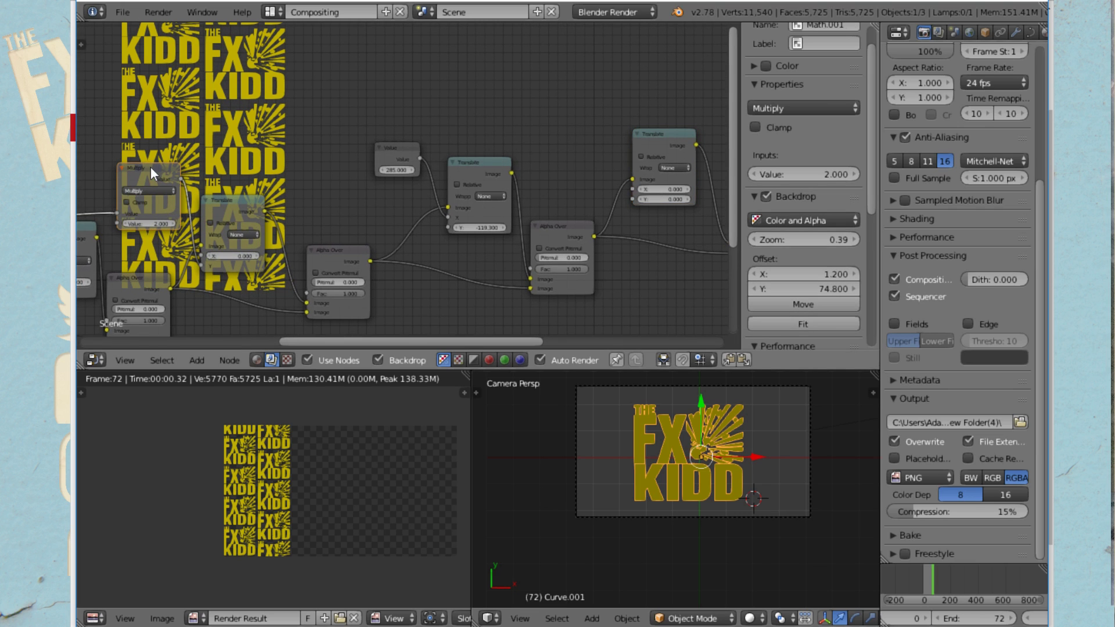
key(shift+d)
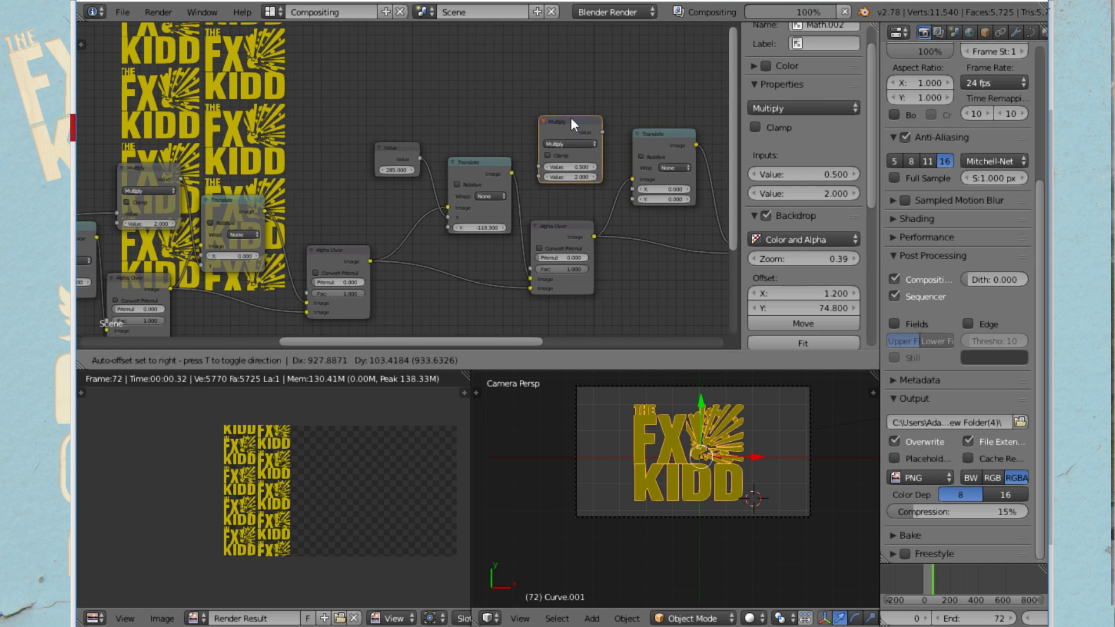
drag(419, 157, 539, 155)
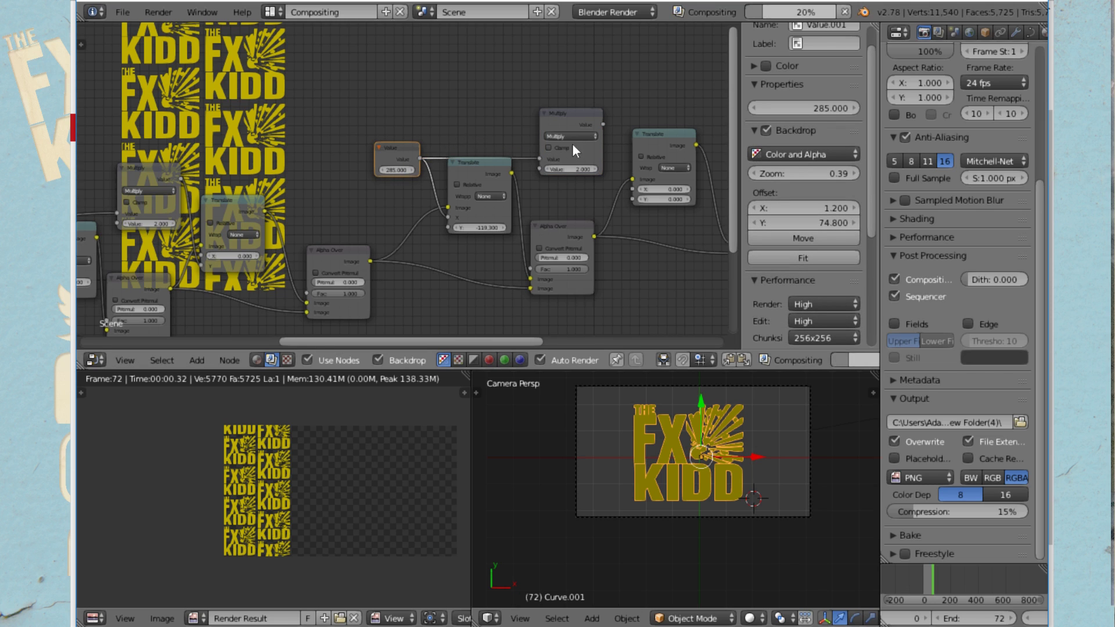
drag(604, 124, 632, 189)
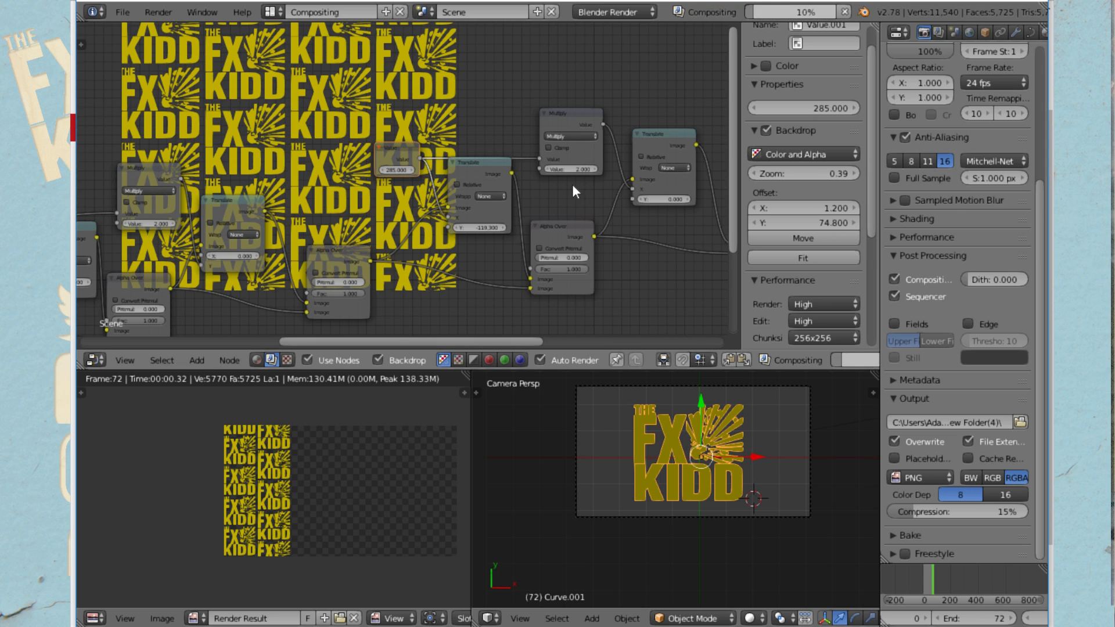
Add a Frame layout node in the empty space below the nodes that stack the logo vertically
scroll(615, 217, down, 3)
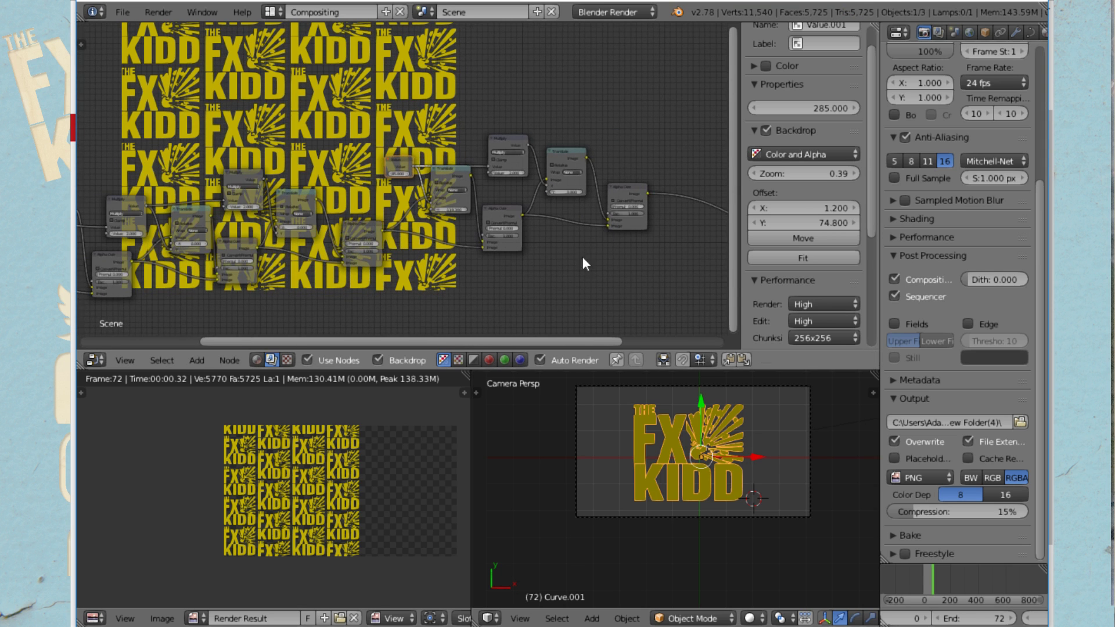
middle_drag(582, 256, 630, 229)
middle_drag(422, 270, 478, 272)
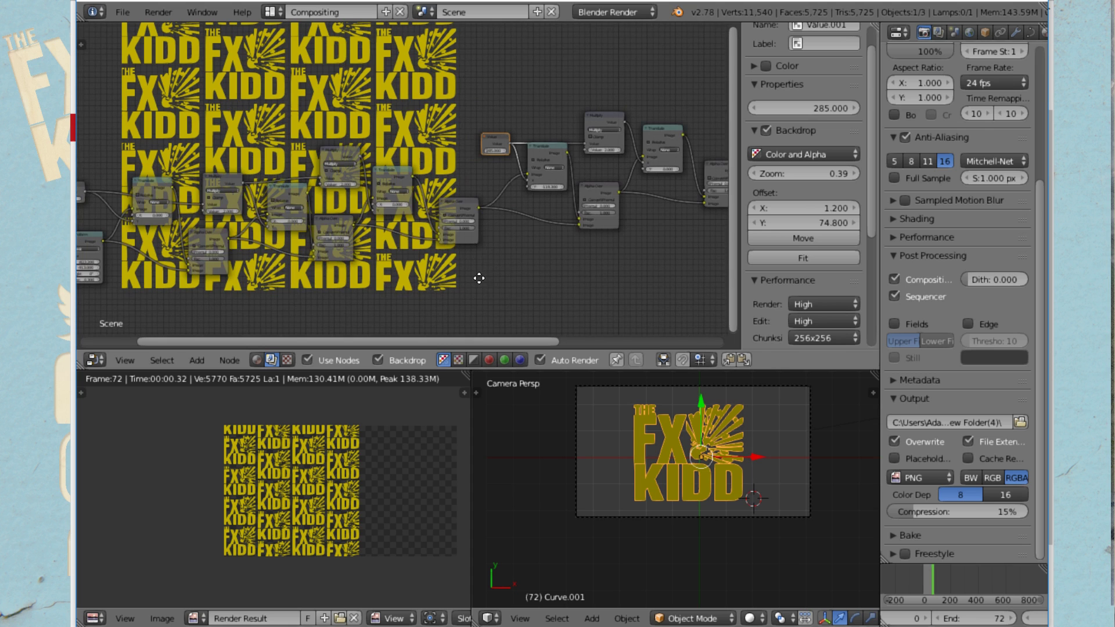
mouse_move(460, 194)
mouse_down()
mouse_move(434, 205)
mouse_move(448, 208)
mouse_up()
middle_drag(448, 208, 582, 175)
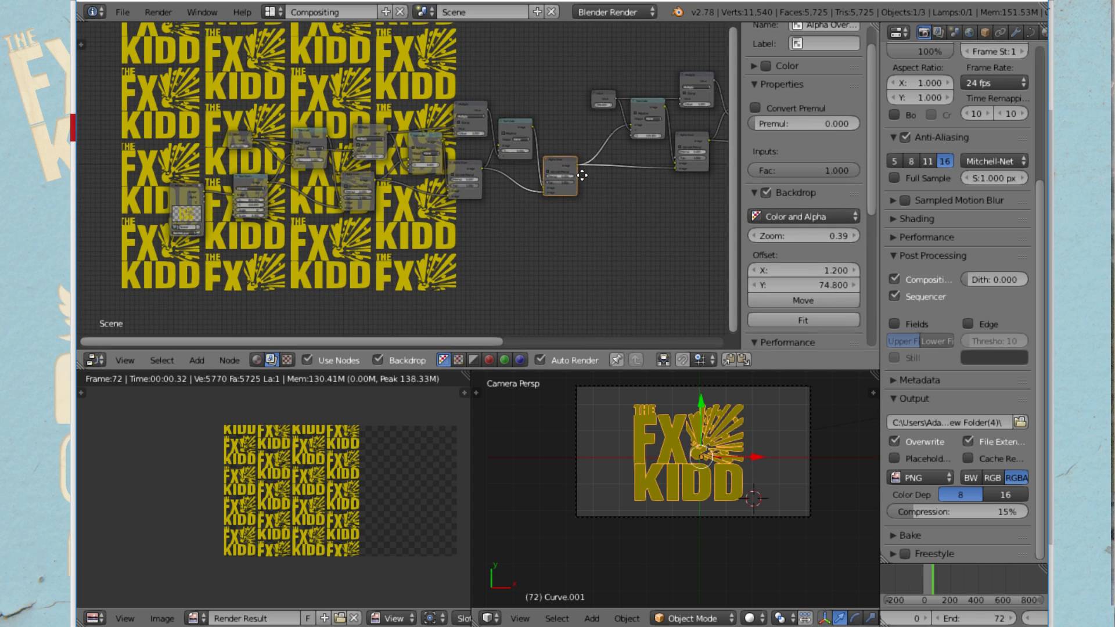
click(197, 360)
mouse_move(230, 187)
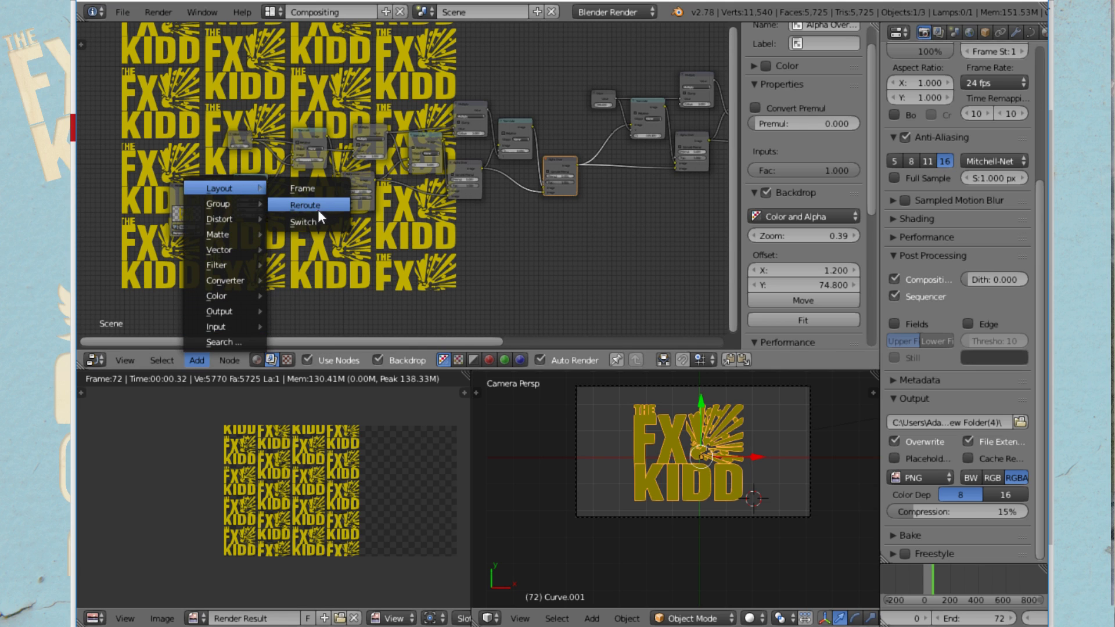
click(311, 187)
click(286, 242)
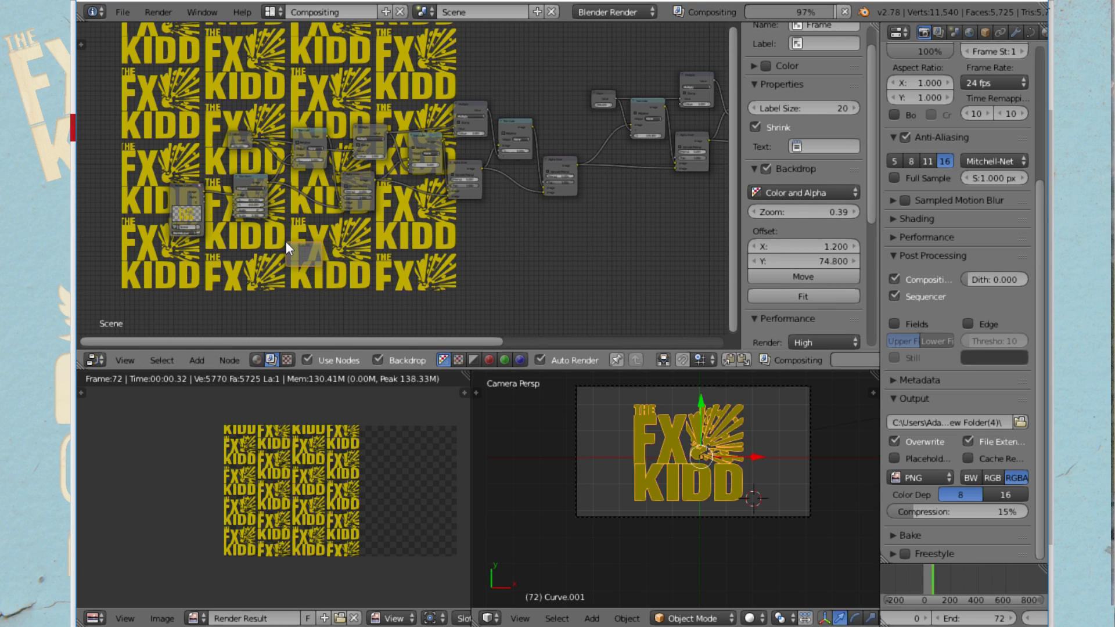
Put all nodes between Render Layers and the fourth Translate into the frame, raise the frame, and shift Render Layers clear of its left edge
drag(252, 89, 583, 221)
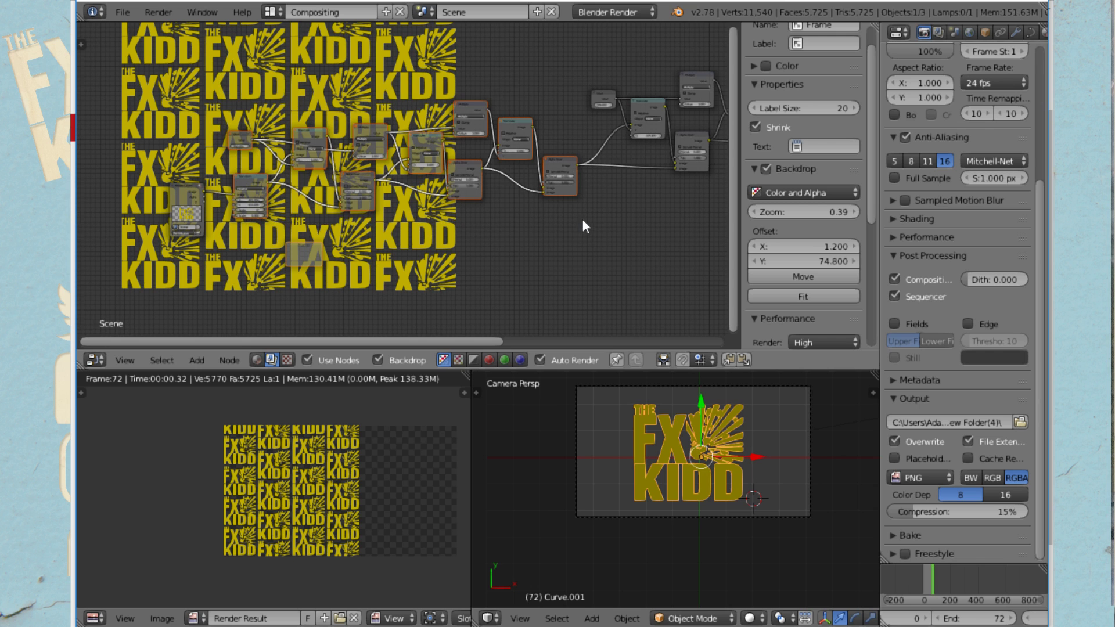
key(g)
click(427, 196)
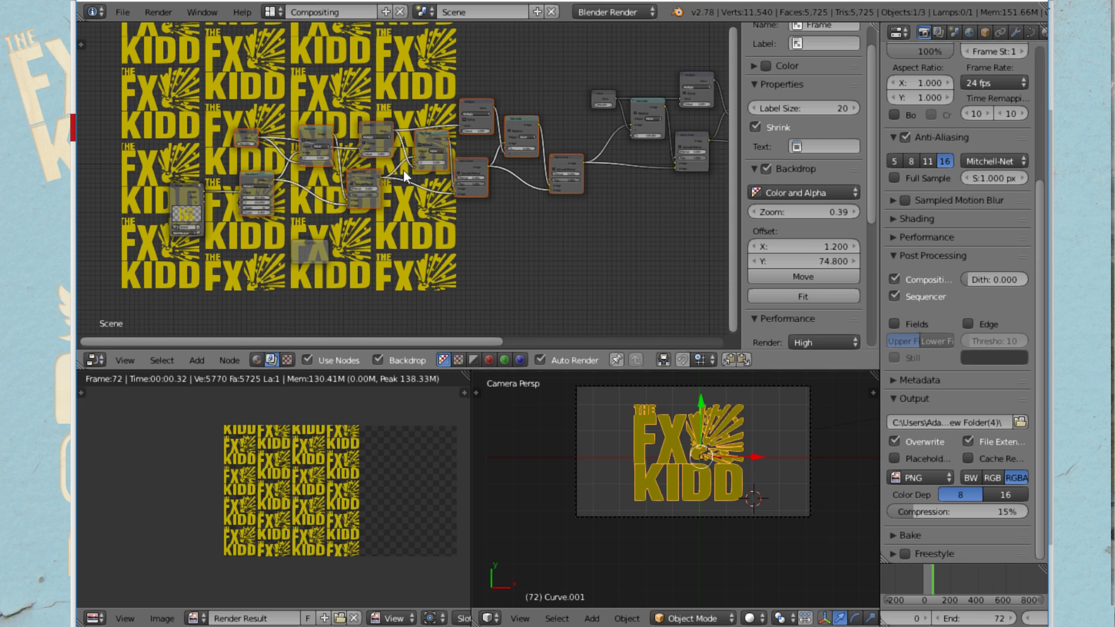
key(g)
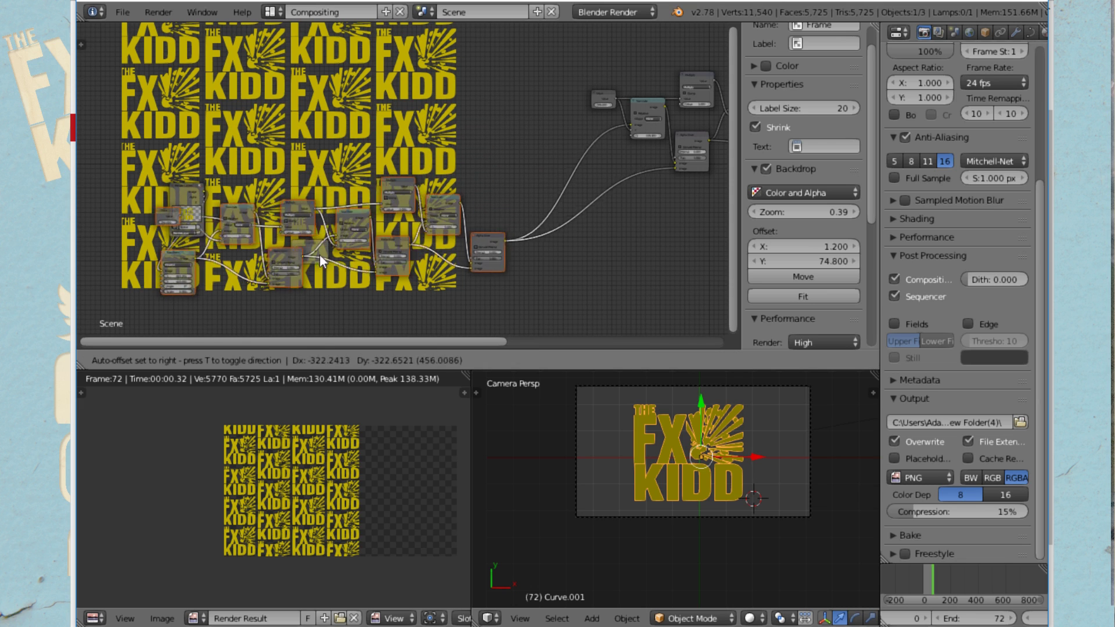
click(307, 251)
drag(325, 177, 391, 38)
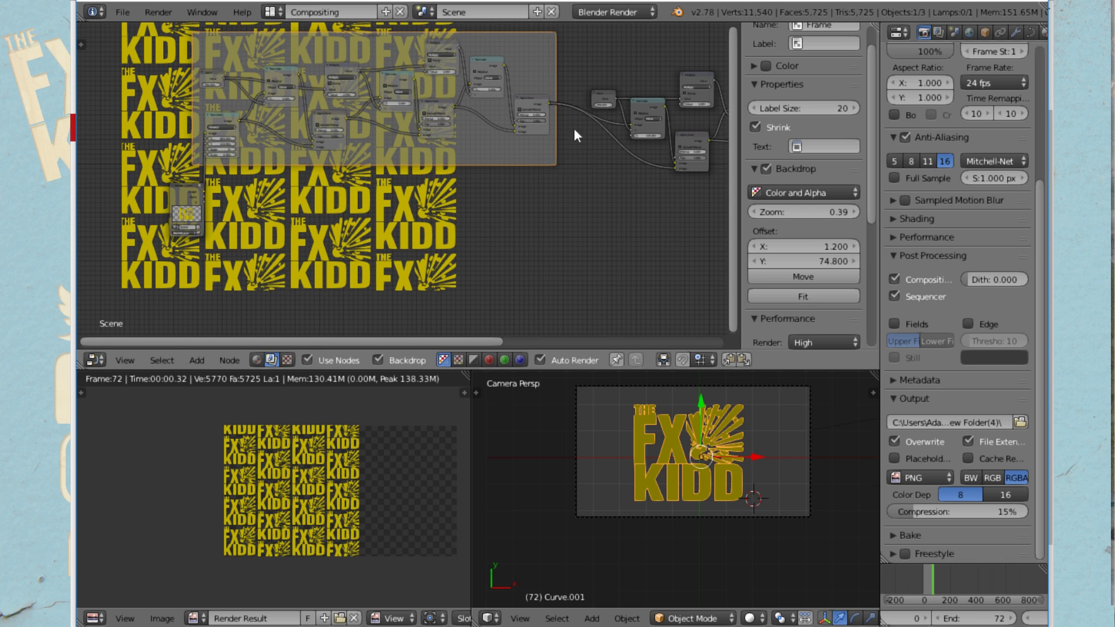
drag(177, 184, 112, 109)
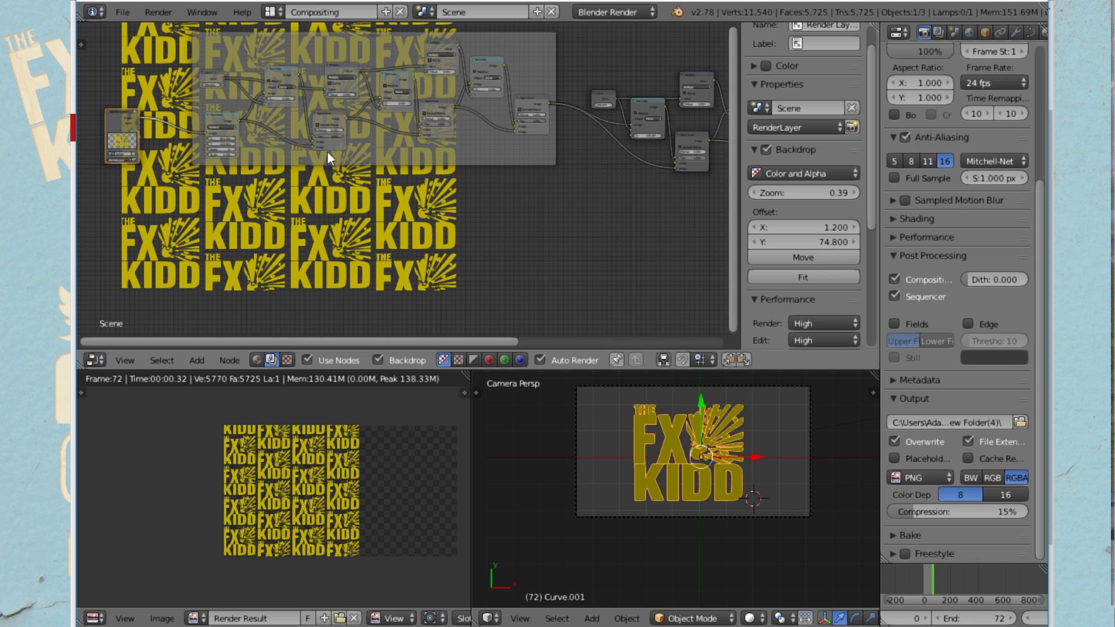
Route the third Alpha Over's links to the fourth Translate and fourth Alpha Over through a new Reroute point, and lower it beneath the frame's right end
scroll(556, 75, up, 2)
middle_drag(556, 75, 406, 168)
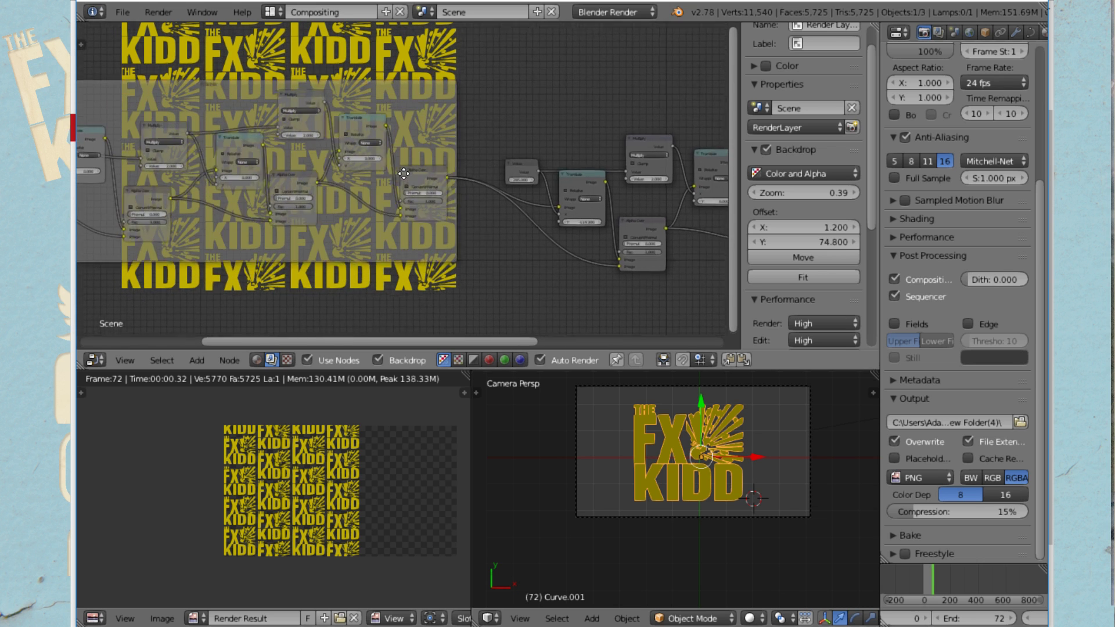
click(197, 360)
mouse_move(234, 191)
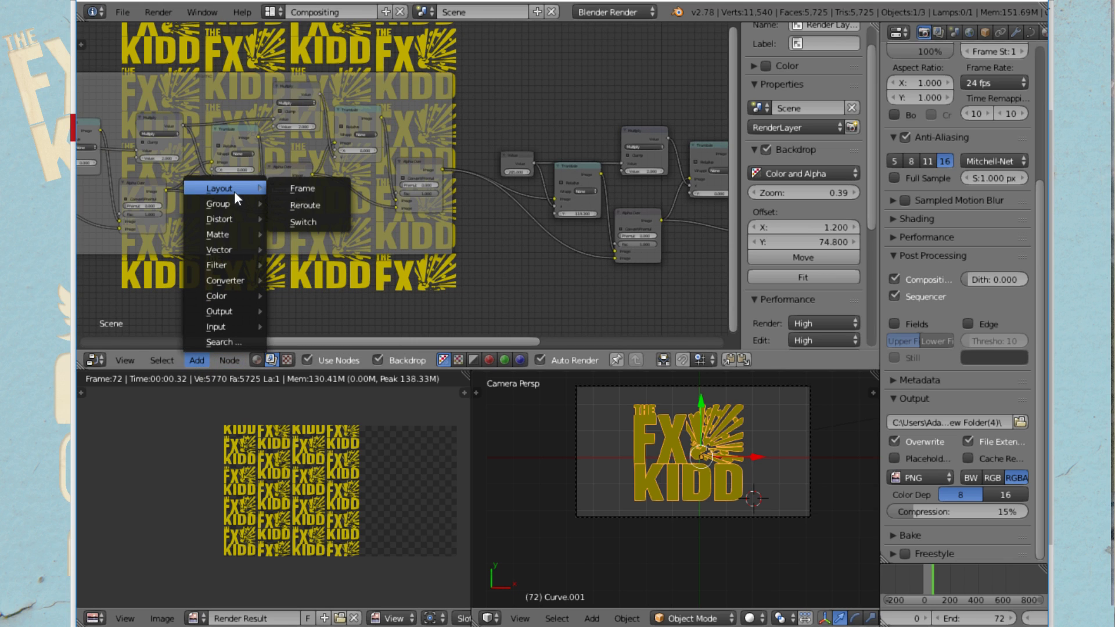
click(316, 203)
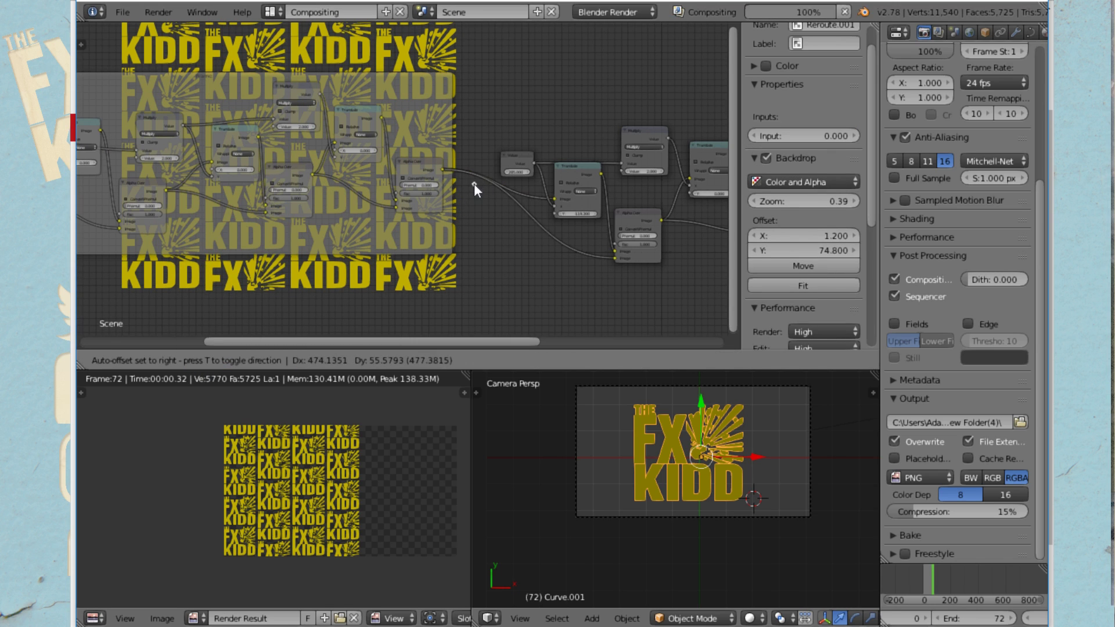
click(469, 188)
drag(442, 170, 555, 199)
drag(468, 190, 615, 256)
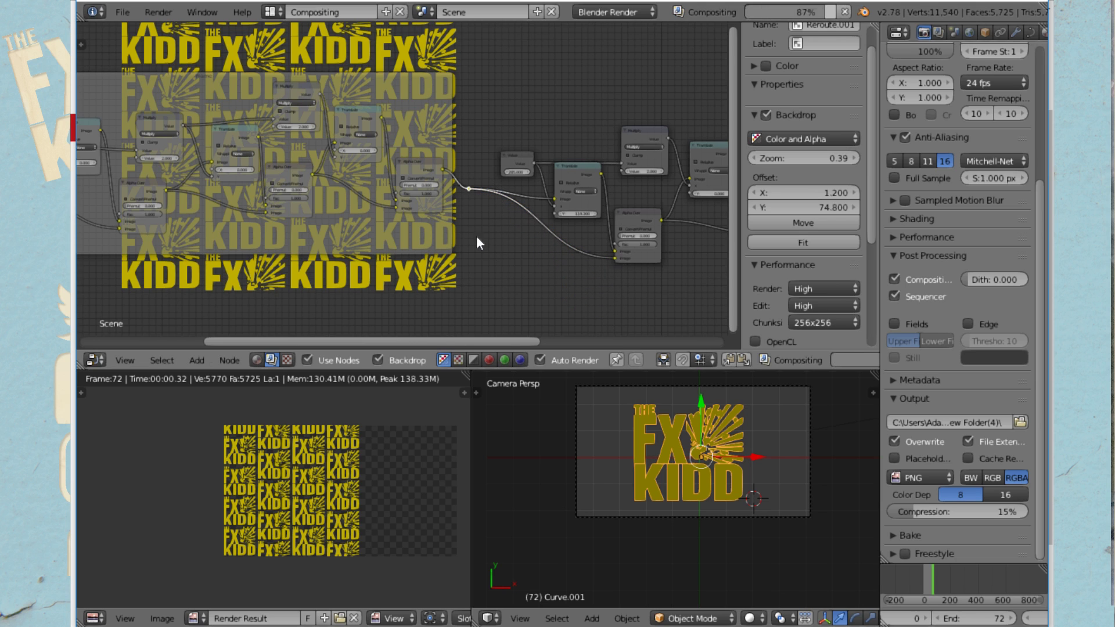
click(470, 187)
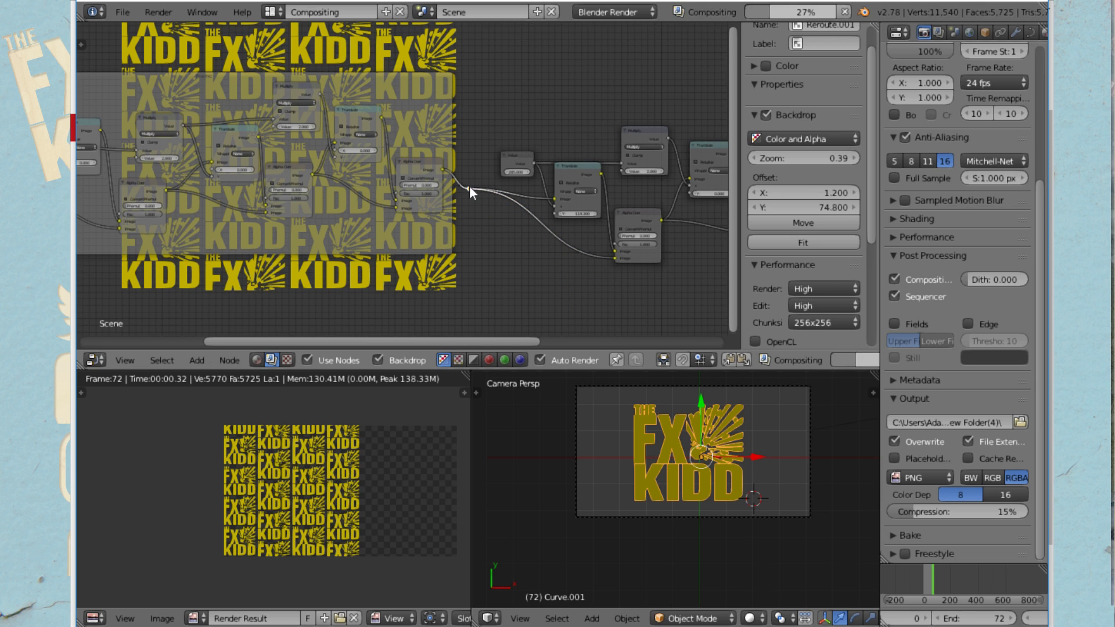
drag(469, 190, 476, 286)
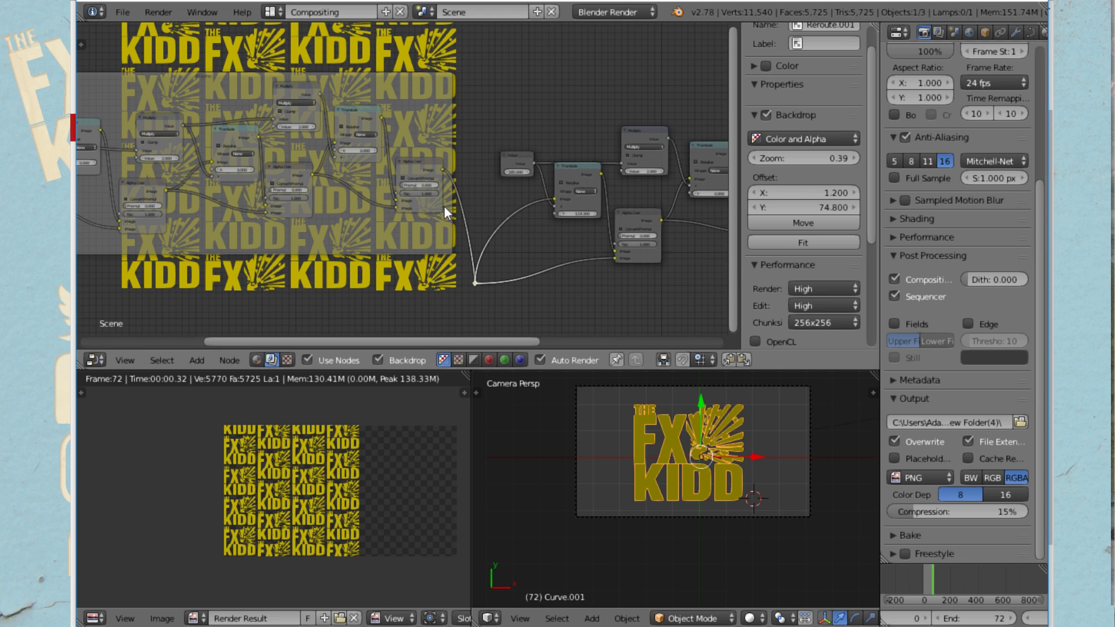
Insert a second Reroute point into the link leaving the frame and raise it beside the third Alpha Over's output
click(202, 357)
click(194, 359)
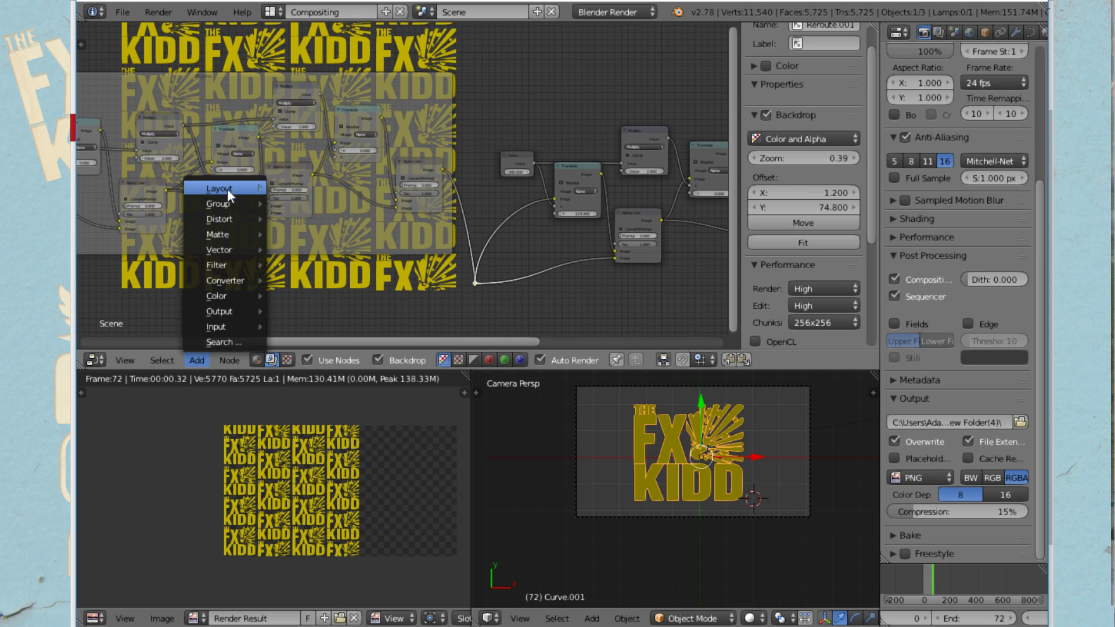
mouse_move(228, 188)
click(299, 201)
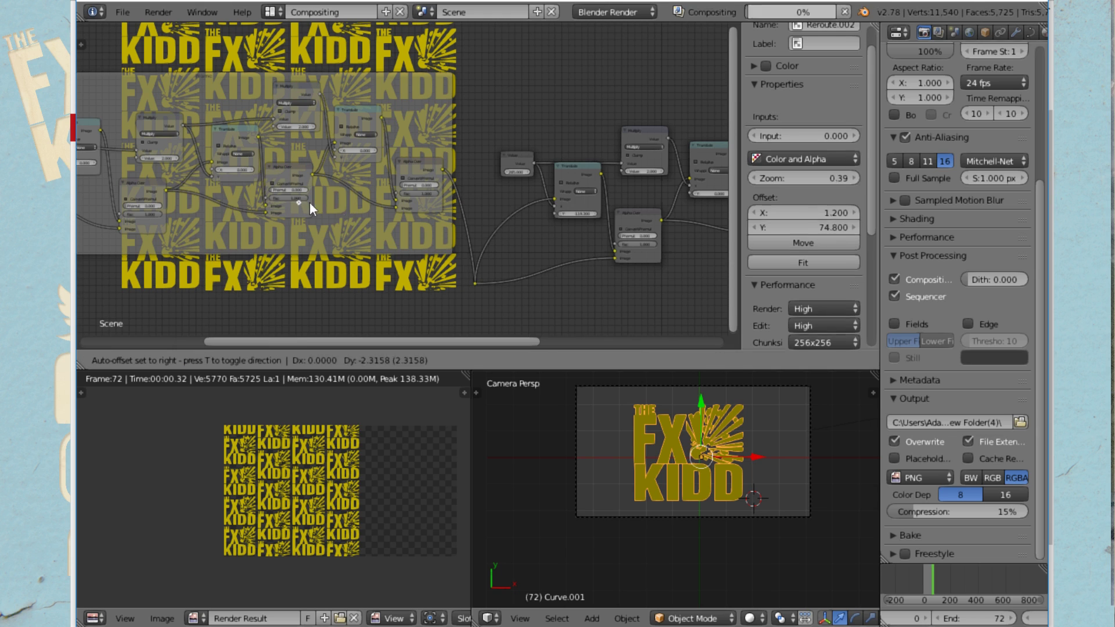
click(470, 243)
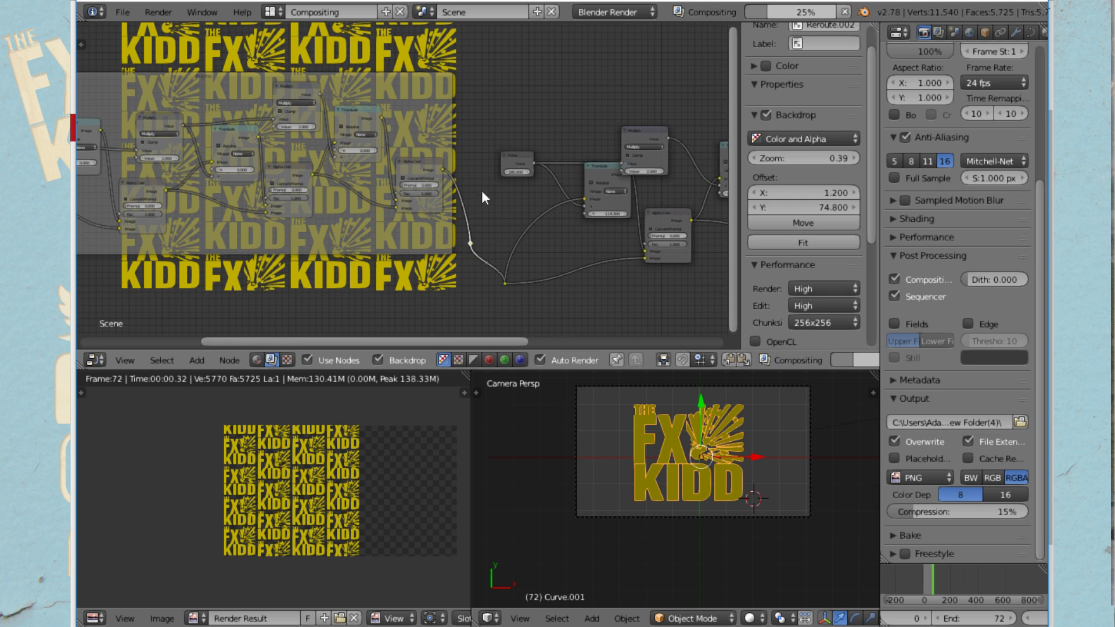
drag(479, 250, 479, 186)
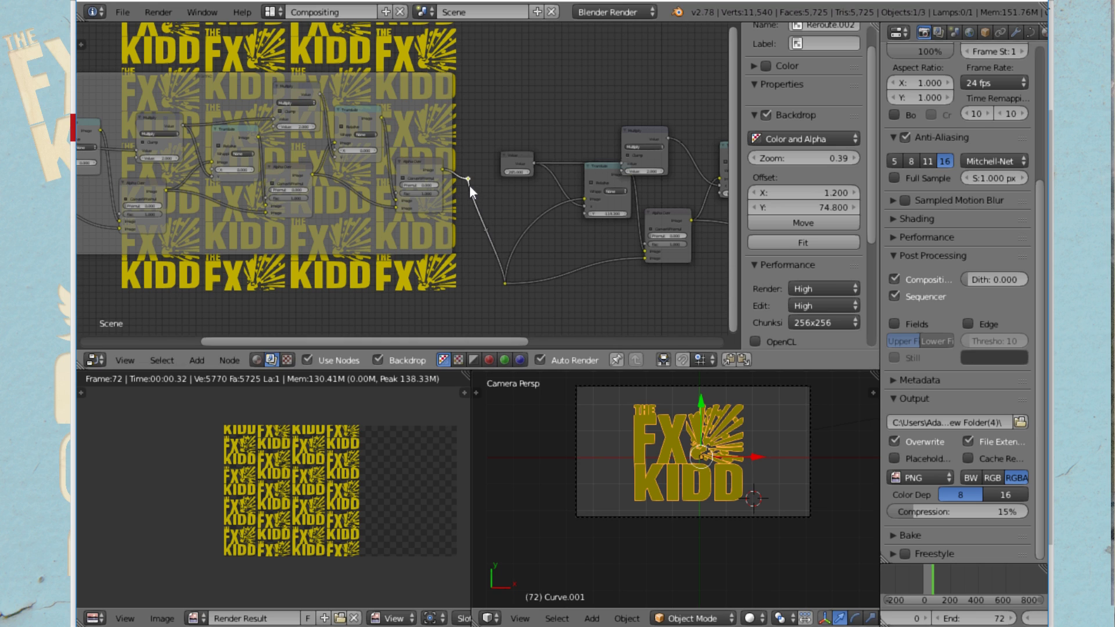
Duplicate the upper Reroute point into the link and position the copy straight below it as a corner under the frame
key(shift+d)
click(496, 253)
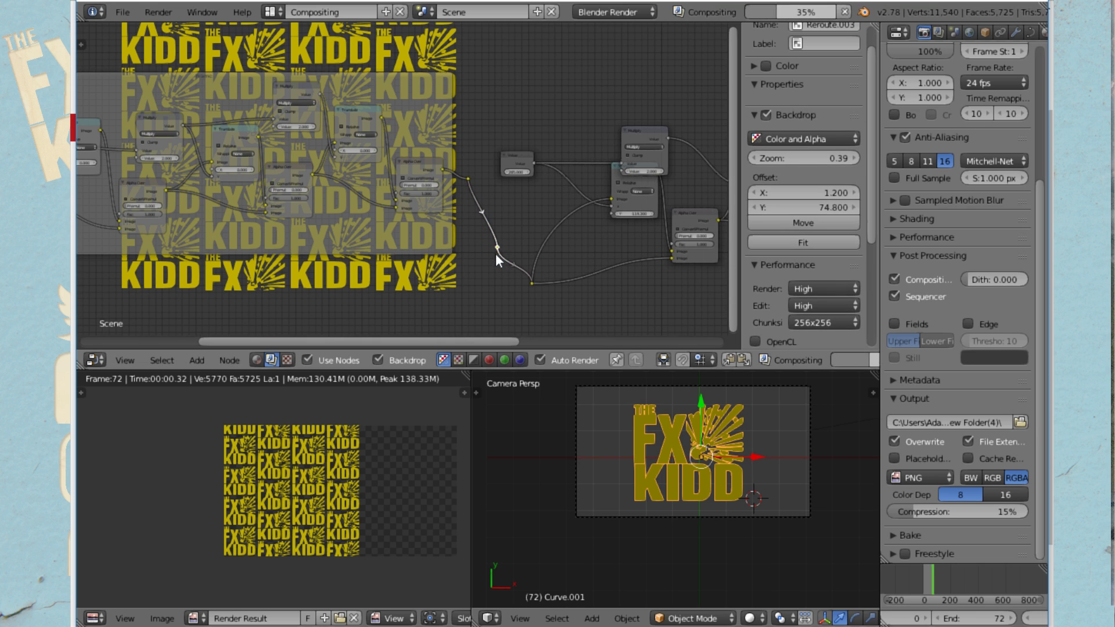
drag(496, 245, 472, 279)
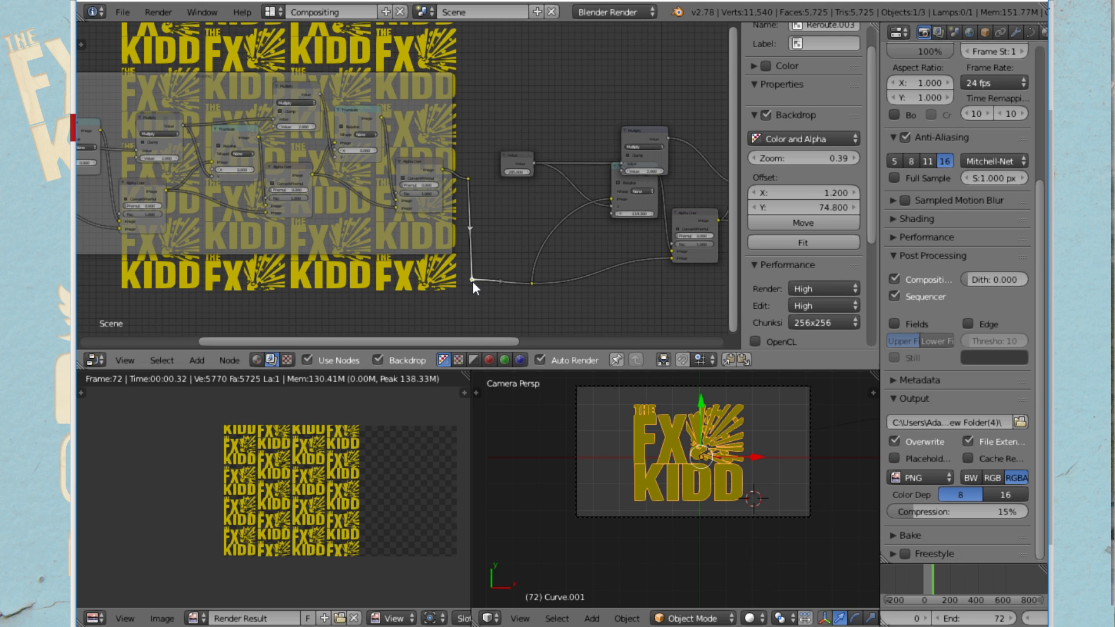
Duplicate the corner Reroute point into the link and move the copy below the frame's far left end
key(shift+d)
click(502, 282)
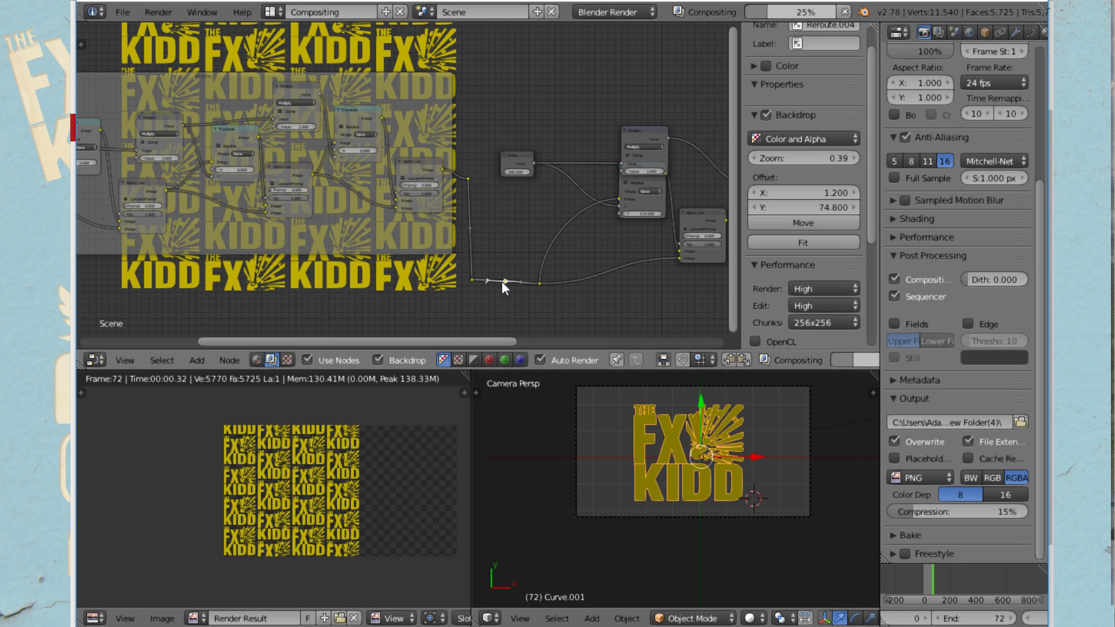
scroll(491, 268, down, 2)
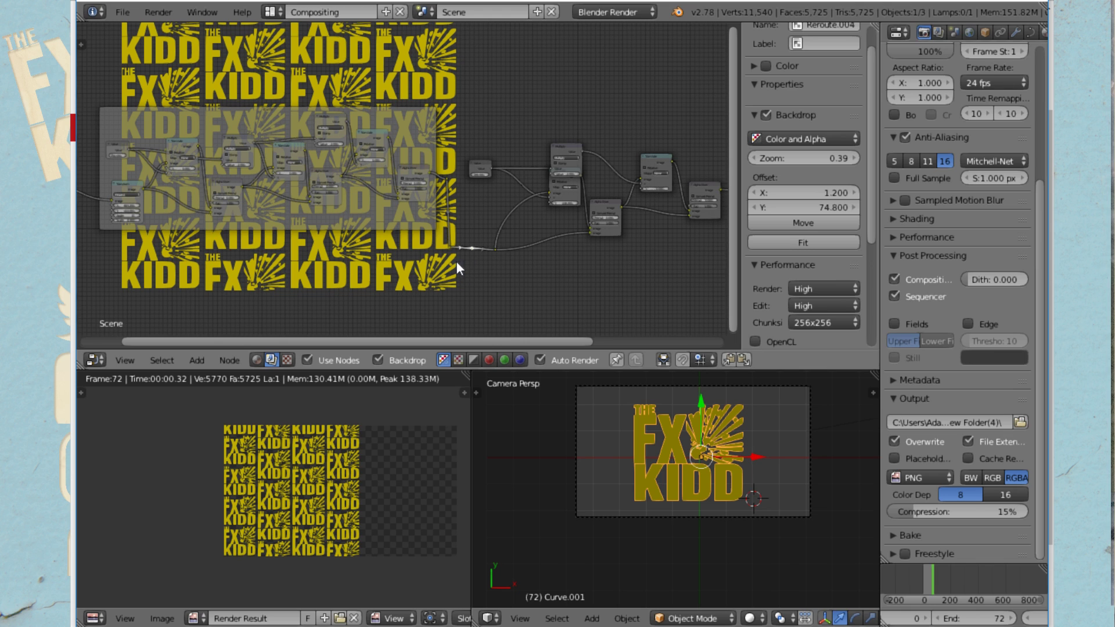
key(g)
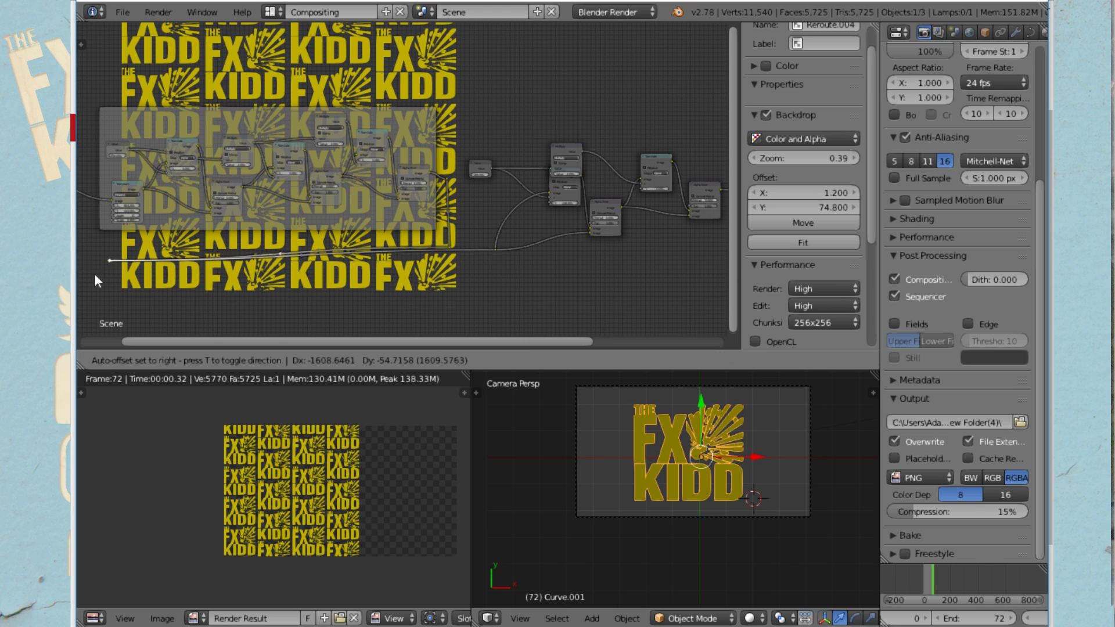
click(95, 276)
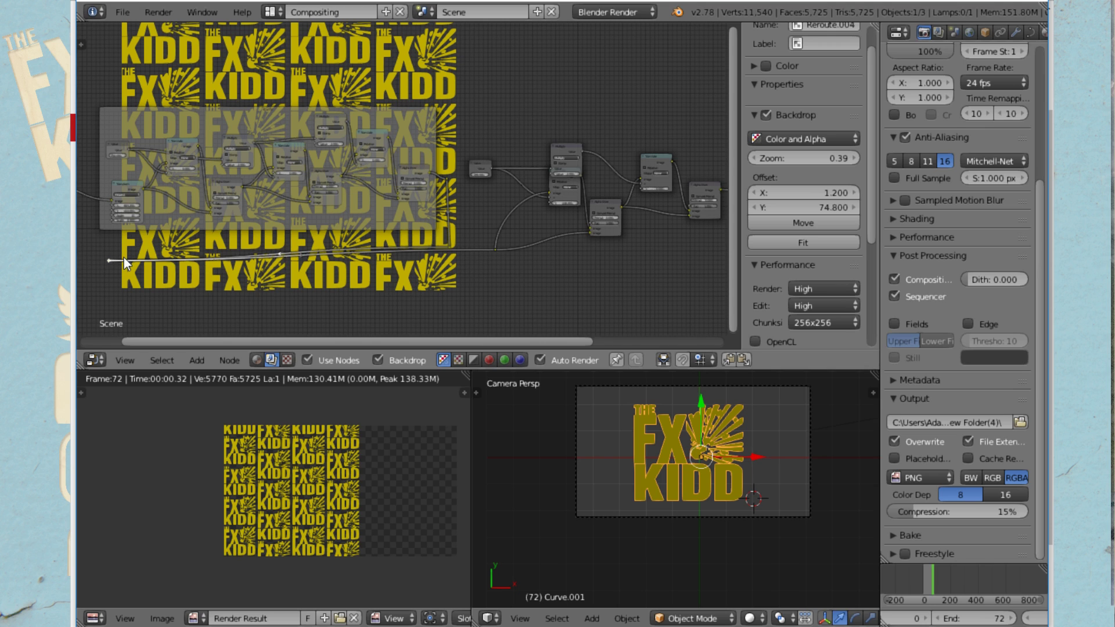
Duplicate the far-left Reroute point into the link and place the copy directly below the original
key(shift+d)
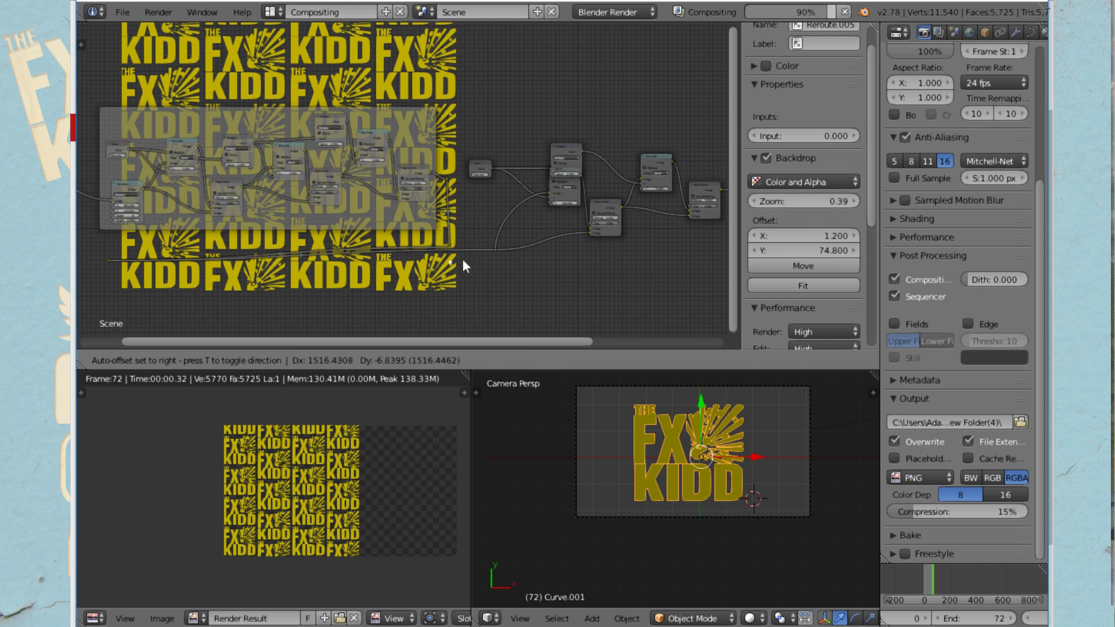
click(475, 251)
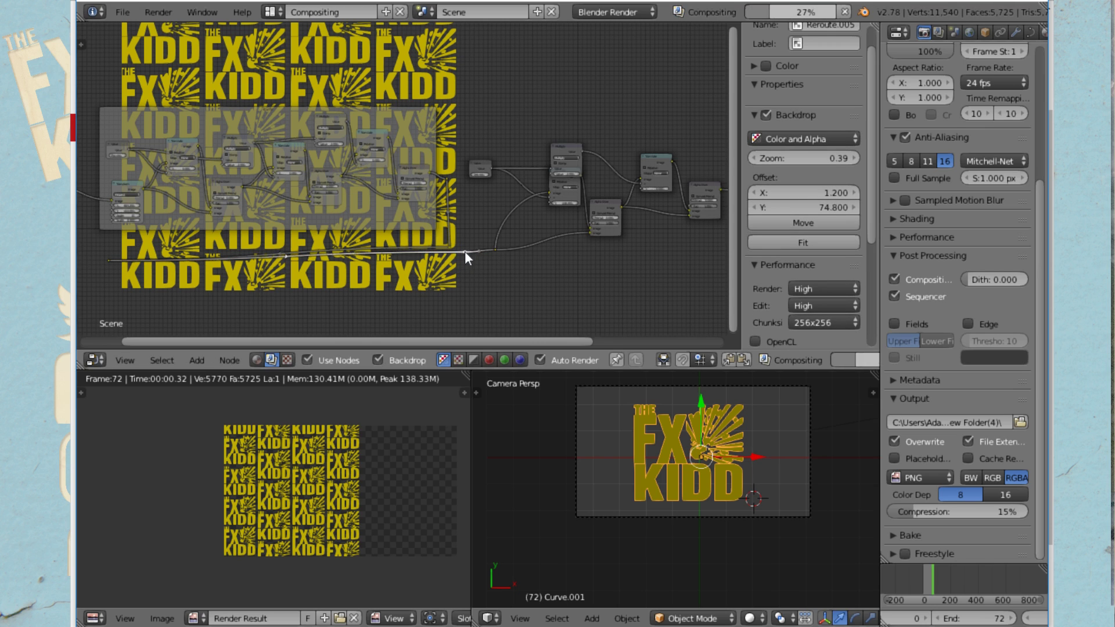
key(g)
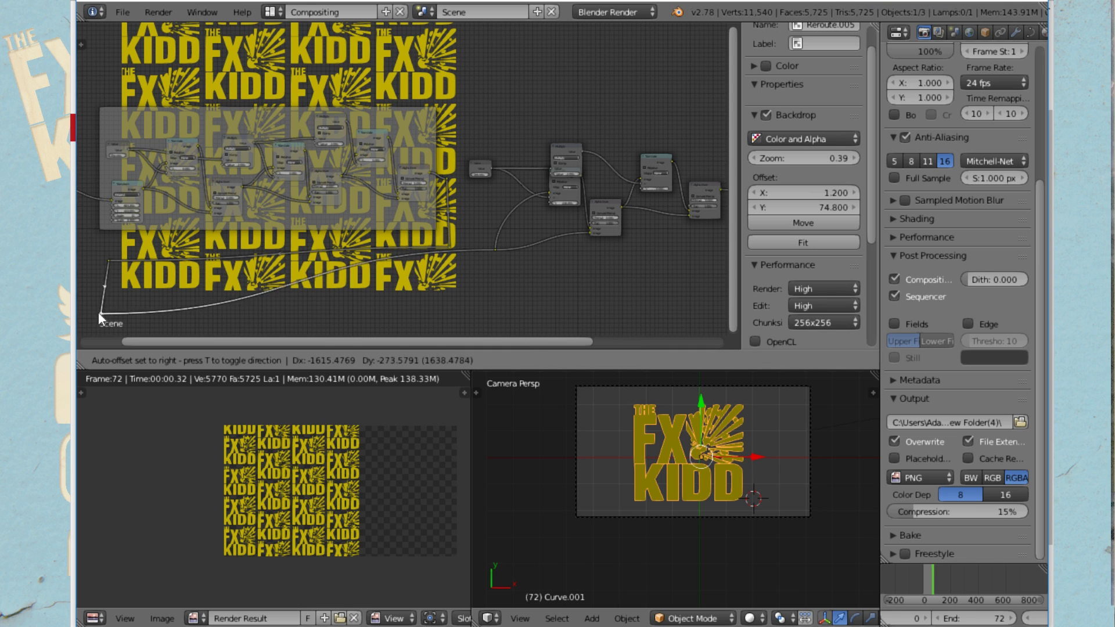
click(104, 308)
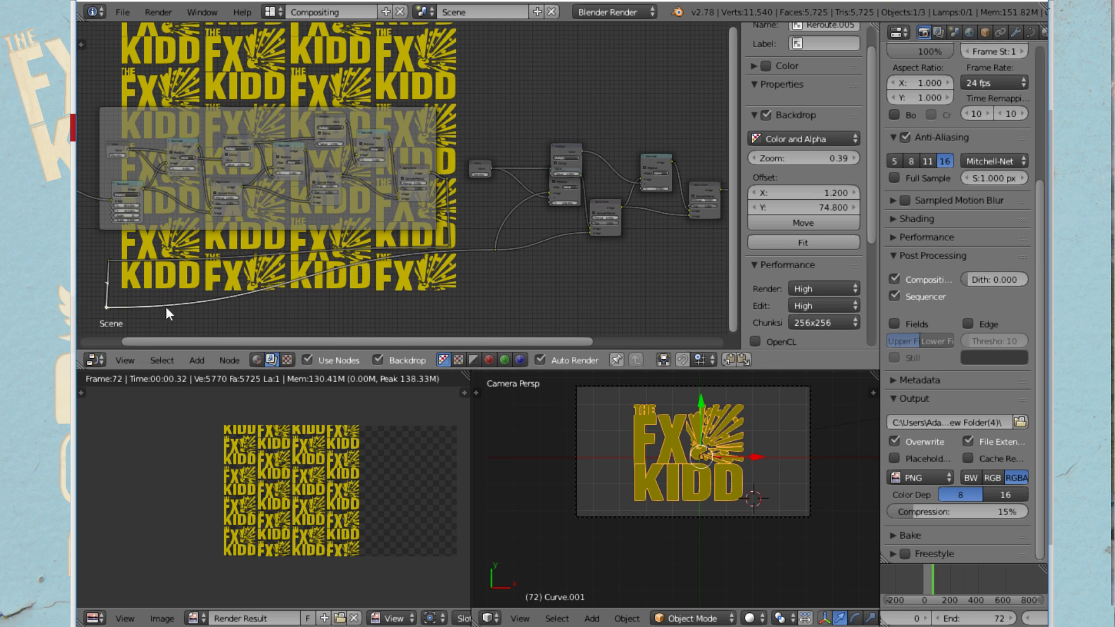
Move the second node group, from the 285 Value node through the fifth Alpha Over with its Reroute point, beneath the frame
scroll(526, 175, down, 3)
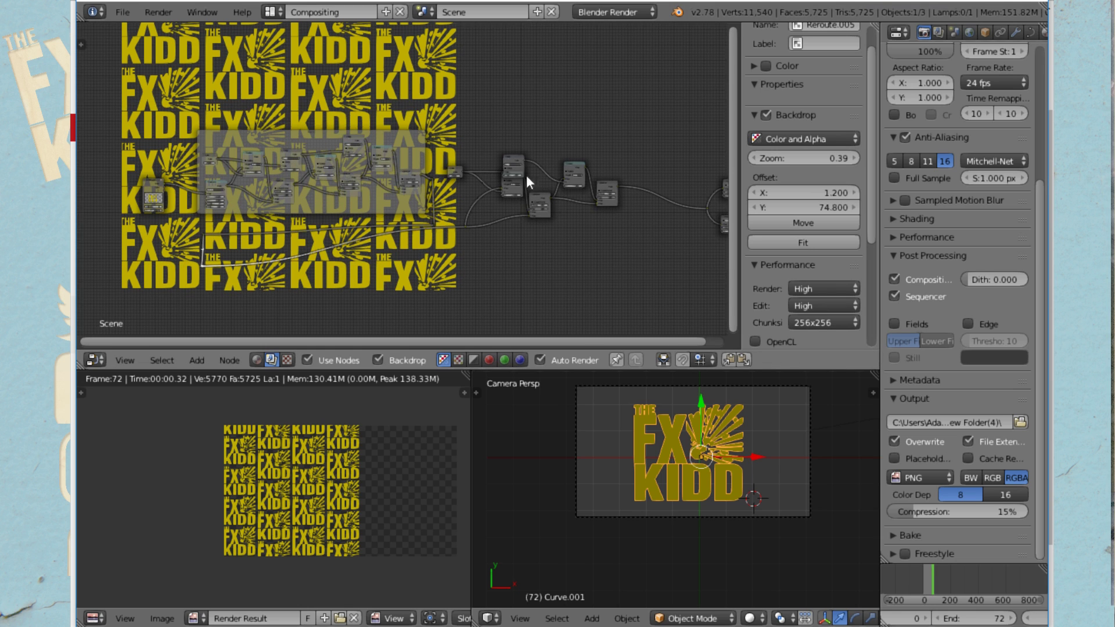
click(448, 170)
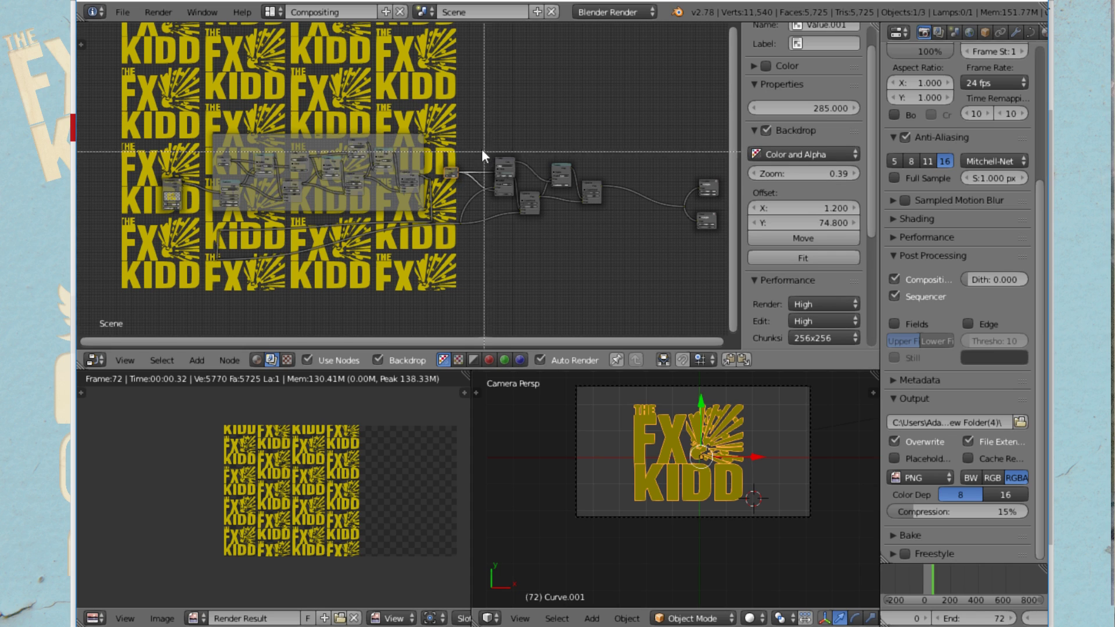
drag(455, 149, 624, 249)
key(g)
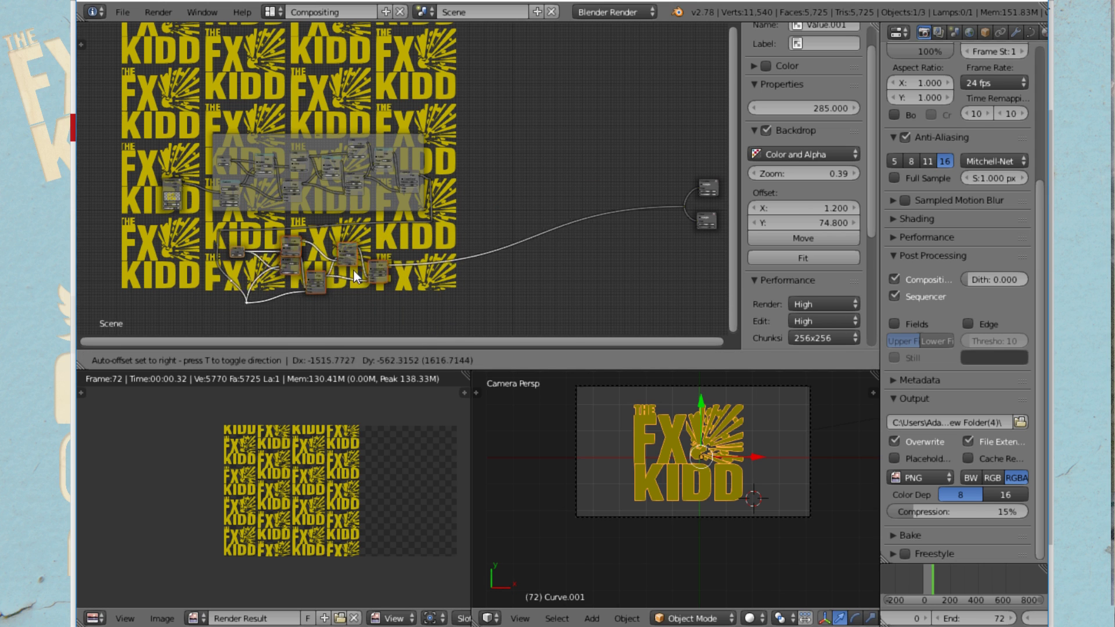
click(353, 268)
Move the far-left Reroute point so it lines up horizontally with the corner Reroute point beneath the first frame
scroll(337, 252, up, 1)
middle_drag(337, 252, 495, 186)
scroll(493, 182, up, 2)
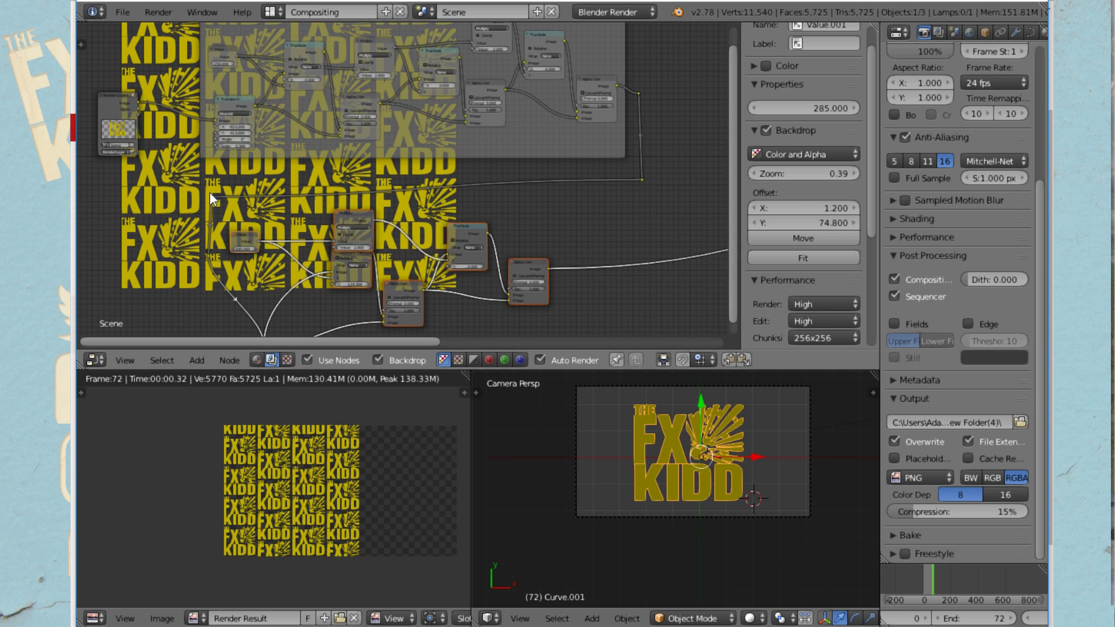
click(210, 198)
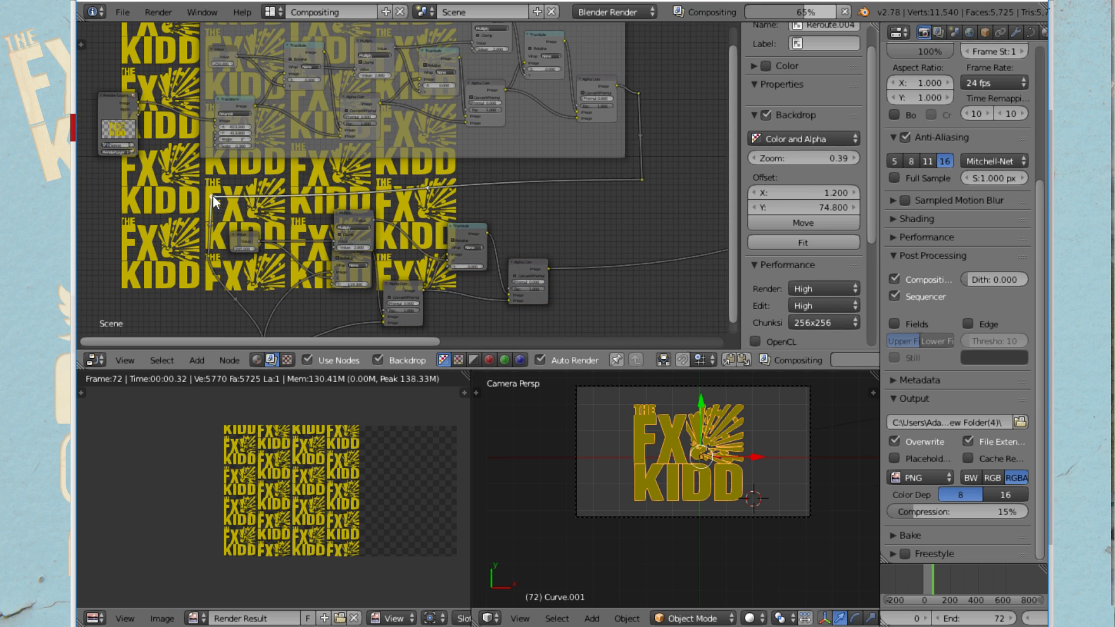
key(g)
click(181, 176)
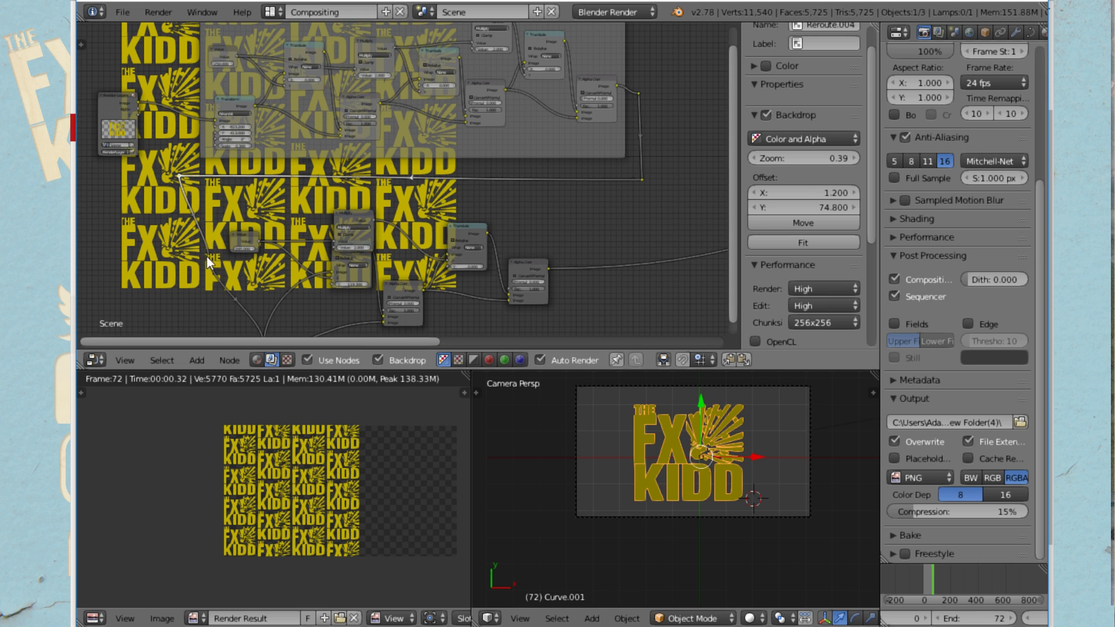
Move the lower Reroute point left of the second node group and raise the branching Reroute point beside the group's inputs
shift+right_drag(198, 258, 216, 255)
key(g)
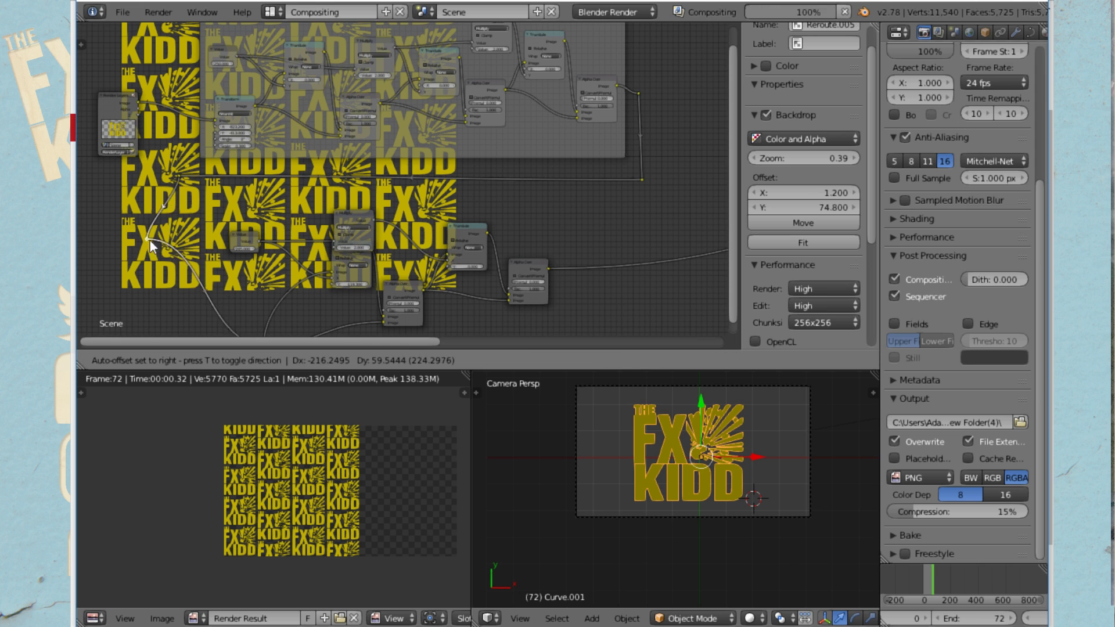
click(169, 237)
middle_drag(257, 261, 247, 217)
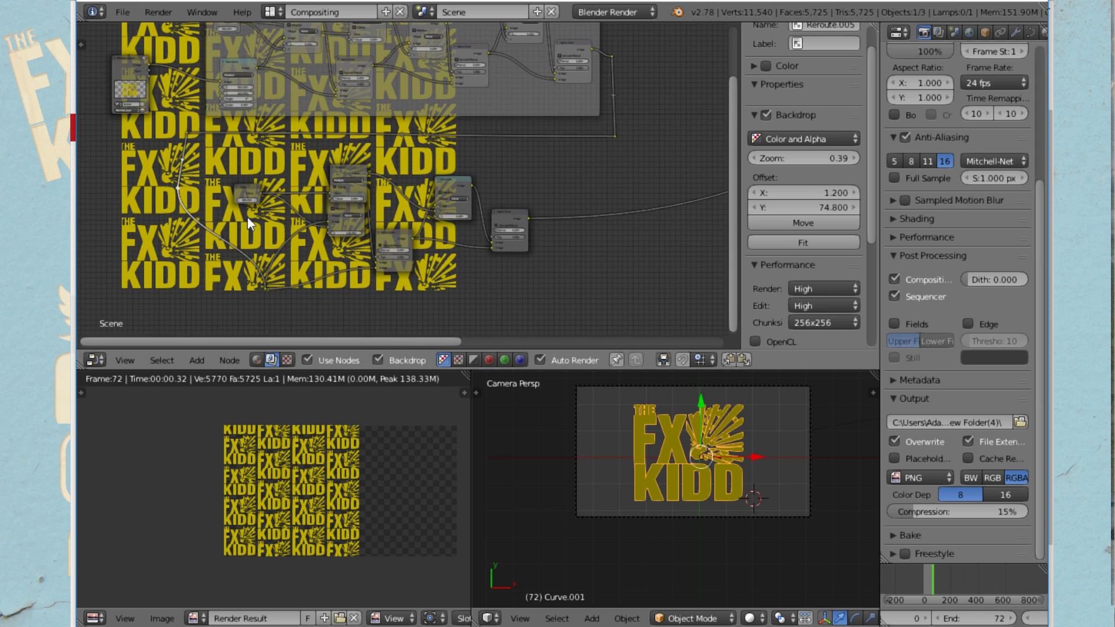
right_click(267, 290)
key(g)
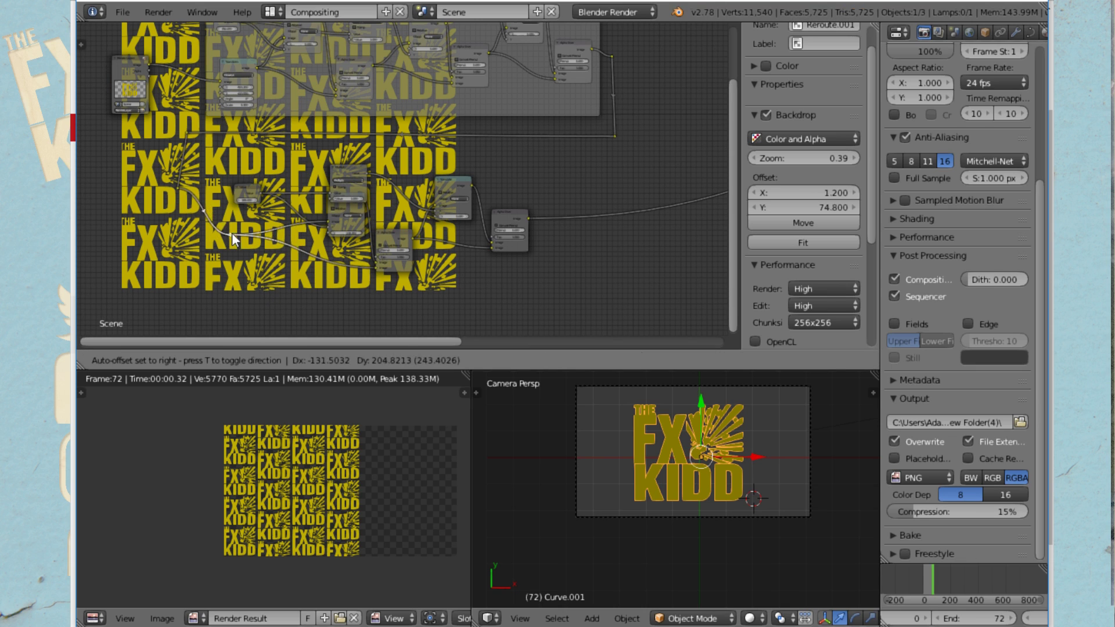
click(221, 223)
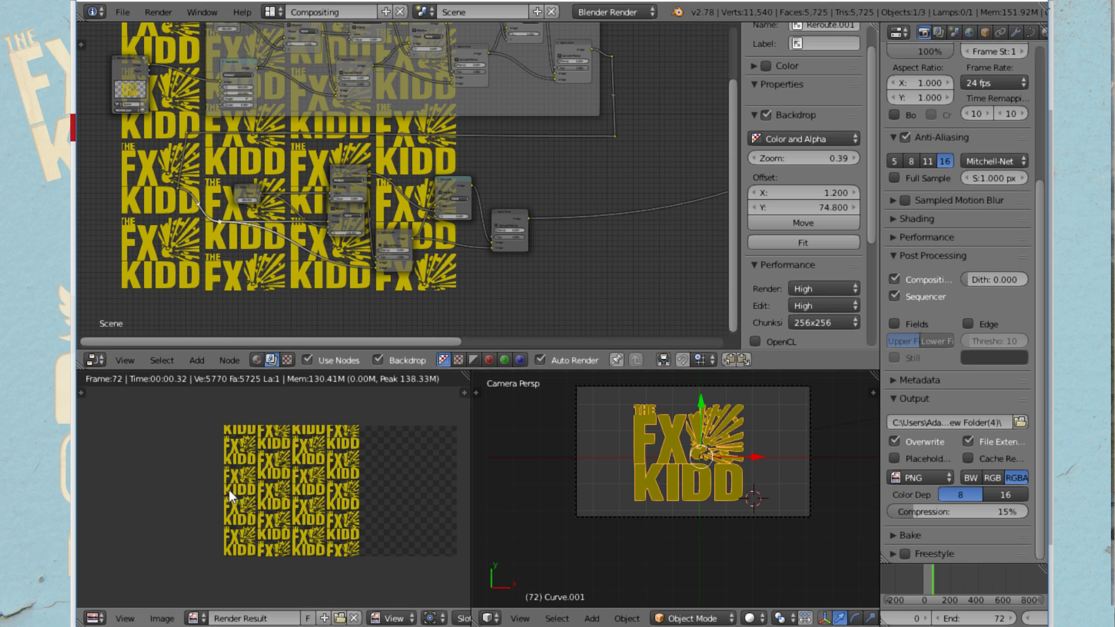
Add a Frame node and place it below the second node group
click(196, 363)
mouse_move(238, 188)
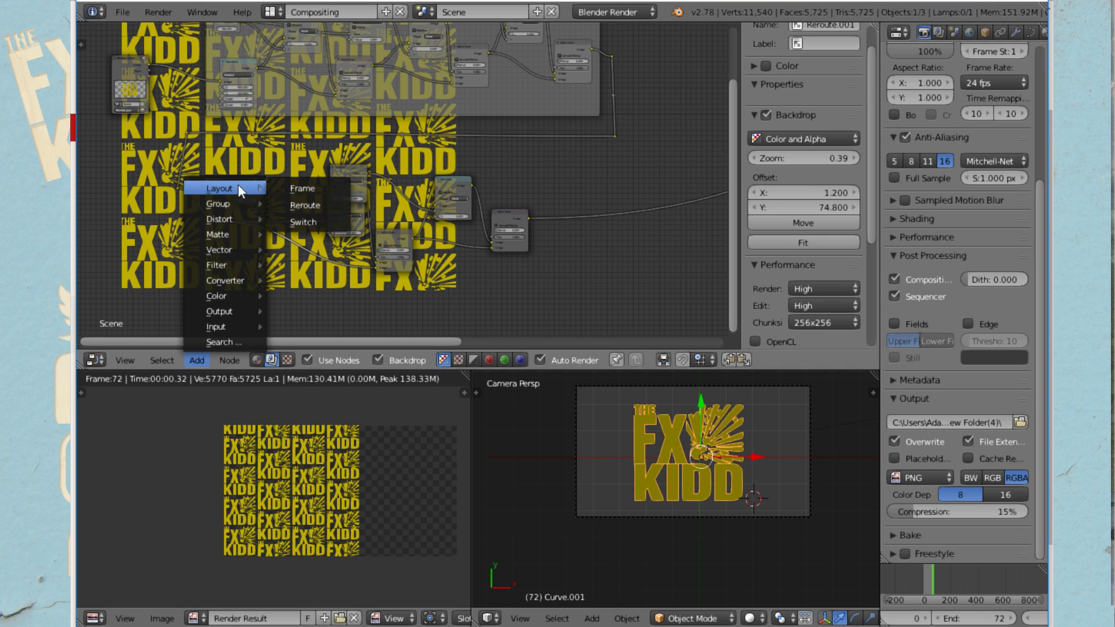
click(316, 190)
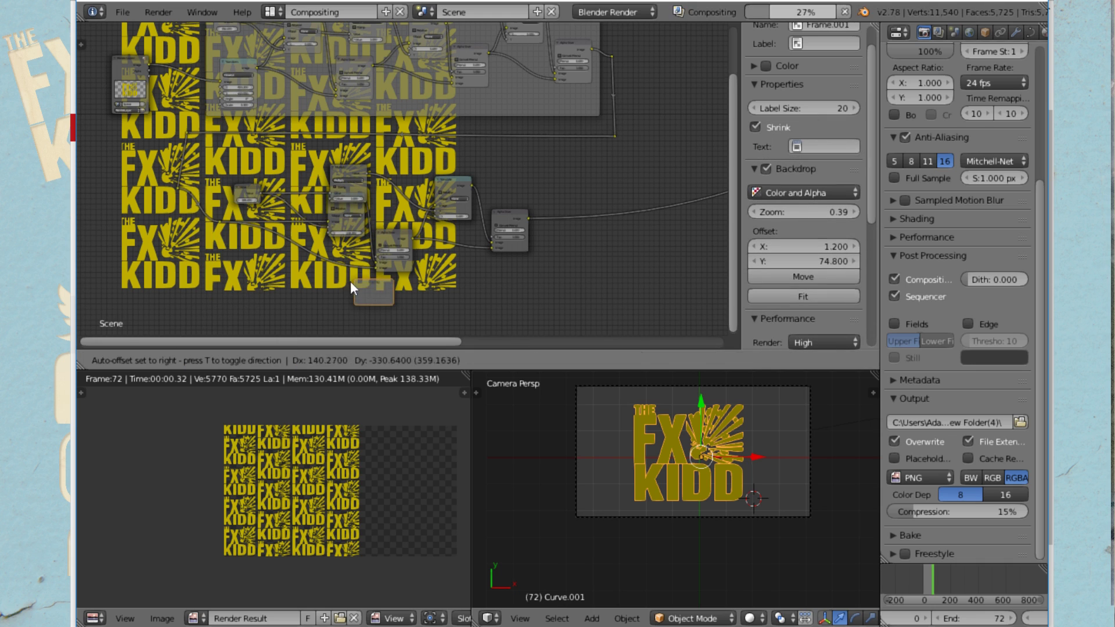
click(314, 317)
Parent all nodes of the second group to the new frame and position it beneath the first frame
click(391, 233)
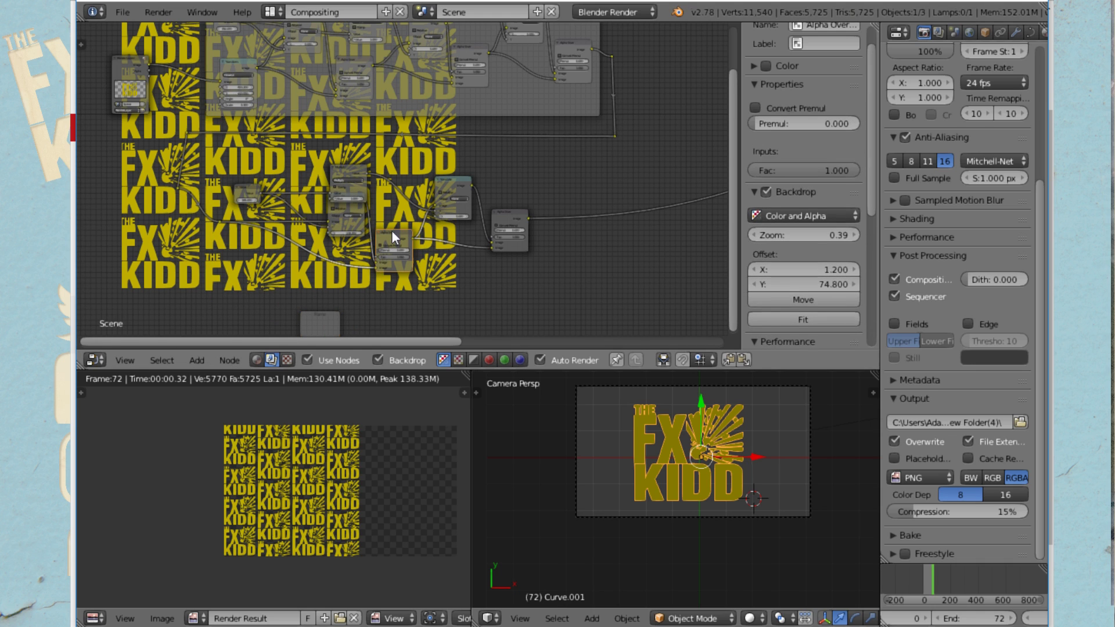
key(b)
mouse_move(579, 167)
mouse_down()
mouse_move(221, 268)
mouse_move(237, 276)
mouse_up()
drag(377, 228, 316, 323)
key(ctrl+j)
drag(322, 256, 360, 156)
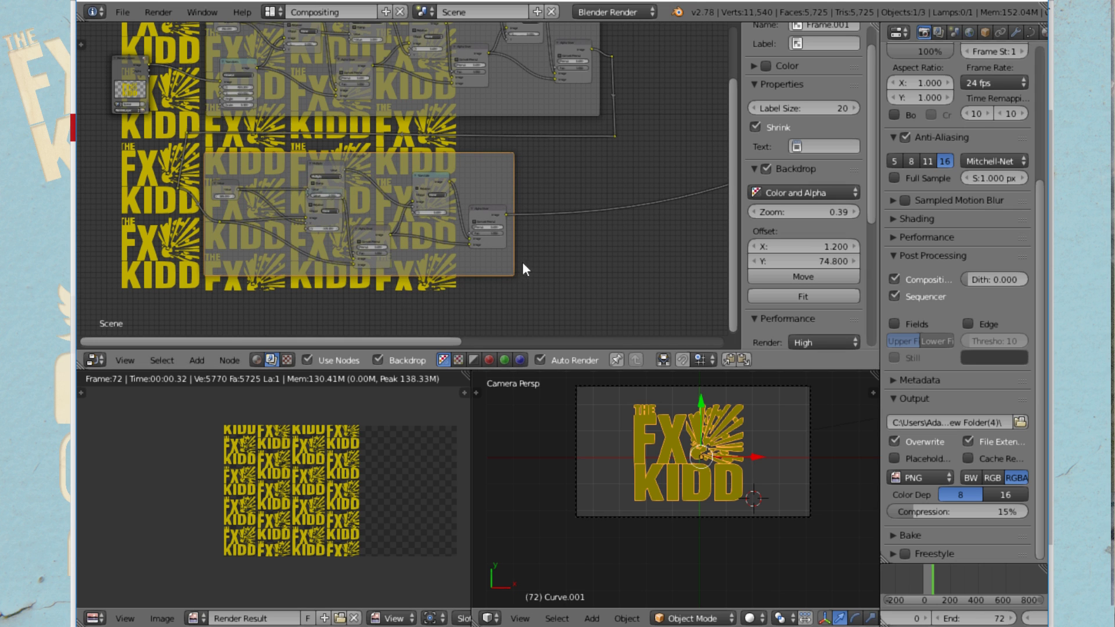
Duplicate the second frame's last Alpha Over into its output link and connect the original's Image output to the copy's second Image input
scroll(484, 246, up, 4)
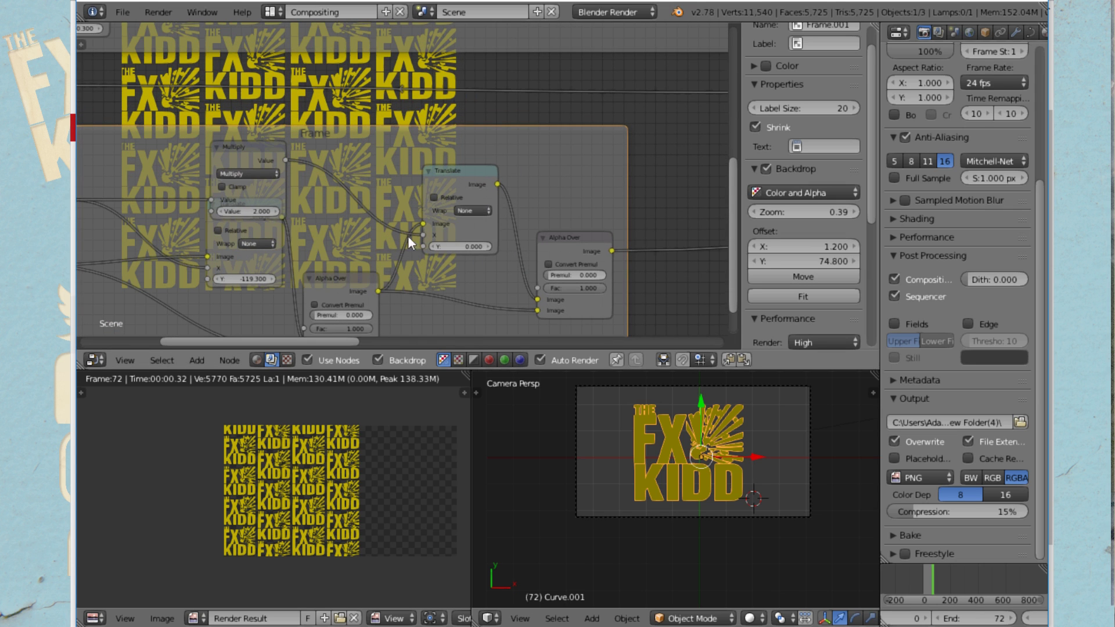
middle_drag(371, 302, 280, 222)
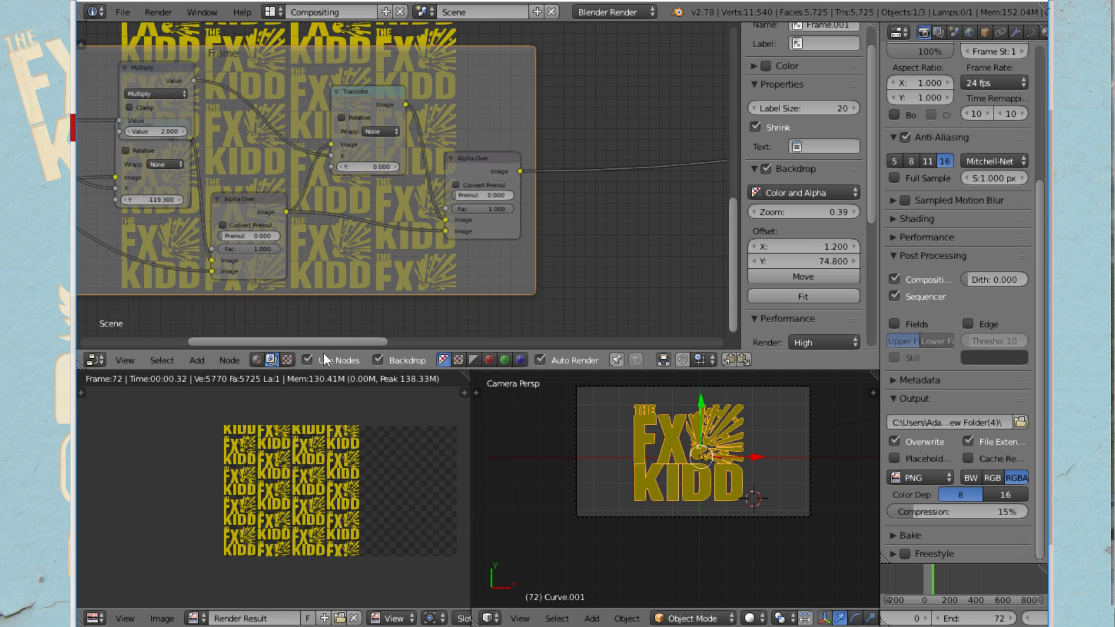
middle_drag(365, 167, 405, 153)
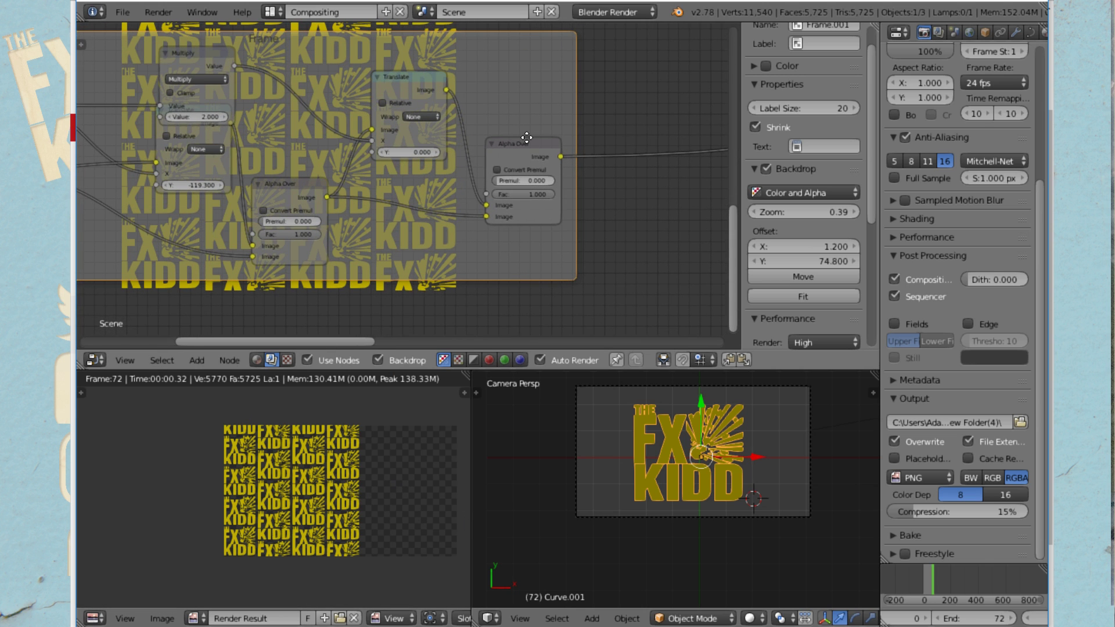
middle_drag(527, 137, 430, 138)
click(423, 145)
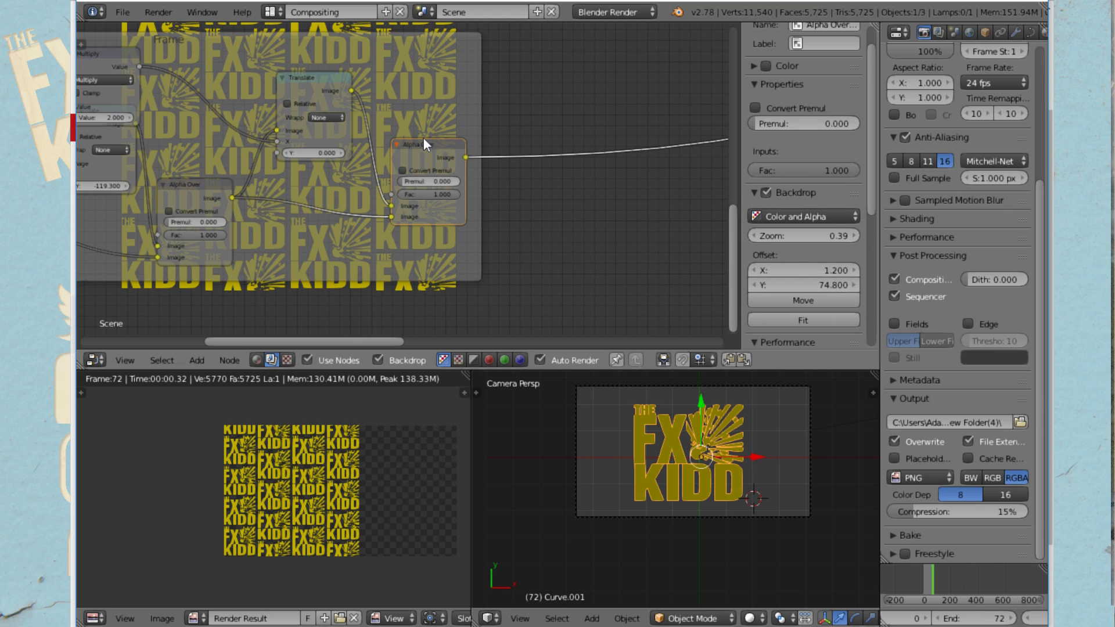
key(shift+d)
click(550, 137)
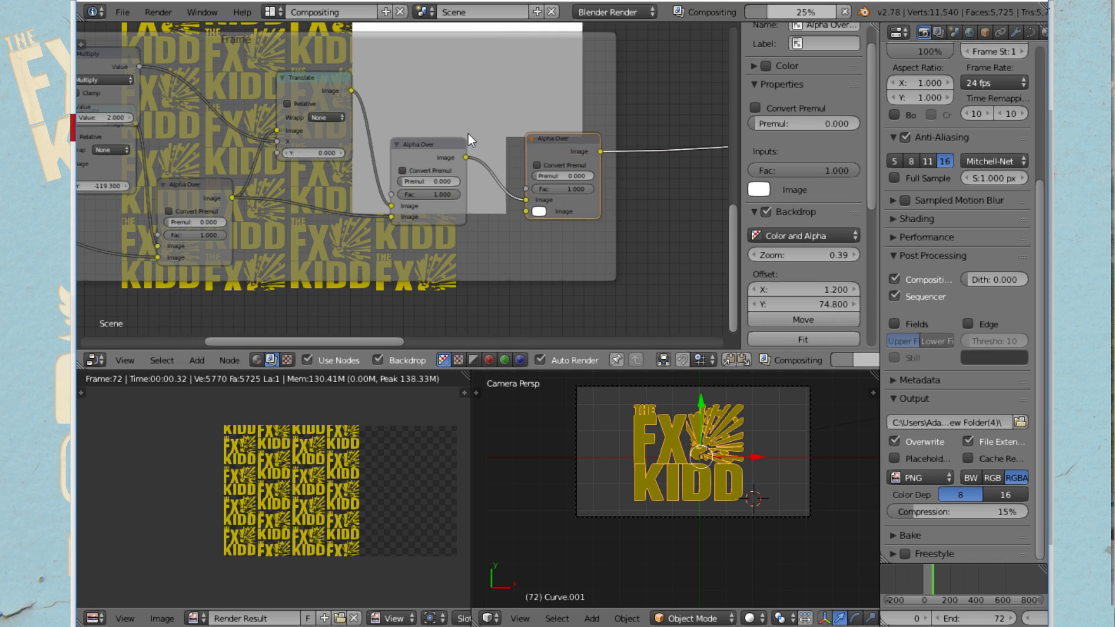
click(312, 79)
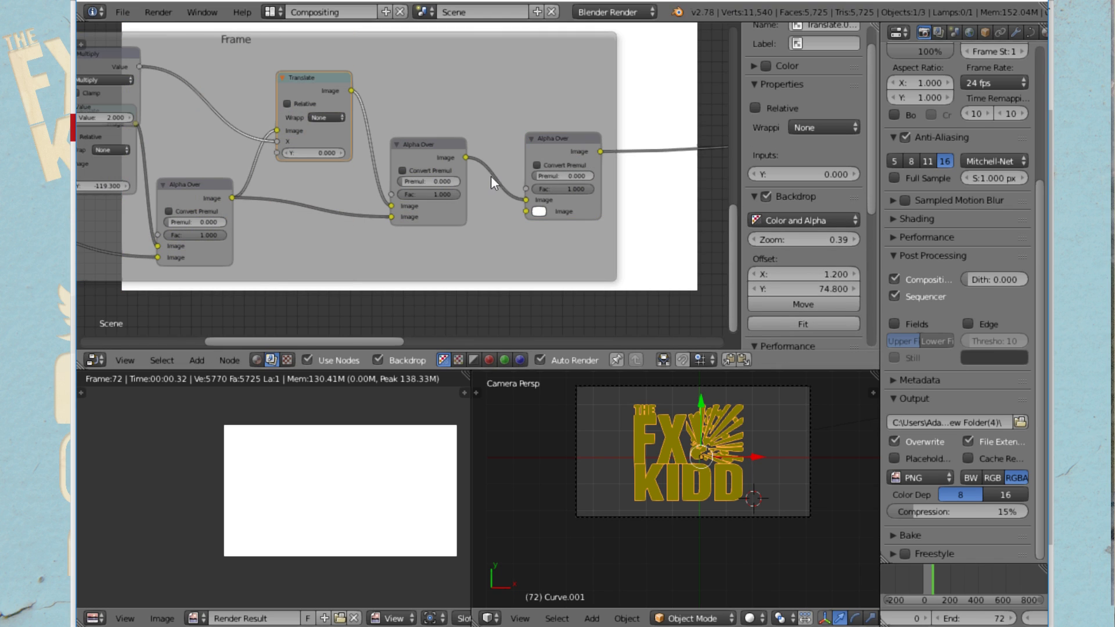
drag(465, 157, 526, 212)
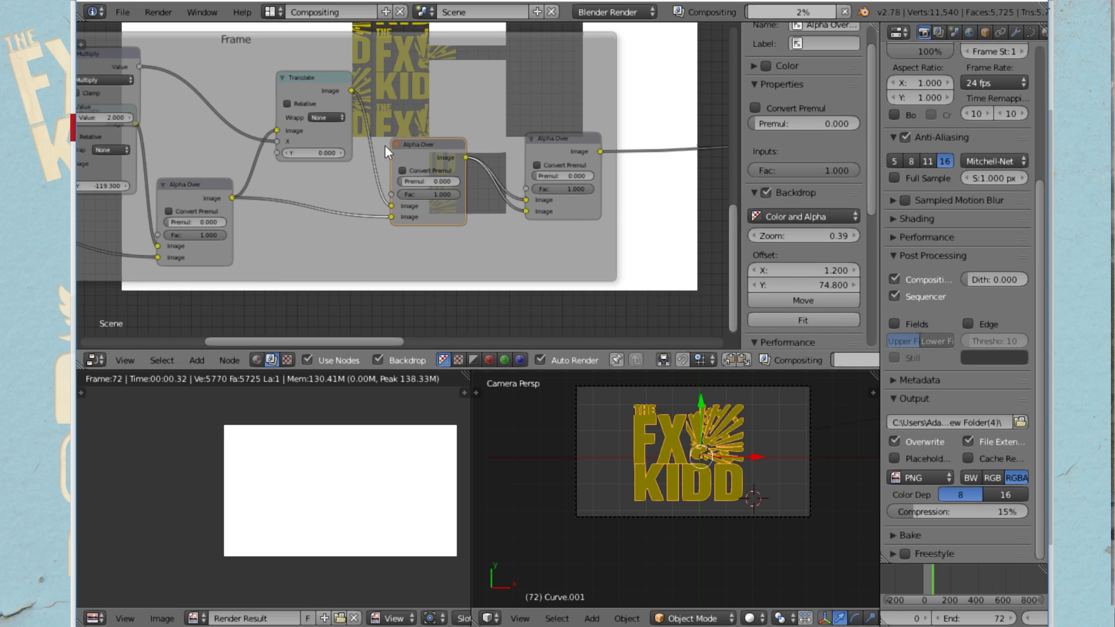
Duplicate the Translate node and insert the copy into the upper link between the last two Alpha Over nodes
click(296, 79)
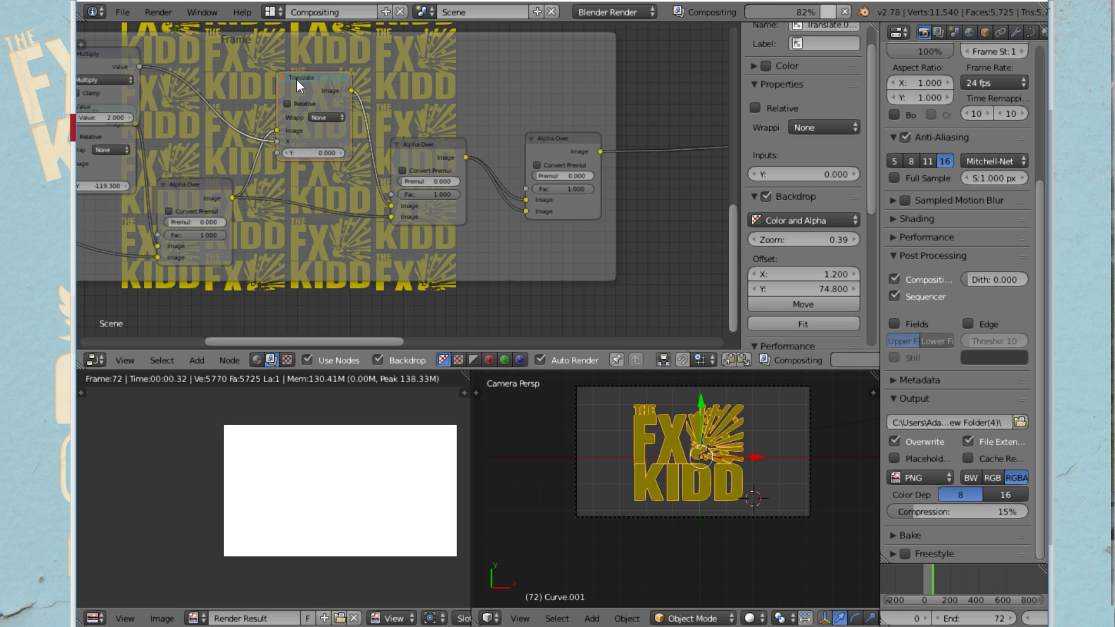
key(shift+d)
click(509, 107)
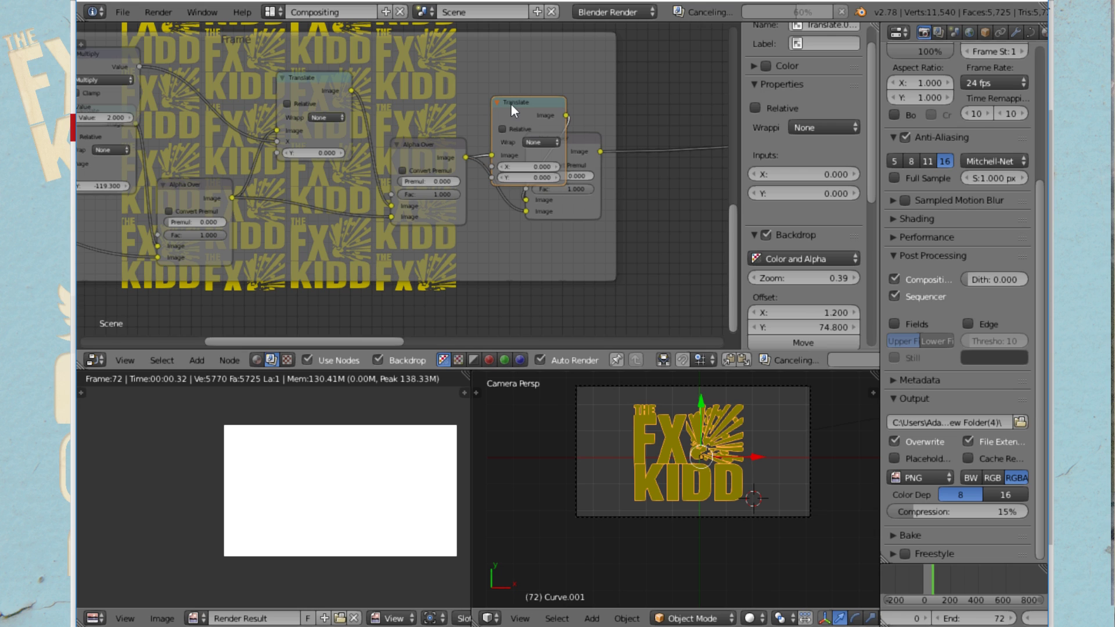
drag(511, 103, 554, 81)
Duplicate the Multiply node with factor 2.000, feed it the original Multiply's value, and connect its output to the new Translate's X
click(104, 53)
key(shift+d)
click(440, 64)
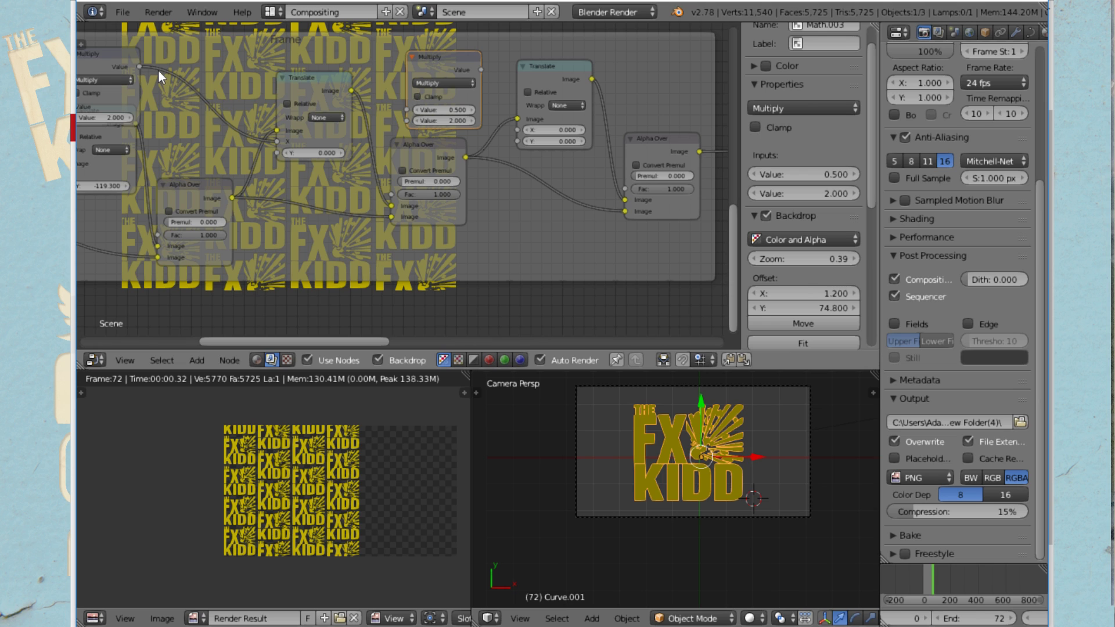
drag(138, 66, 407, 109)
drag(481, 69, 518, 130)
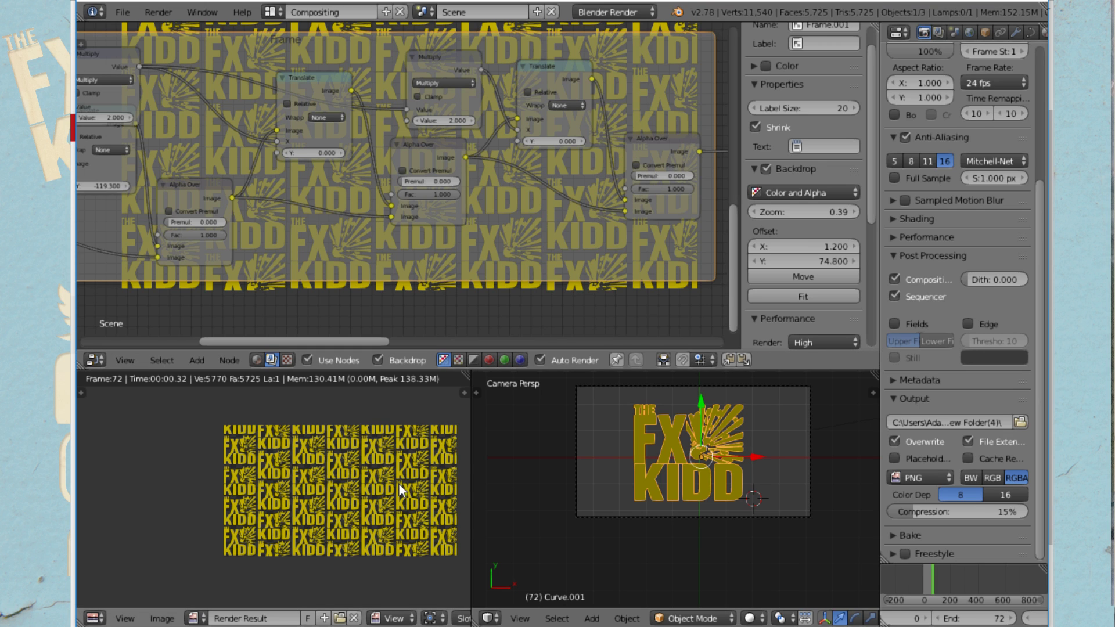
Examine the repeated logo pattern in the render result, both up close and as a whole
scroll(410, 508, down, 1)
scroll(411, 508, up, 2)
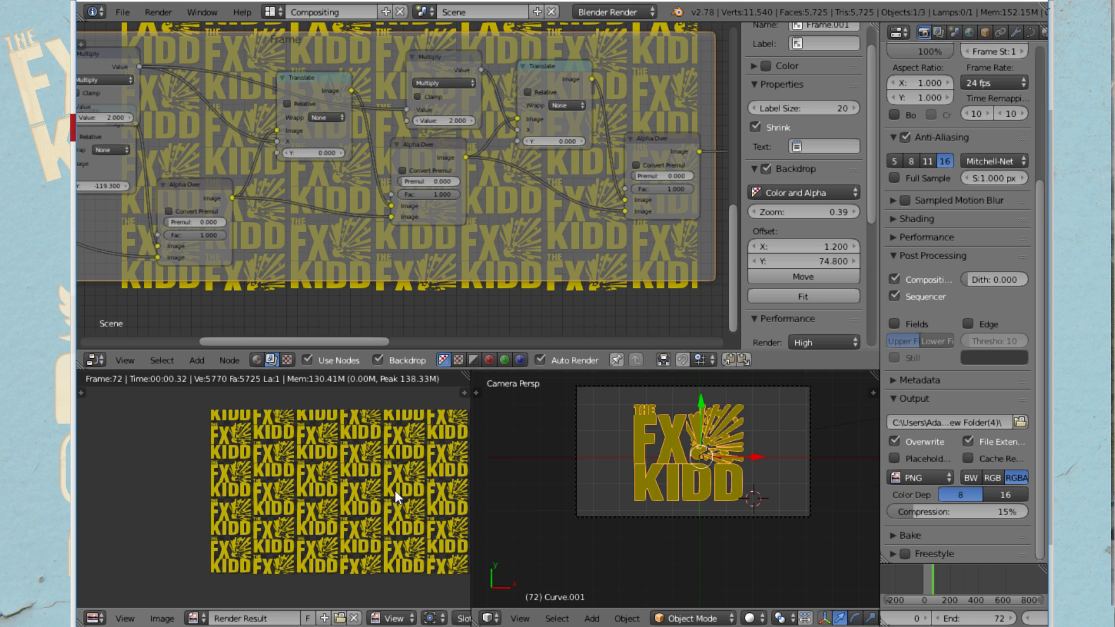
scroll(305, 522, up, 4)
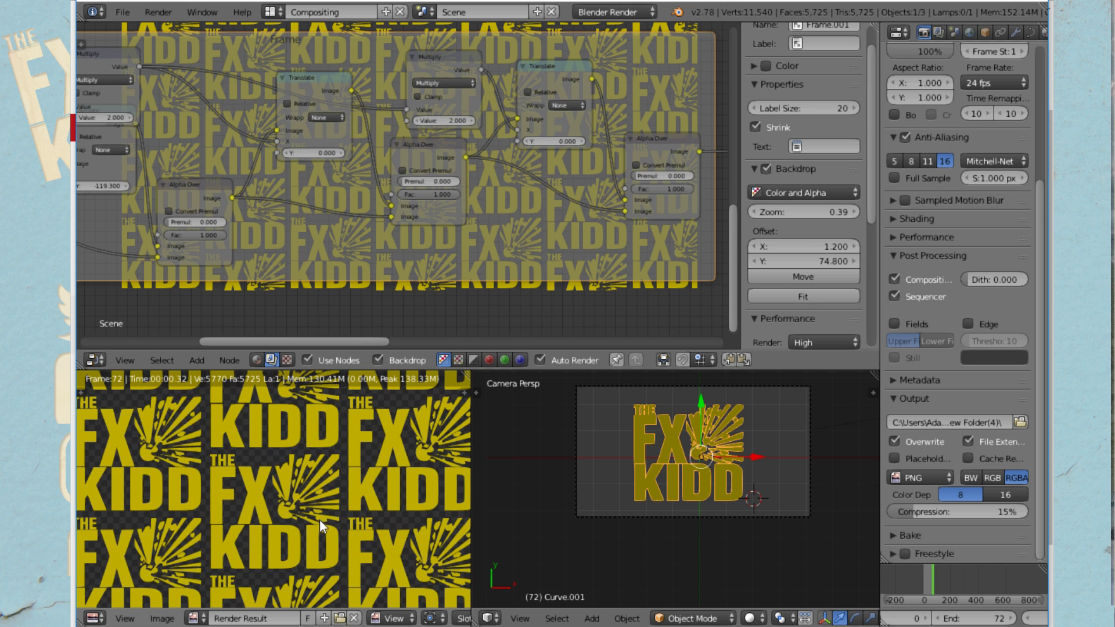
scroll(363, 470, down, 4)
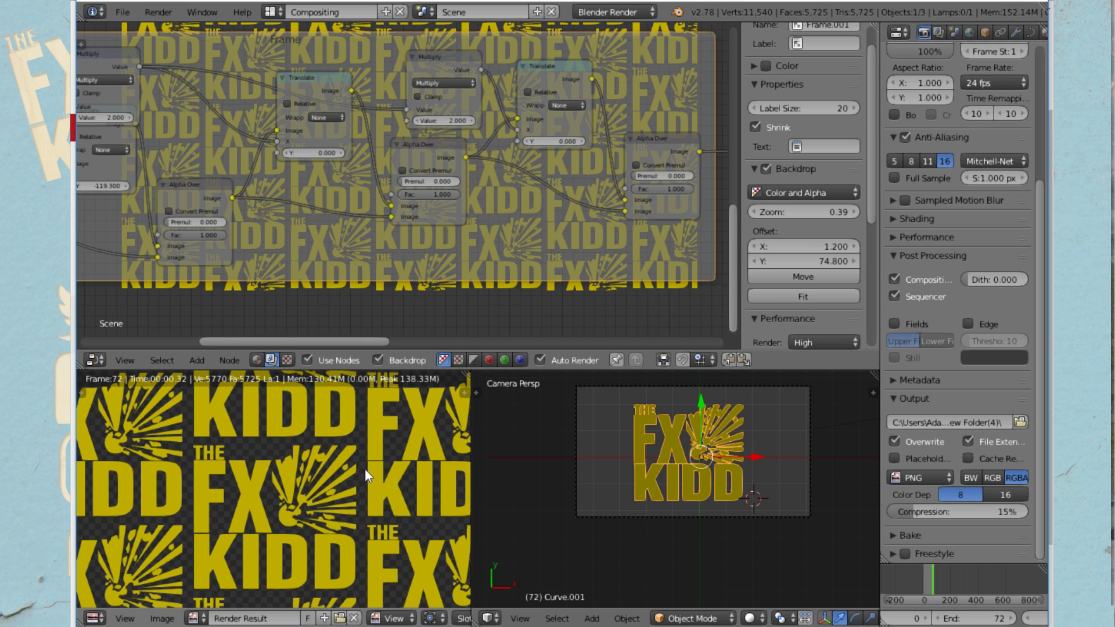
scroll(376, 466, down, 4)
middle_drag(377, 465, 340, 482)
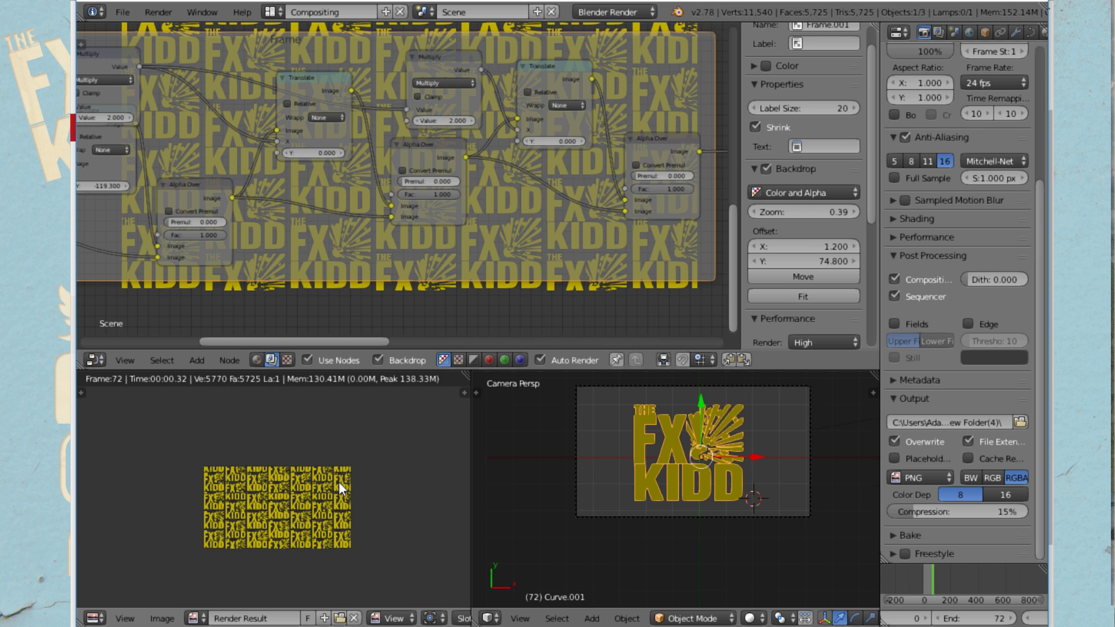
scroll(545, 201, down, 2)
Add a Reroute point to the output link just beyond the second frame's last Alpha Over node
middle_drag(582, 199, 456, 216)
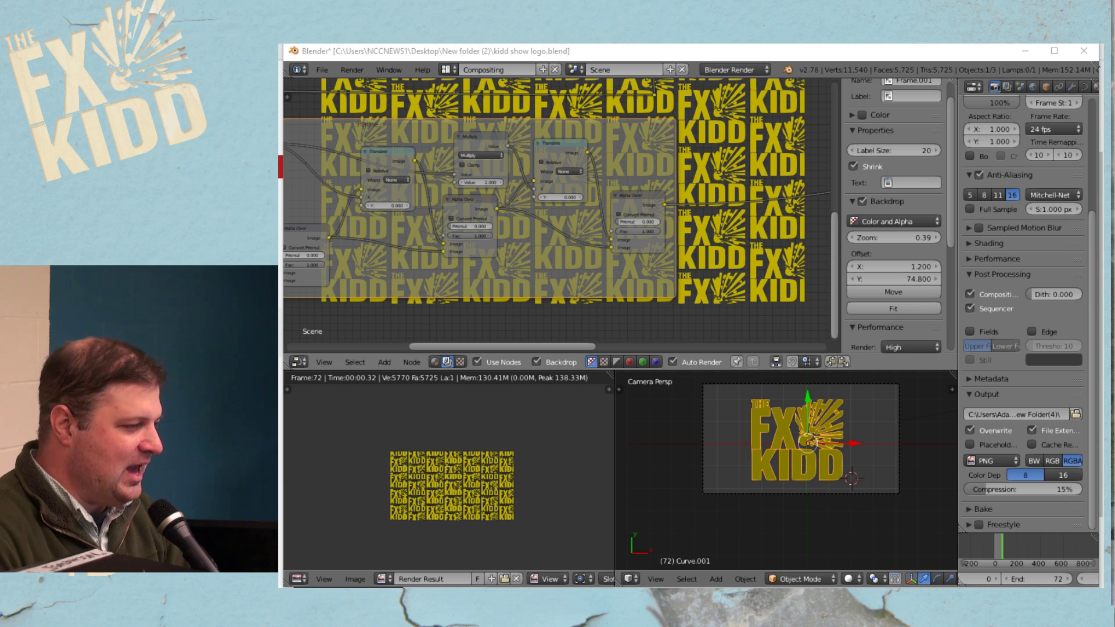
scroll(707, 156, down, 6)
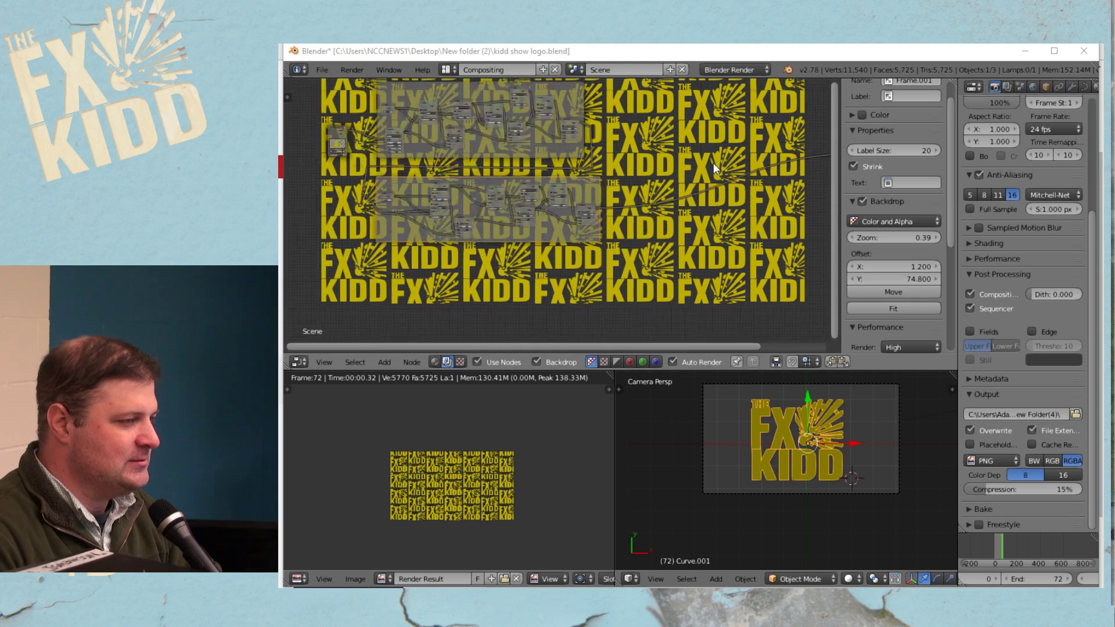
middle_drag(675, 195, 682, 187)
scroll(682, 186, up, 4)
scroll(636, 220, down, 2)
middle_drag(636, 220, 653, 272)
scroll(650, 247, up, 4)
scroll(675, 285, up, 2)
scroll(653, 272, down, 2)
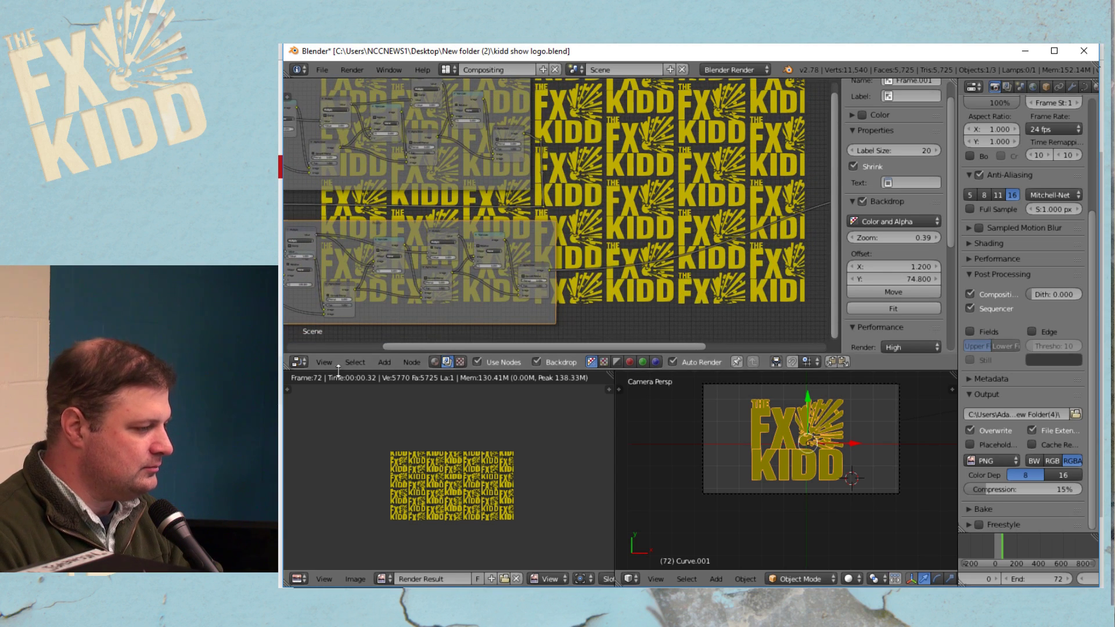
click(385, 363)
mouse_move(402, 339)
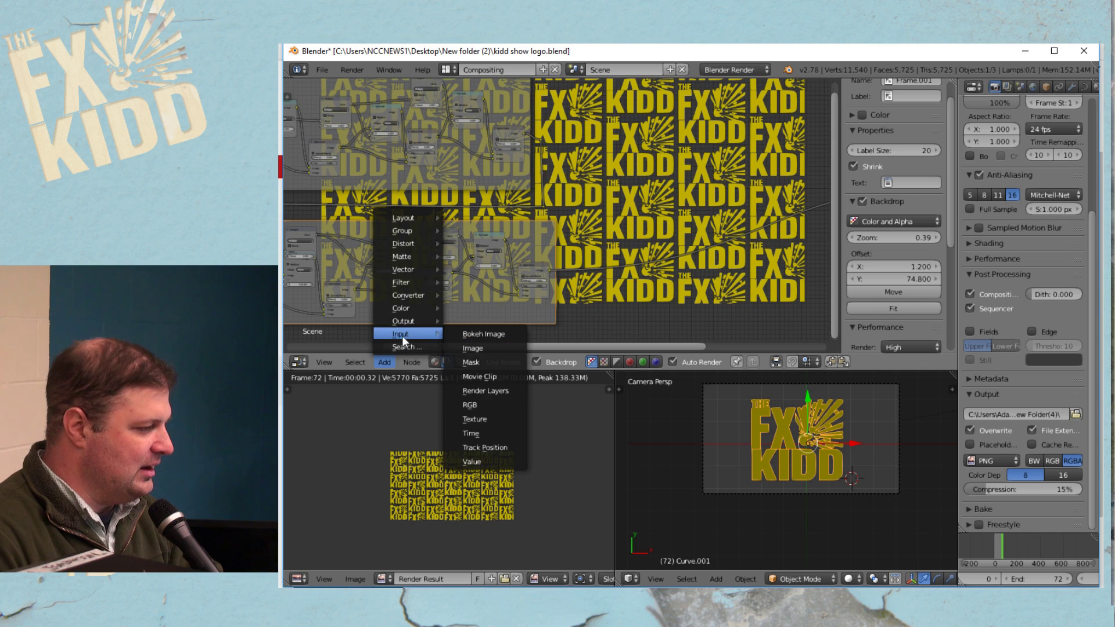
mouse_move(410, 227)
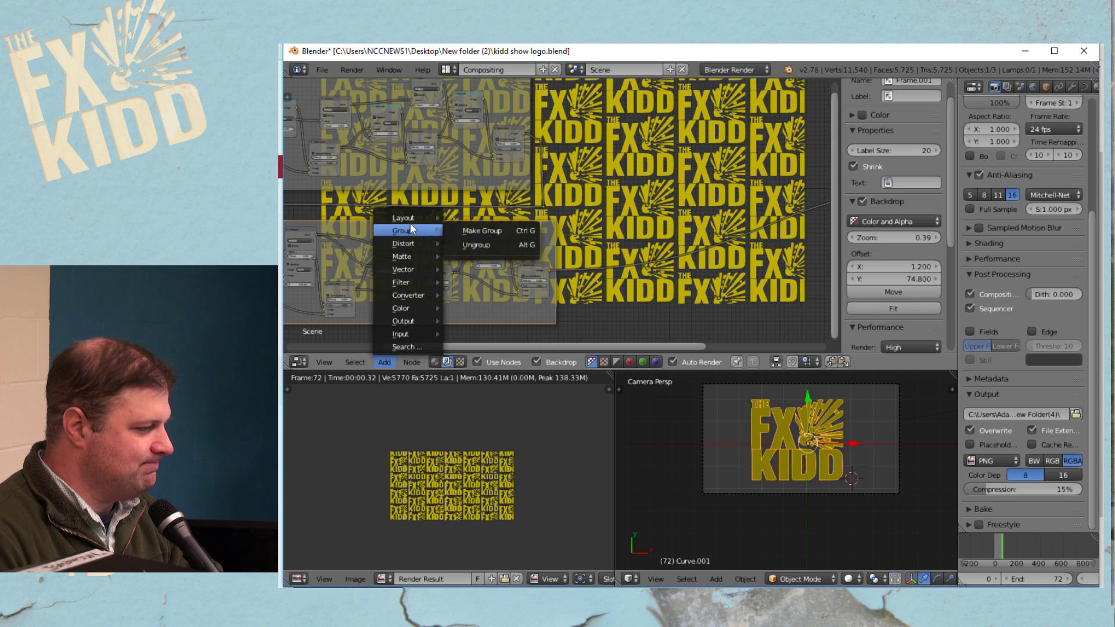
click(469, 229)
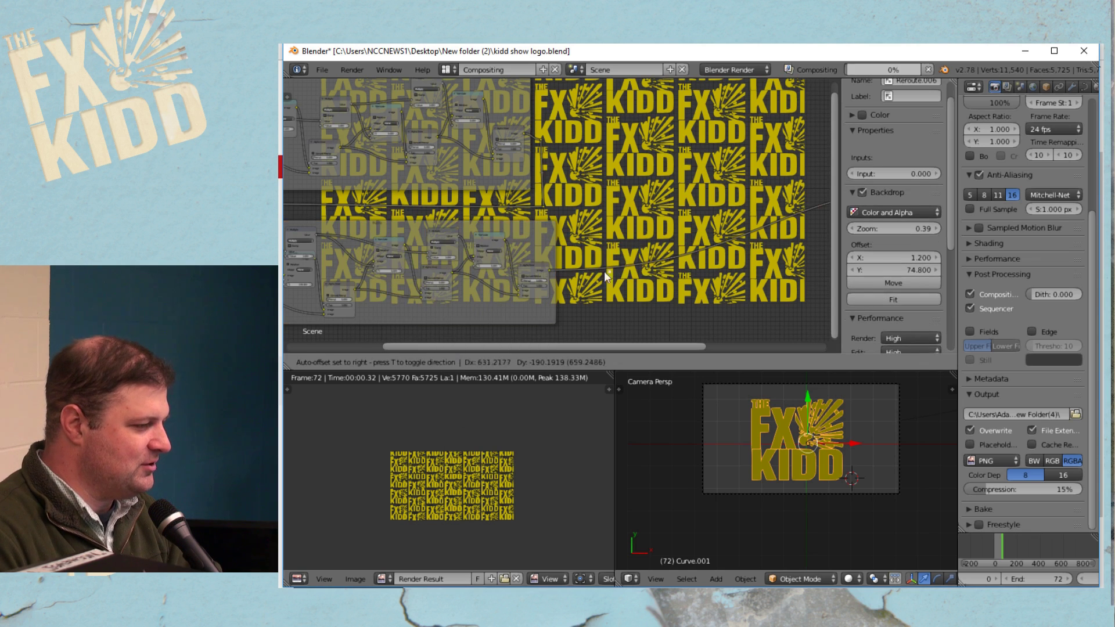
click(642, 263)
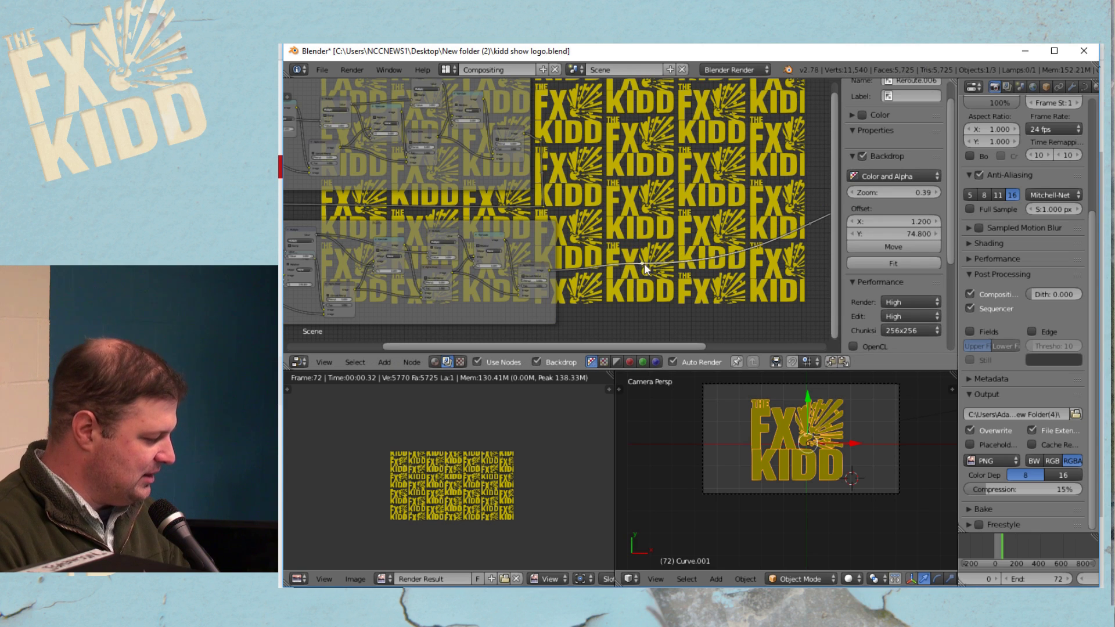
Duplicate the Reroute point on the output link and place the copy straight above it, level with the upper frame's top
key(shift+d)
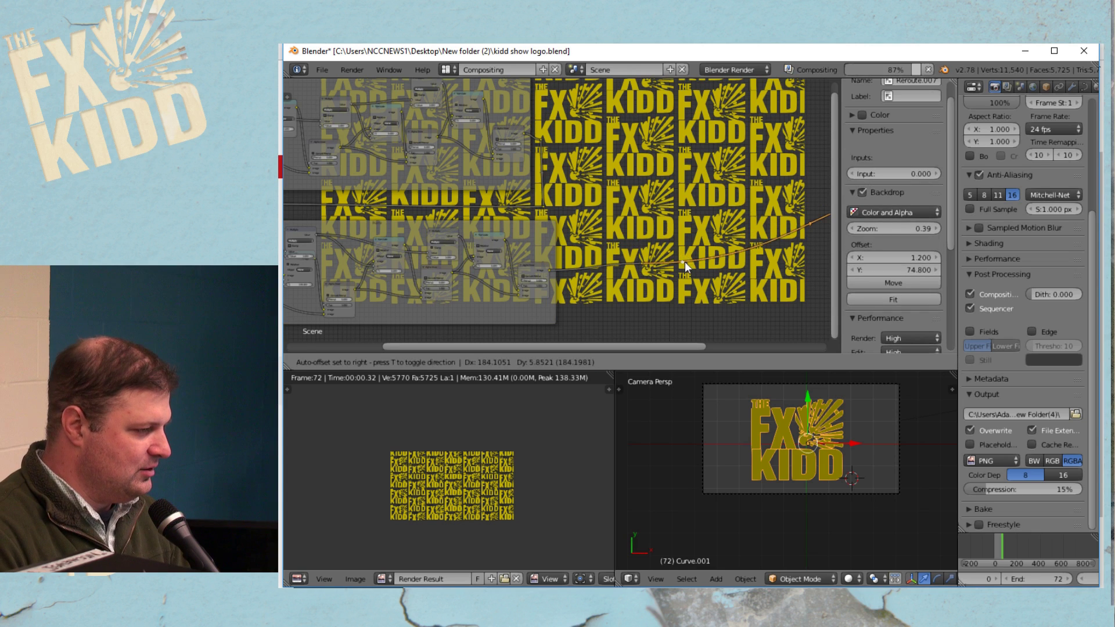
click(685, 261)
middle_drag(685, 261, 672, 328)
key(g)
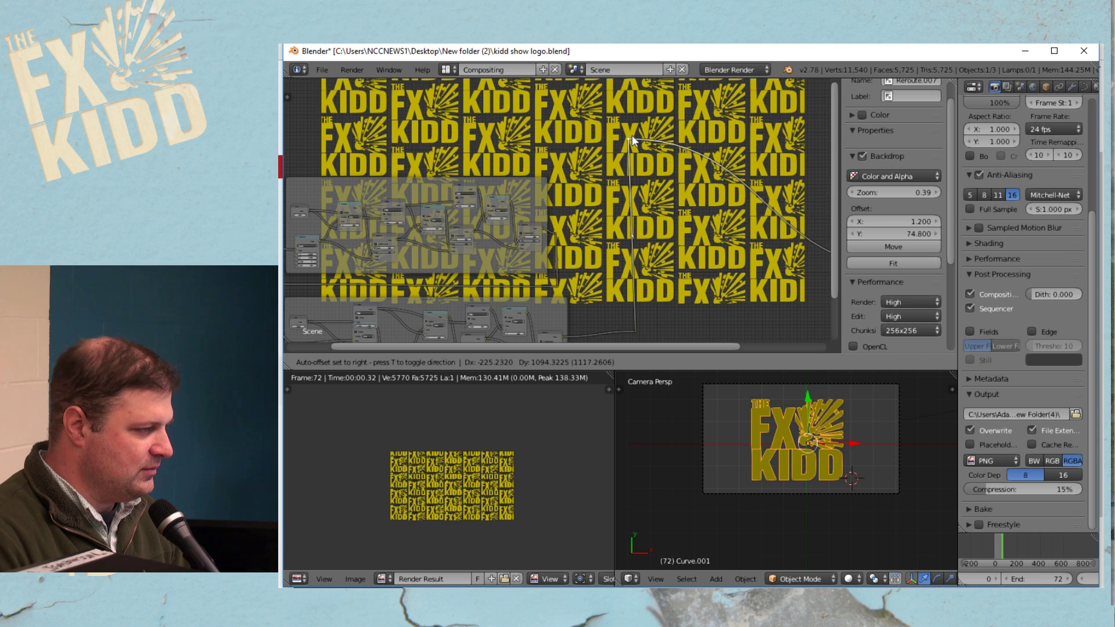
click(632, 135)
middle_drag(683, 192, 582, 201)
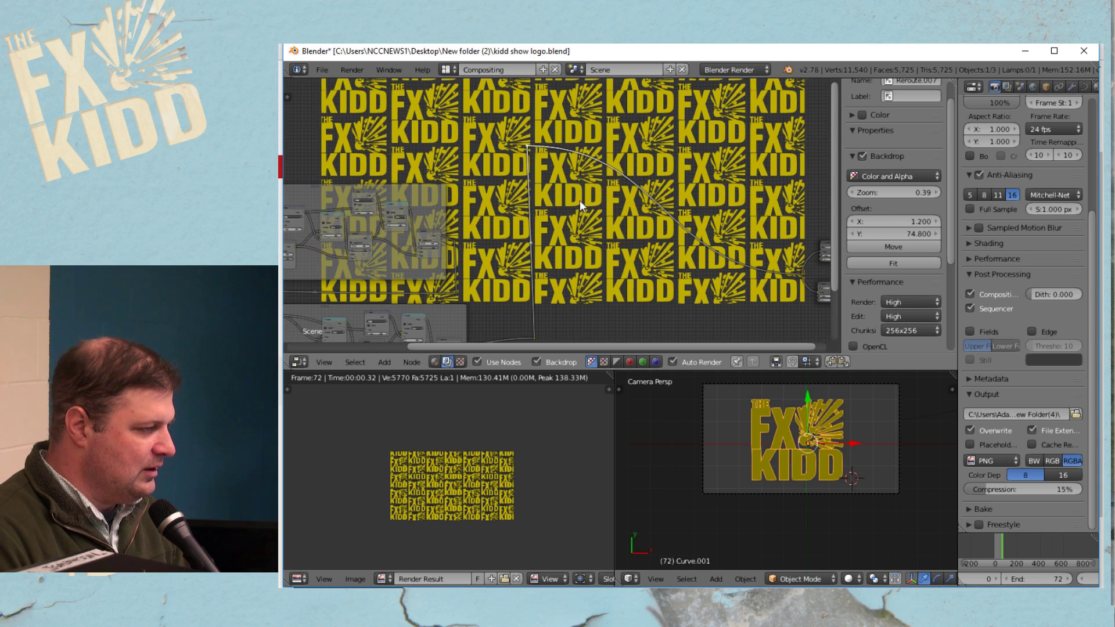
Add a Rotate node on the output link between the second frame's last Alpha Over node and the Reroute point
middle_drag(493, 321, 579, 266)
scroll(578, 266, up, 4)
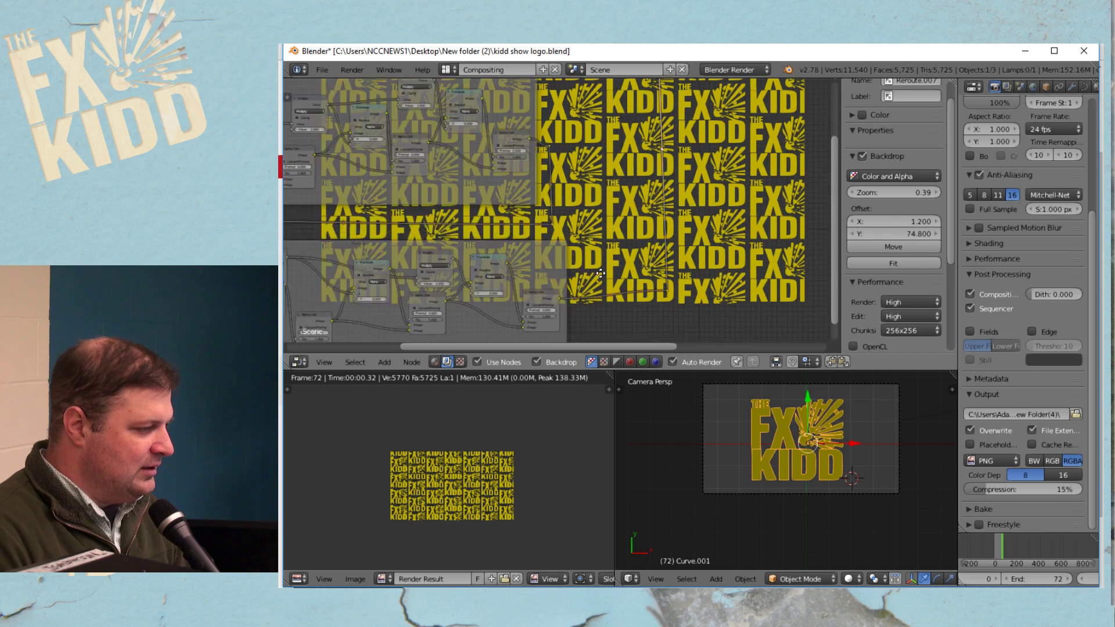
click(388, 361)
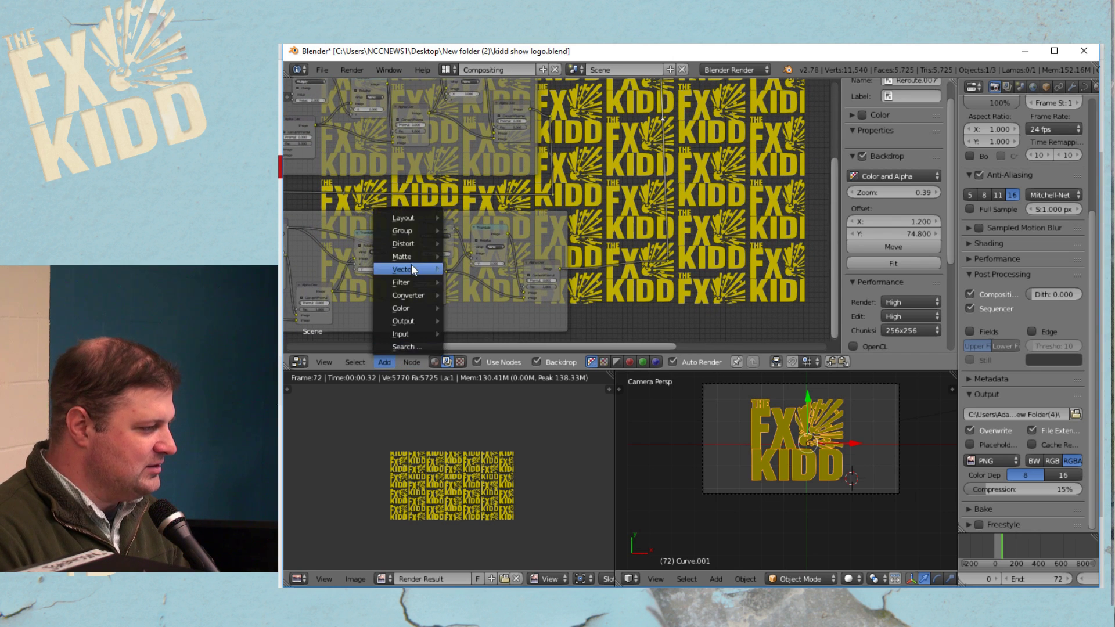
mouse_move(427, 241)
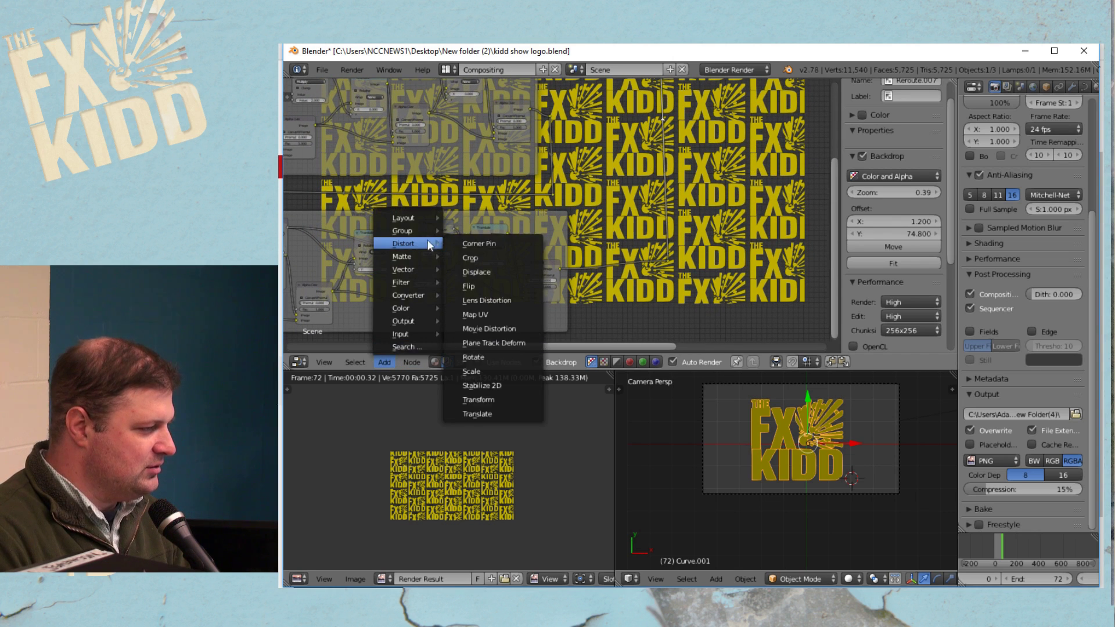
click(493, 355)
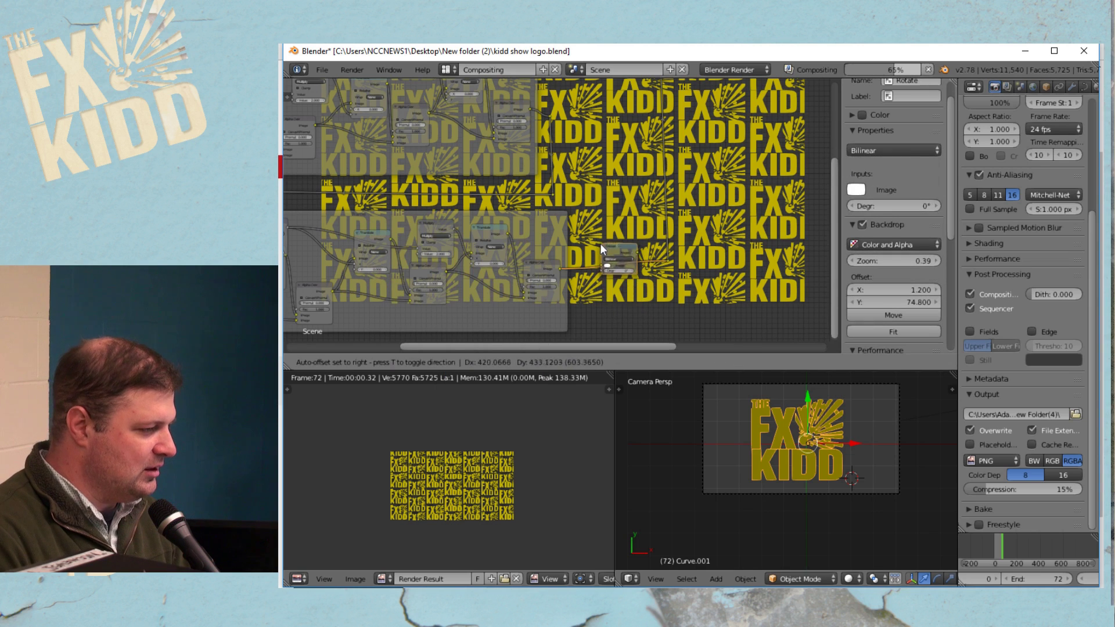
click(599, 250)
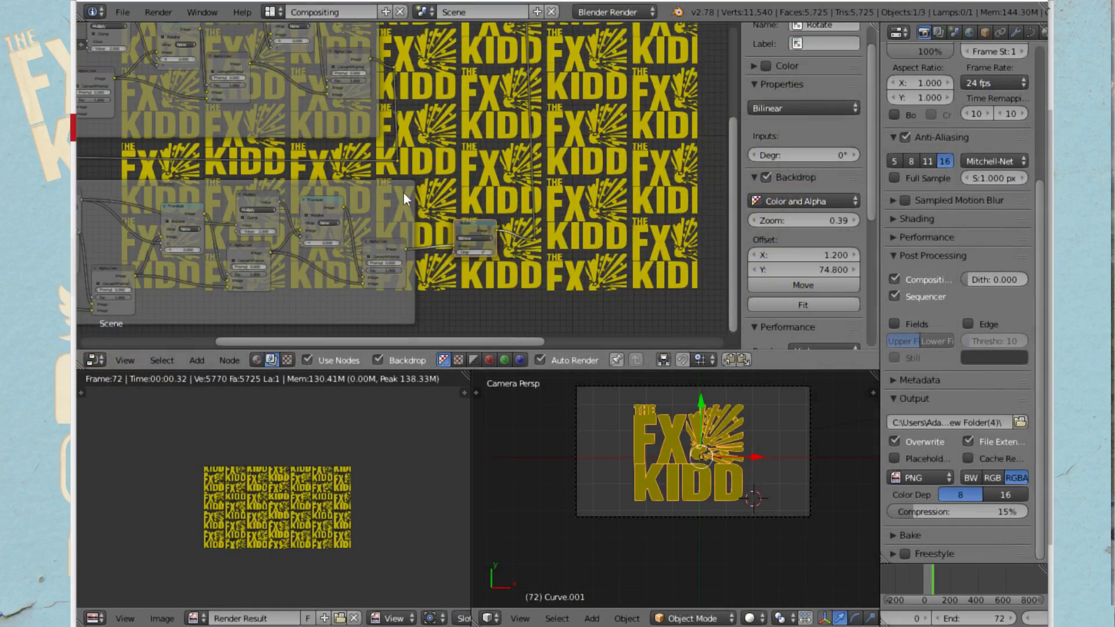
Set the Rotate node's angle to 6.7° to tilt the logo pattern
scroll(575, 252, up, 3)
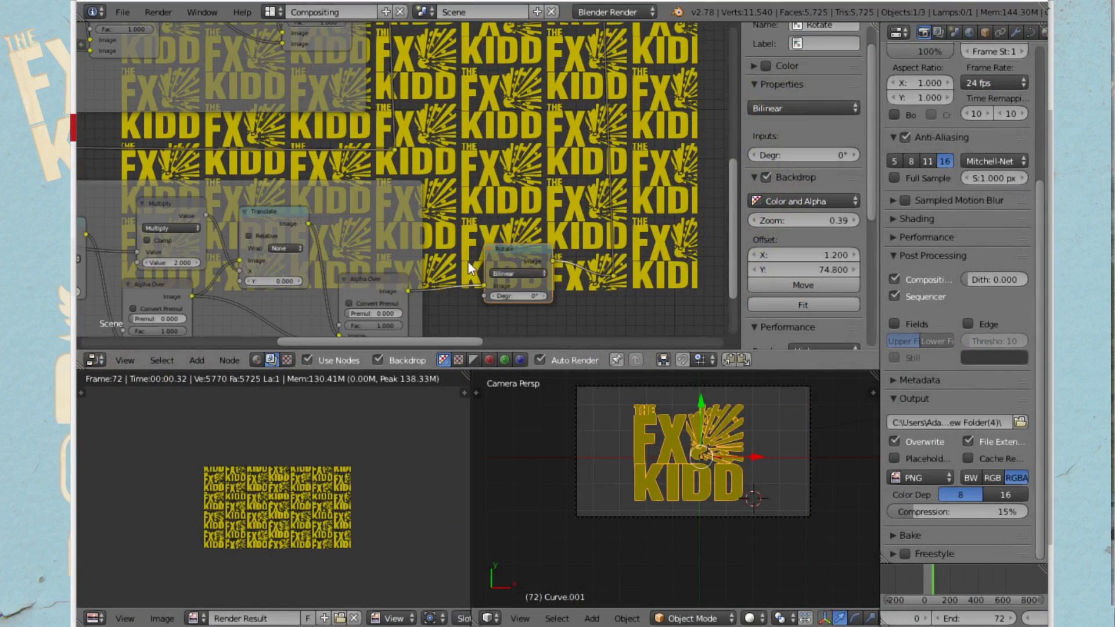
scroll(447, 212, up, 3)
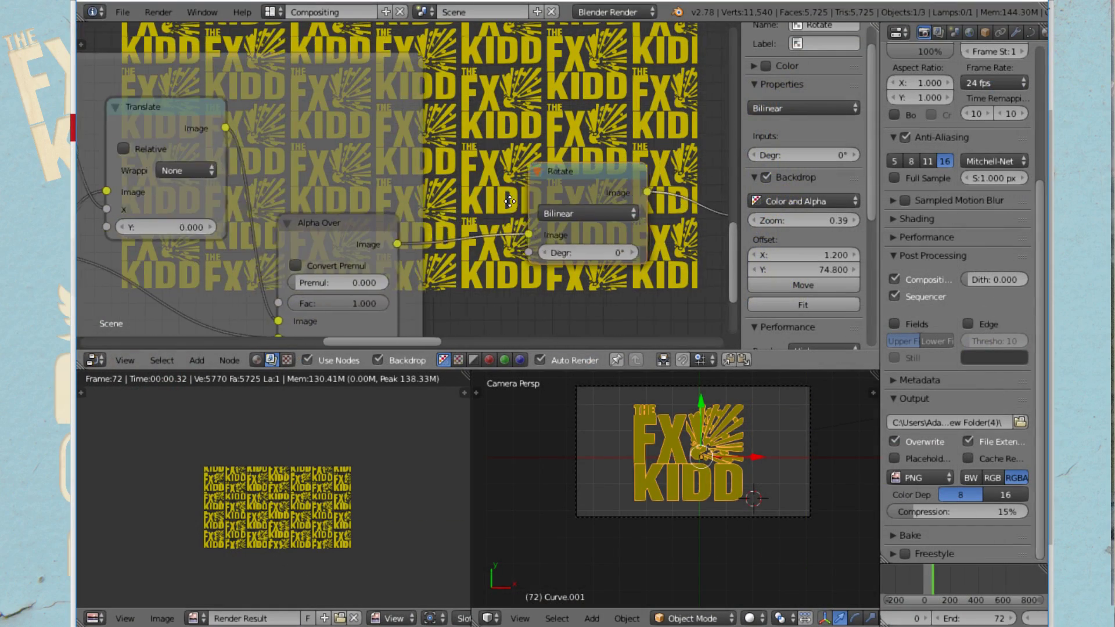
scroll(410, 181, up, 2)
drag(487, 248, 520, 248)
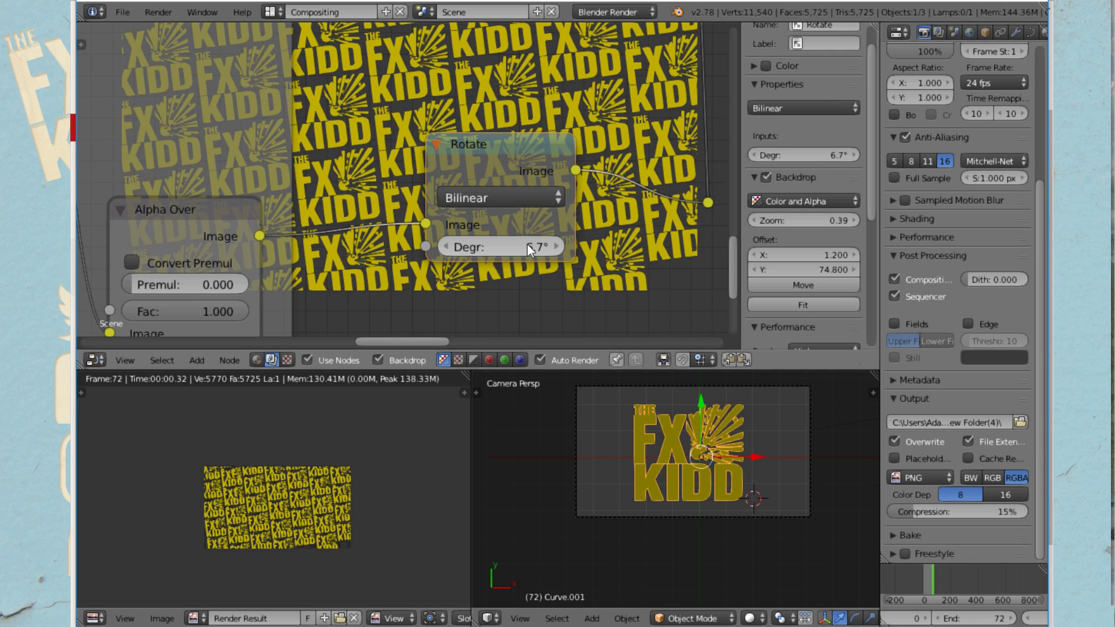
Set the Y offset of the first frame's Transform node to -506.800 so the tilted pattern fills the image's lower edge
scroll(484, 116, down, 5)
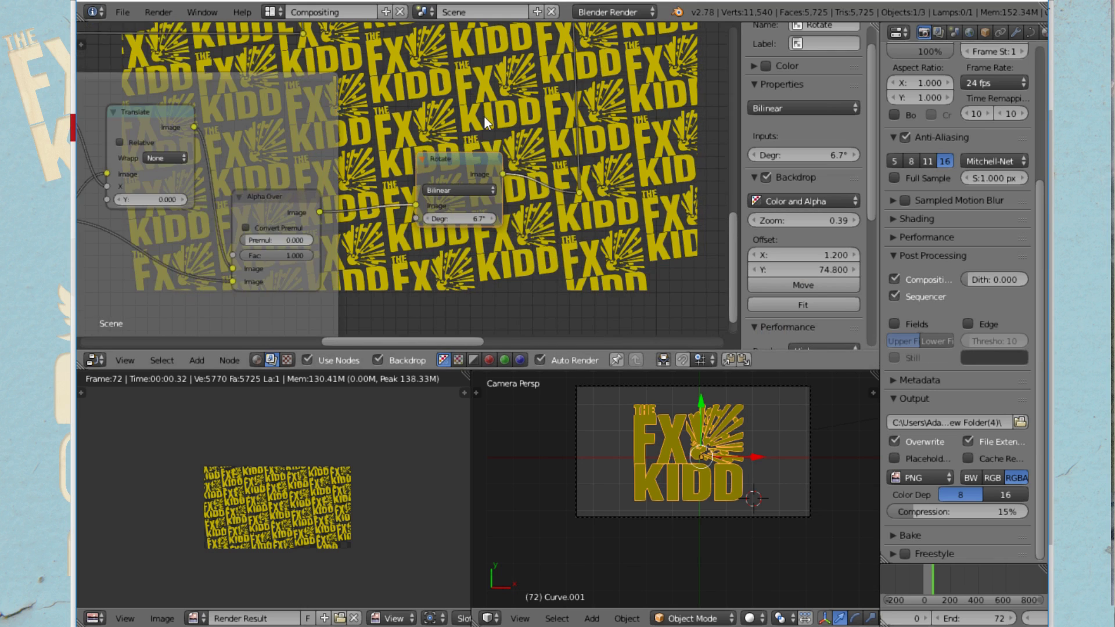
middle_drag(455, 118, 715, 228)
middle_drag(262, 151, 437, 192)
middle_drag(286, 141, 308, 189)
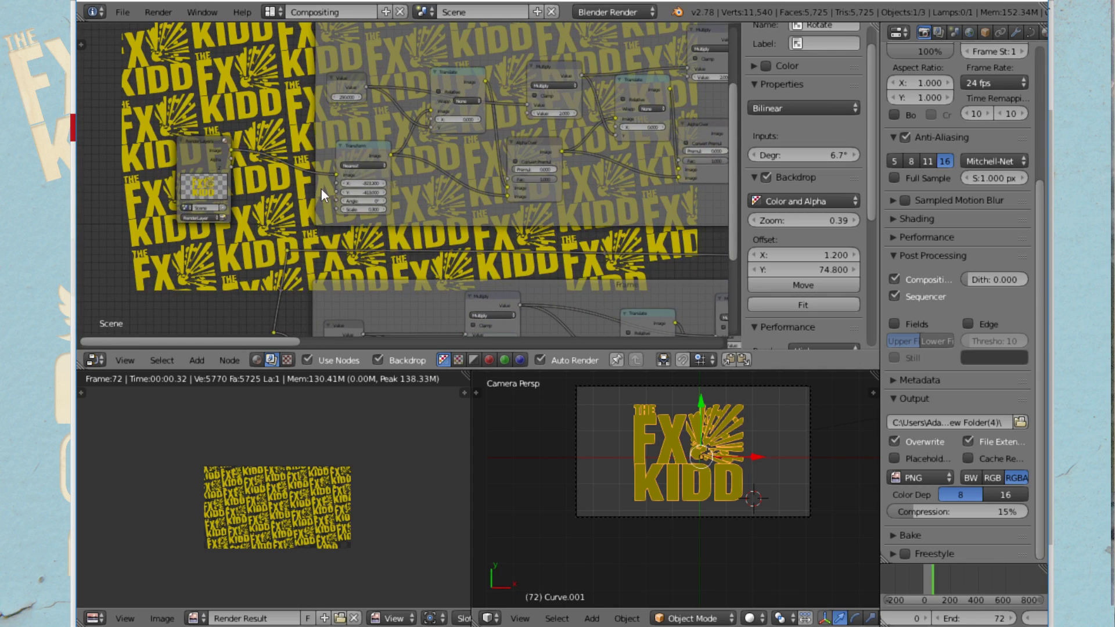
scroll(324, 190, up, 5)
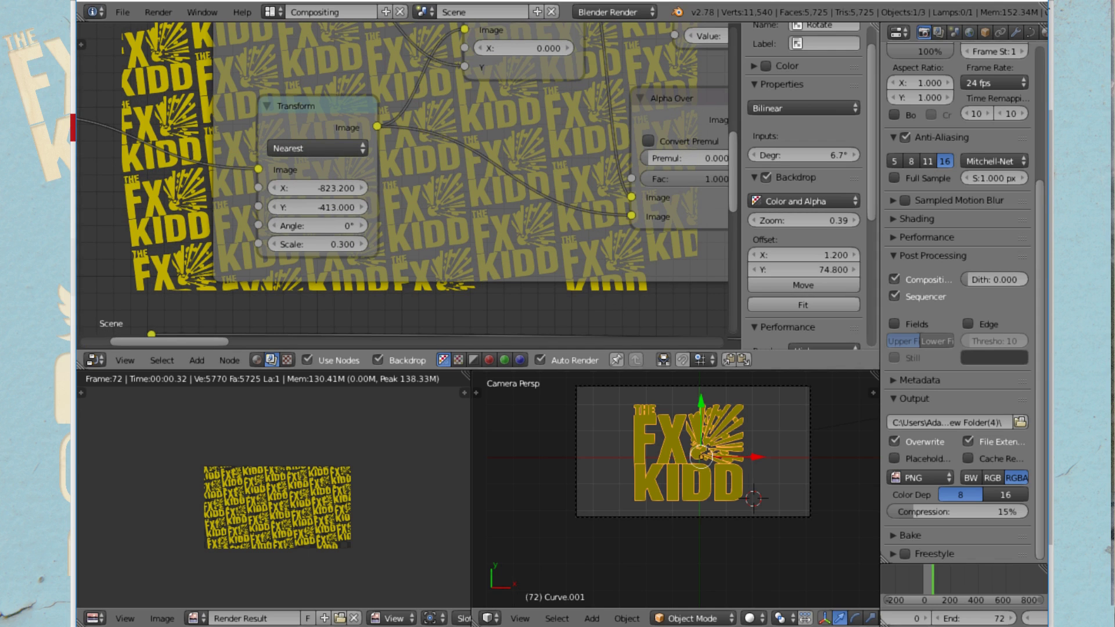
scroll(416, 498, up, 3)
scroll(392, 508, down, 3)
scroll(391, 508, up, 1)
middle_drag(421, 483, 357, 460)
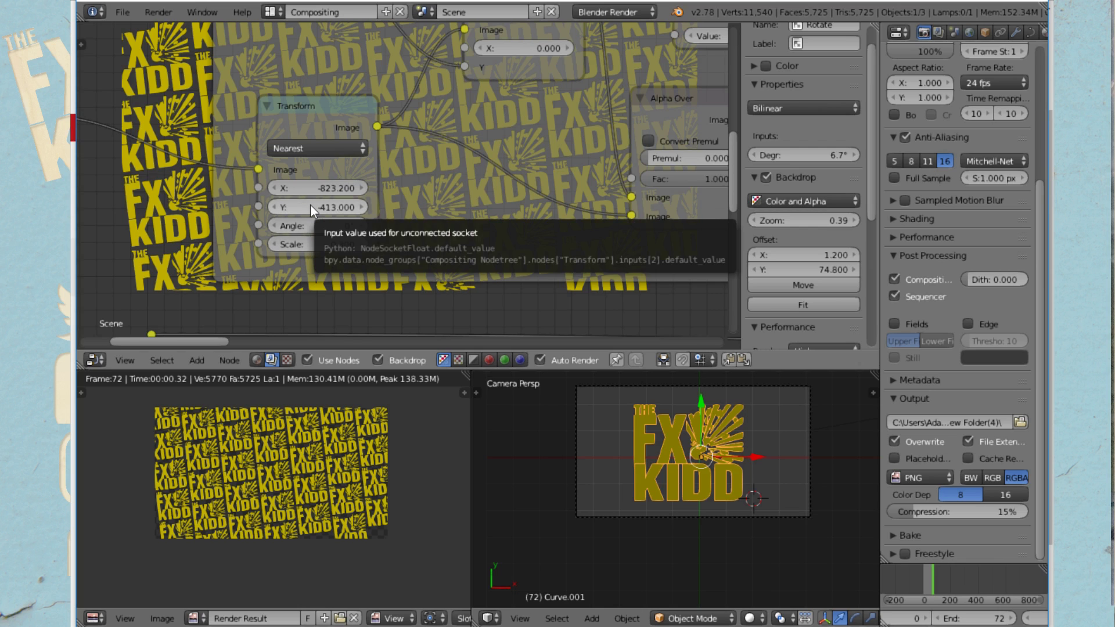
drag(310, 207, 230, 207)
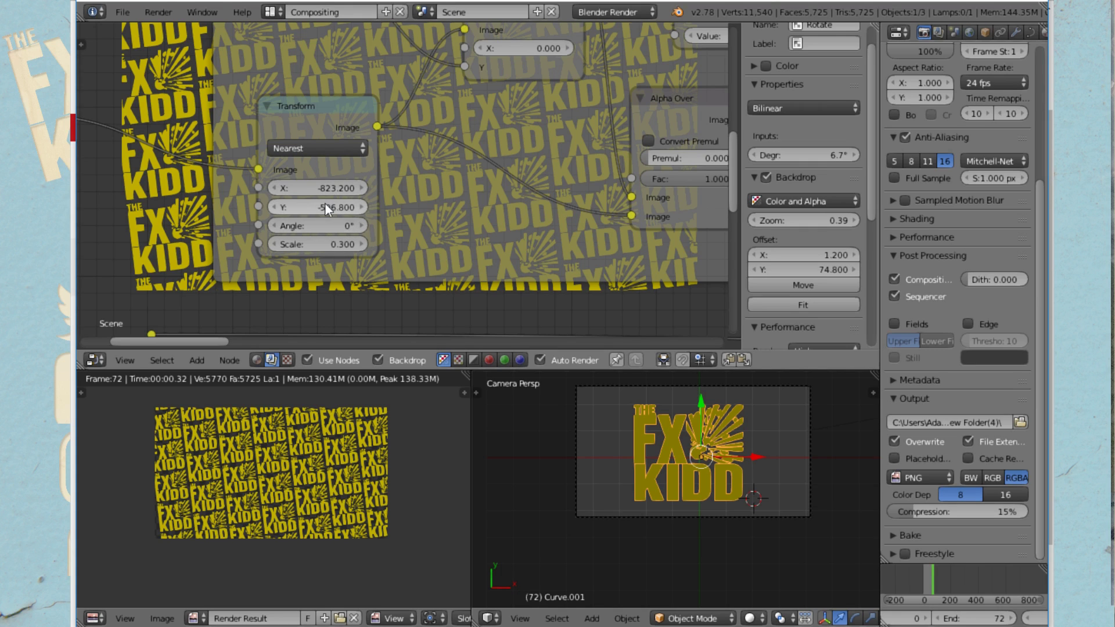
Add a Value input node beside the Transform node and set it to -506.8
click(194, 360)
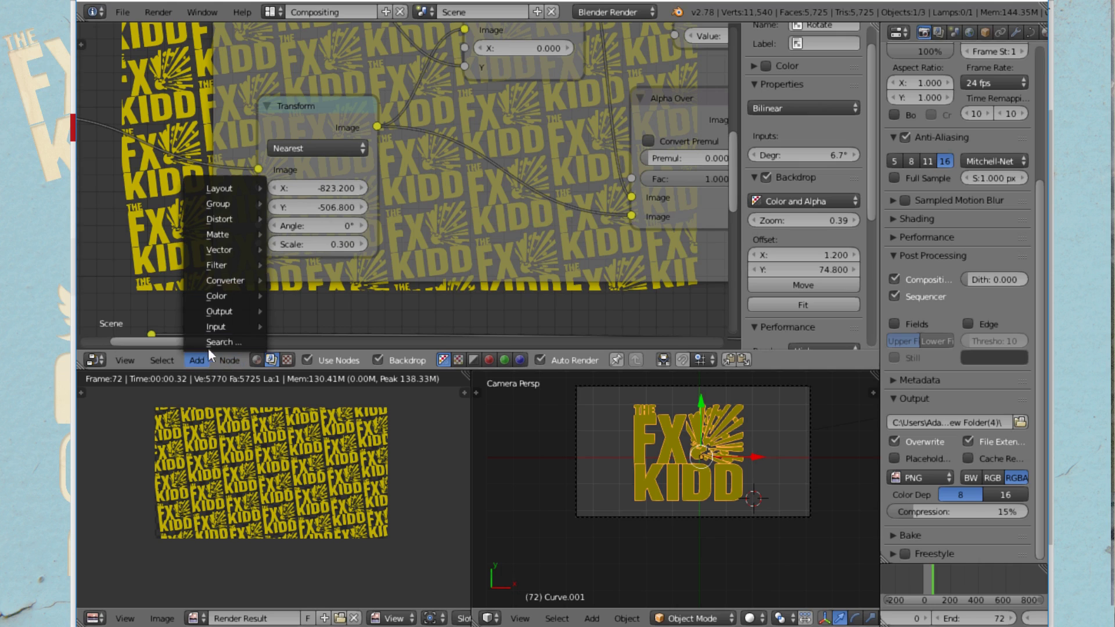
mouse_move(234, 328)
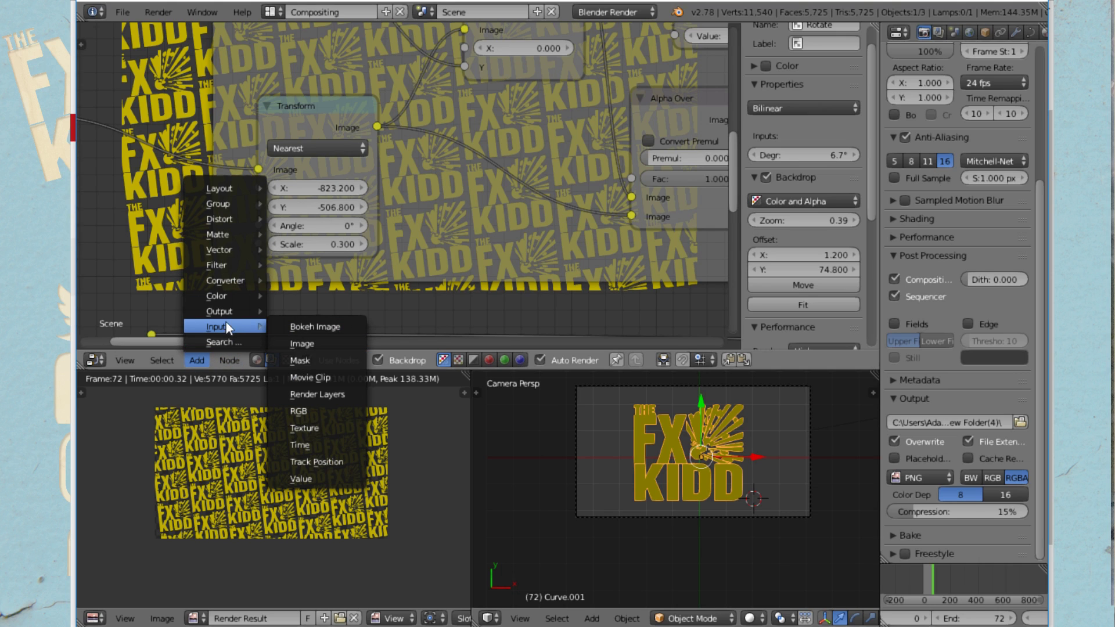
click(314, 477)
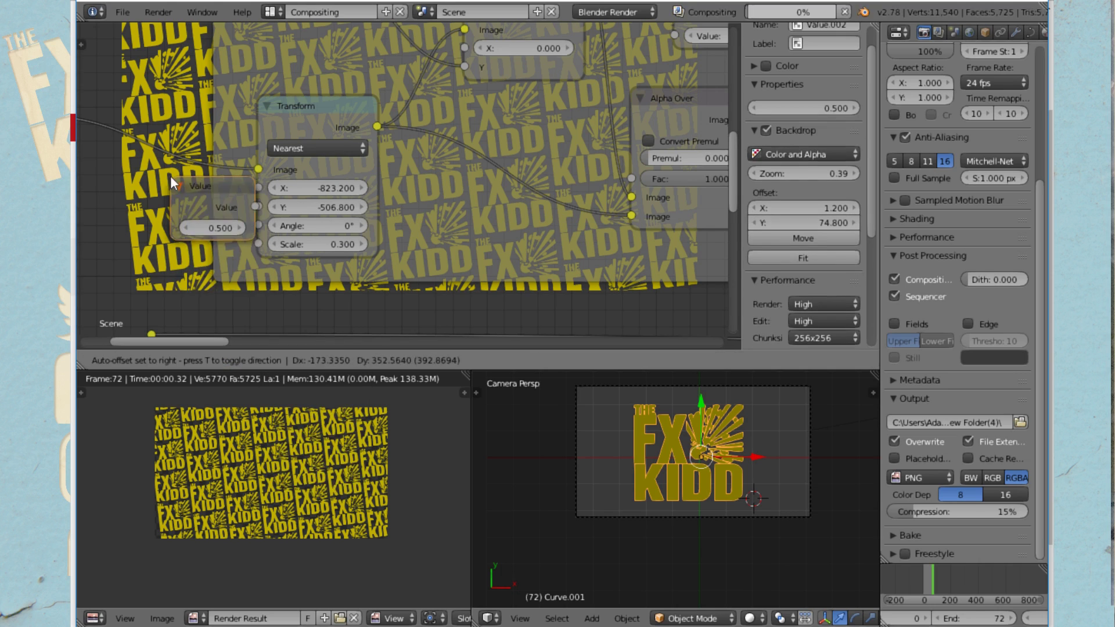
click(121, 194)
click(169, 240)
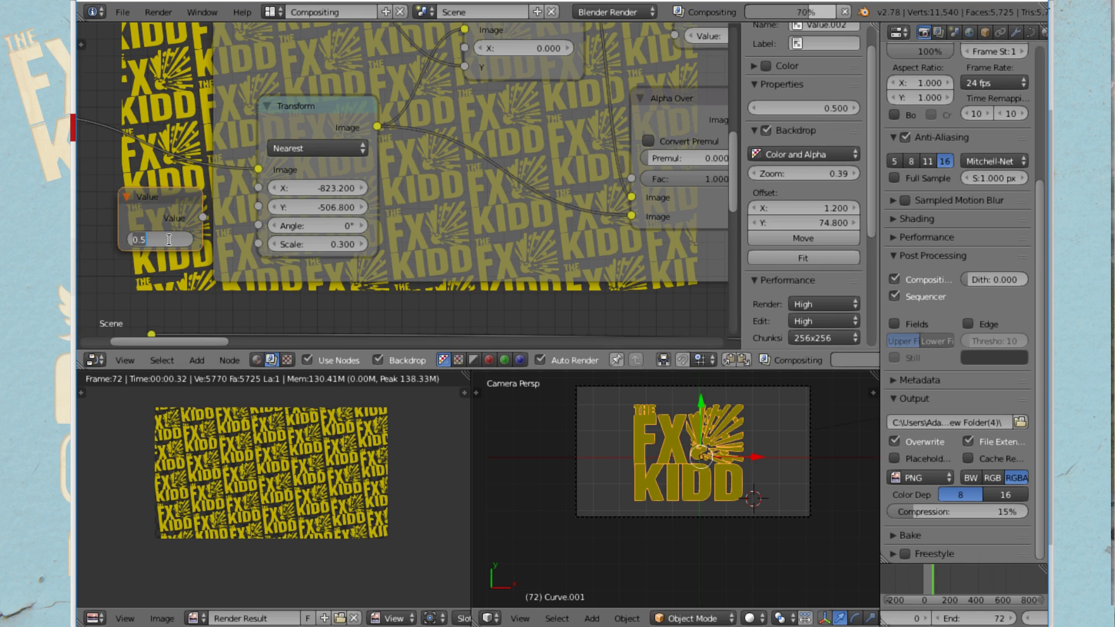
key(BackSpace)
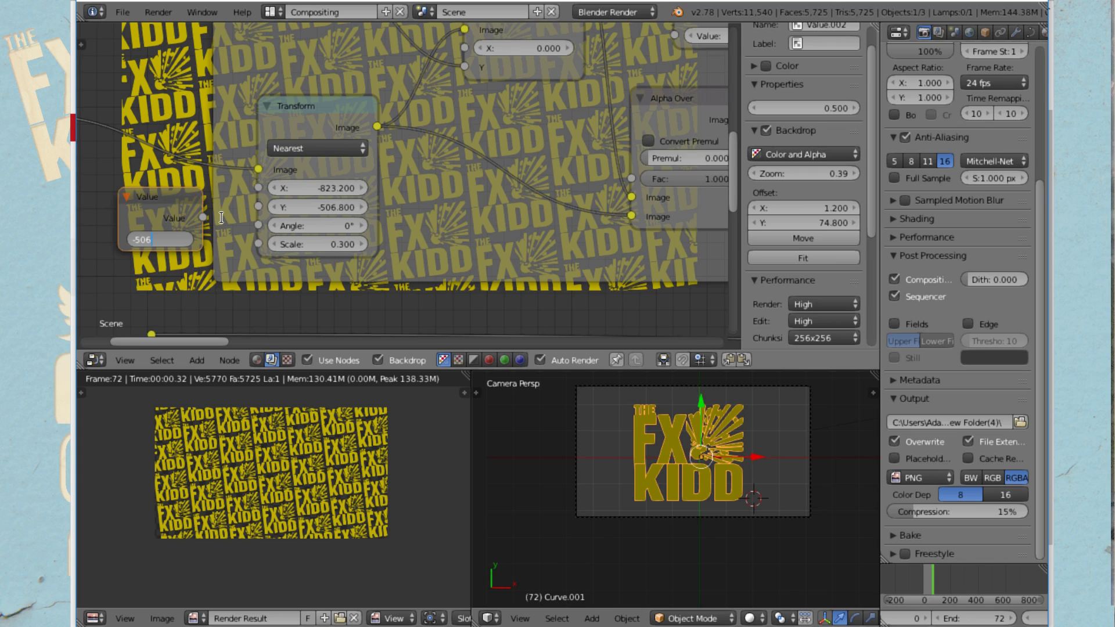
text(-506.8)
key(Return)
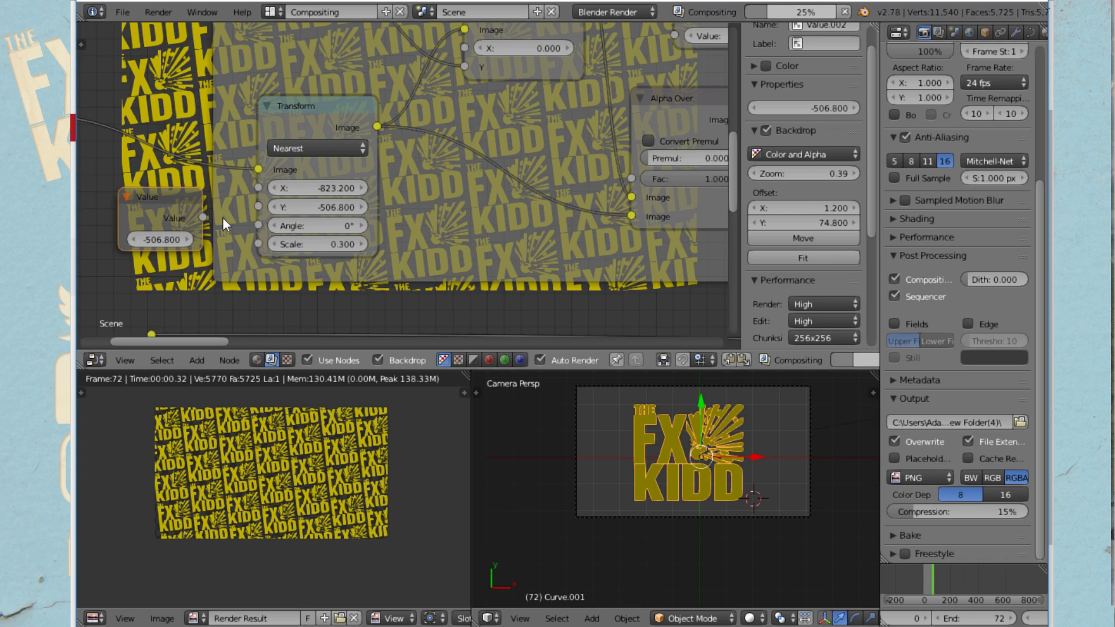
Connect the Value node's output to the Transform node's Y input, with the unlinked Y value also set to -506.800
mouse_move(202, 218)
mouse_down()
mouse_move(257, 205)
mouse_move(204, 214)
mouse_up()
key(BackSpace)
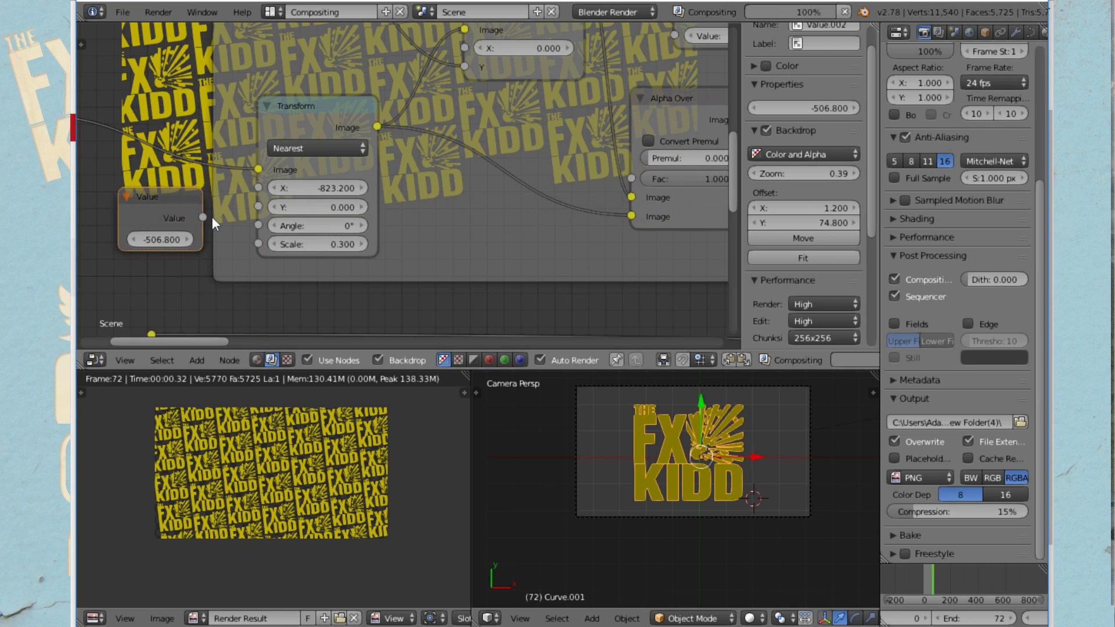
drag(204, 218, 267, 208)
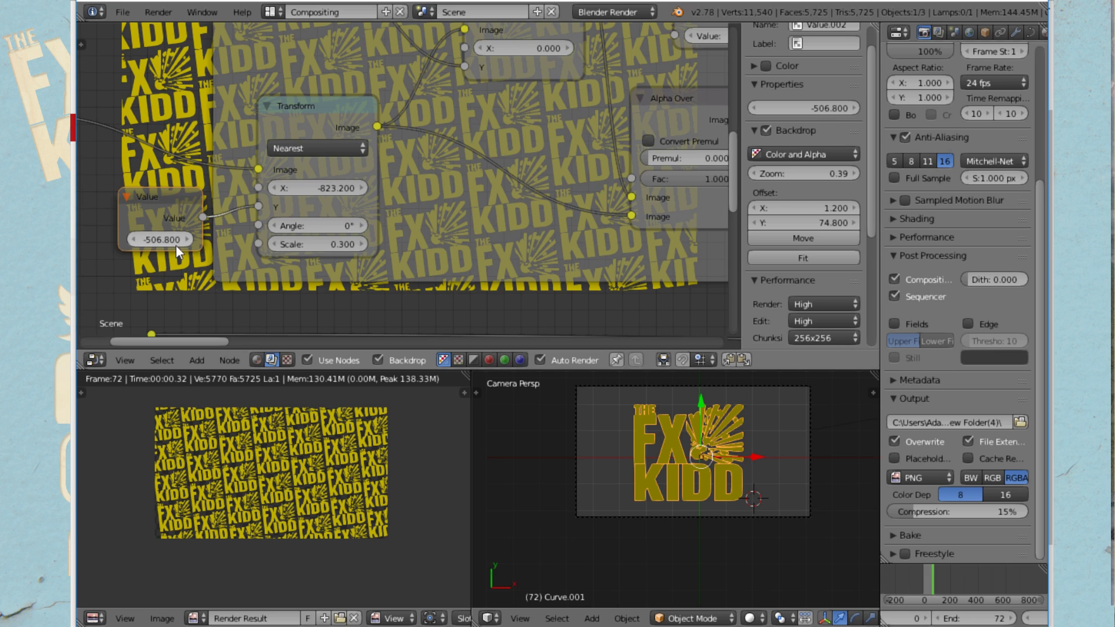
drag(258, 207, 236, 208)
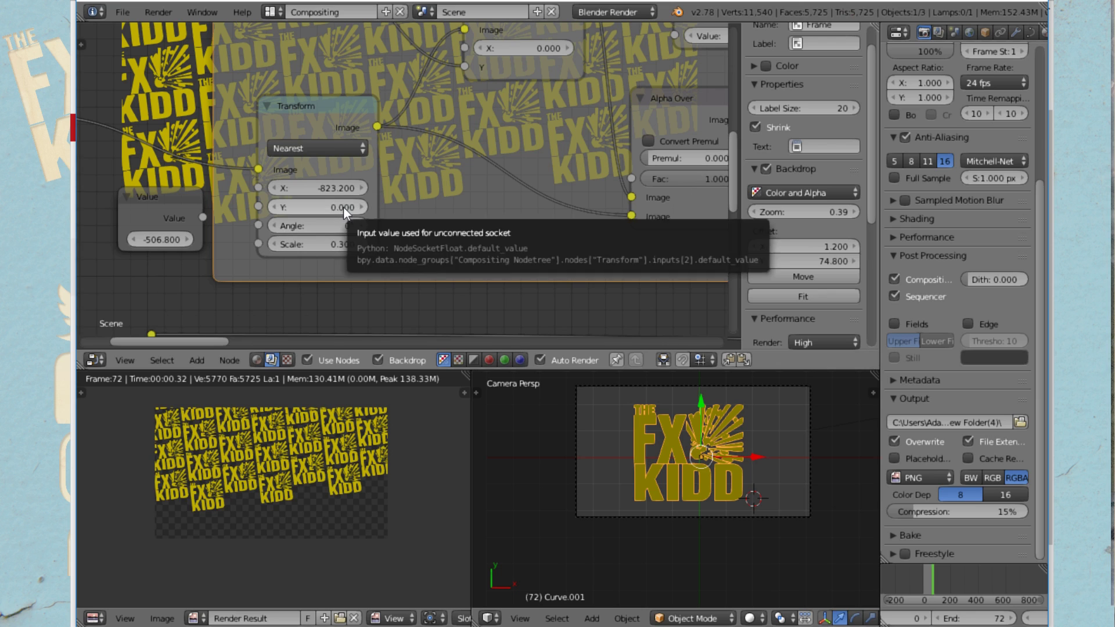
text(-506.800)
drag(203, 217, 265, 208)
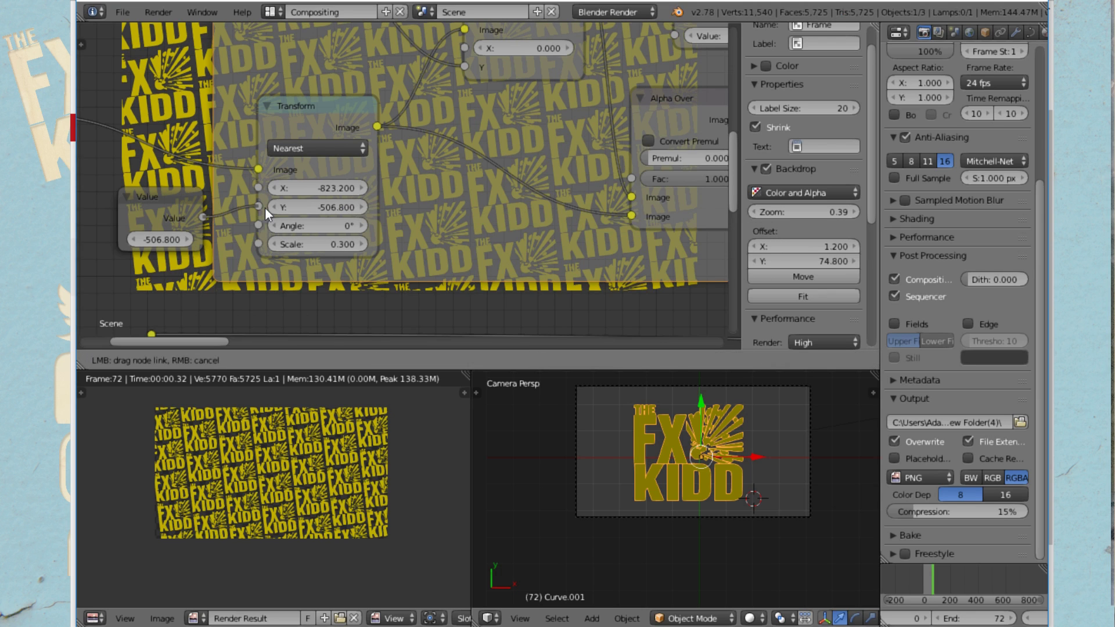
drag(265, 207, 265, 207)
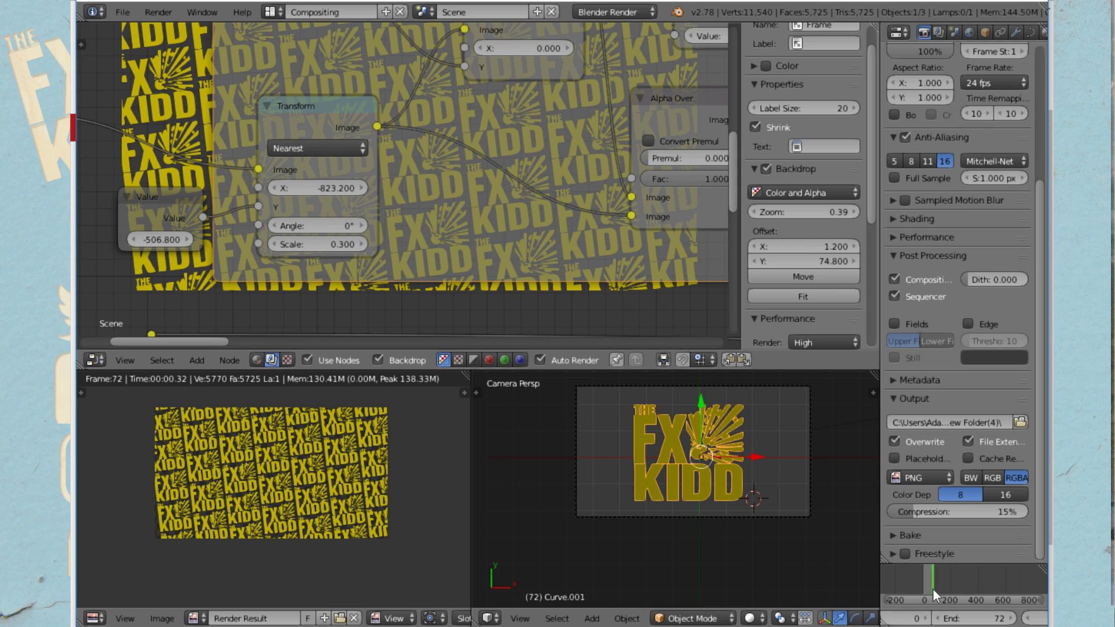
Keyframe the Value node's number at frame 0 and set the animation's end frame to 250
drag(933, 588, 915, 586)
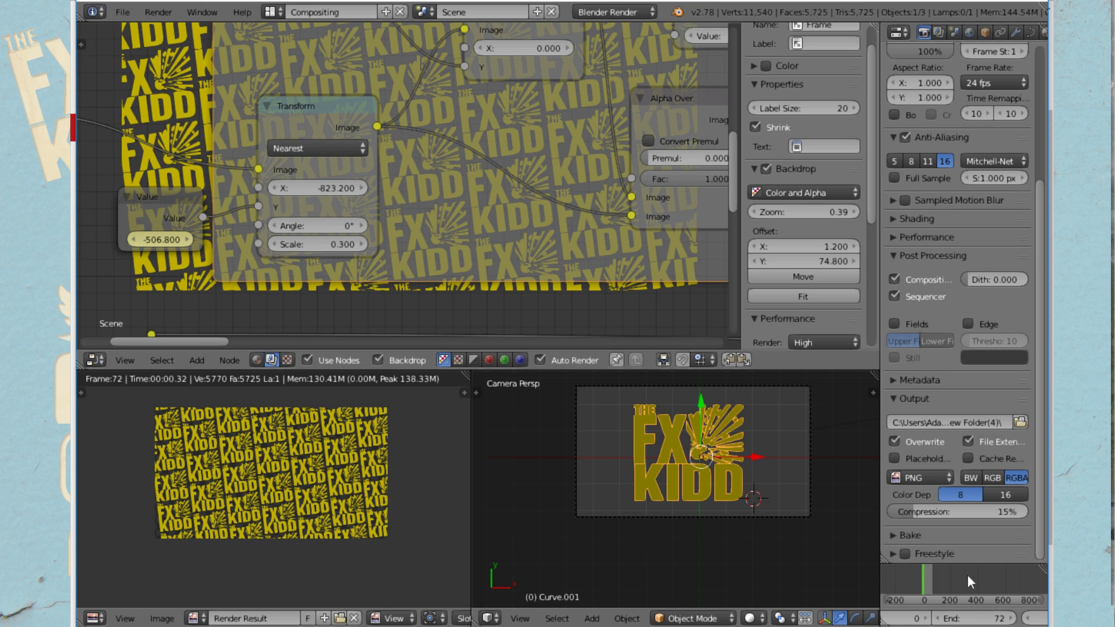
mouse_move(926, 583)
mouse_down()
mouse_move(946, 580)
mouse_move(922, 577)
mouse_move(932, 580)
mouse_up()
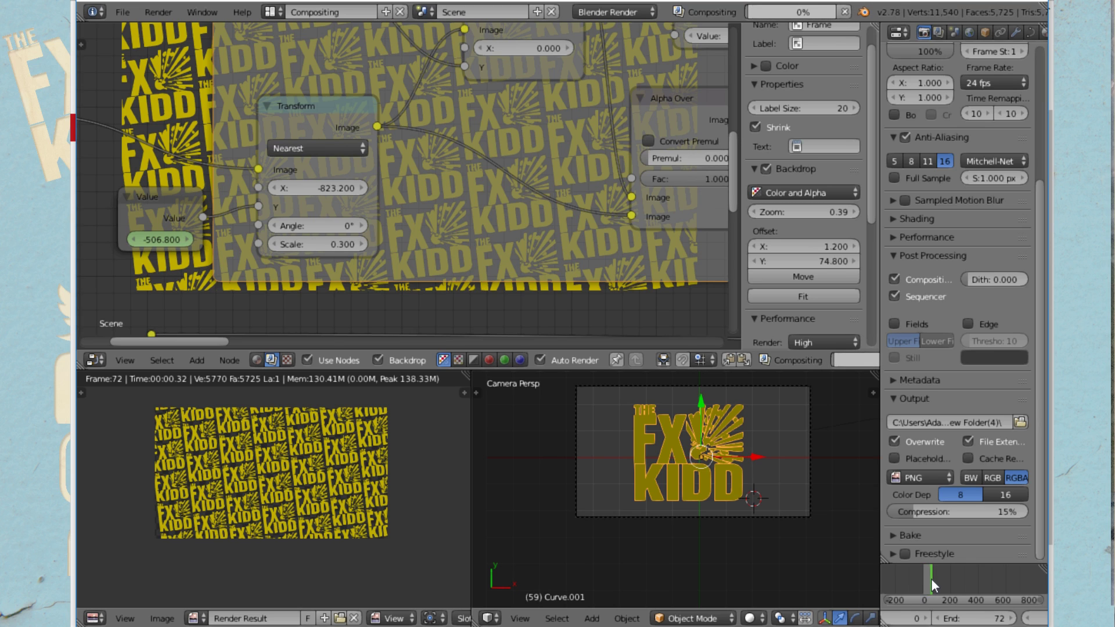
click(982, 619)
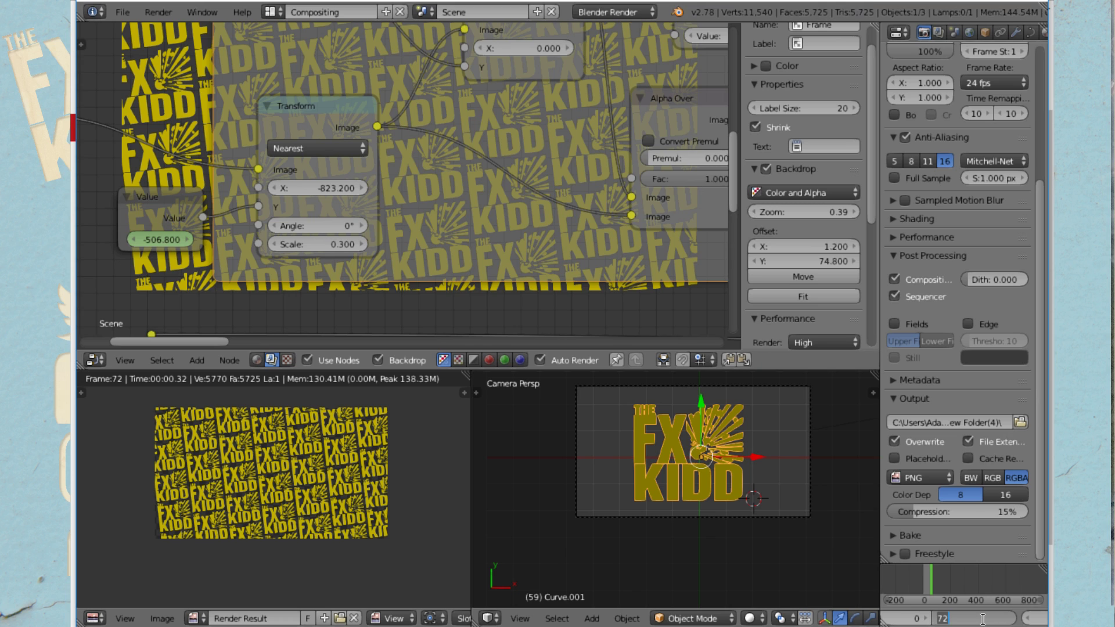
key(Return)
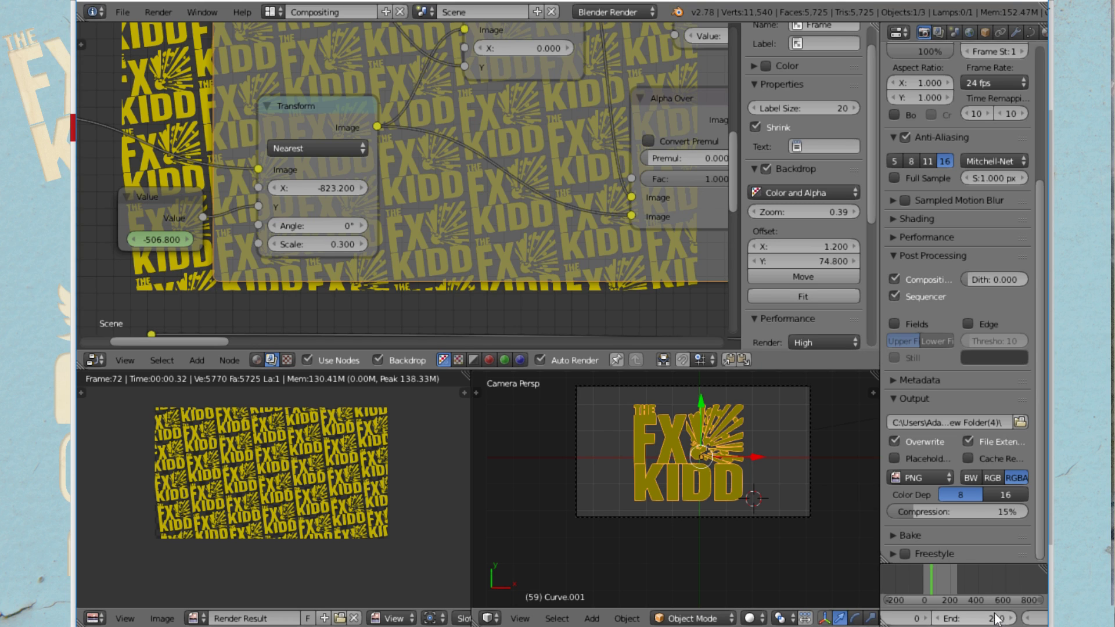
Set the current frame to 250, ready to edit the Value node
click(959, 578)
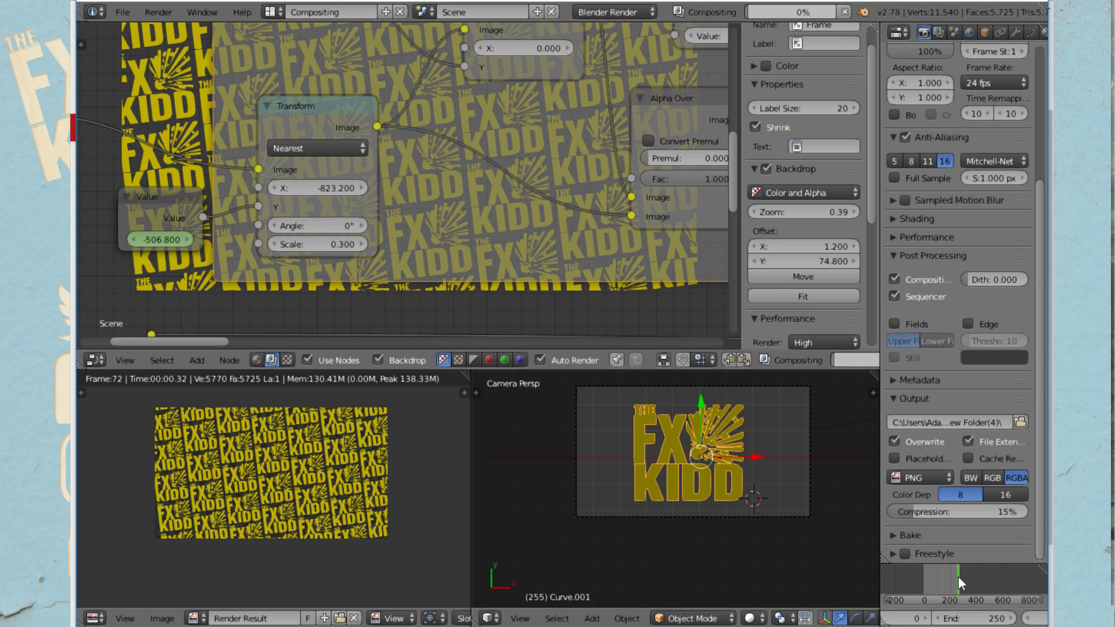
scroll(959, 618, right, 2)
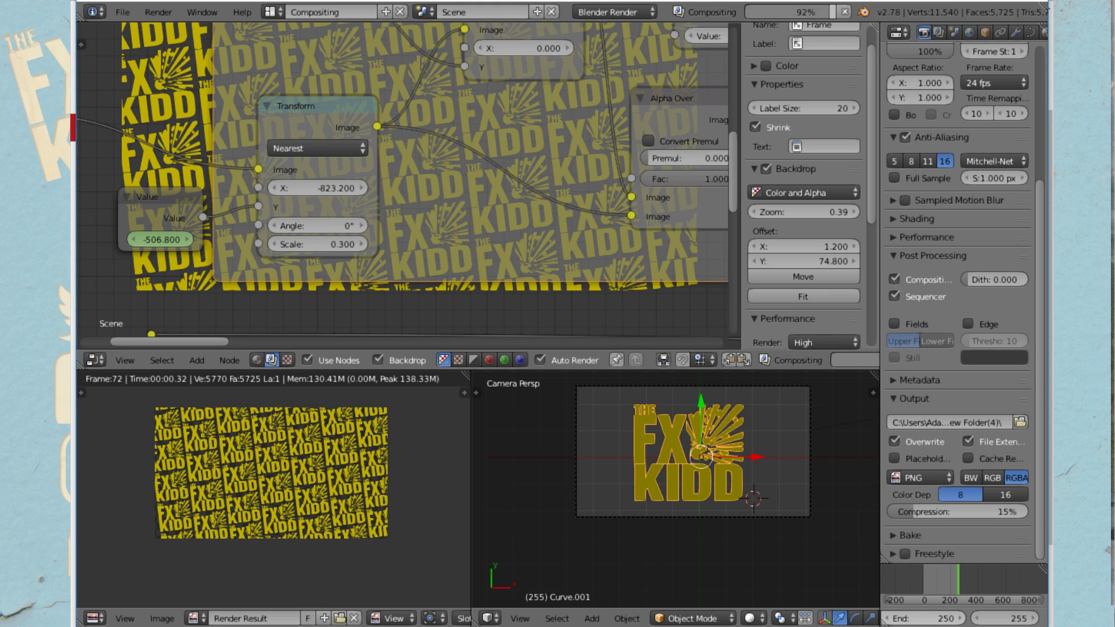
middle_drag(980, 621, 963, 621)
click(963, 621)
click(964, 621)
click(963, 621)
click(963, 621)
click(963, 622)
click(963, 622)
click(1017, 619)
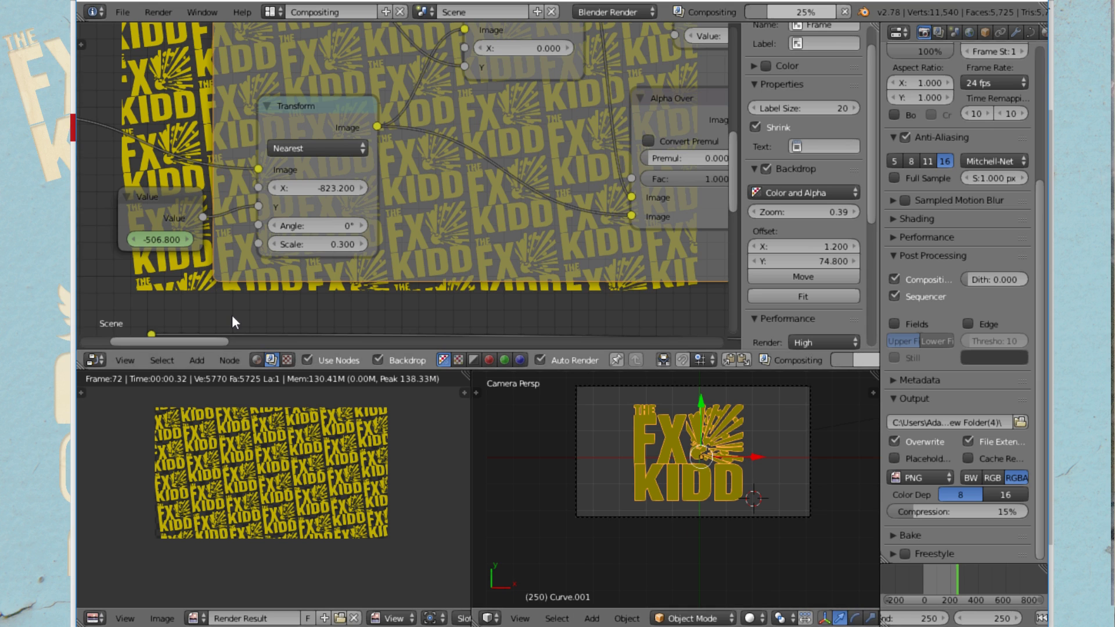
middle_drag(221, 240, 239, 245)
scroll(238, 245, up, 3)
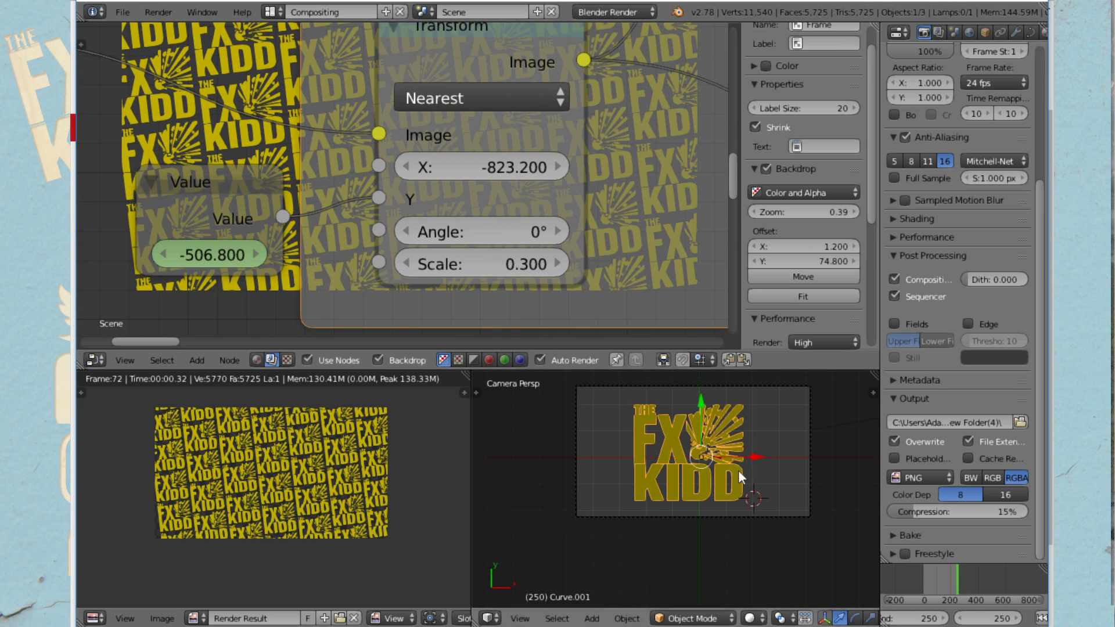
Set the Value node driving the Transform's Y to -1118.80 at frame 250, with the backdrop zoom reduced to 0.25
drag(191, 255, 0, 254)
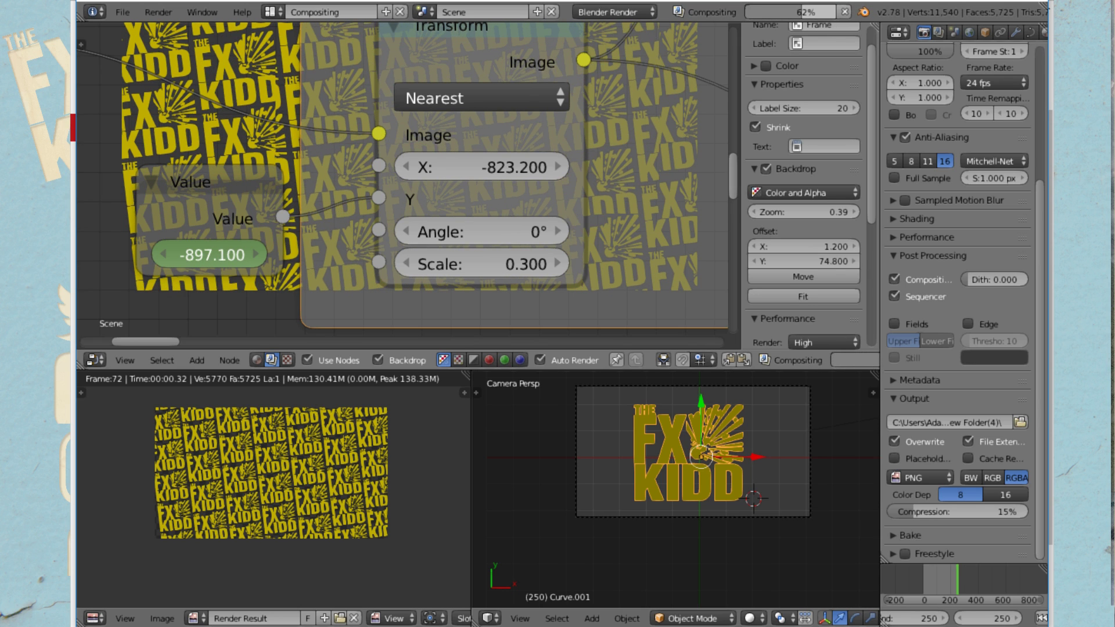
scroll(640, 135, down, 1)
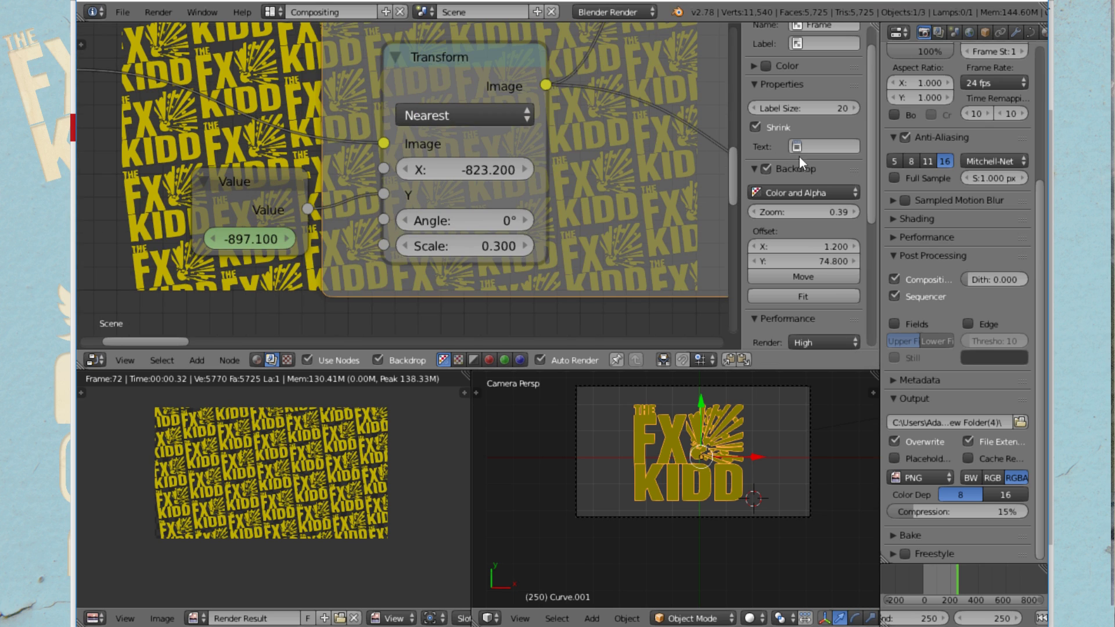
drag(840, 215, 825, 215)
mouse_move(247, 239)
mouse_down()
mouse_move(106, 239)
mouse_move(233, 243)
mouse_up()
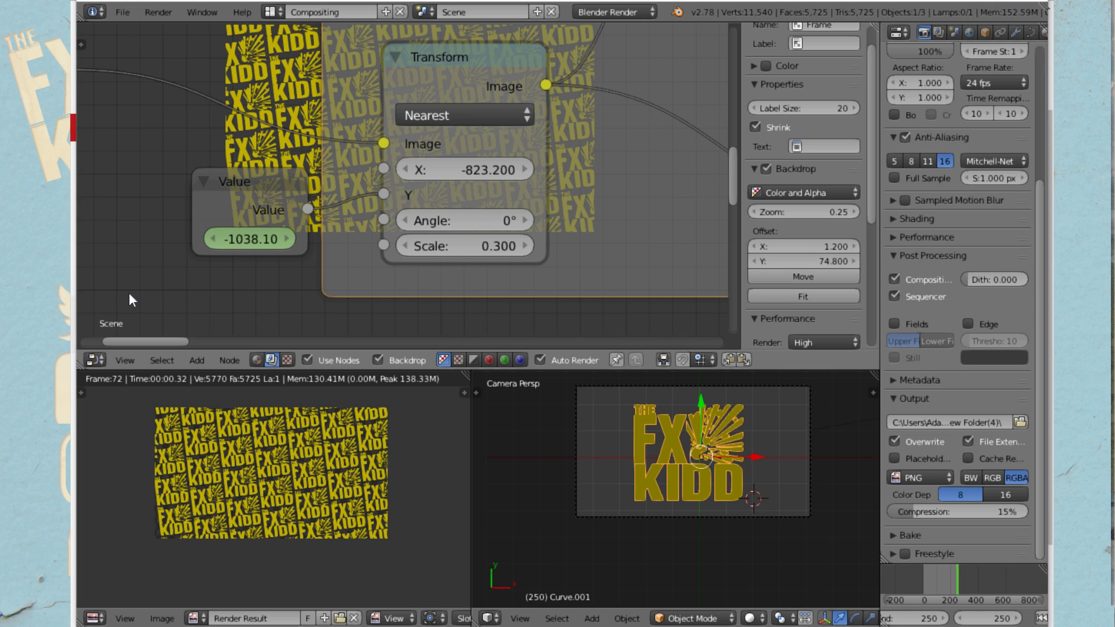
drag(253, 238, 128, 239)
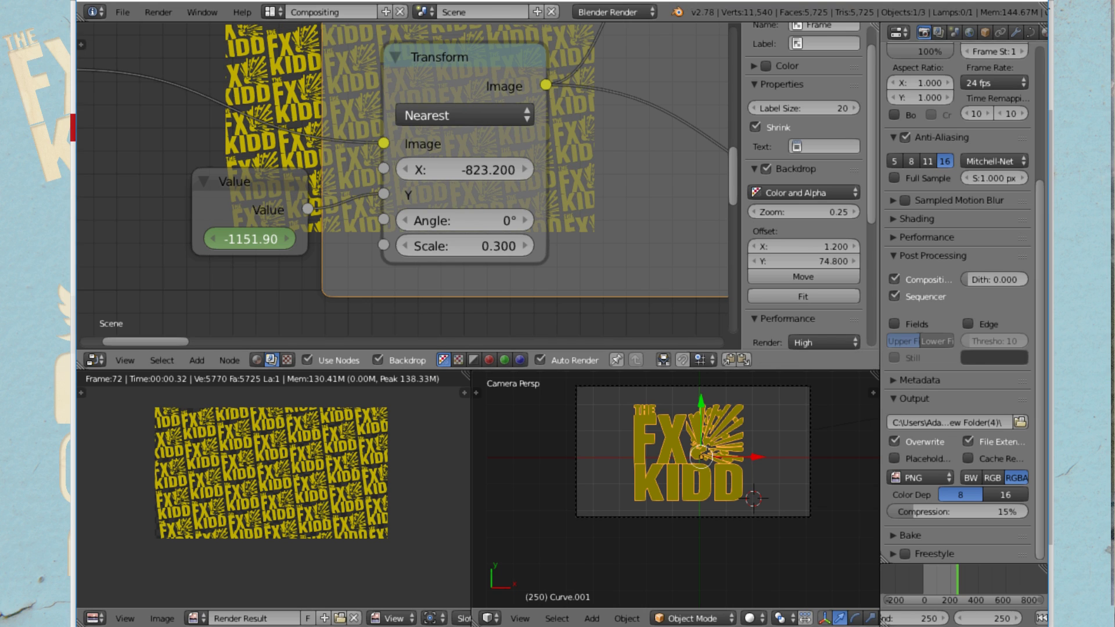
drag(128, 239, 152, 238)
drag(254, 238, 255, 239)
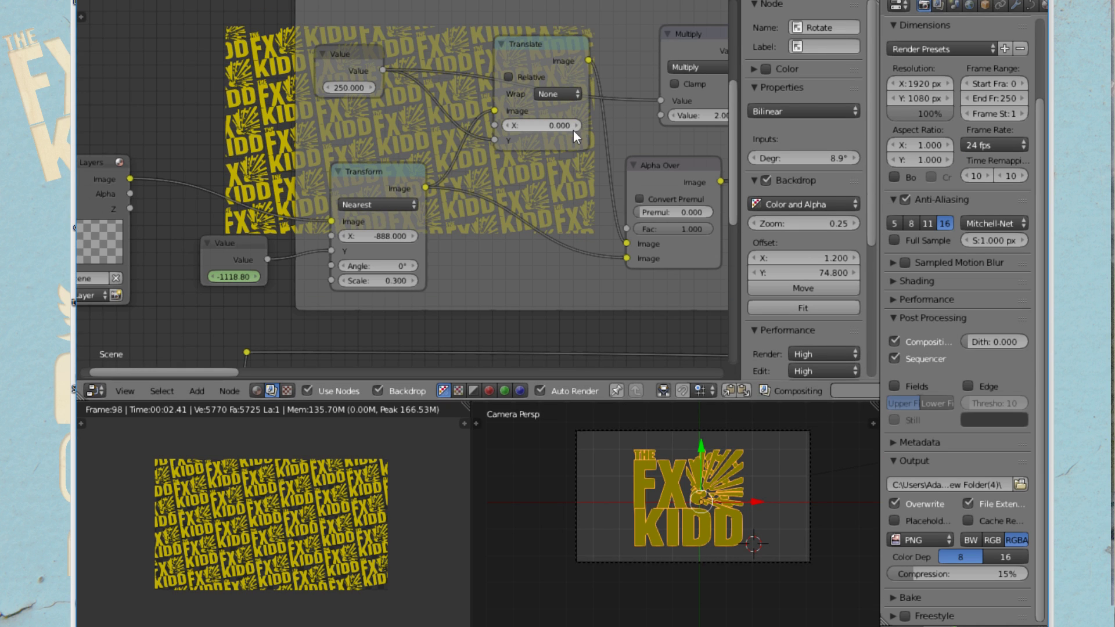
Add an Alpha Over color node on the link directly after the Rotate node
scroll(571, 140, down, 5)
middle_drag(572, 161, 277, 147)
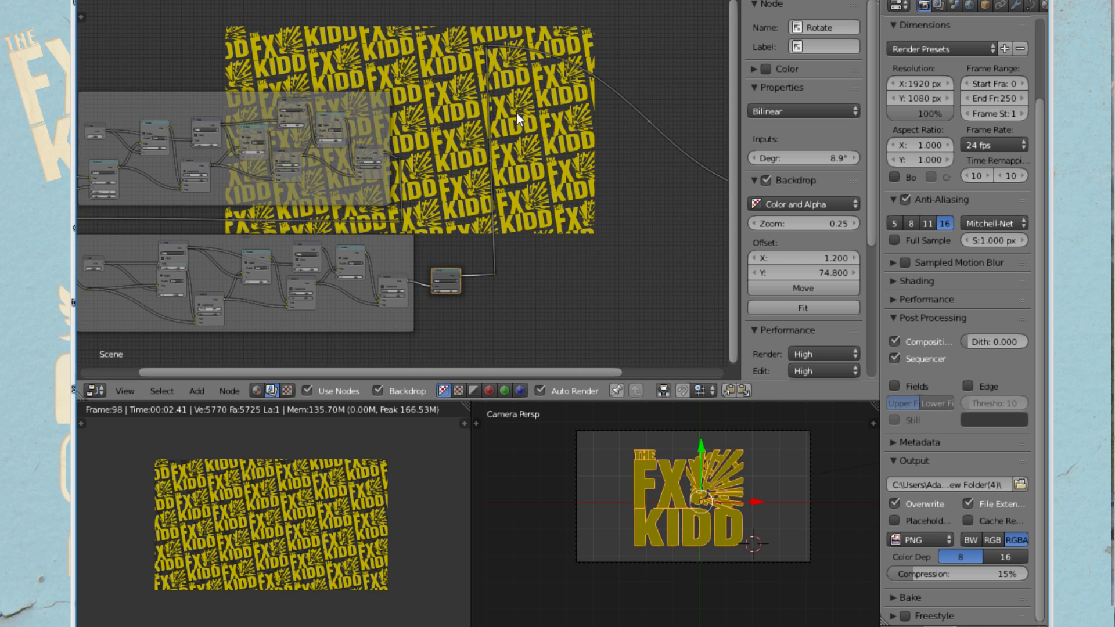
scroll(468, 180, up, 1)
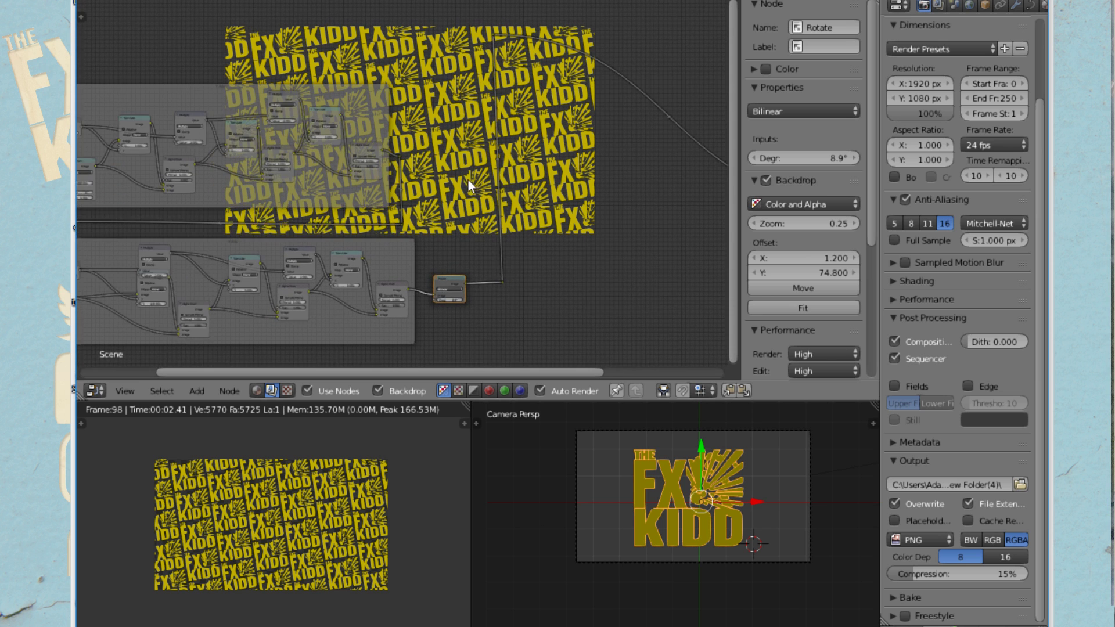
middle_drag(469, 180, 475, 227)
middle_drag(505, 272, 518, 243)
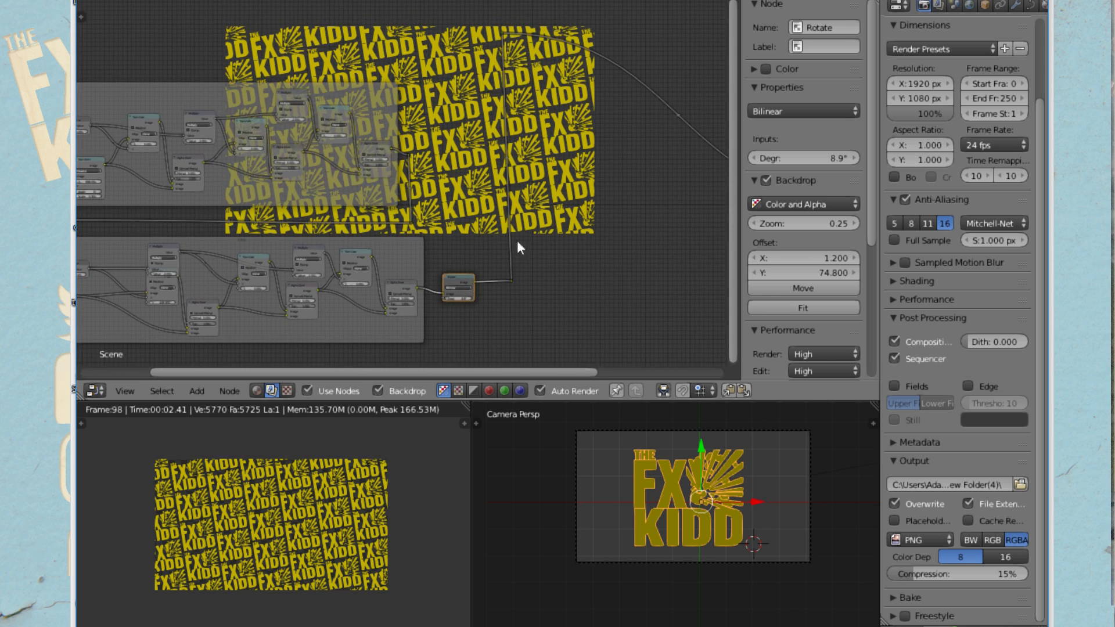
click(197, 392)
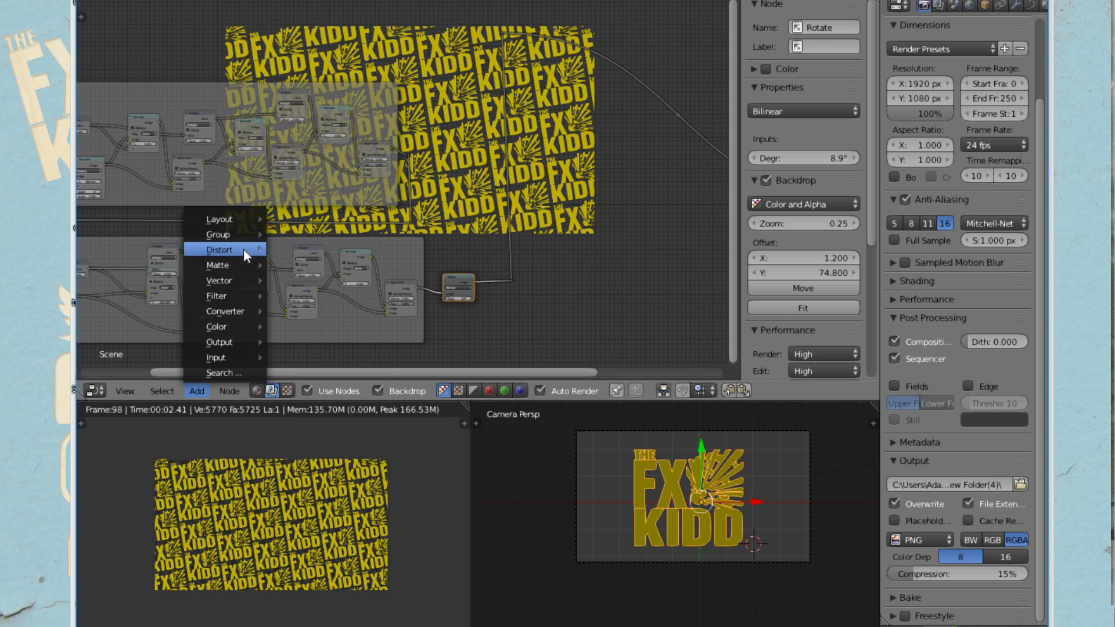
mouse_move(243, 249)
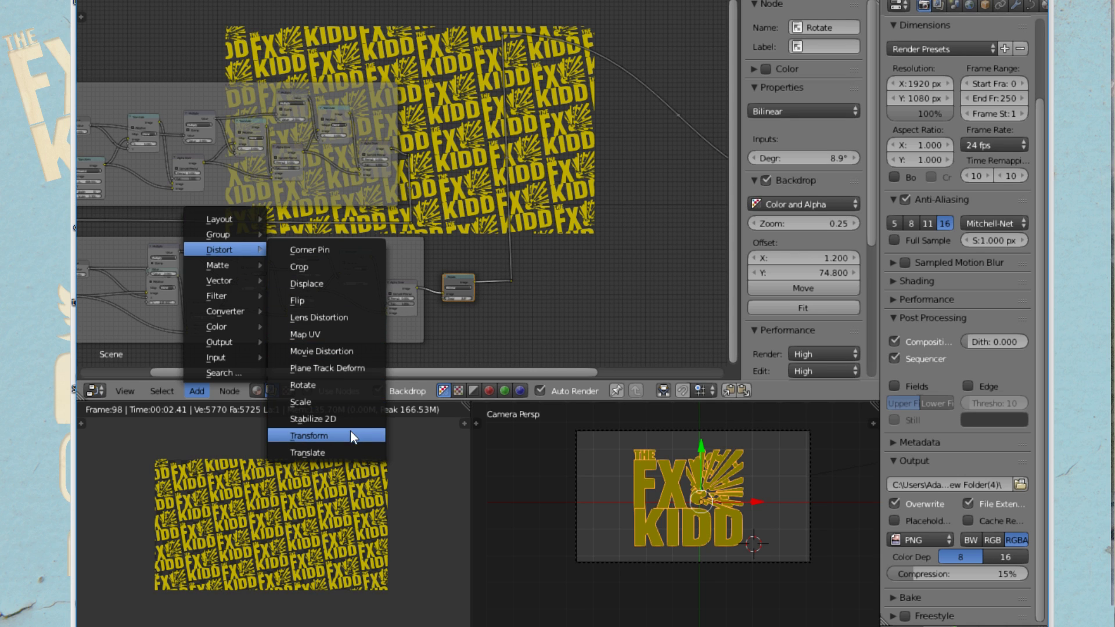
mouse_move(215, 324)
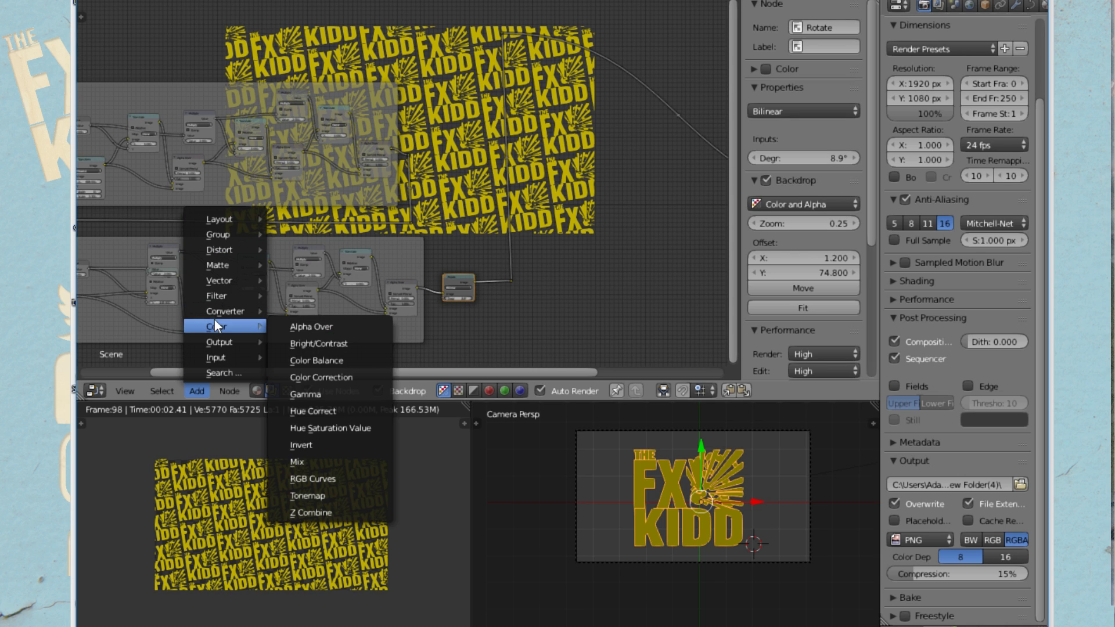
click(327, 327)
click(488, 266)
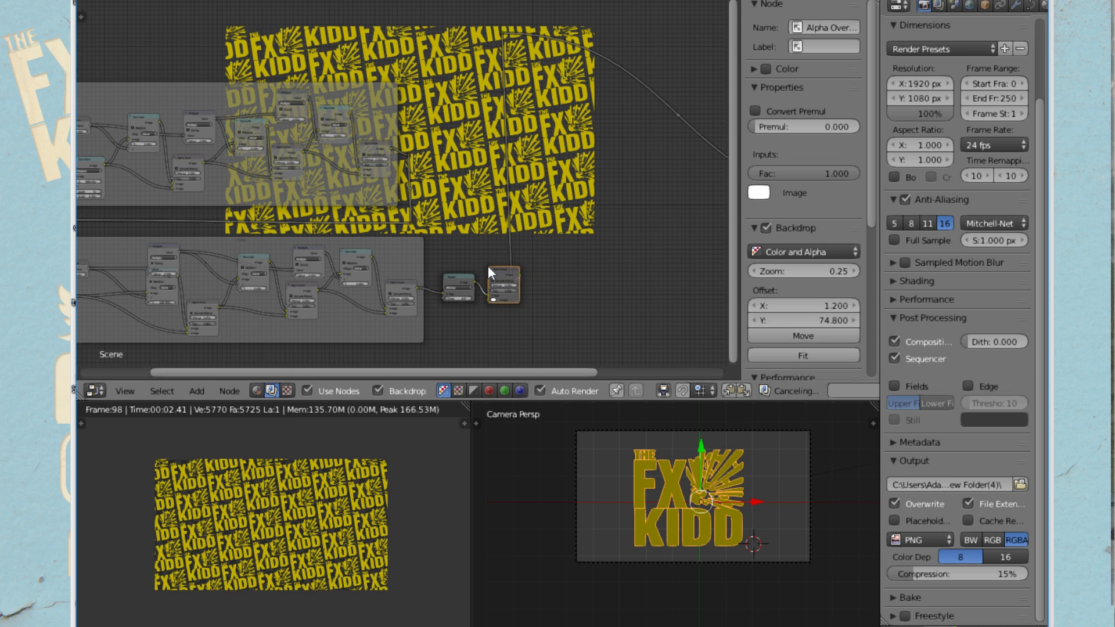
Add an RGB input node below Rotate and wire it into Alpha Over's first Image input, with Rotate feeding the second
scroll(488, 266, up, 2)
scroll(528, 312, up, 5)
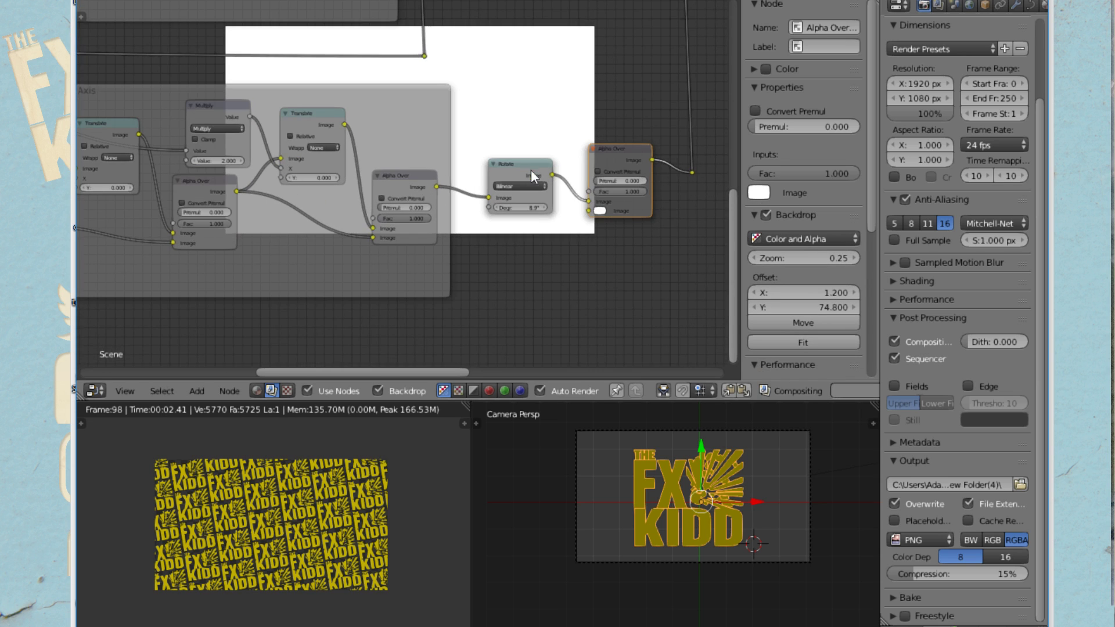
middle_drag(622, 226, 337, 247)
scroll(418, 239, up, 6)
middle_drag(484, 253, 429, 195)
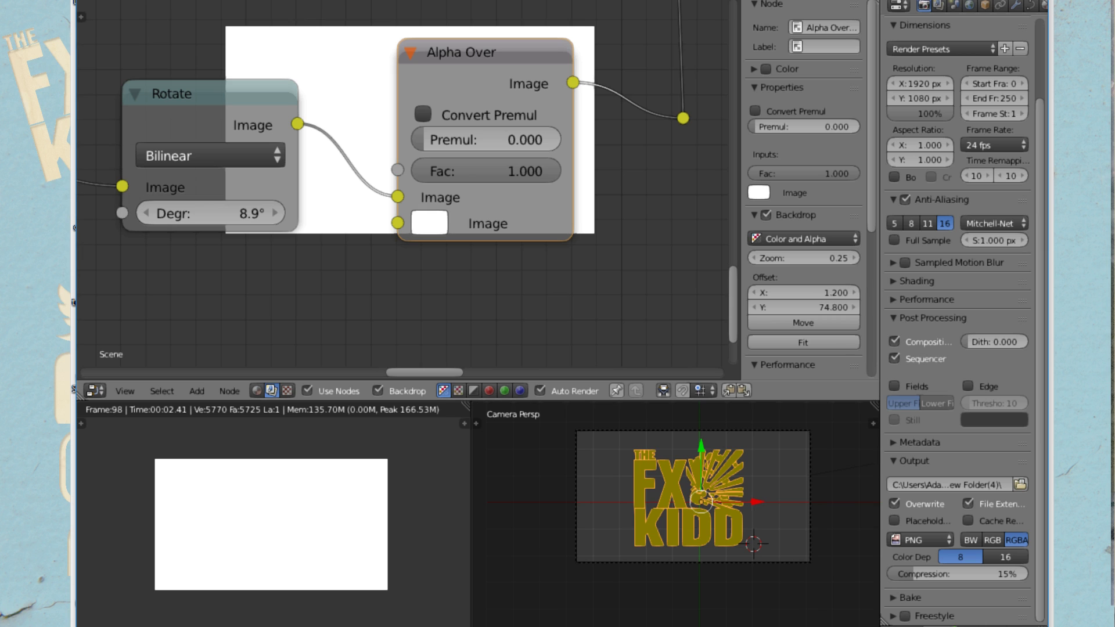
click(197, 391)
mouse_move(230, 391)
mouse_move(195, 393)
mouse_move(209, 359)
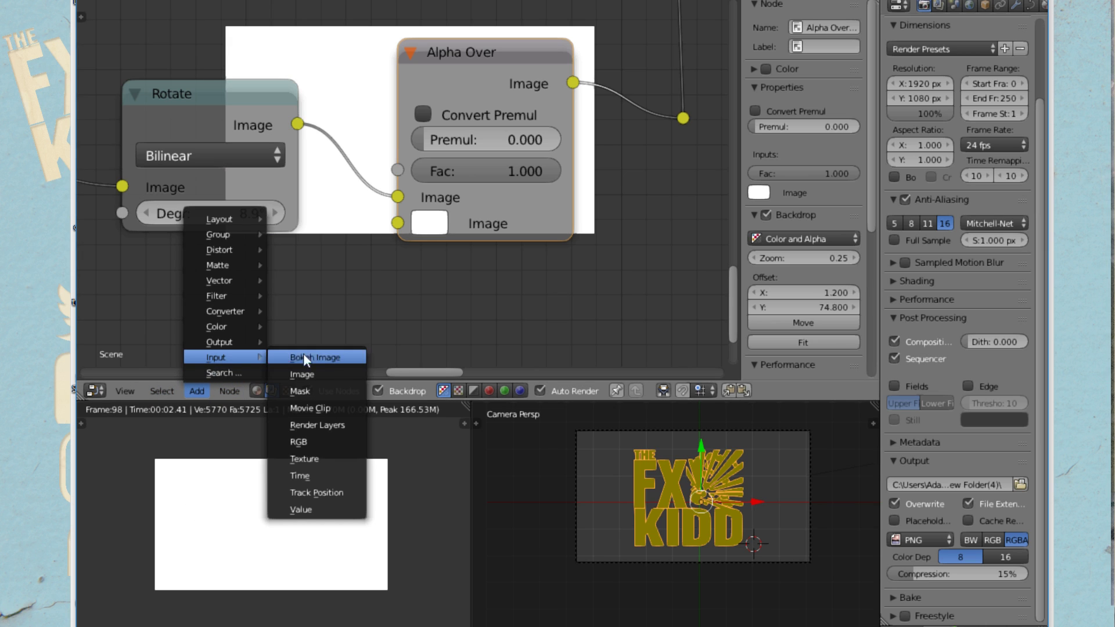
click(345, 441)
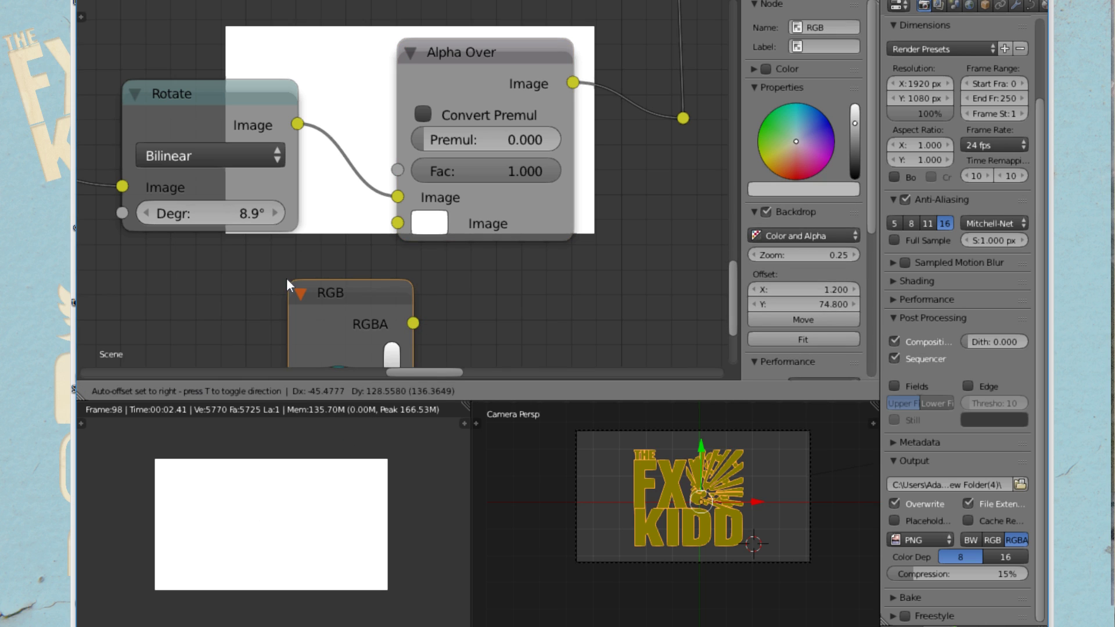
click(203, 252)
drag(329, 298, 399, 184)
drag(399, 193, 397, 223)
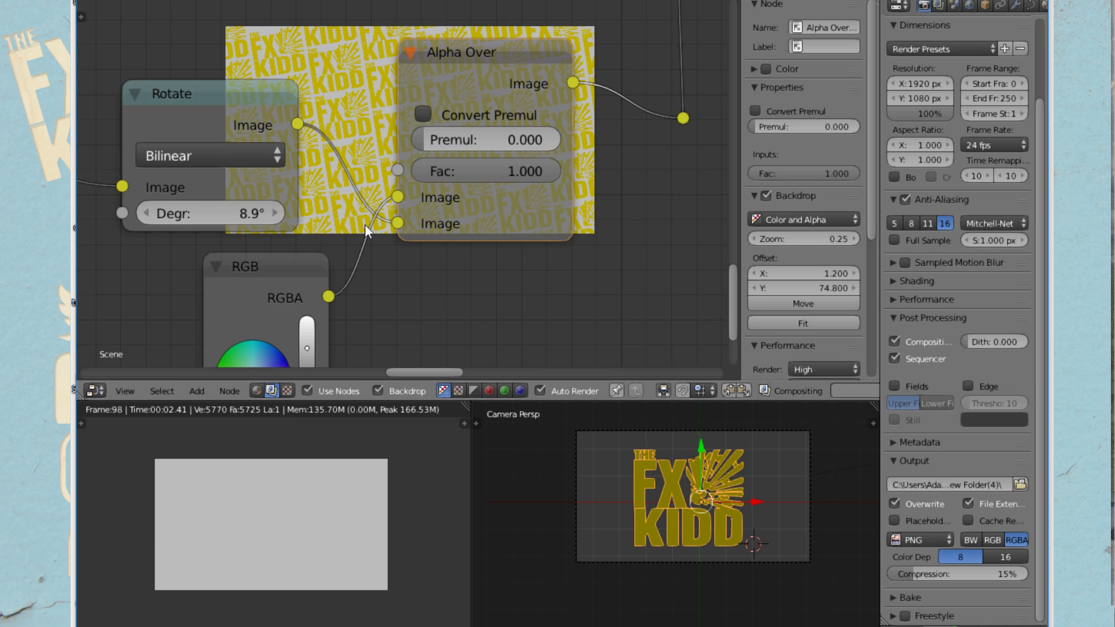
Set the RGB node's color to a saturated medium blue for the pattern's background
scroll(365, 224, down, 1)
middle_drag(338, 284, 324, 169)
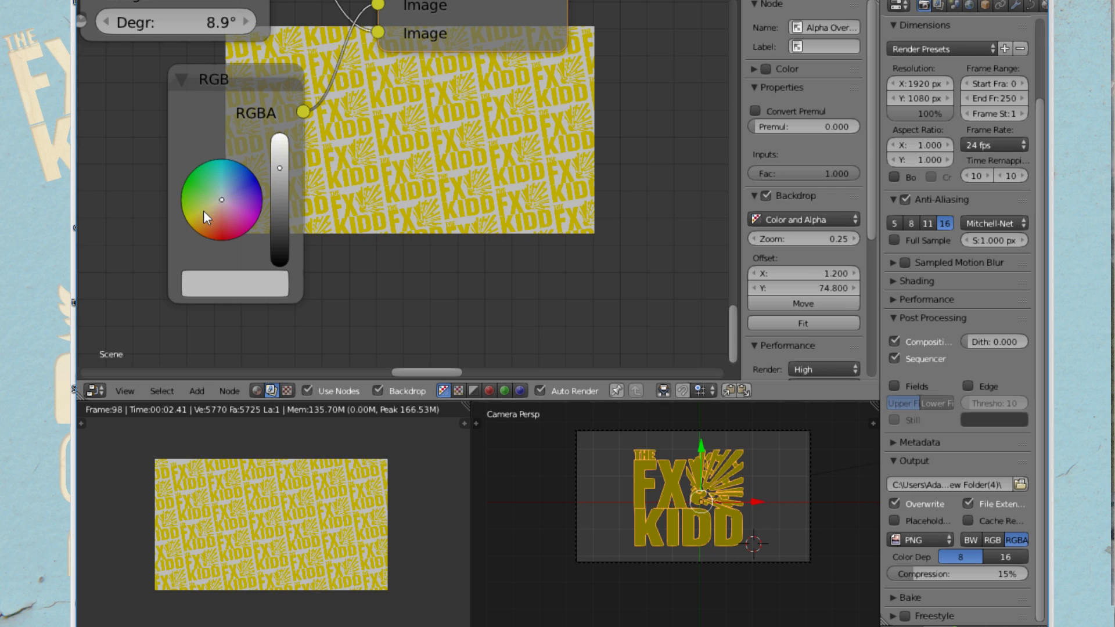
drag(227, 197, 260, 188)
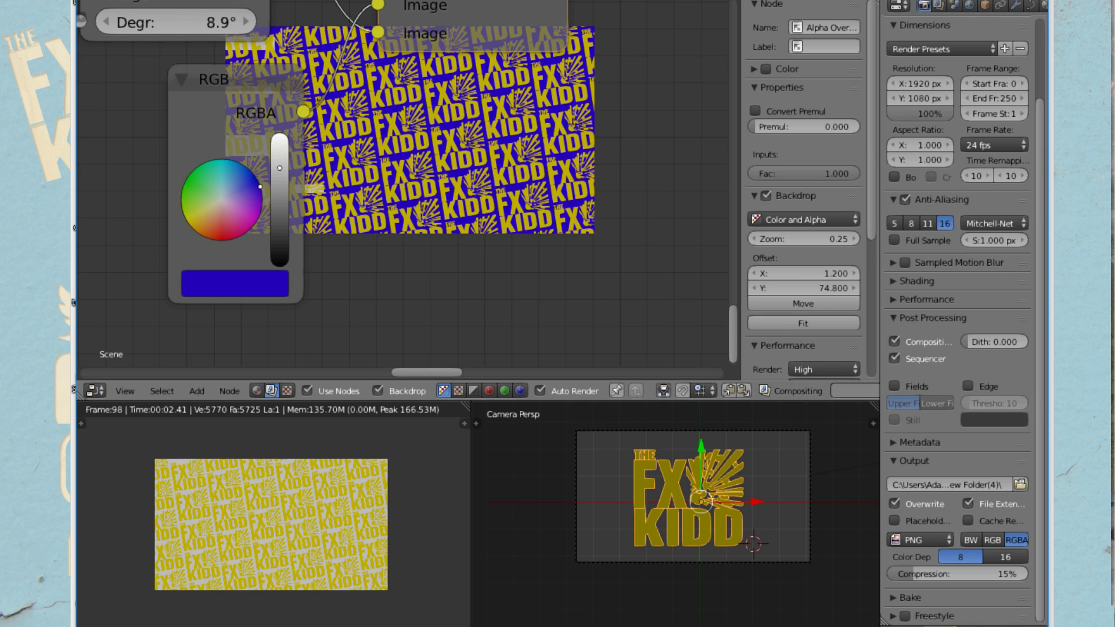
mouse_move(260, 187)
mouse_down()
mouse_move(262, 205)
mouse_move(246, 167)
mouse_up()
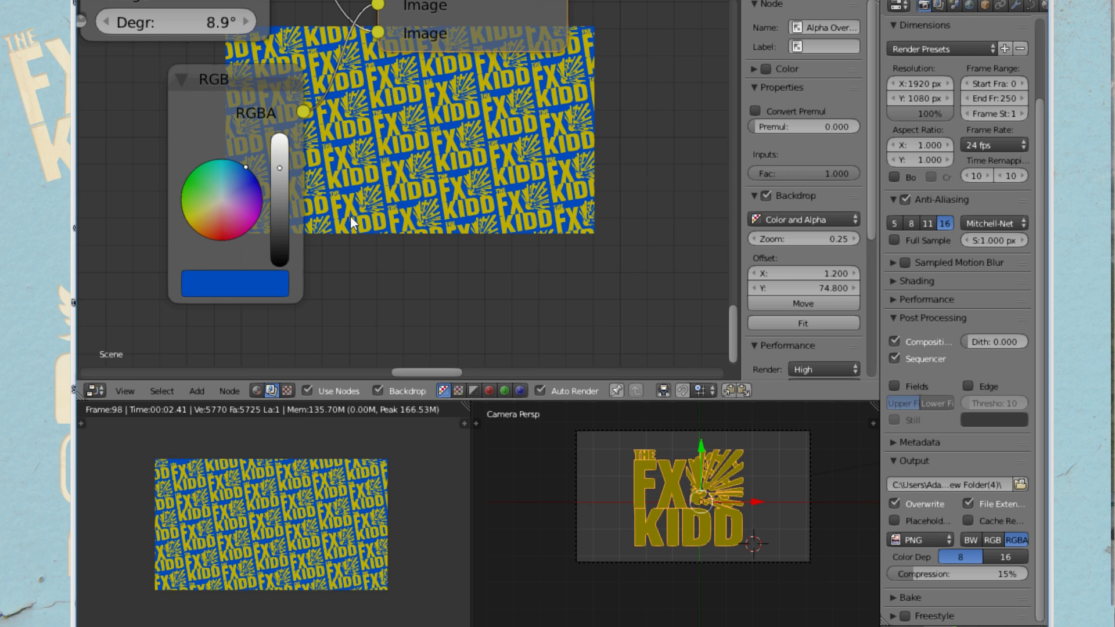
Insert a Hue Saturation Value node on the link between the Render Layers and Transform nodes
scroll(365, 145, down, 6)
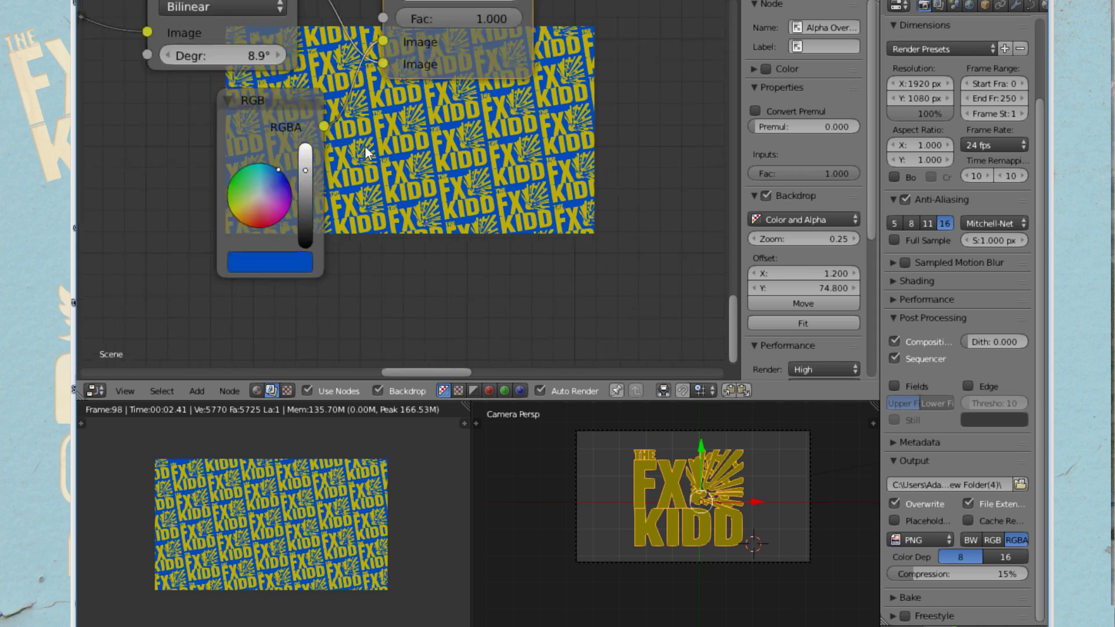
middle_drag(142, 179, 144, 250)
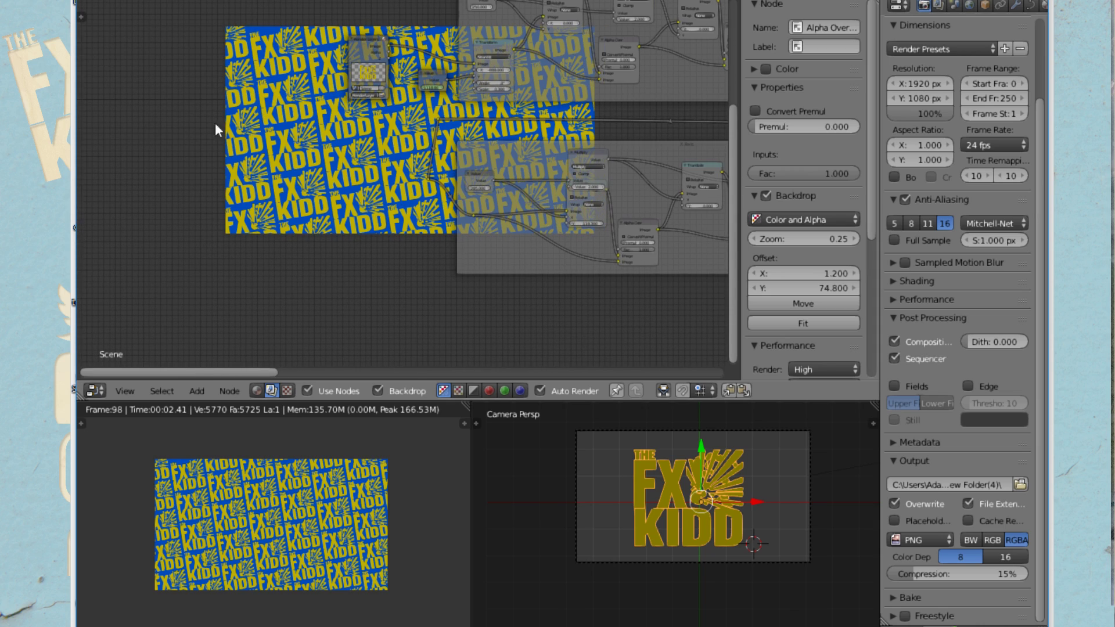
middle_drag(354, 172, 360, 230)
scroll(314, 269, up, 5)
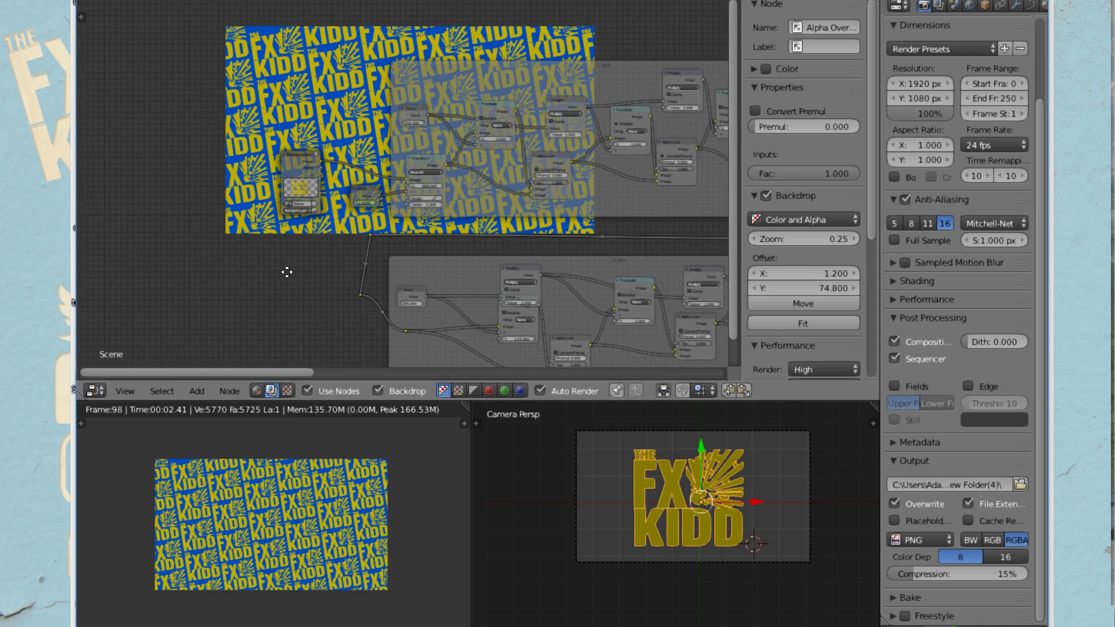
middle_drag(328, 240, 383, 265)
click(197, 389)
click(207, 392)
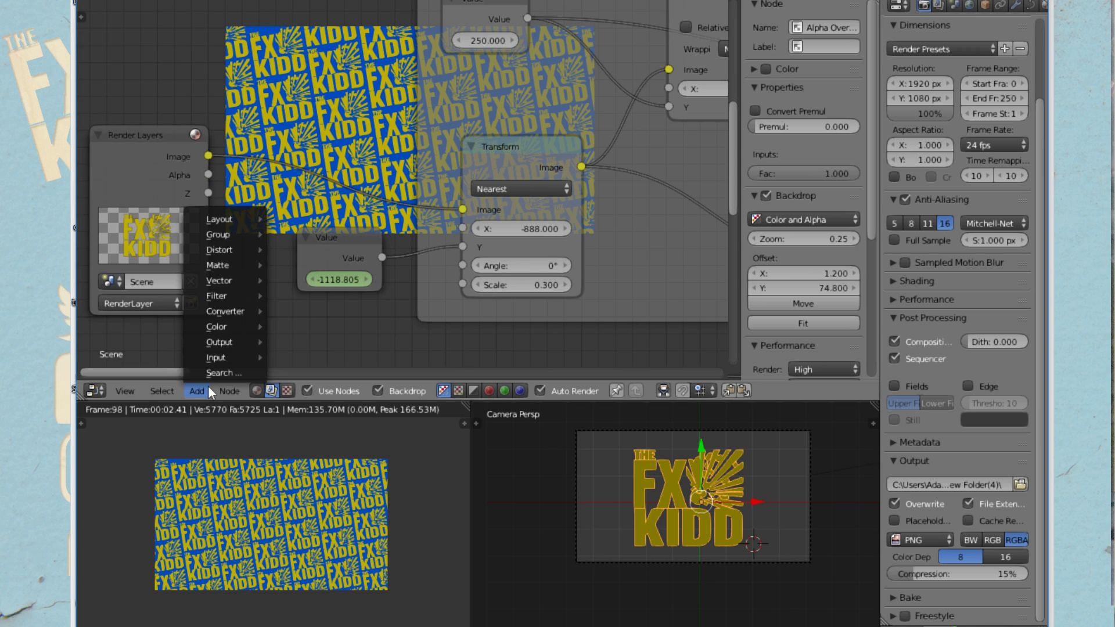
mouse_move(245, 323)
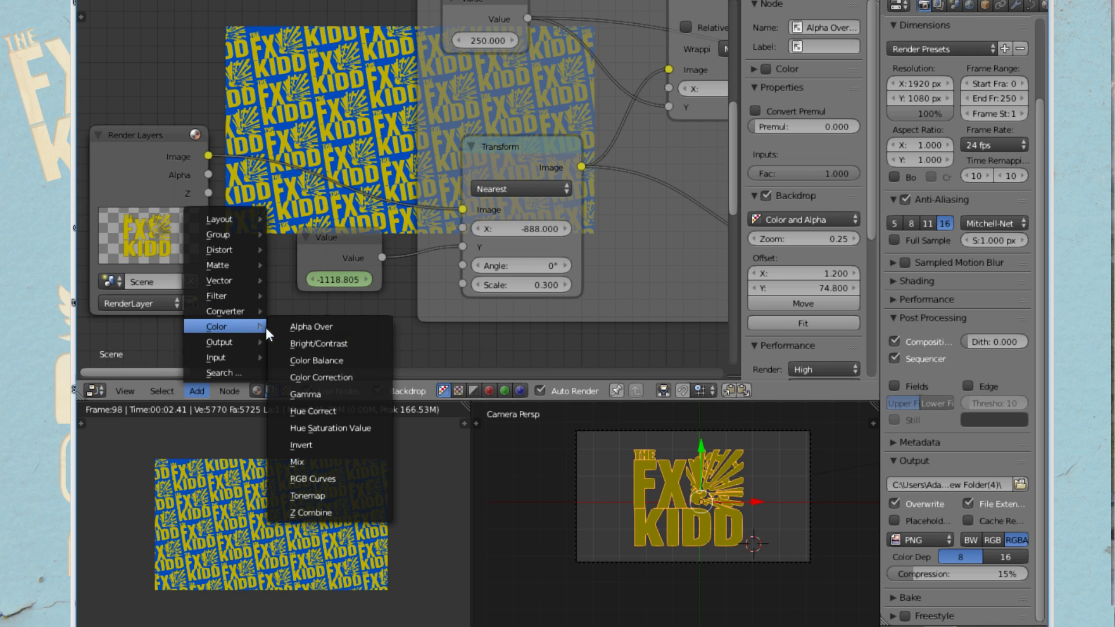
click(341, 424)
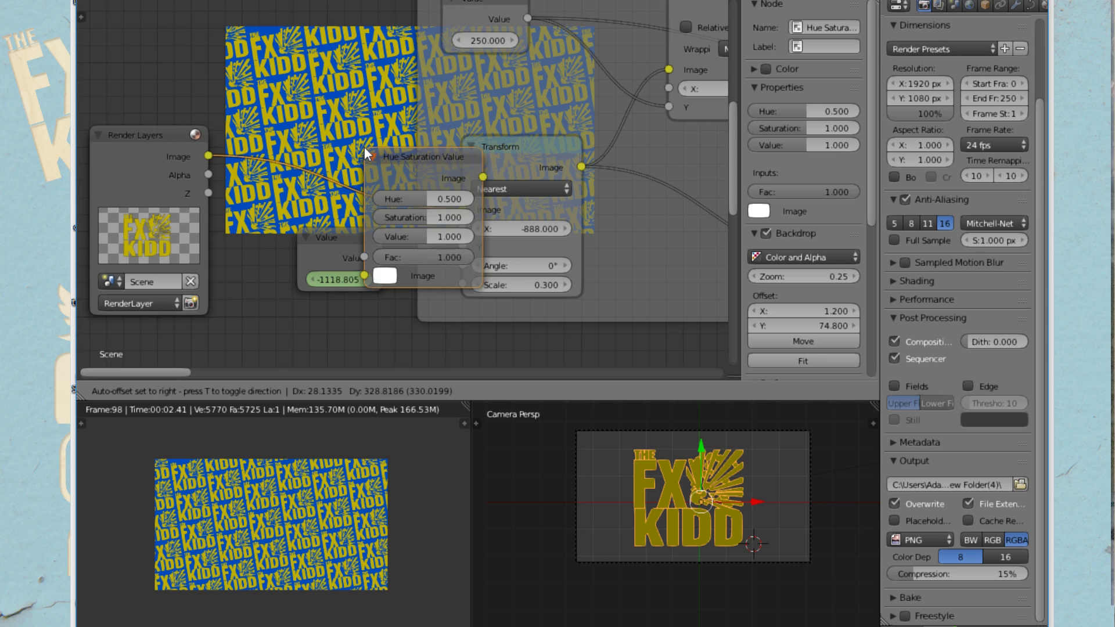
click(350, 114)
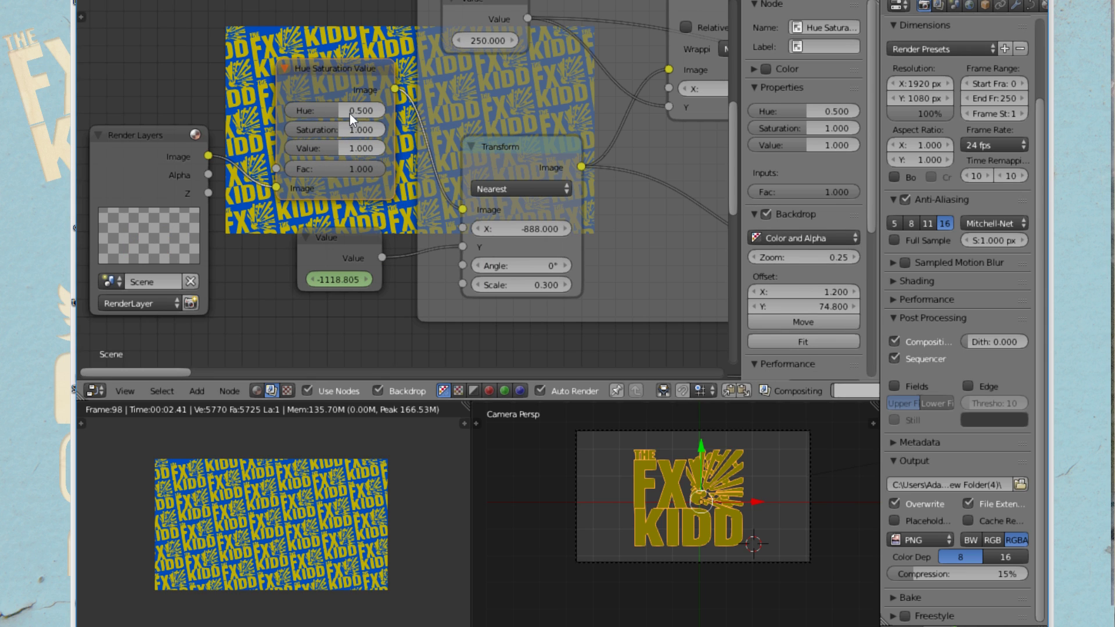
Try hues of 1.000, 0.900 and 0.000 on the Hue Saturation Value node, ending with Hue at 0.100
scroll(507, 248, up, 2)
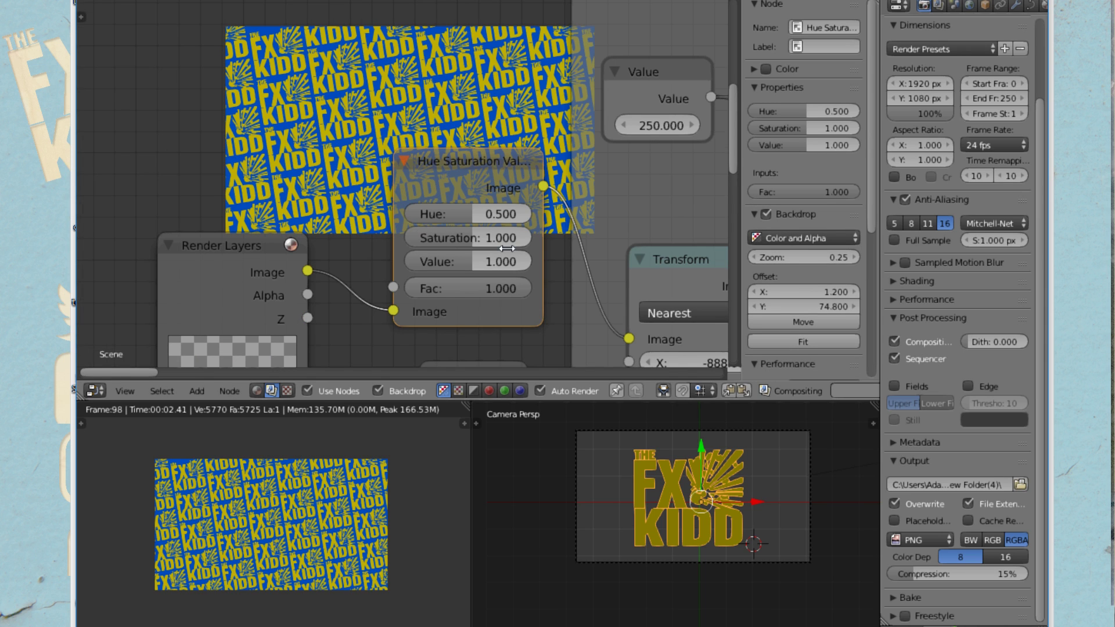
scroll(507, 249, up, 2)
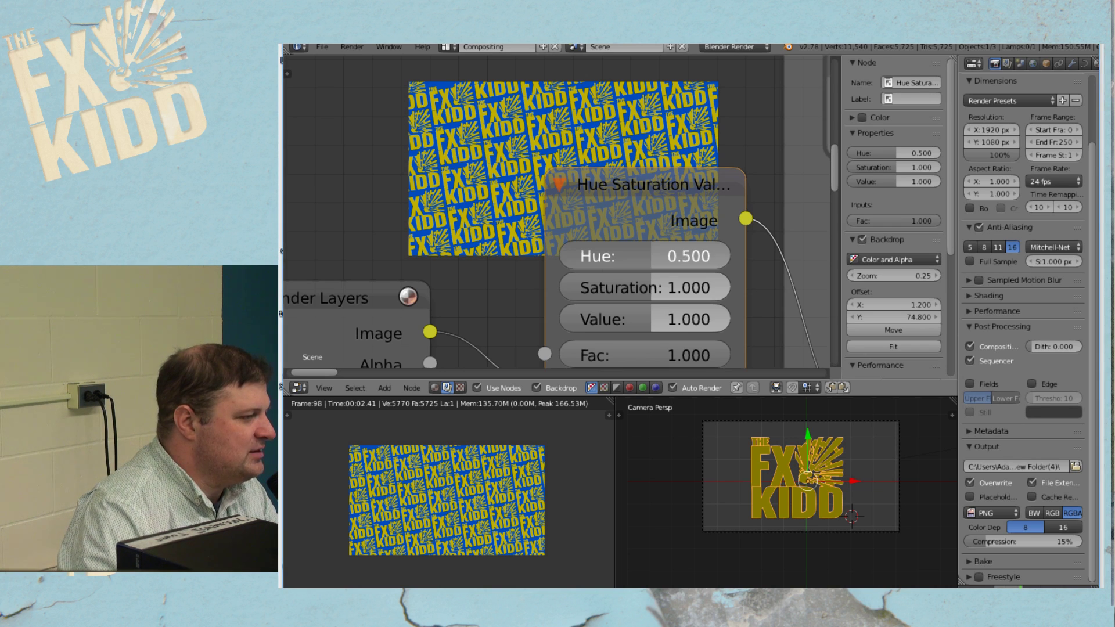
drag(647, 257, 739, 256)
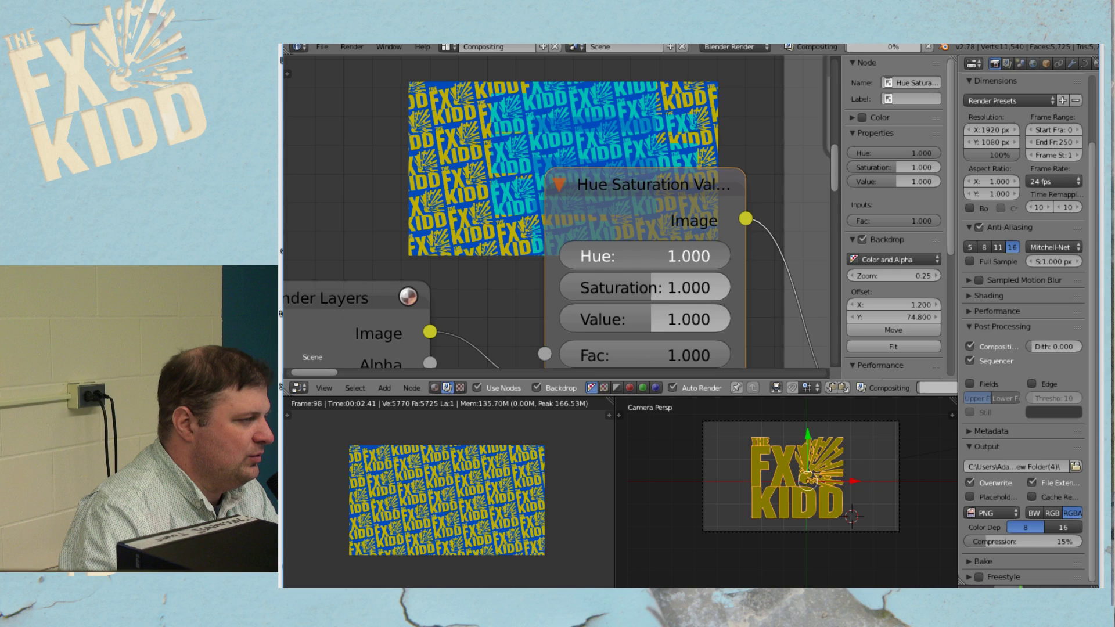
mouse_move(739, 256)
mouse_down()
mouse_move(680, 257)
mouse_move(739, 256)
mouse_move(719, 256)
mouse_up()
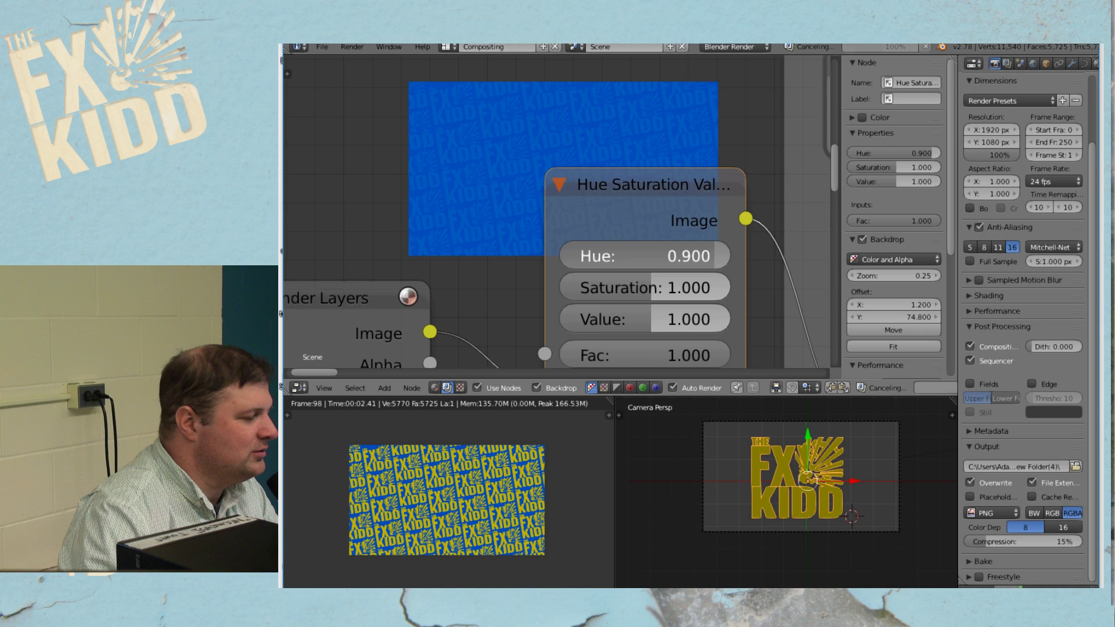
drag(719, 256, 597, 263)
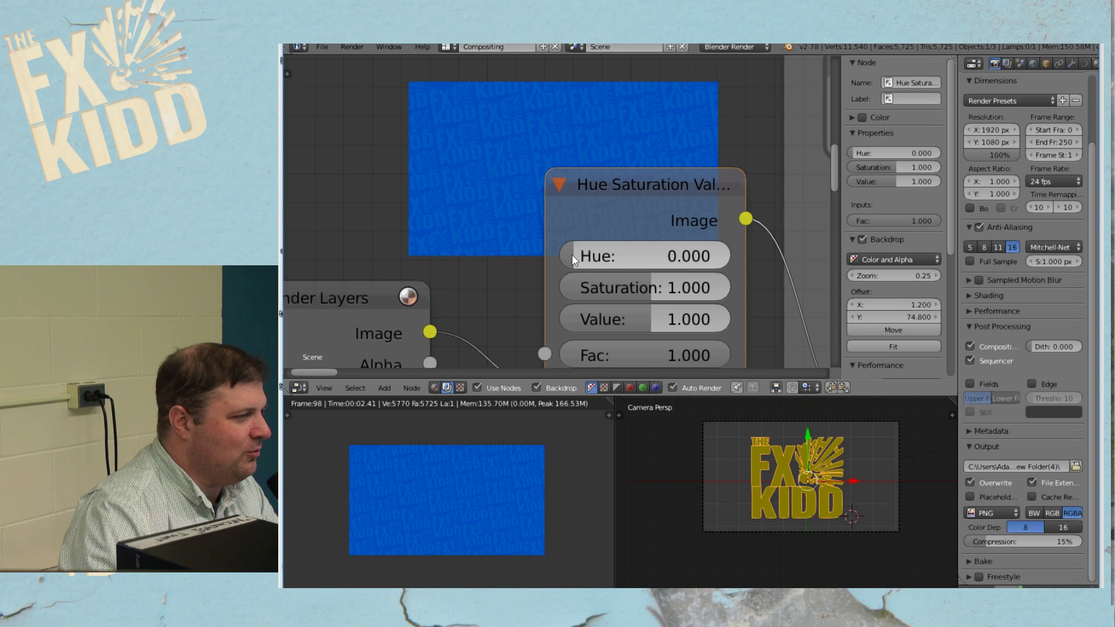
drag(573, 261, 588, 261)
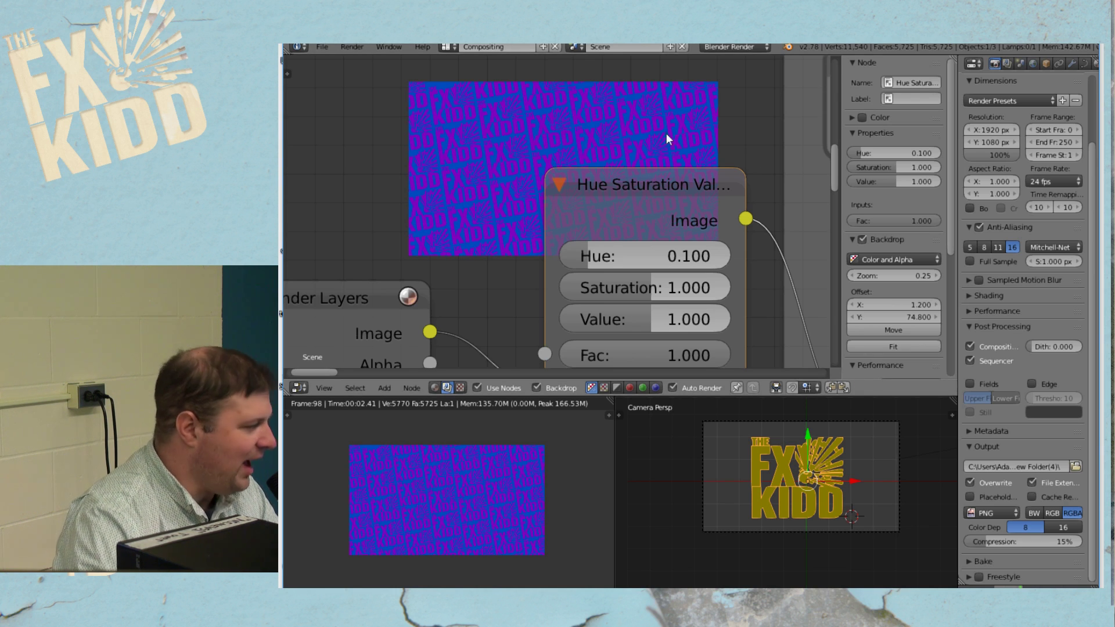
Move the Render Layers node up, well above the Hue Saturation Value node, to make room in the node tree
scroll(655, 157, down, 4)
scroll(654, 154, down, 5)
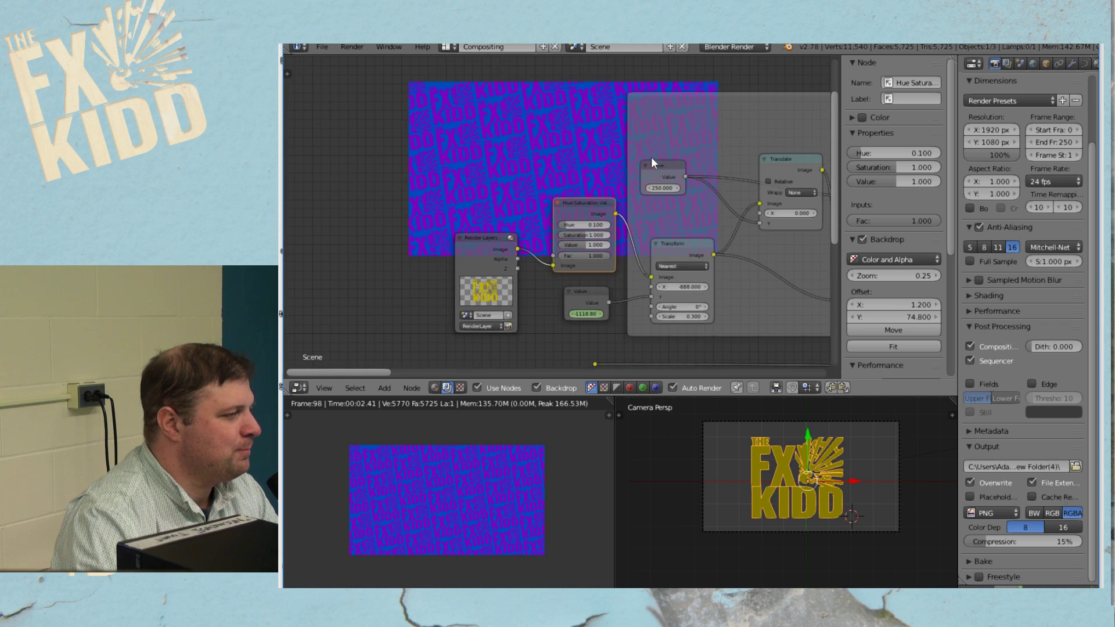
drag(518, 249, 532, 112)
middle_drag(611, 162, 487, 116)
scroll(643, 313, up, 6)
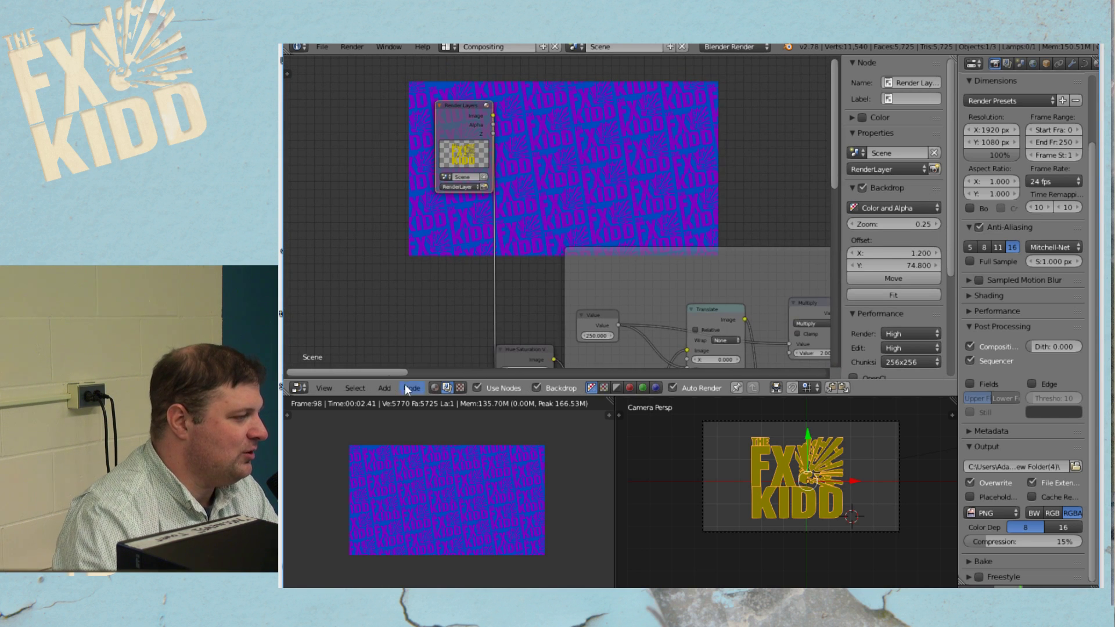
Add an Alpha Over node beside the Render Layers node and connect the Render Layers image to its lower Image input
click(385, 390)
mouse_move(420, 335)
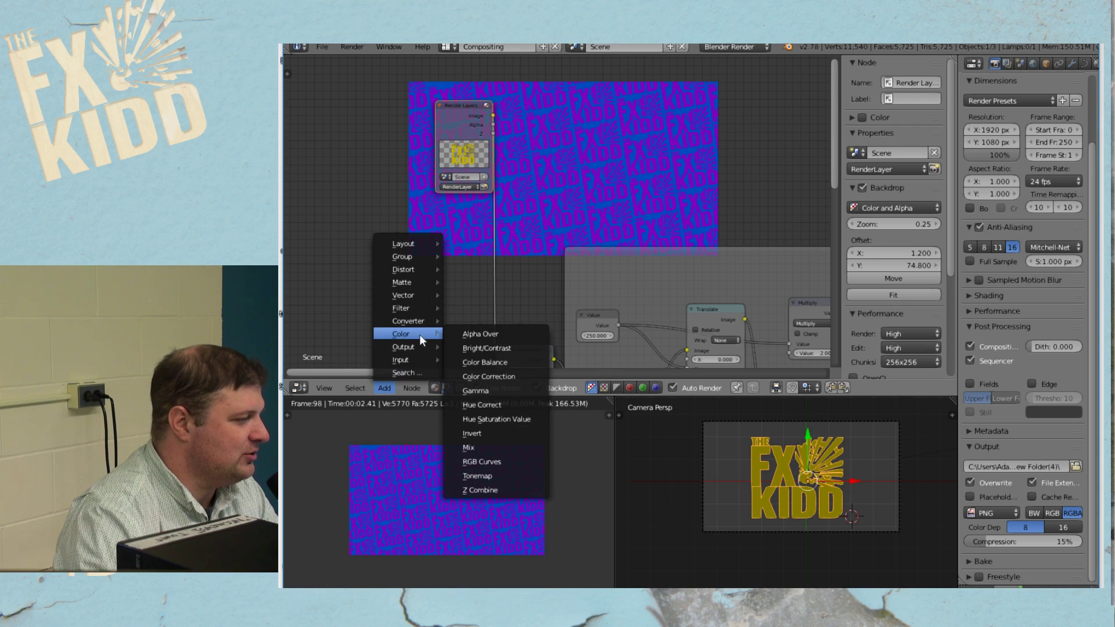
click(453, 334)
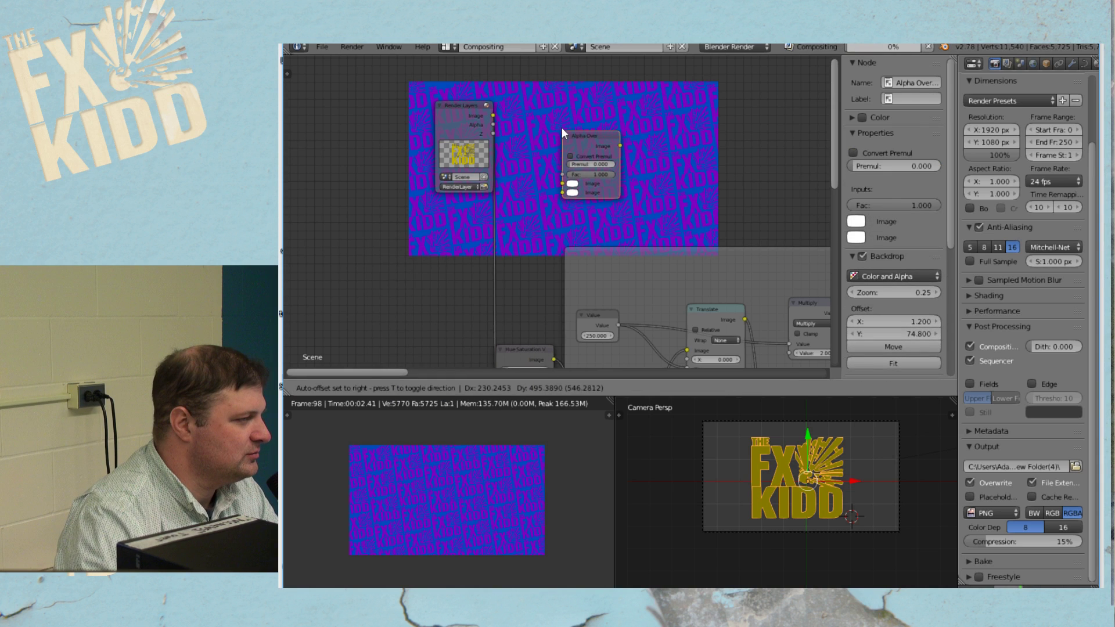
click(556, 94)
drag(494, 115, 552, 155)
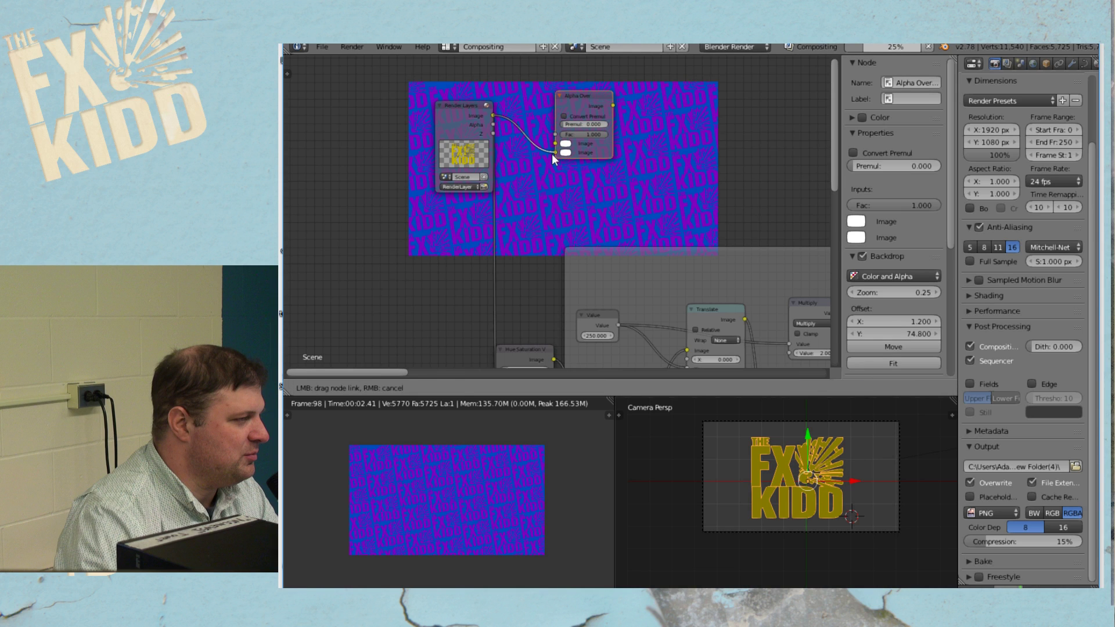
drag(552, 155, 552, 155)
Move the Alpha Over node beyond the framed pattern nodes and connect the pattern's reroute point to its upper Image input
key(Home)
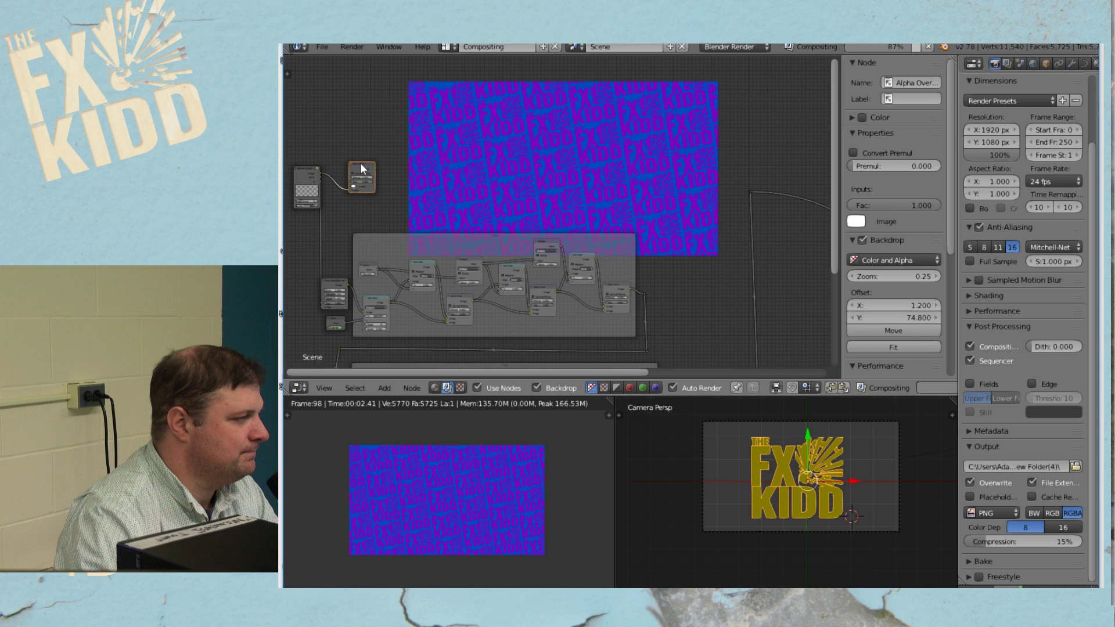
drag(360, 169, 787, 162)
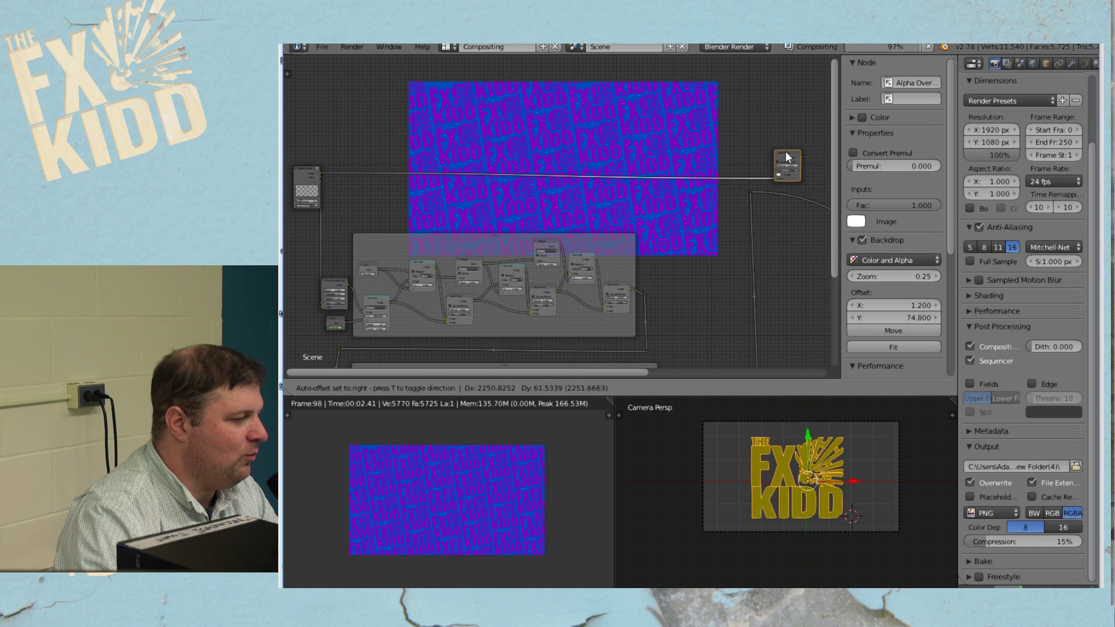
middle_drag(767, 237, 462, 207)
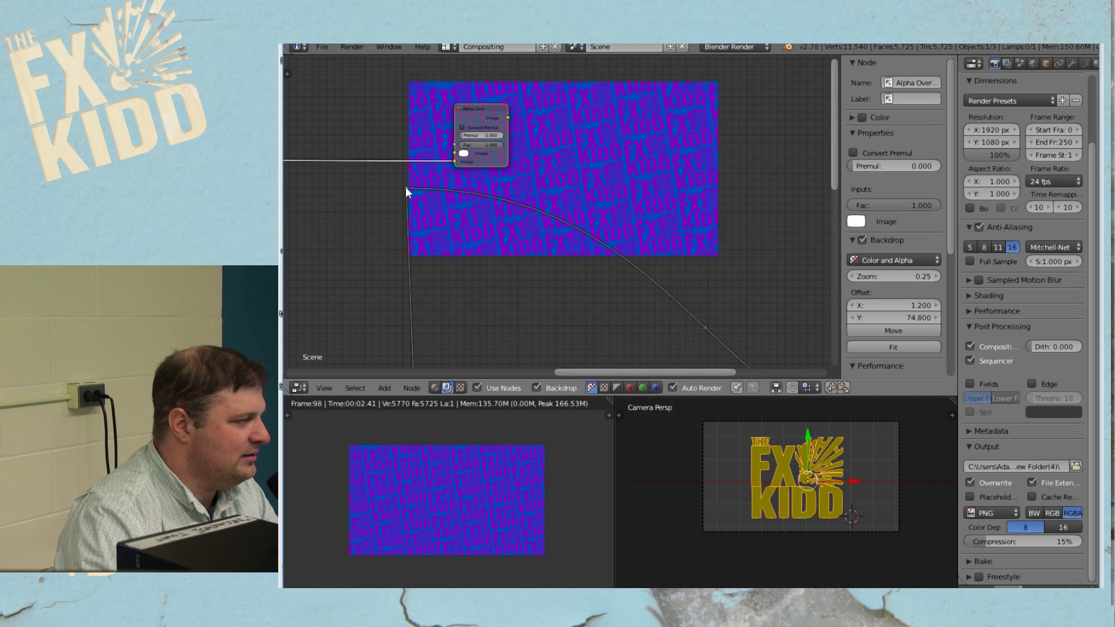
drag(406, 187, 454, 154)
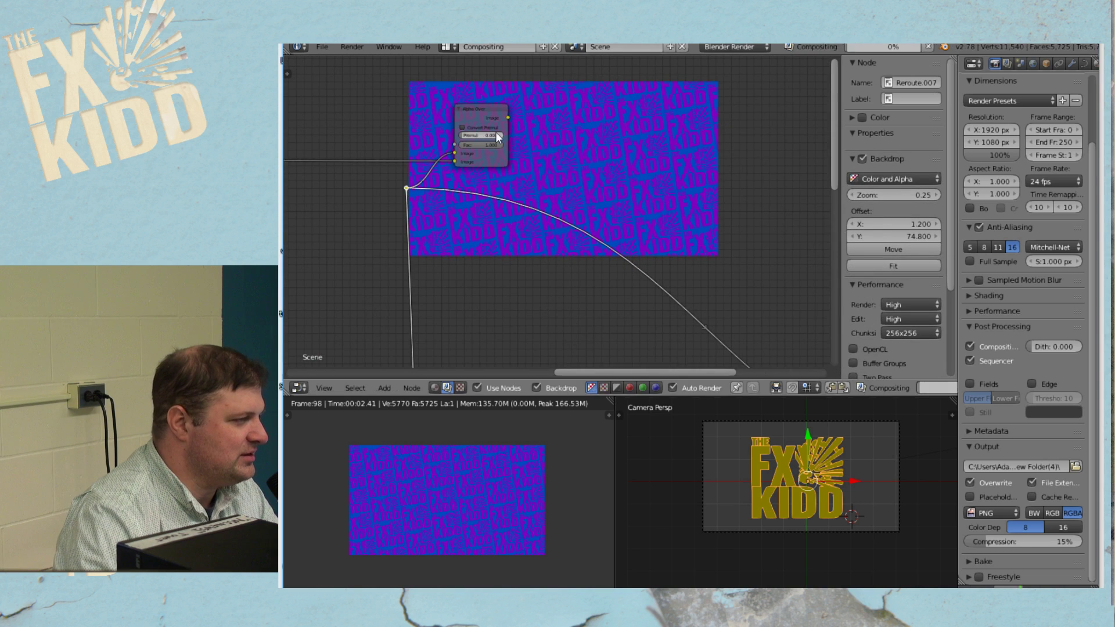
Connect the Alpha Over output to the reroute point that feeds the two output nodes
scroll(488, 131, down, 3)
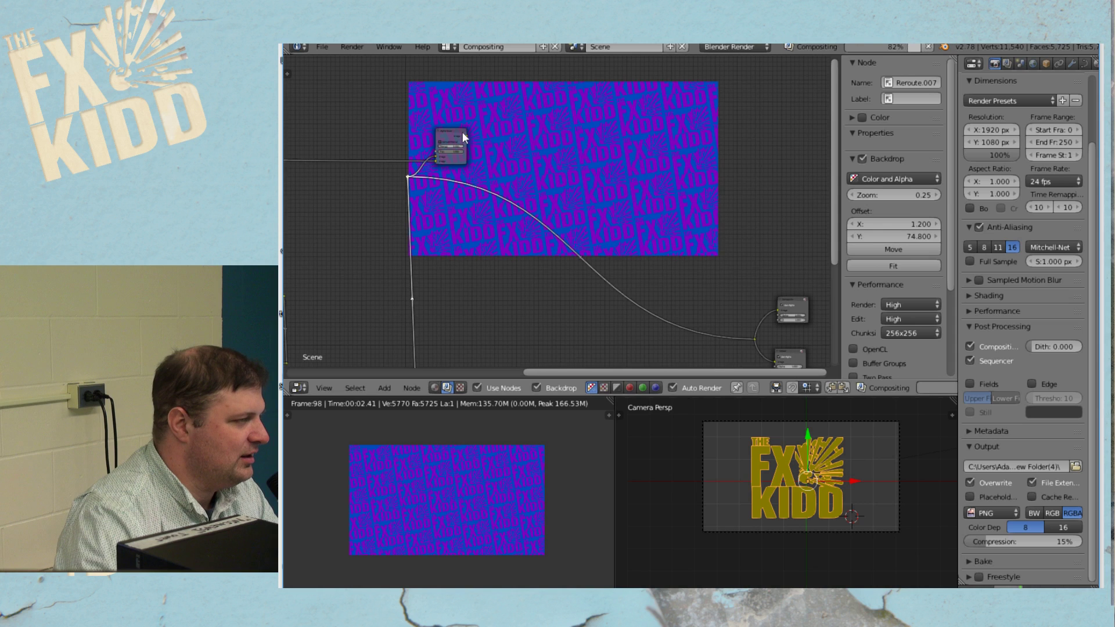
drag(466, 135, 756, 340)
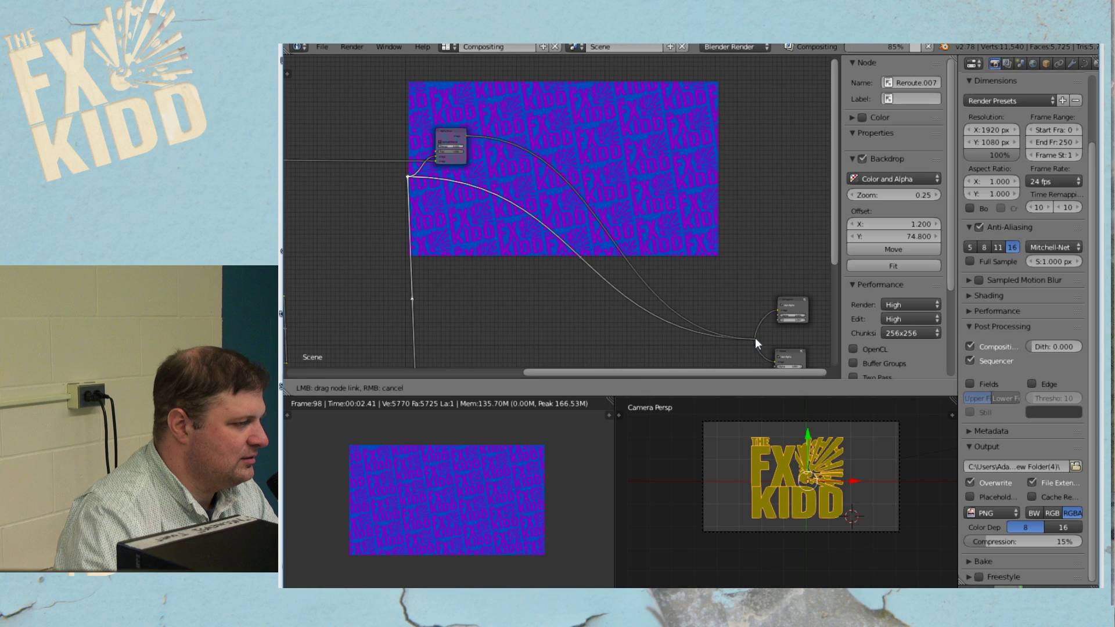
drag(756, 339, 755, 342)
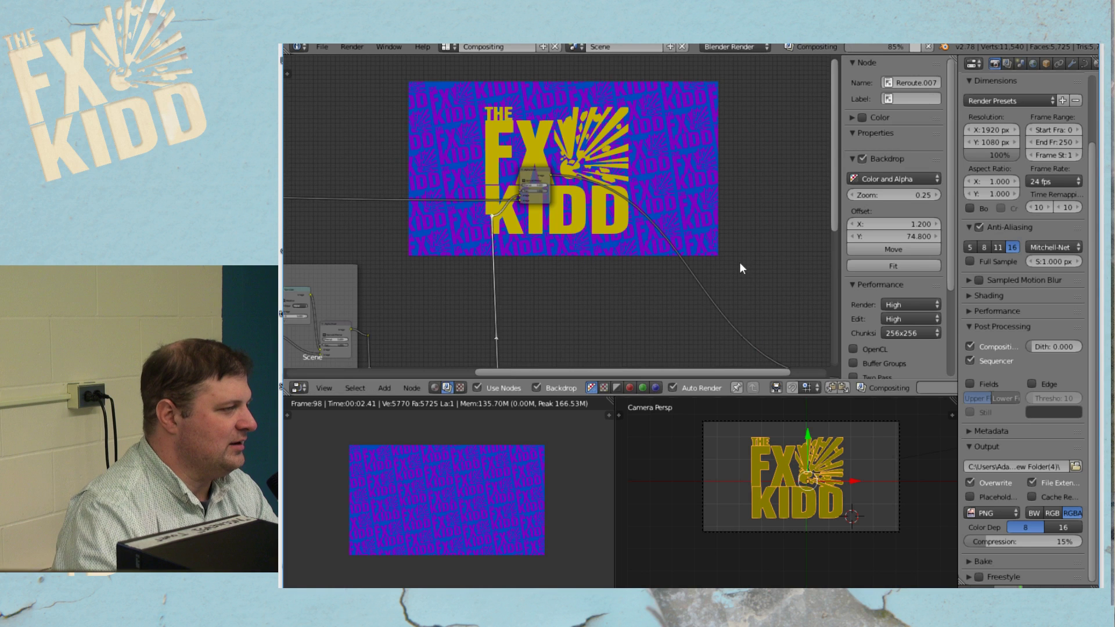
middle_drag(598, 215, 548, 211)
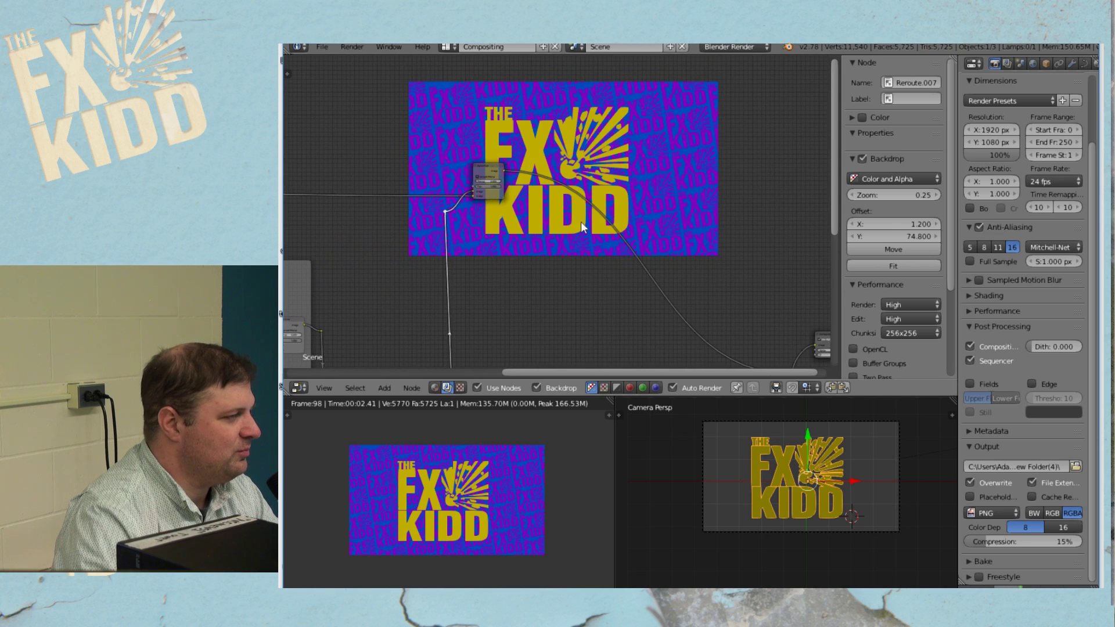
middle_drag(585, 223, 570, 271)
scroll(567, 275, up, 4)
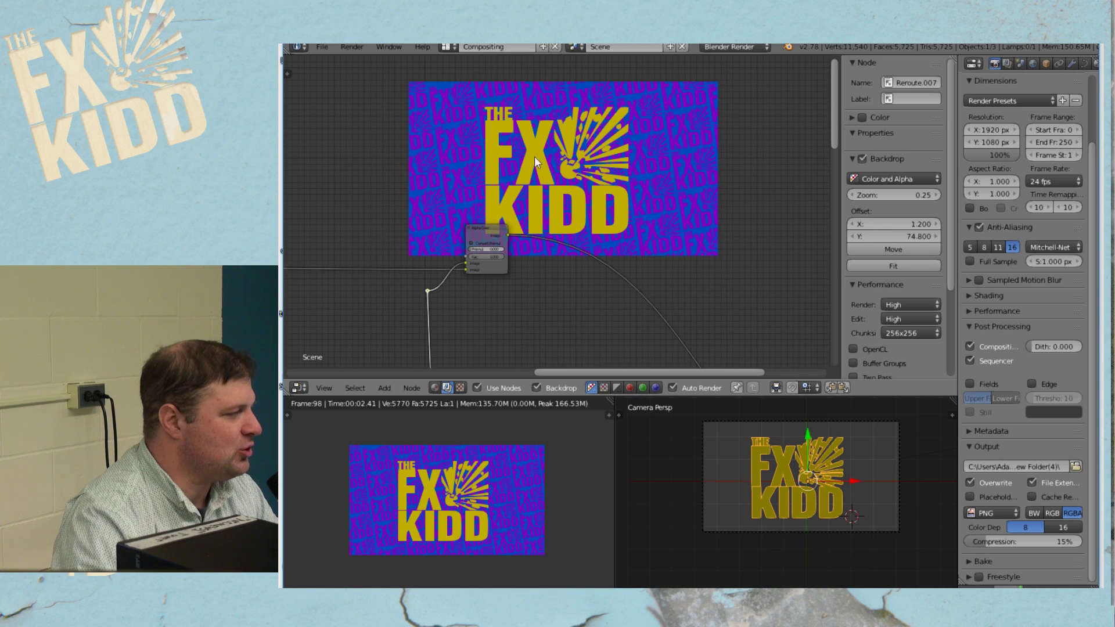
Append the Drop Shadow node tree from the file drop shadow node1.blend
click(321, 48)
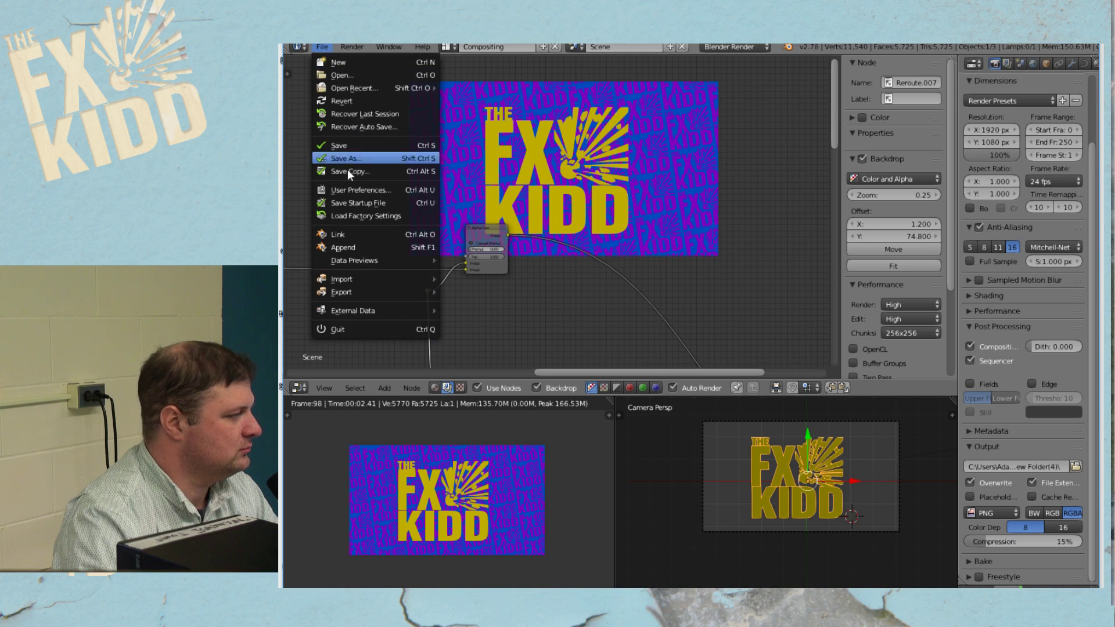
click(367, 246)
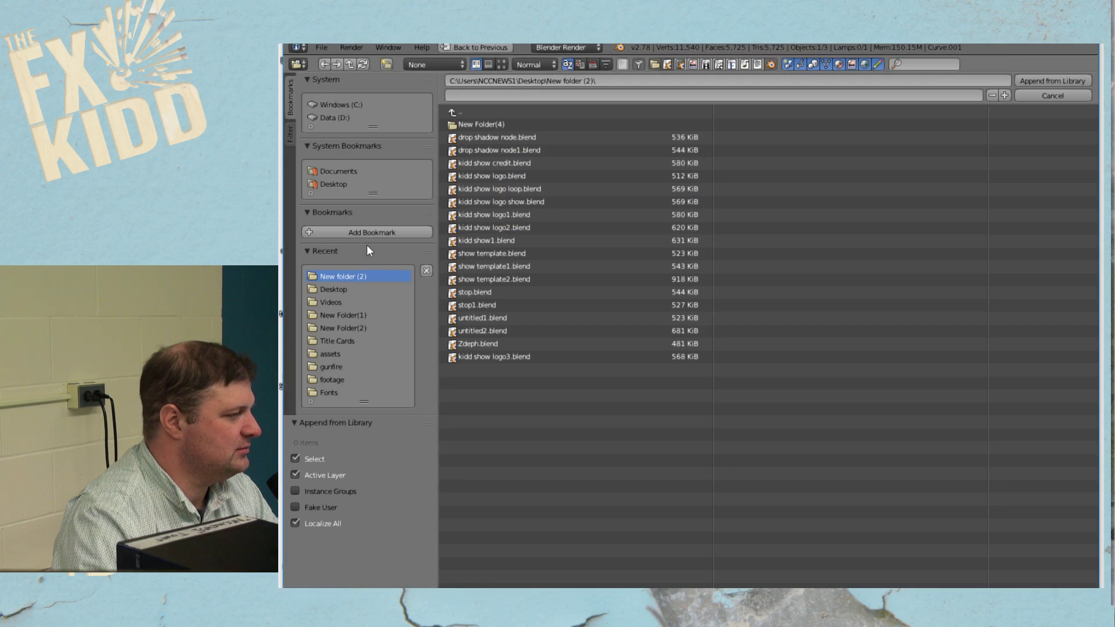
click(524, 150)
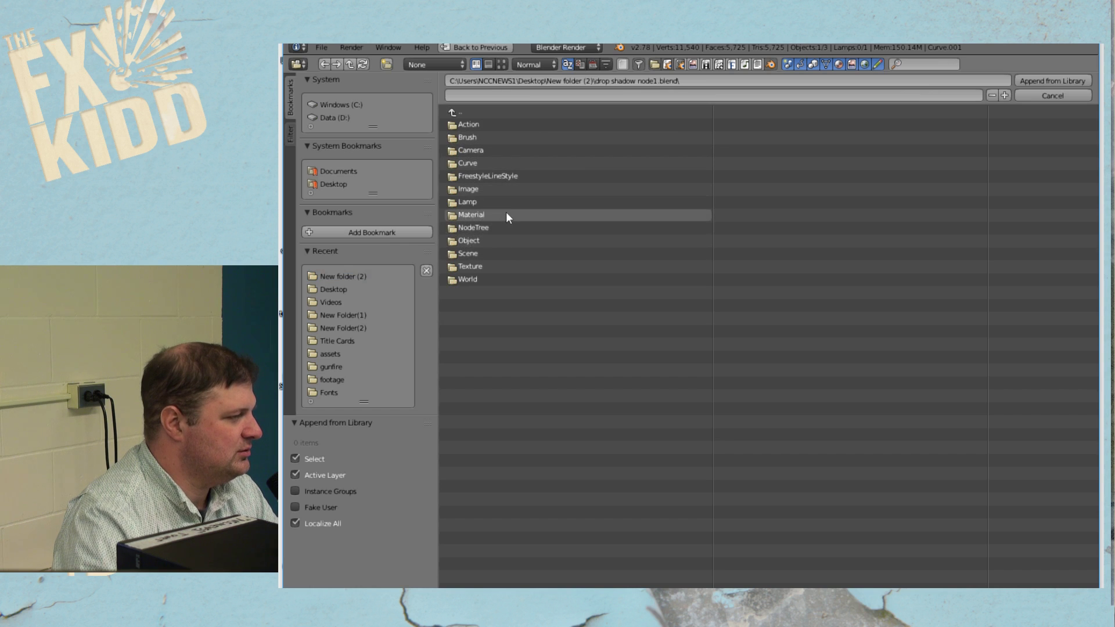
click(499, 229)
click(483, 125)
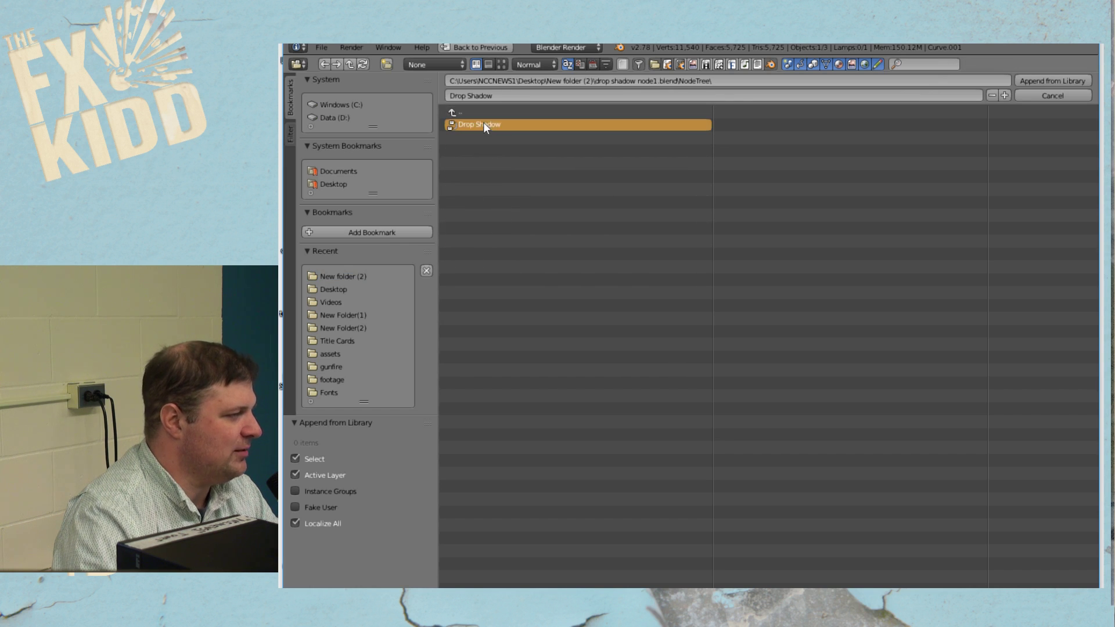
click(1082, 82)
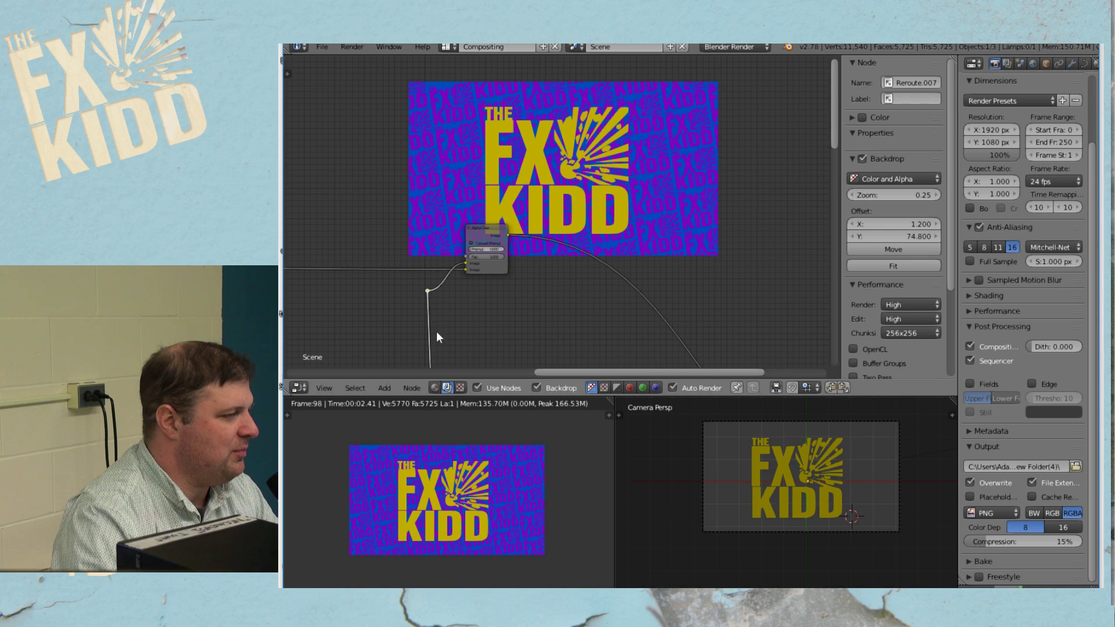
Add the Drop Shadow group node to the compositor on the link after the Alpha Over node
click(393, 388)
mouse_move(412, 256)
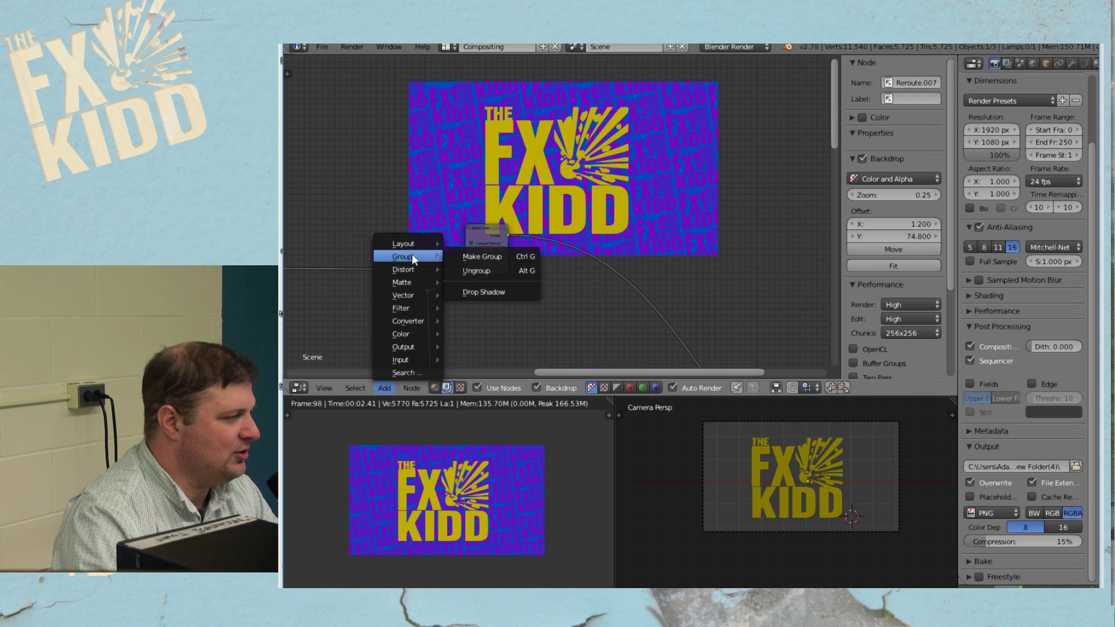
click(485, 292)
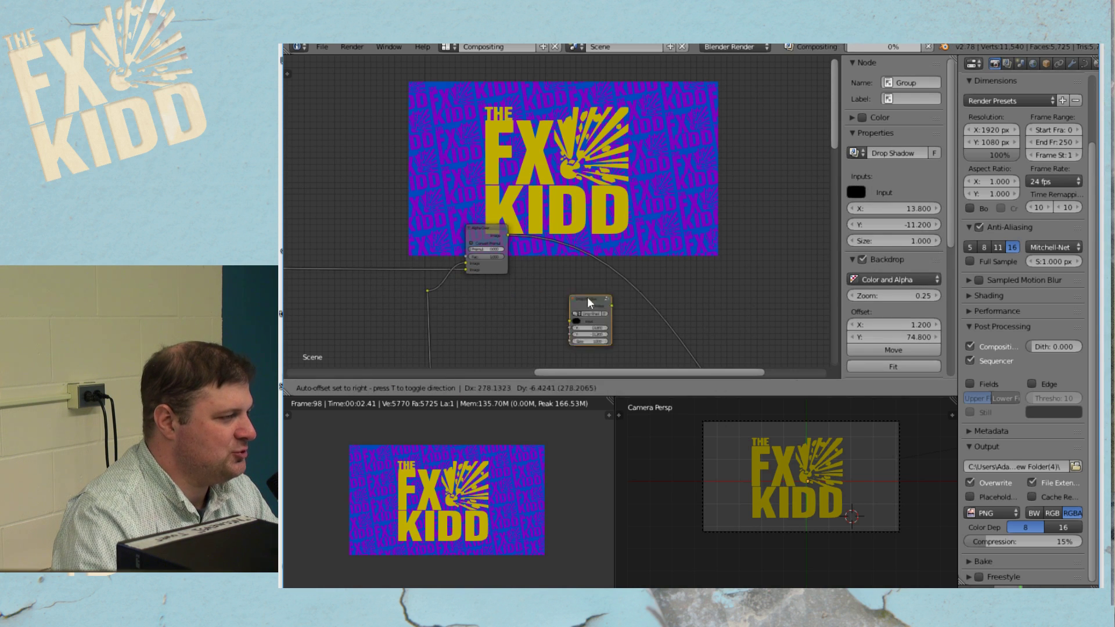
click(552, 228)
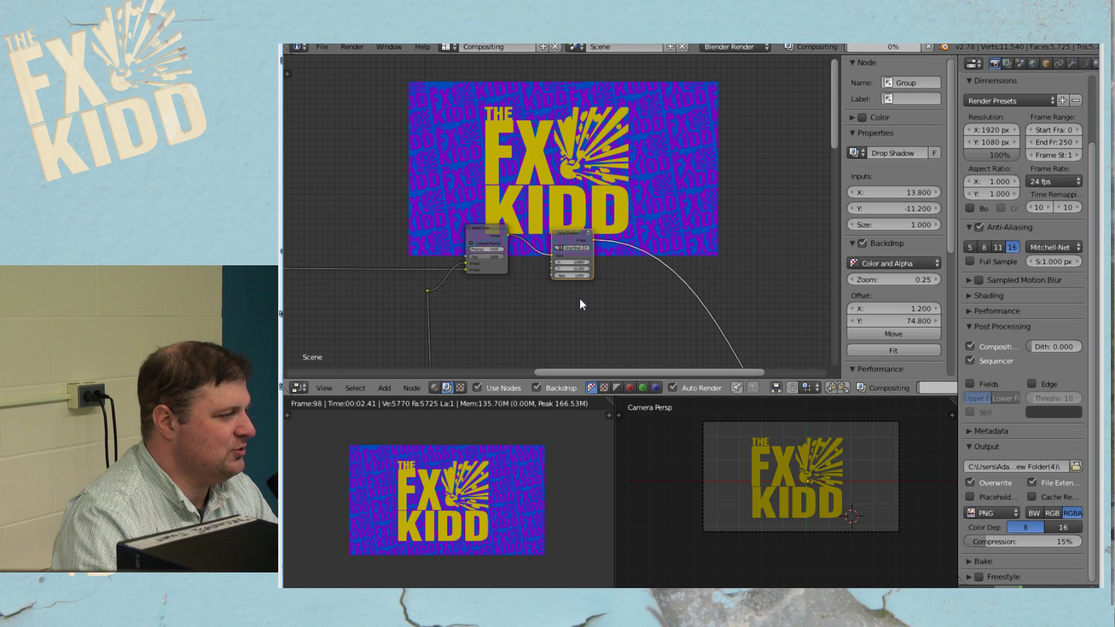
Reconnect Alpha Over directly to the output reroute and insert the Drop Shadow node between Render Layers and Alpha Over's lower Image input
key(Home)
drag(487, 126, 755, 315)
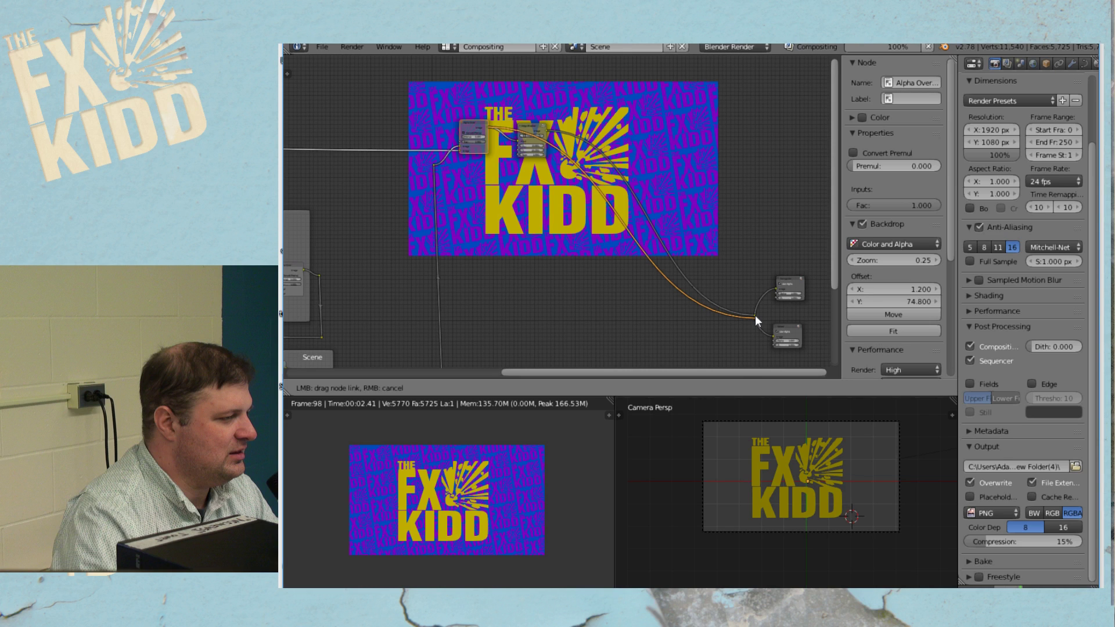
drag(755, 319, 756, 319)
key(Tab)
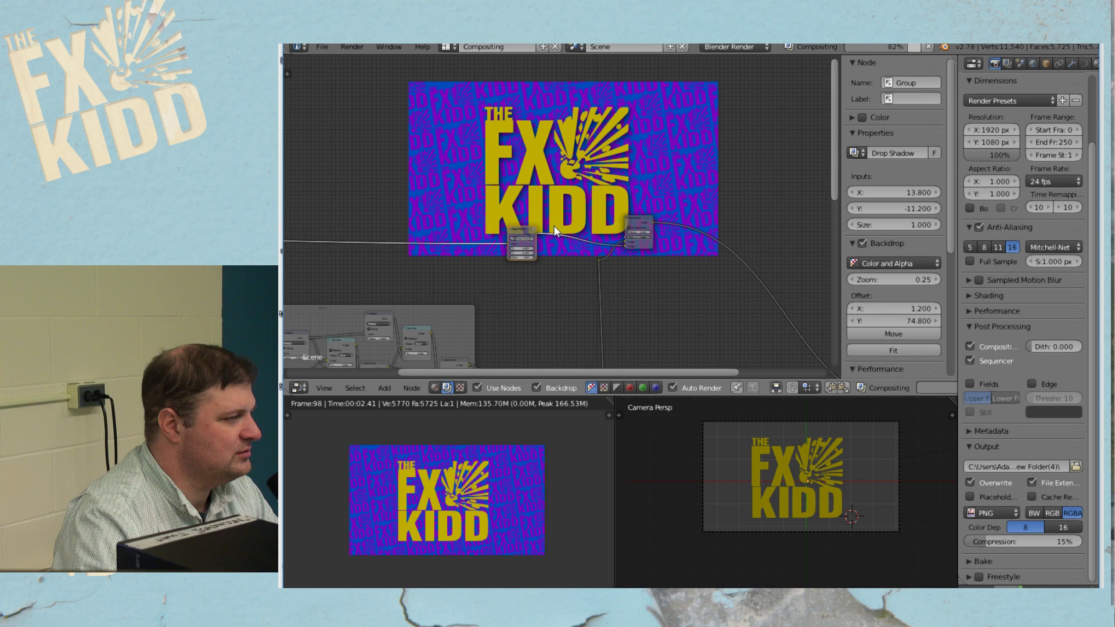
scroll(561, 225, up, 3)
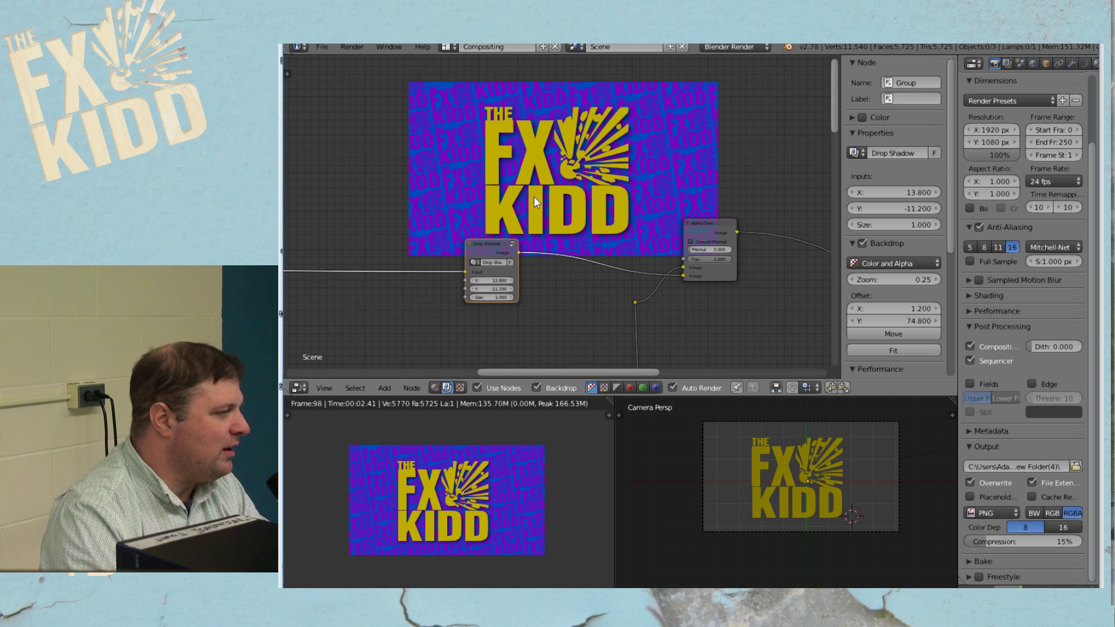
middle_drag(611, 203, 555, 195)
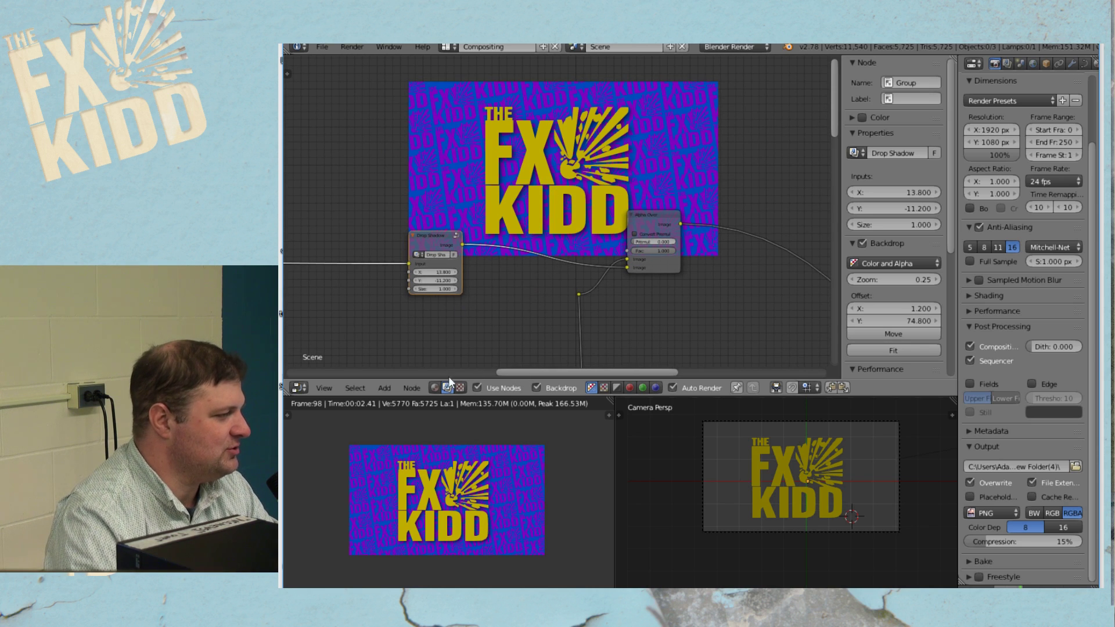
Insert a Filter node of type Soften on the link after the Alpha Over node
click(390, 390)
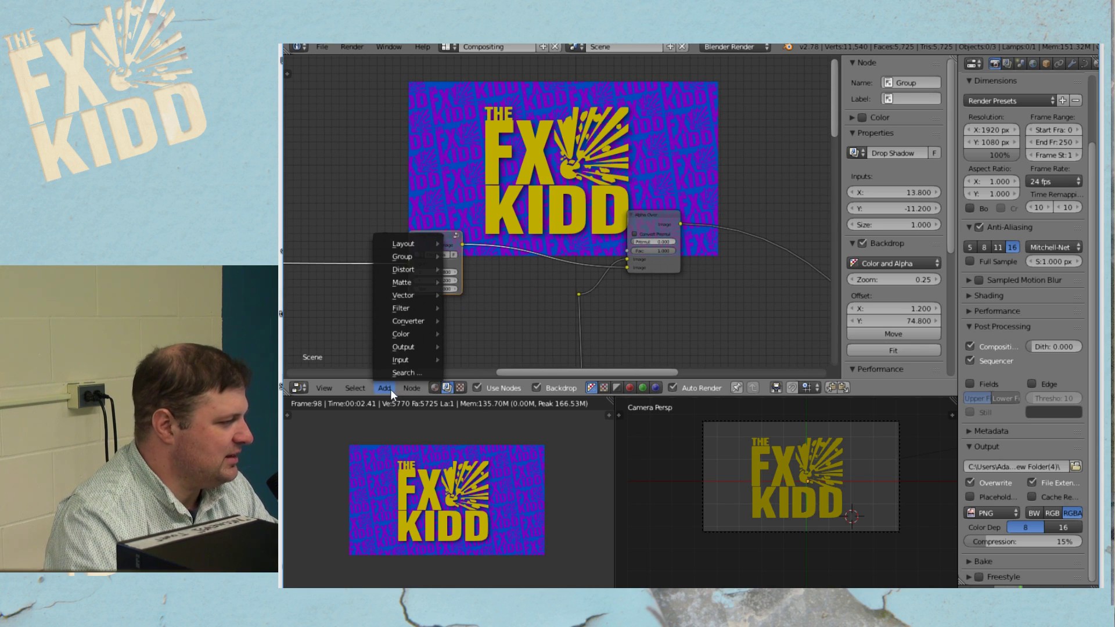
mouse_move(416, 338)
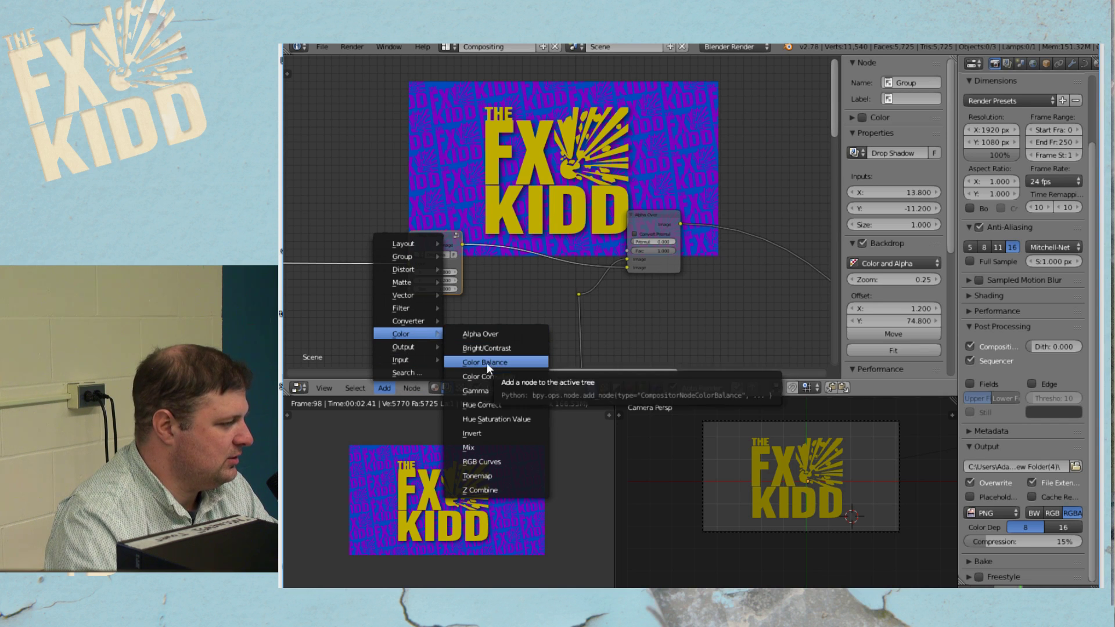
mouse_move(411, 307)
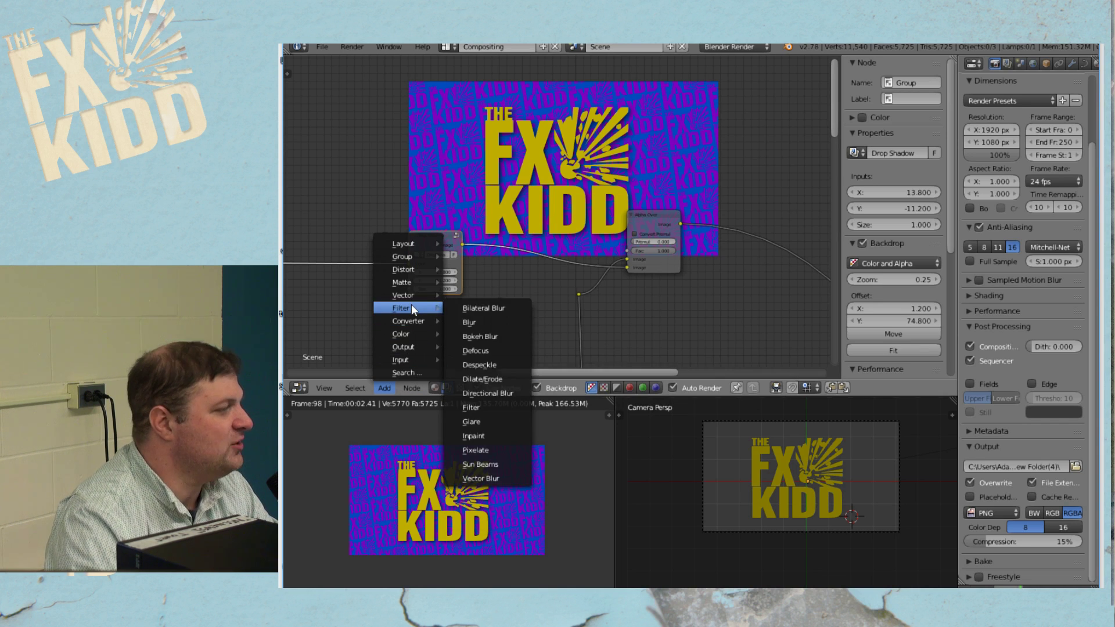
click(480, 407)
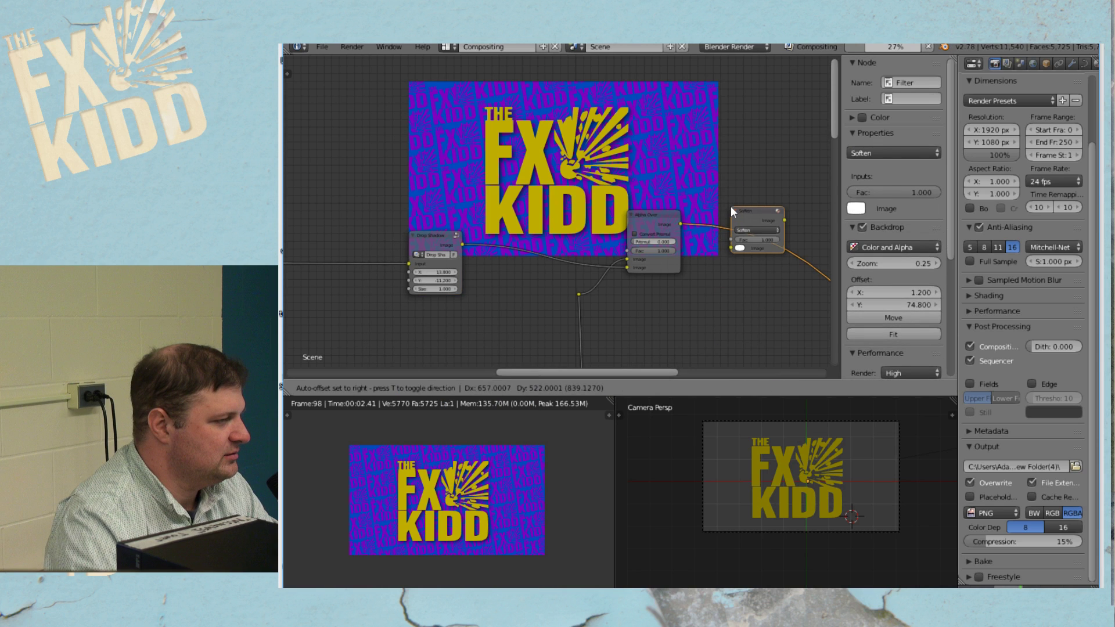
click(731, 207)
middle_drag(559, 163, 530, 167)
Examine the logo edges and drop shadow up close in the rendered image preview
scroll(523, 445, up, 6)
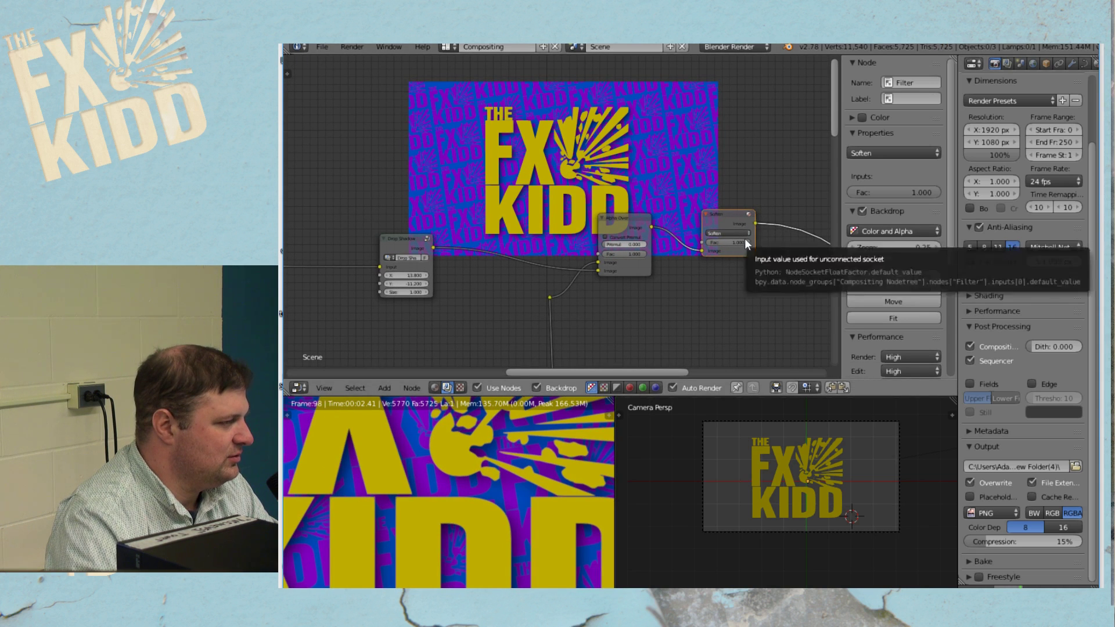
scroll(500, 504, down, 5)
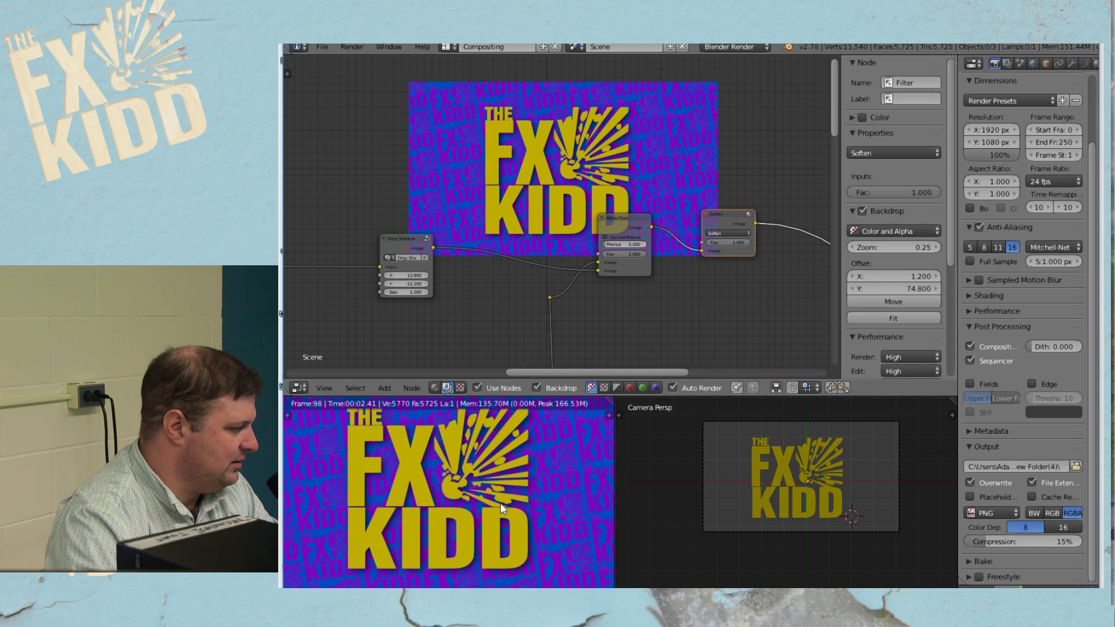
scroll(500, 503, up, 8)
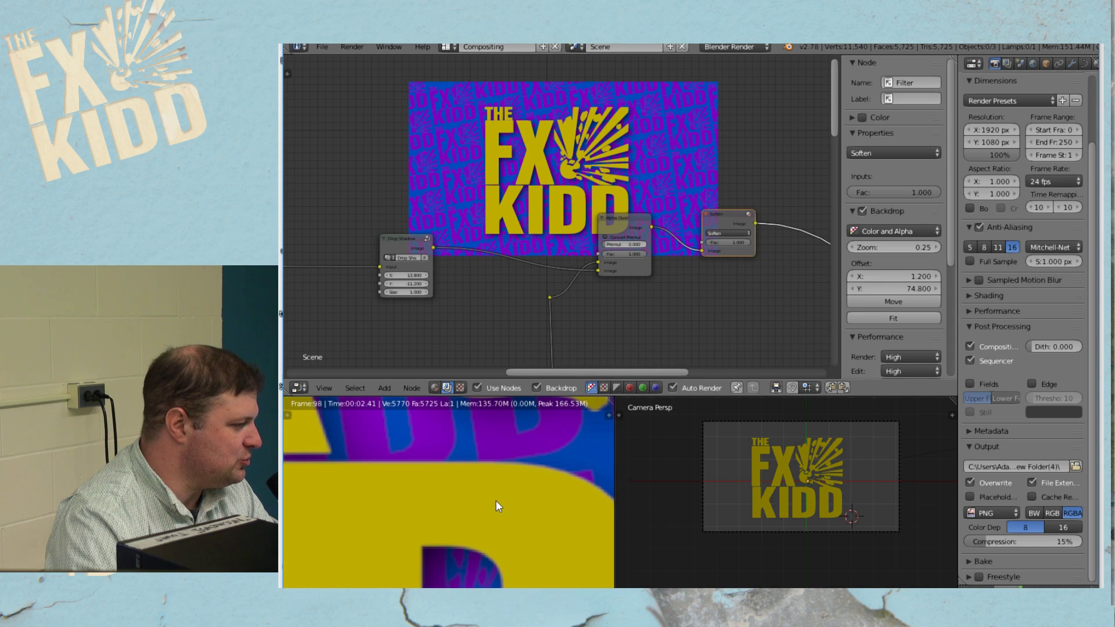
scroll(499, 493, down, 3)
scroll(690, 515, down, 1)
scroll(511, 488, down, 2)
scroll(512, 491, up, 2)
scroll(514, 494, down, 2)
scroll(535, 492, down, 2)
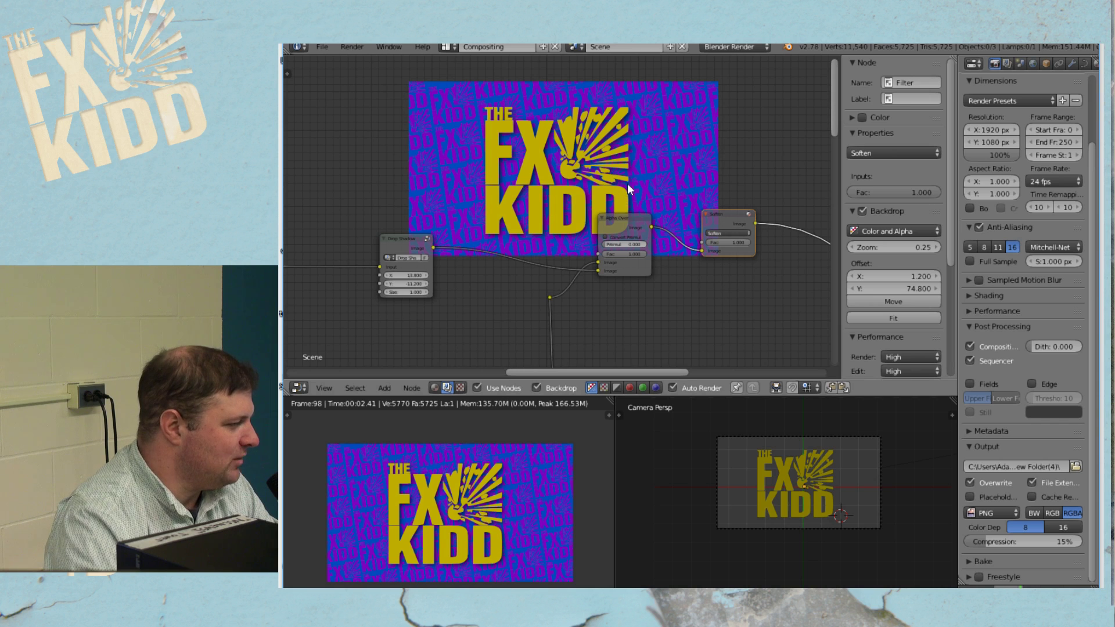
Duplicate the Hue Saturation Value node and insert the copy on the link between Render Layers and the Drop Shadow node
middle_drag(667, 175, 602, 130)
mouse_move(372, 186)
middle_down()
mouse_move(402, 198)
mouse_move(641, 155)
mouse_move(618, 209)
middle_up()
mouse_move(325, 200)
middle_down()
mouse_move(804, 176)
mouse_move(716, 63)
mouse_move(734, 96)
middle_up()
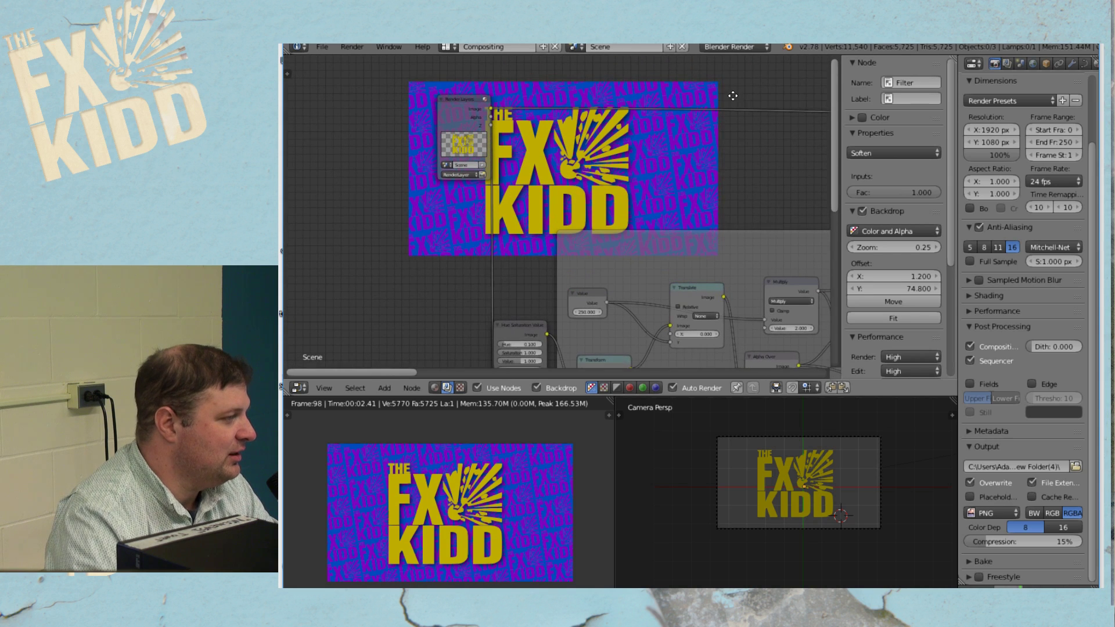
click(511, 324)
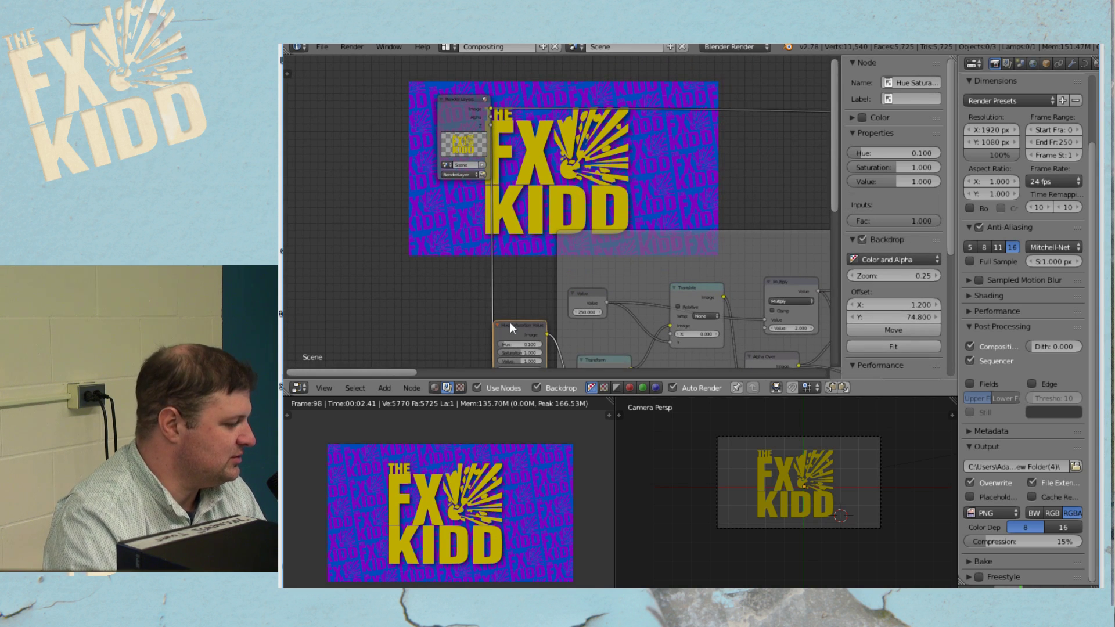
key(shift+d)
click(660, 72)
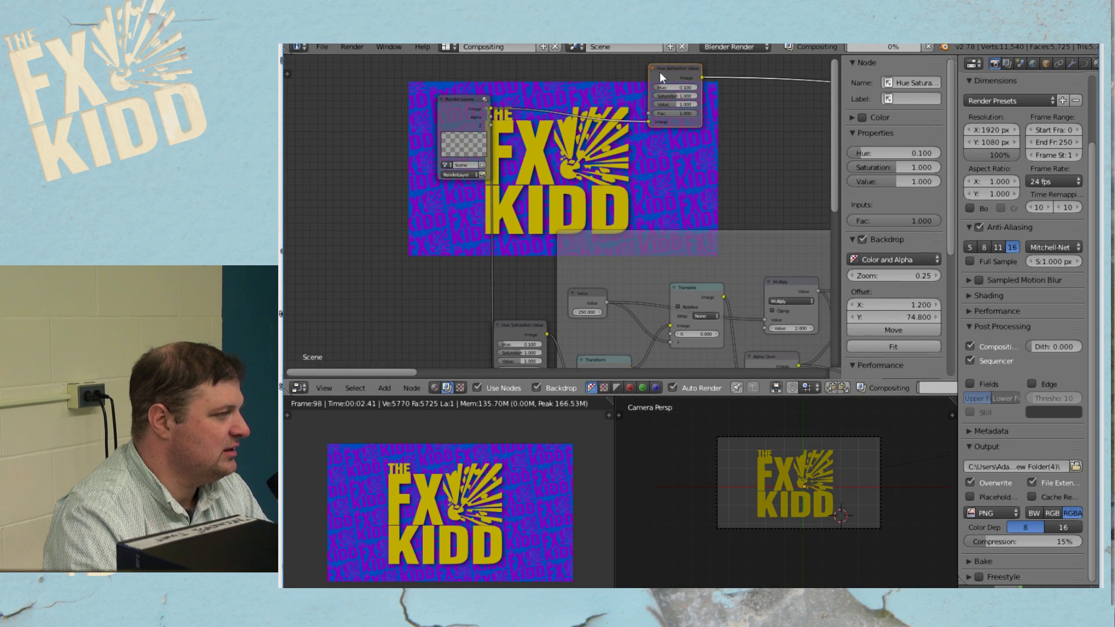
Set the Hue of the Hue Saturation Value copy after Render Layers to about 0.845
key(KP_Decimal)
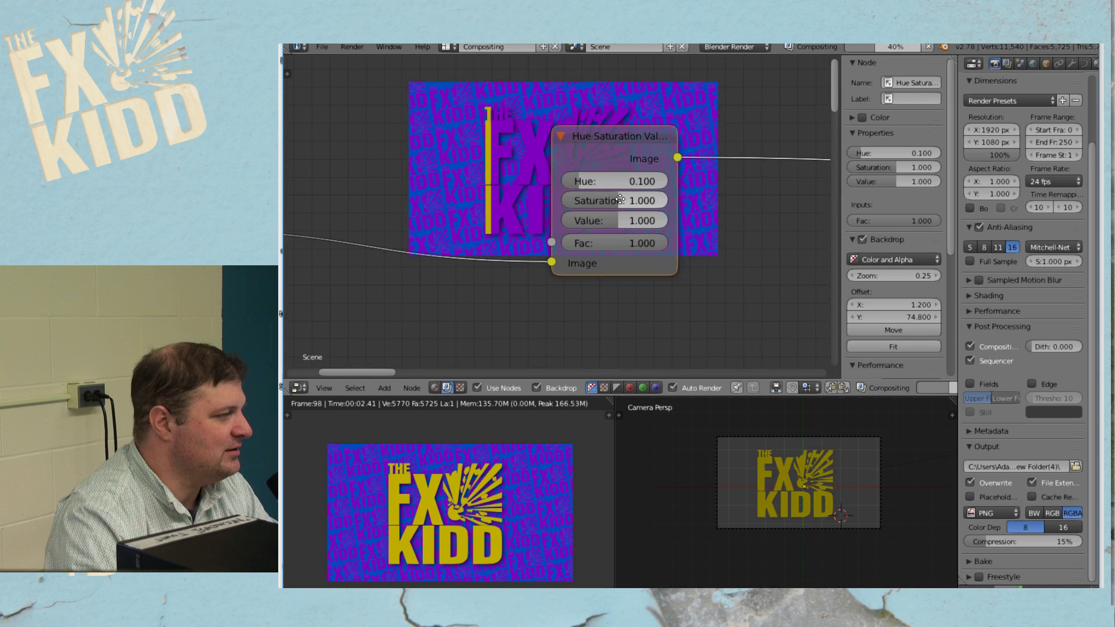
drag(563, 190, 616, 187)
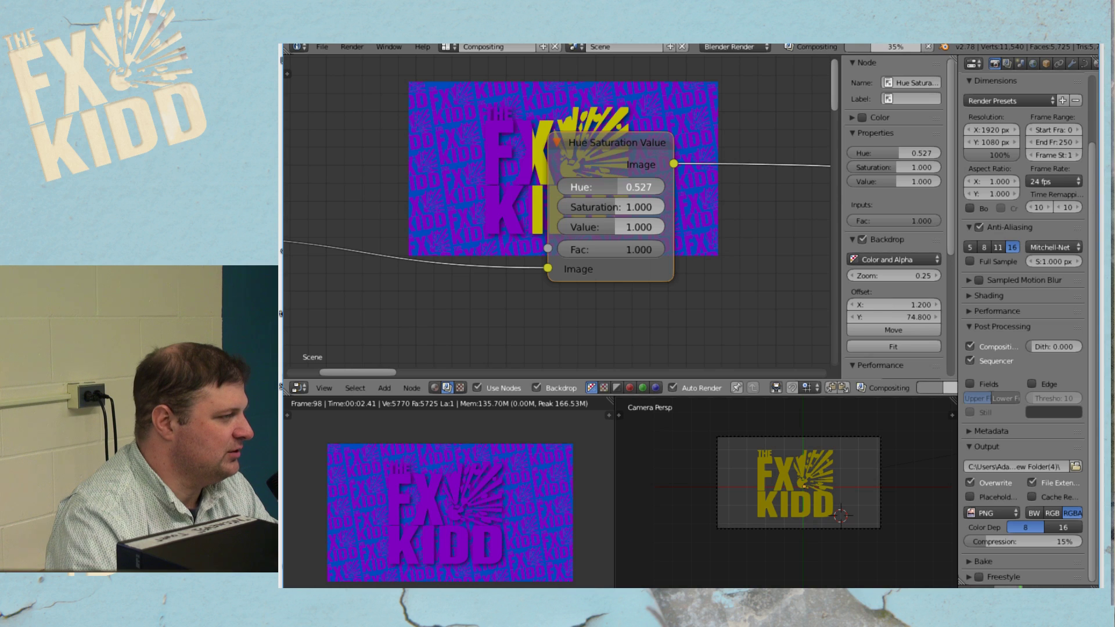
drag(616, 187, 655, 187)
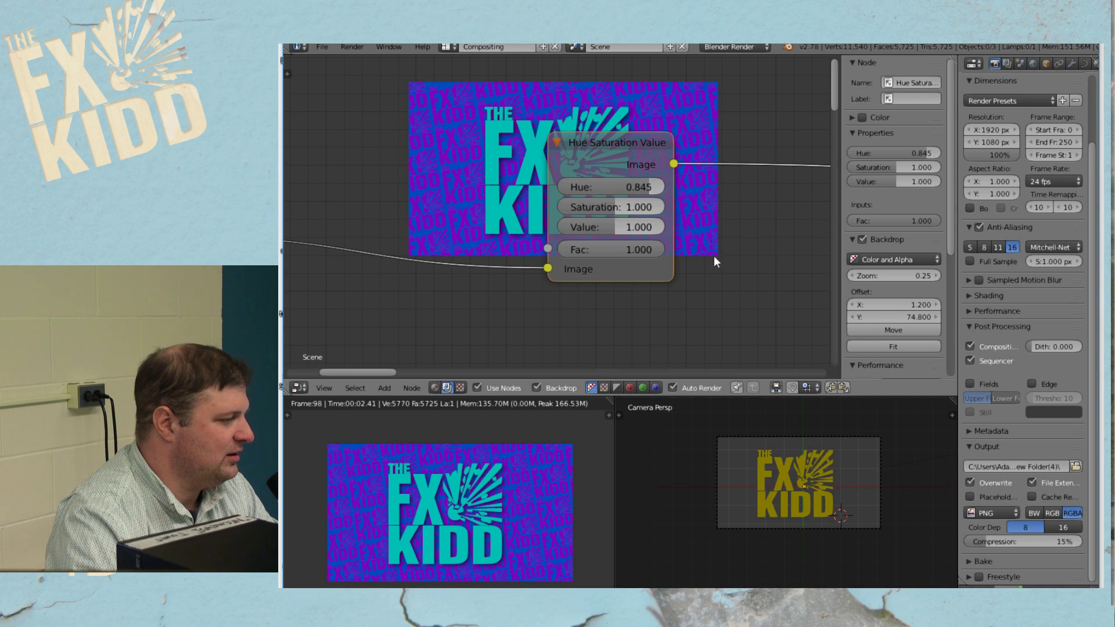
Keyframe the main logo's Hue at 0.845, and at 0.300 on another frame
key(Home)
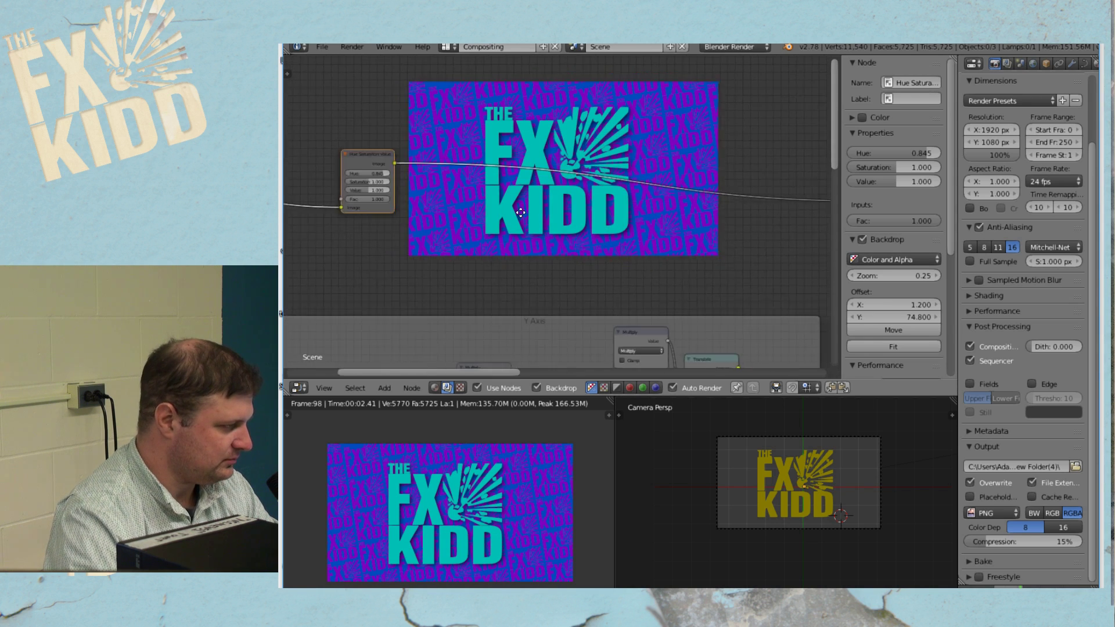
middle_drag(802, 256, 518, 205)
middle_drag(712, 236, 747, 244)
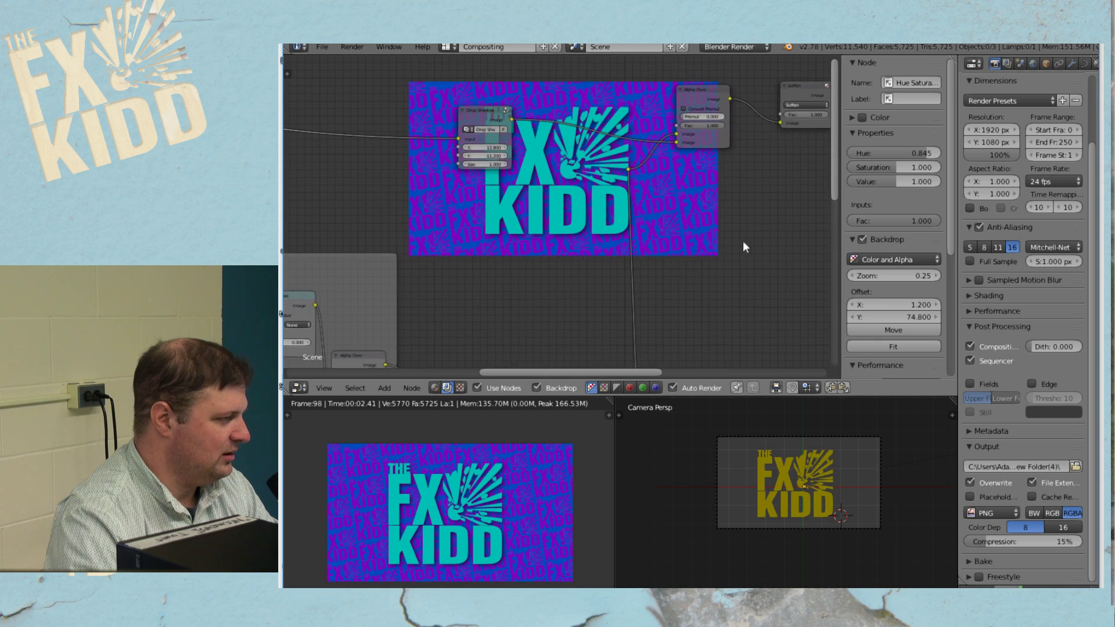
middle_drag(559, 235, 403, 291)
middle_drag(326, 256, 592, 324)
scroll(592, 318, up, 4)
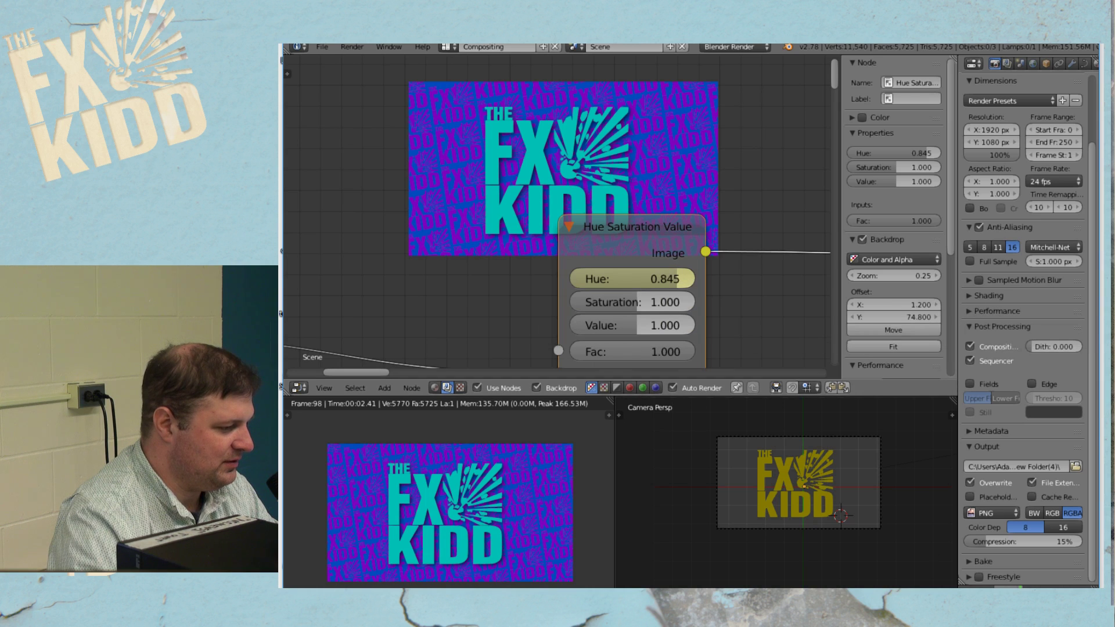
click(1013, 587)
drag(675, 278, 615, 278)
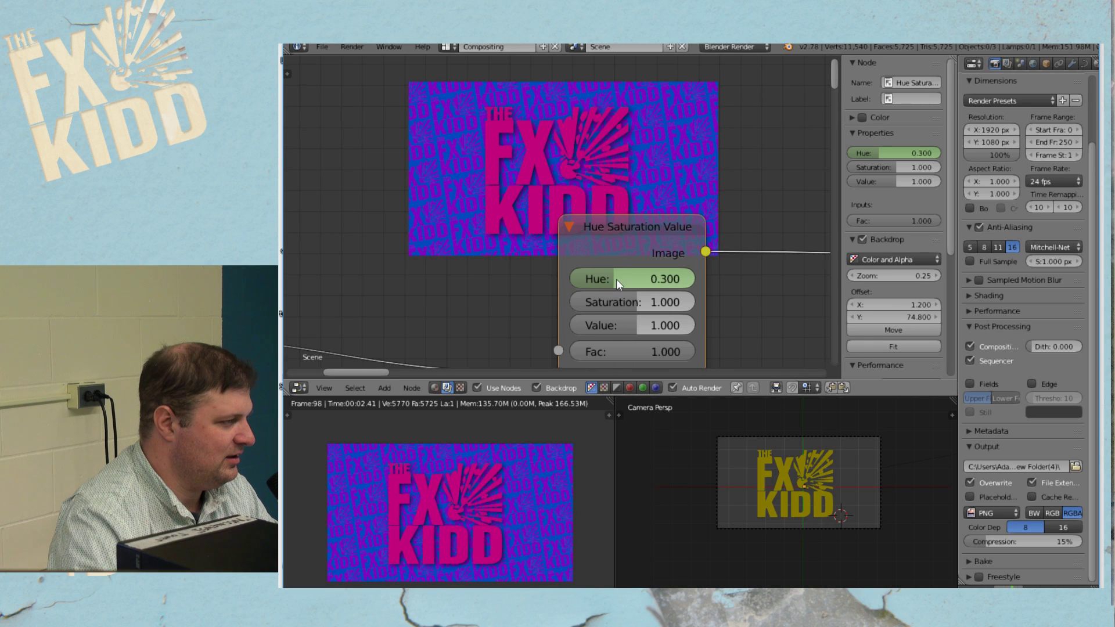
key(i)
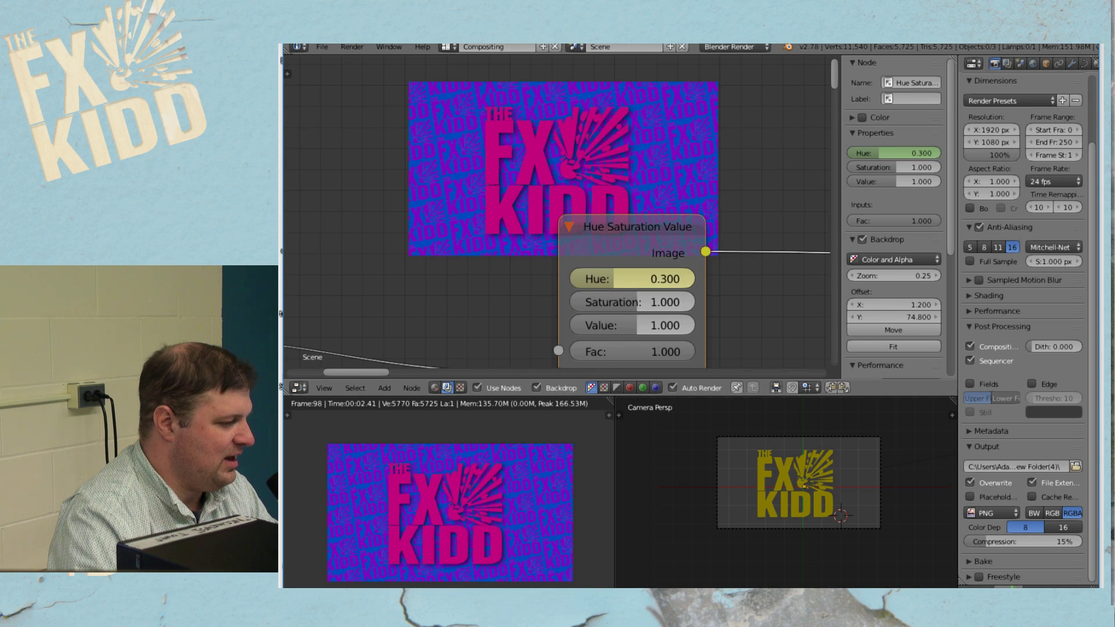
Advance the timeline between keys and keyframe the main logo's Hue at 0.500 and at 0.009
key(Right)
drag(649, 279, 672, 279)
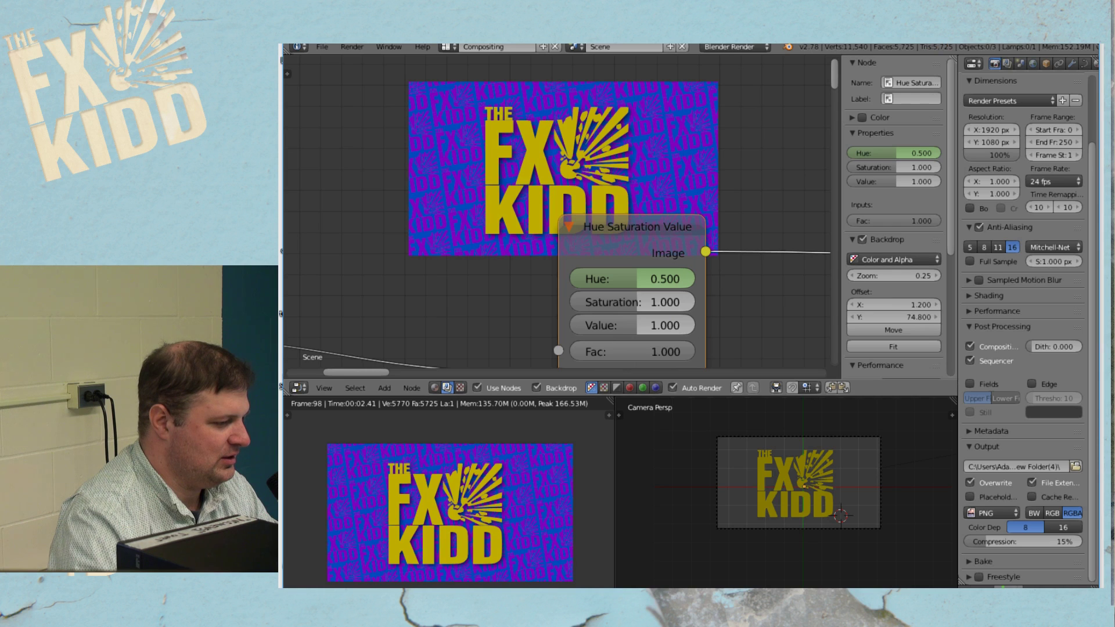
key(i)
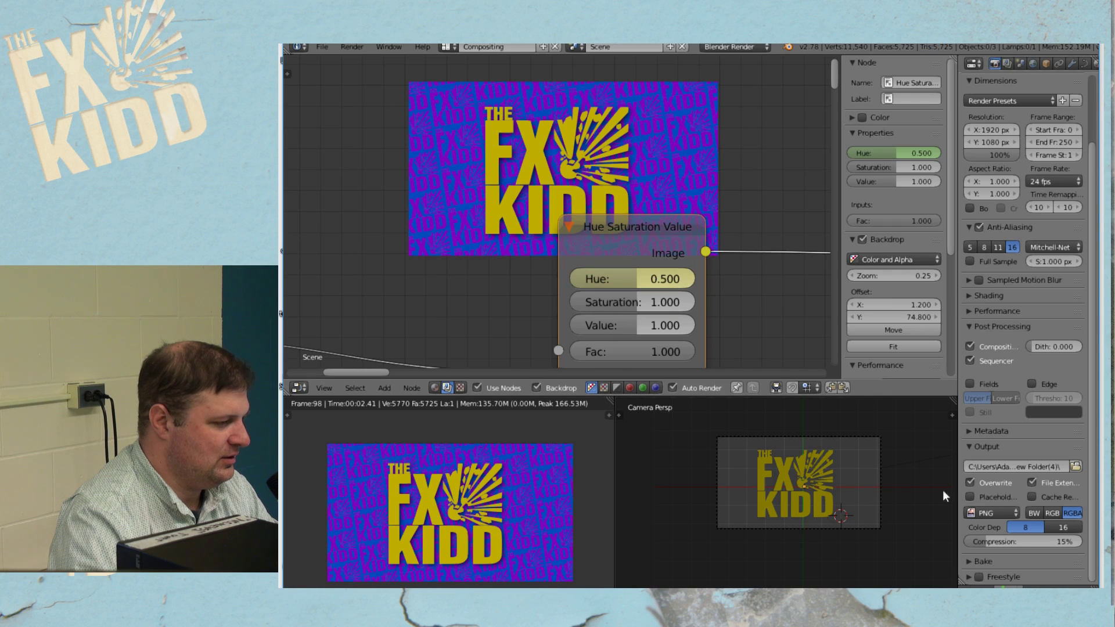
key(Right)
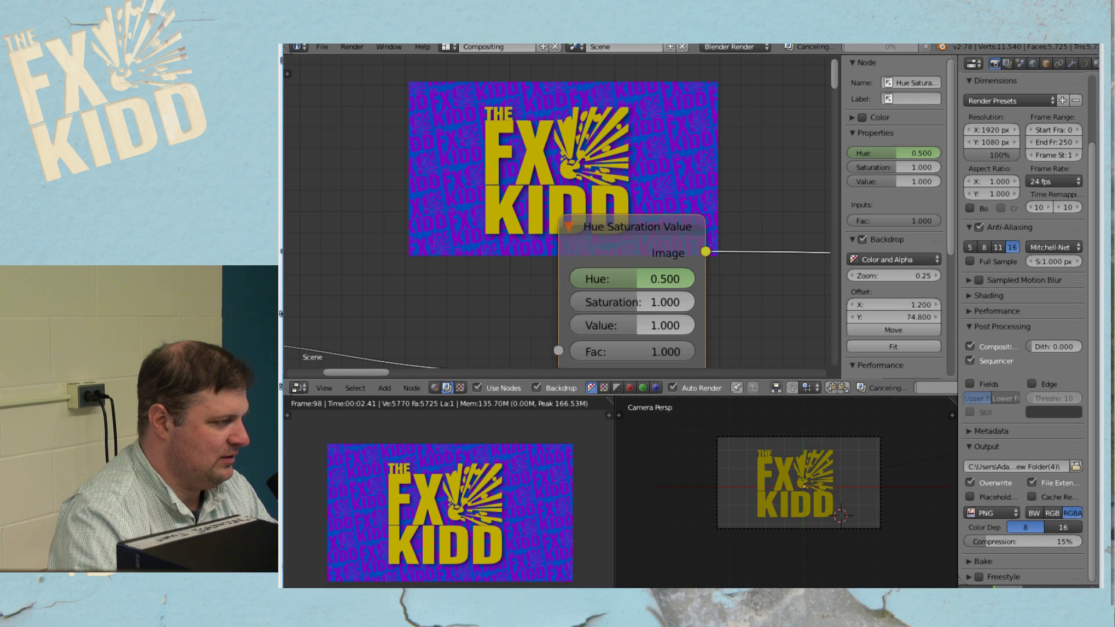
mouse_move(606, 278)
mouse_down()
mouse_move(545, 278)
mouse_move(581, 278)
mouse_up()
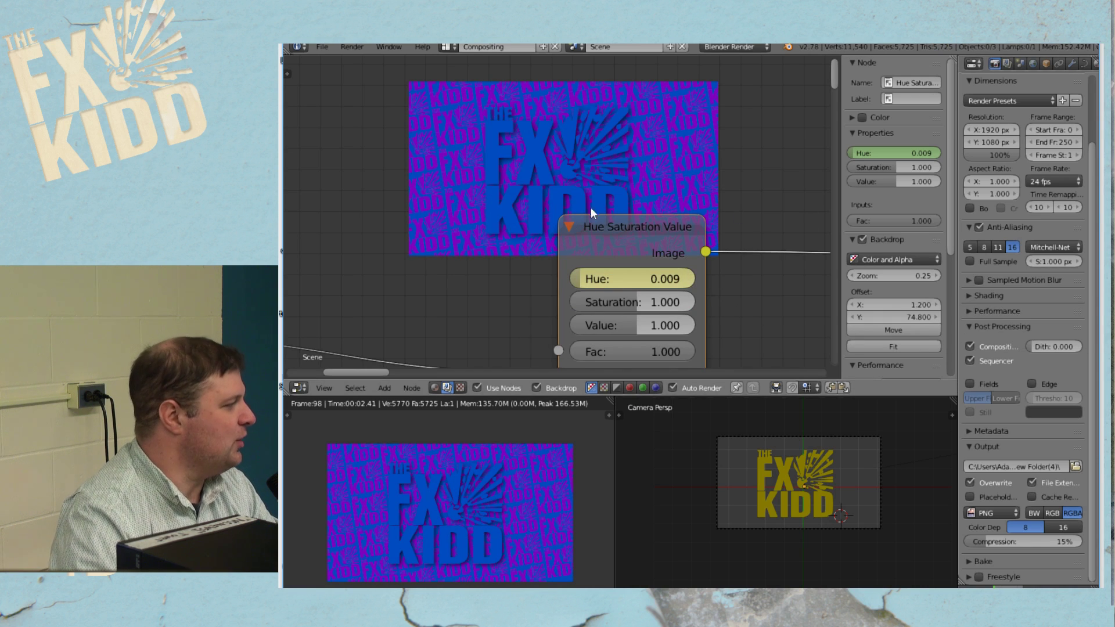
Review the node chain from Render Layers through Hue Saturation Value and Drop Shadow to Alpha Over
scroll(668, 244, down, 5)
middle_drag(705, 286, 562, 246)
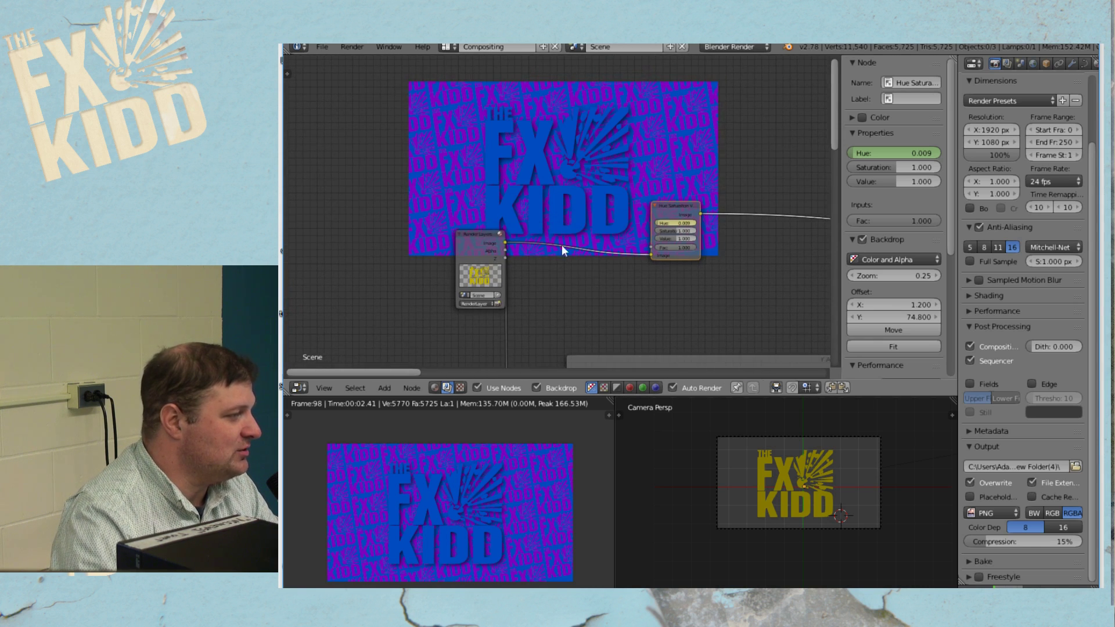
middle_drag(739, 302, 659, 317)
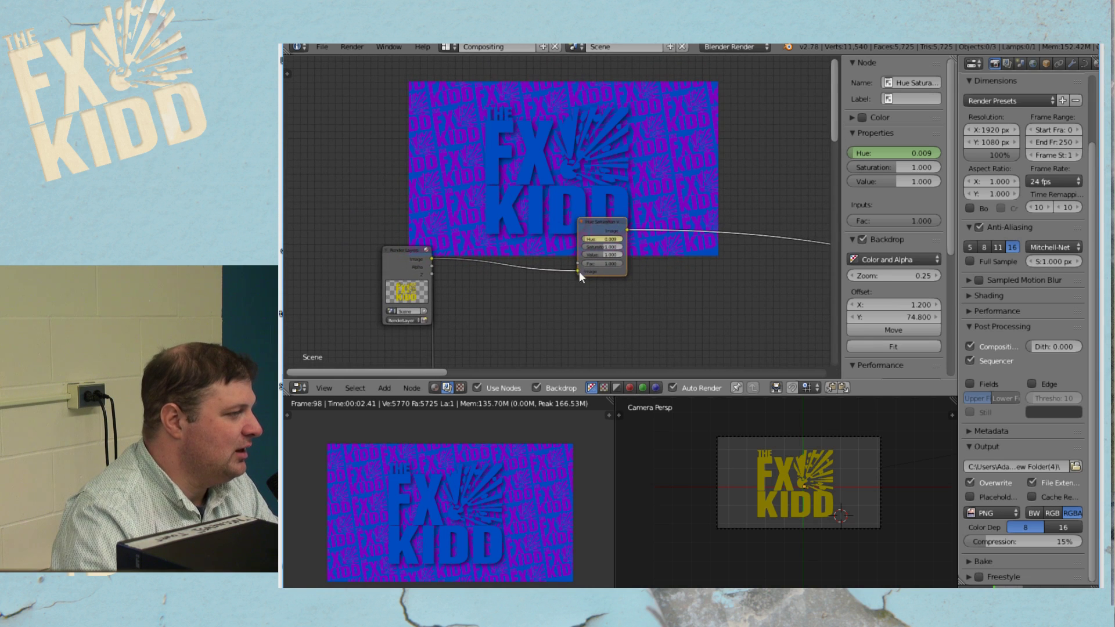
scroll(557, 272, up, 2)
middle_drag(535, 270, 457, 240)
middle_drag(580, 267, 454, 303)
middle_drag(594, 301, 532, 317)
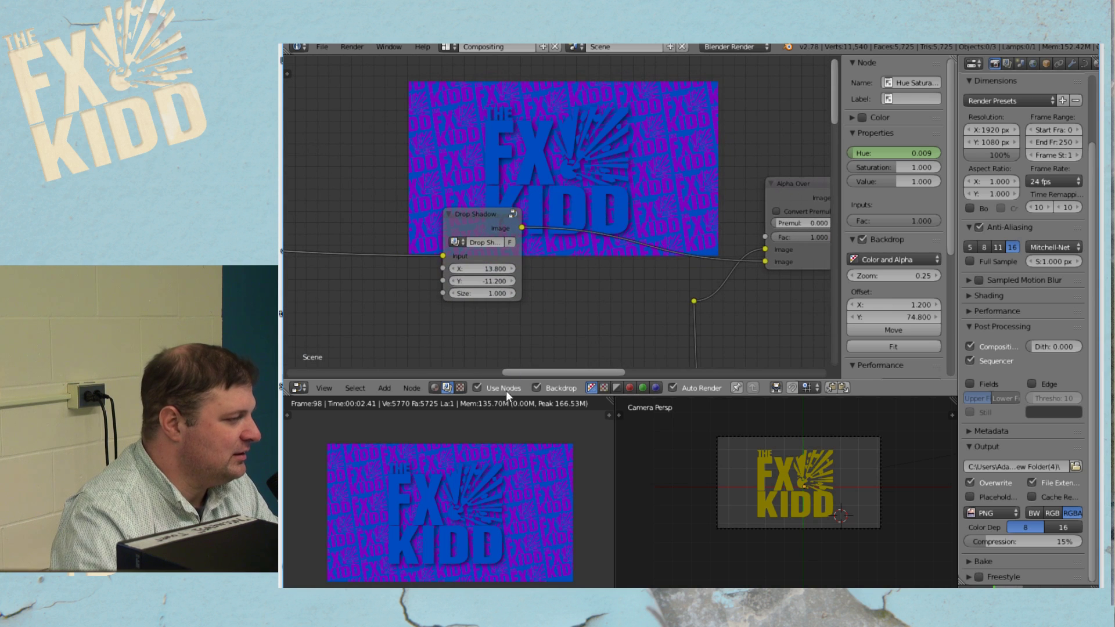
click(386, 388)
mouse_move(414, 337)
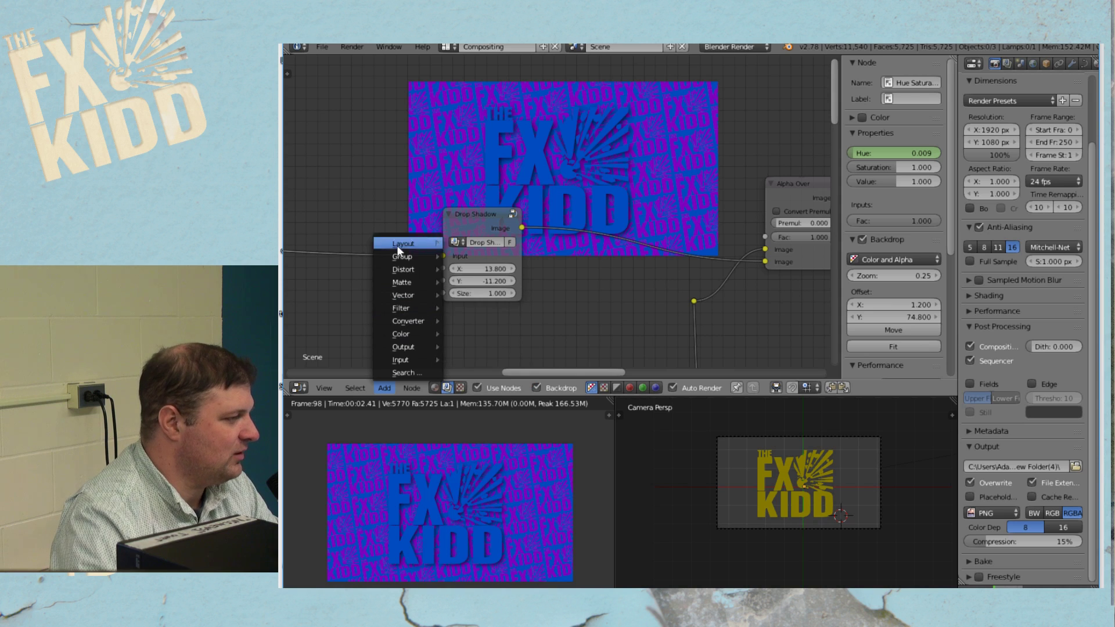
mouse_move(411, 271)
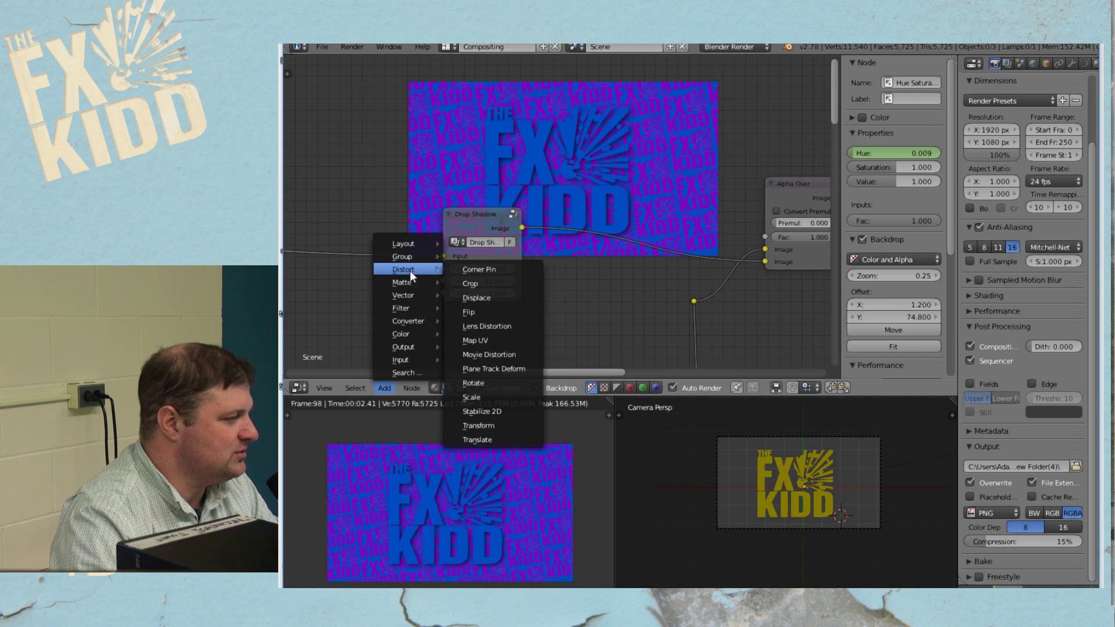
click(513, 439)
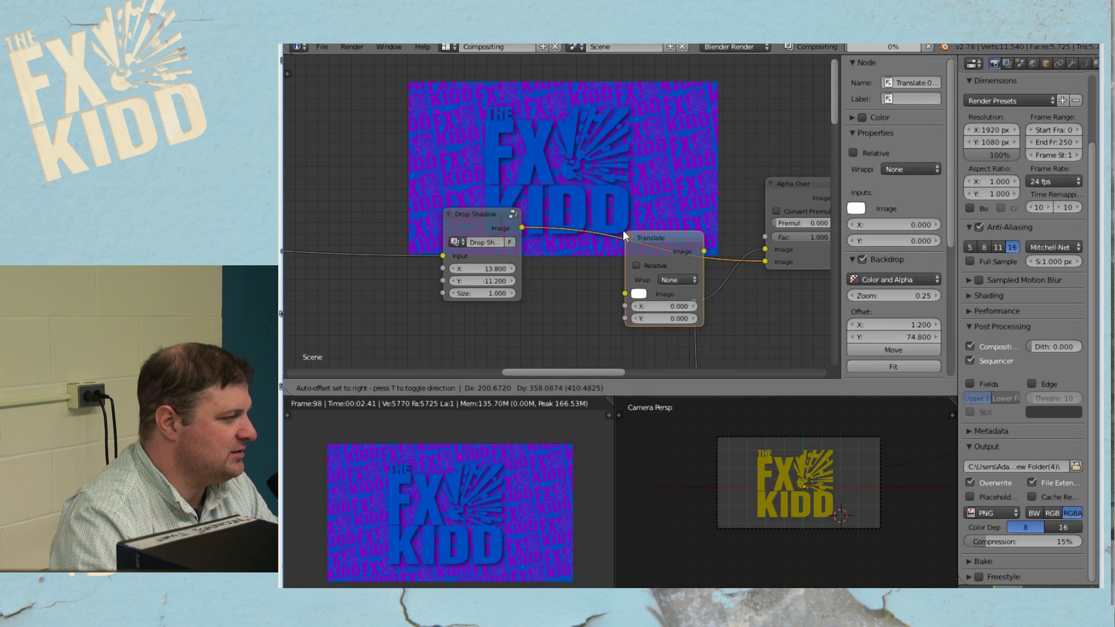
key(Escape)
Add a Transform distort node on the link between the Drop Shadow and Alpha Over nodes
click(385, 388)
mouse_move(419, 269)
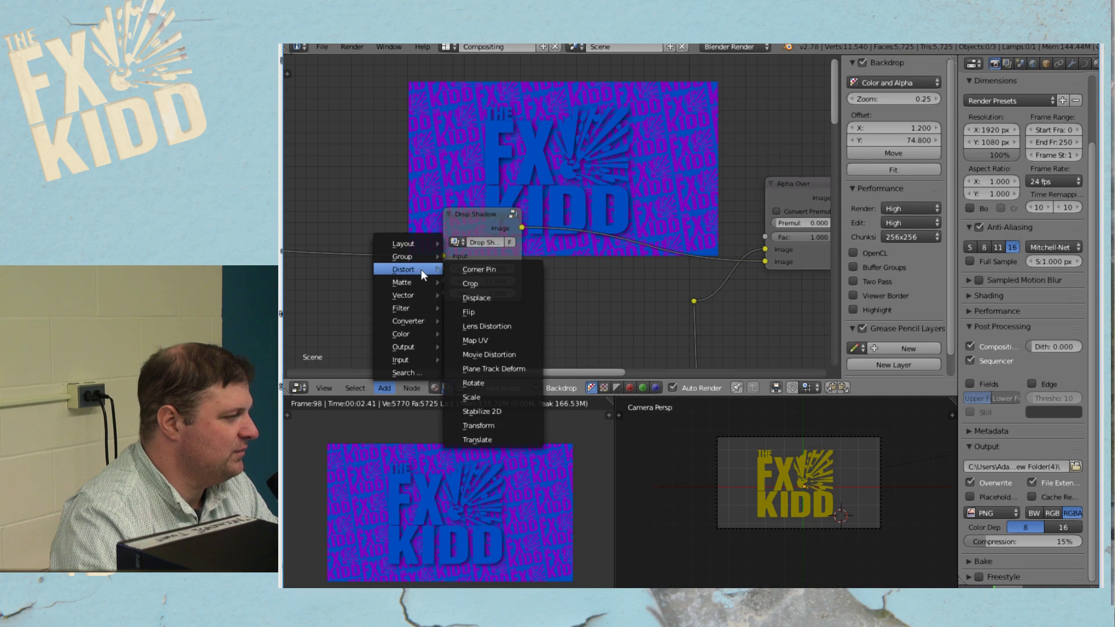
click(497, 424)
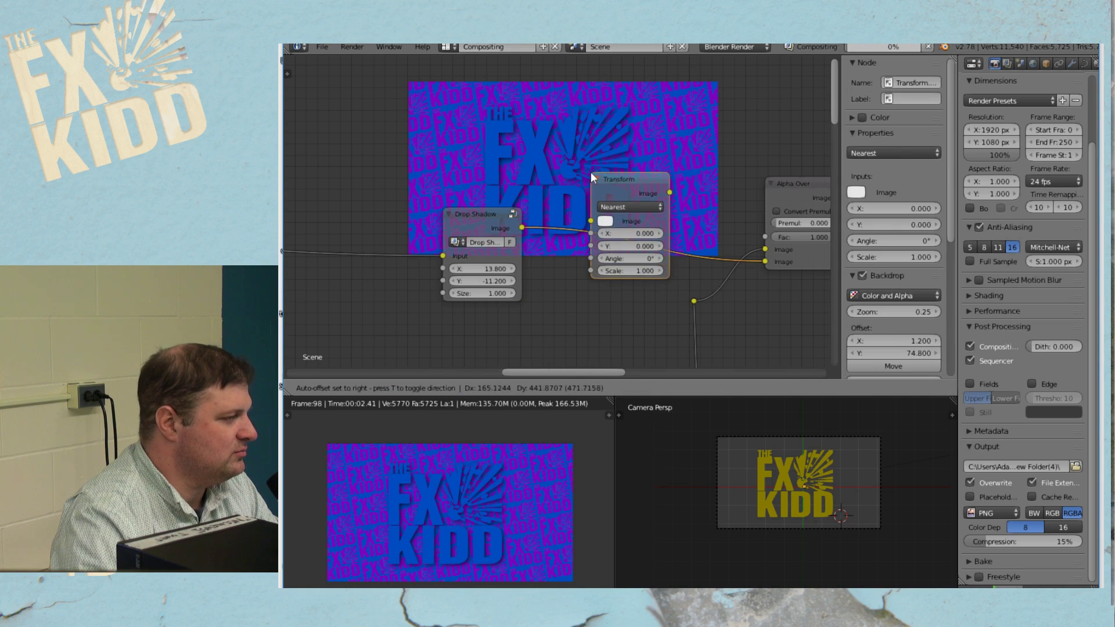
click(591, 172)
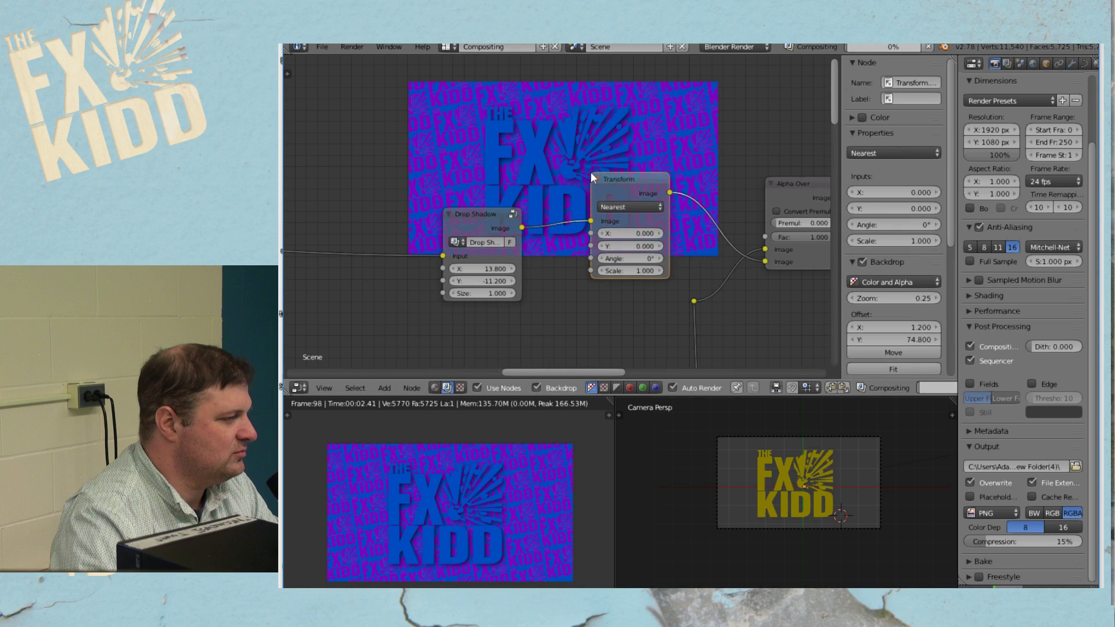
Scale the main logo to 0.900 and raise it to a Y offset of about 132.3 in the Transform node
click(601, 271)
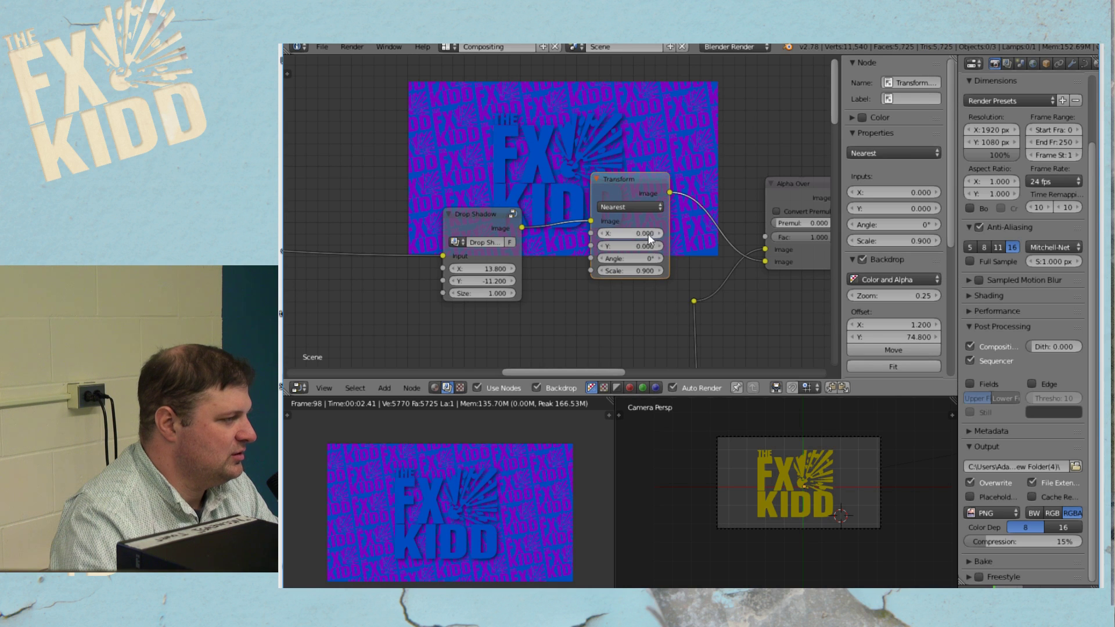
drag(629, 245, 658, 246)
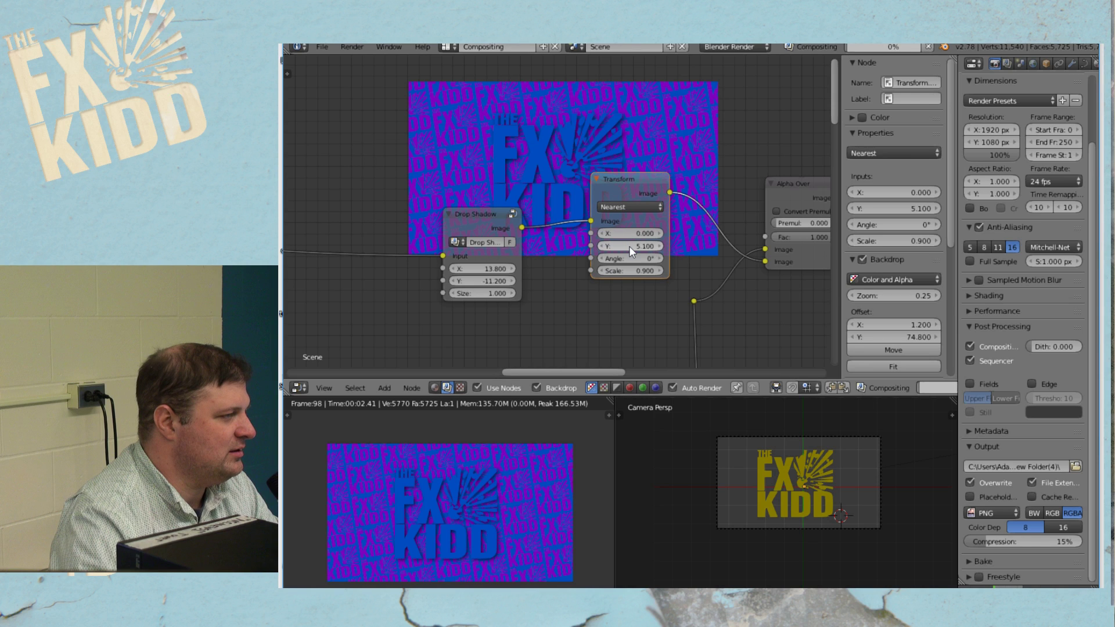
mouse_move(629, 246)
mouse_down()
mouse_move(657, 246)
mouse_move(629, 246)
mouse_up()
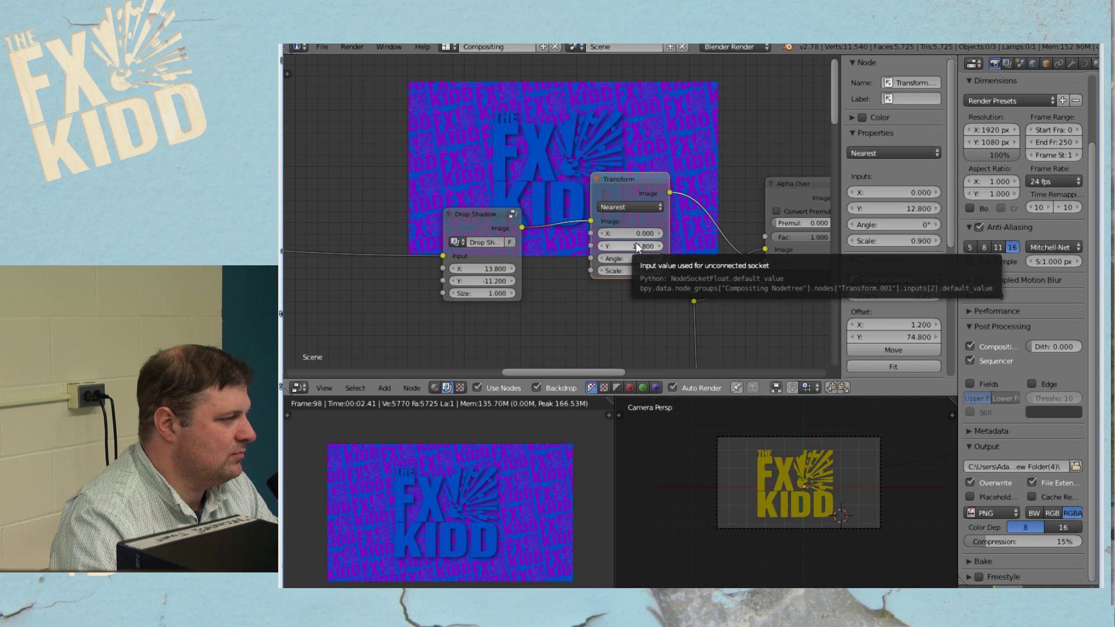
drag(615, 246, 645, 246)
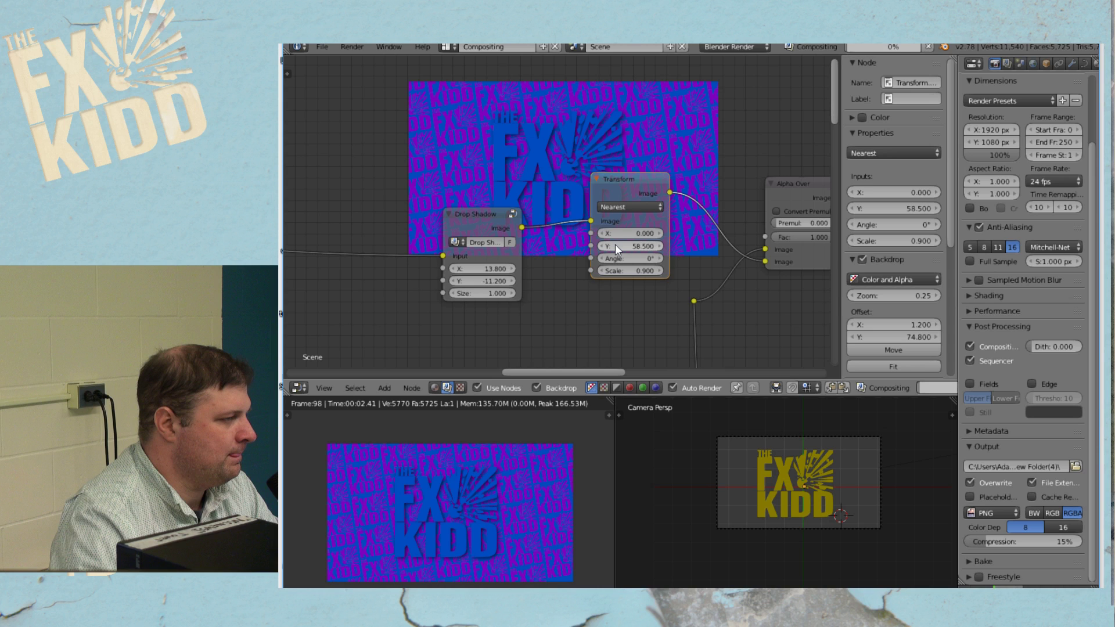
drag(615, 246, 697, 246)
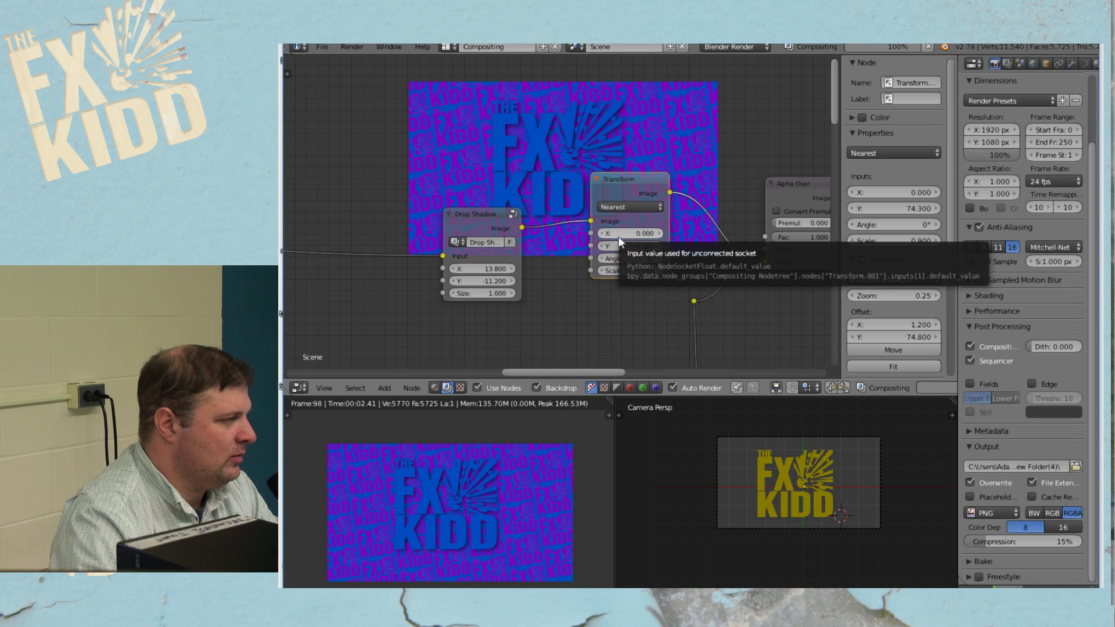
drag(614, 246, 759, 246)
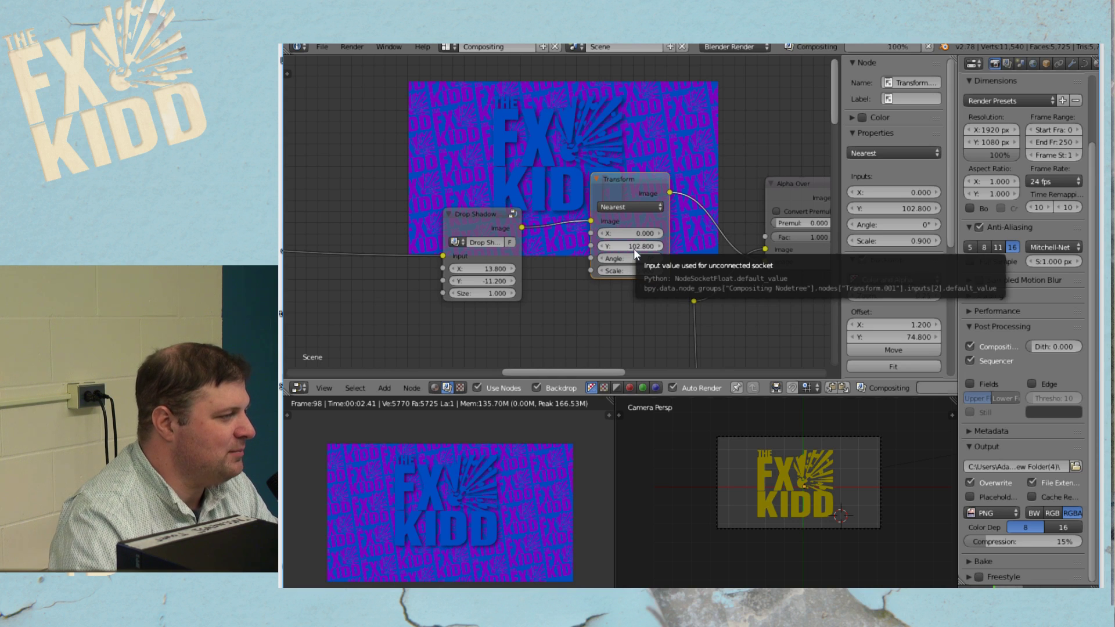
drag(634, 246, 781, 246)
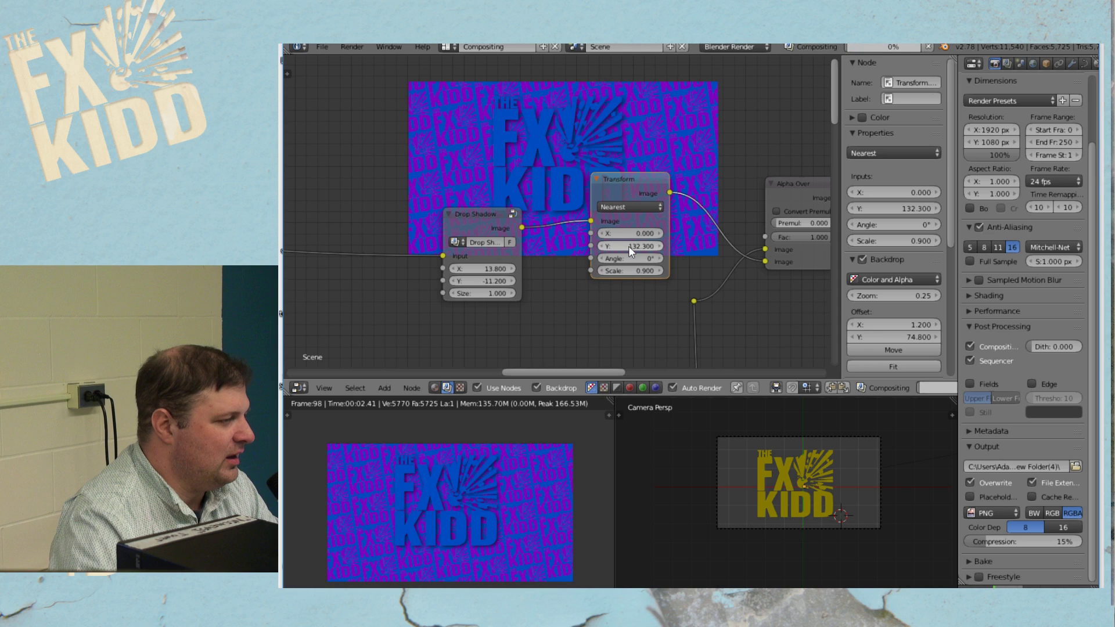
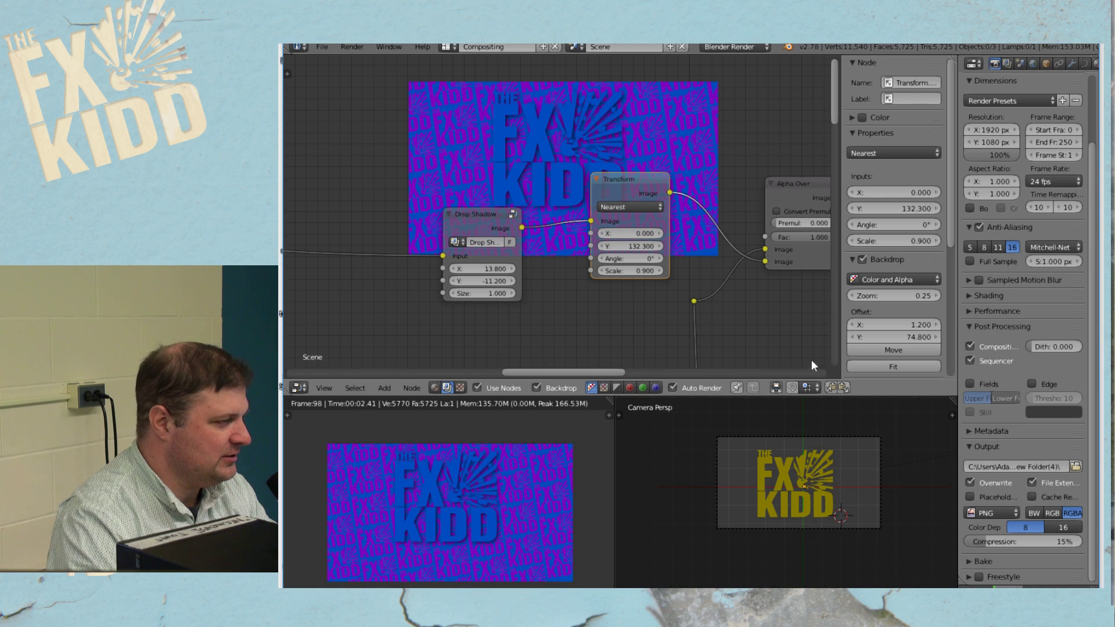
Show only the empty layer 2 in the camera view
scroll(764, 309, down, 2)
middle_drag(649, 324, 757, 280)
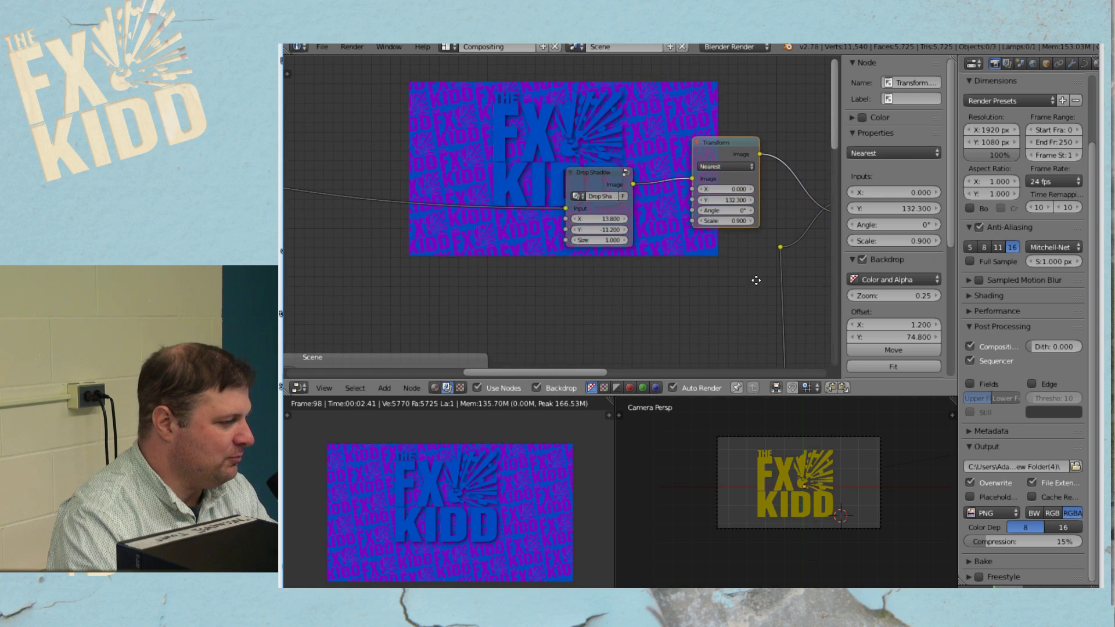
scroll(862, 549, up, 4)
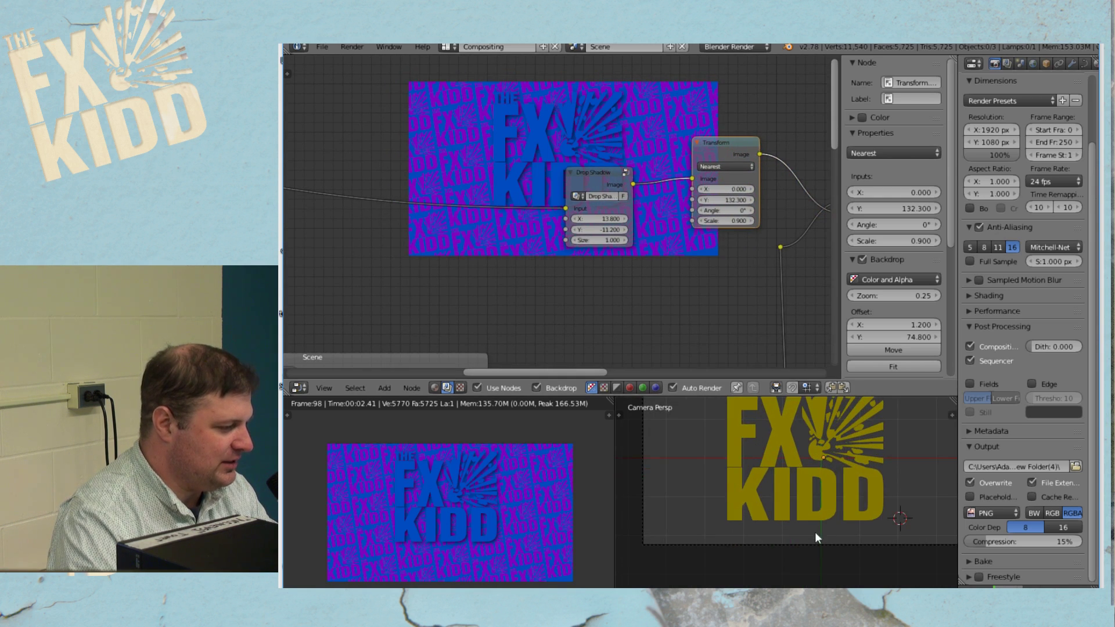
scroll(787, 492, down, 4)
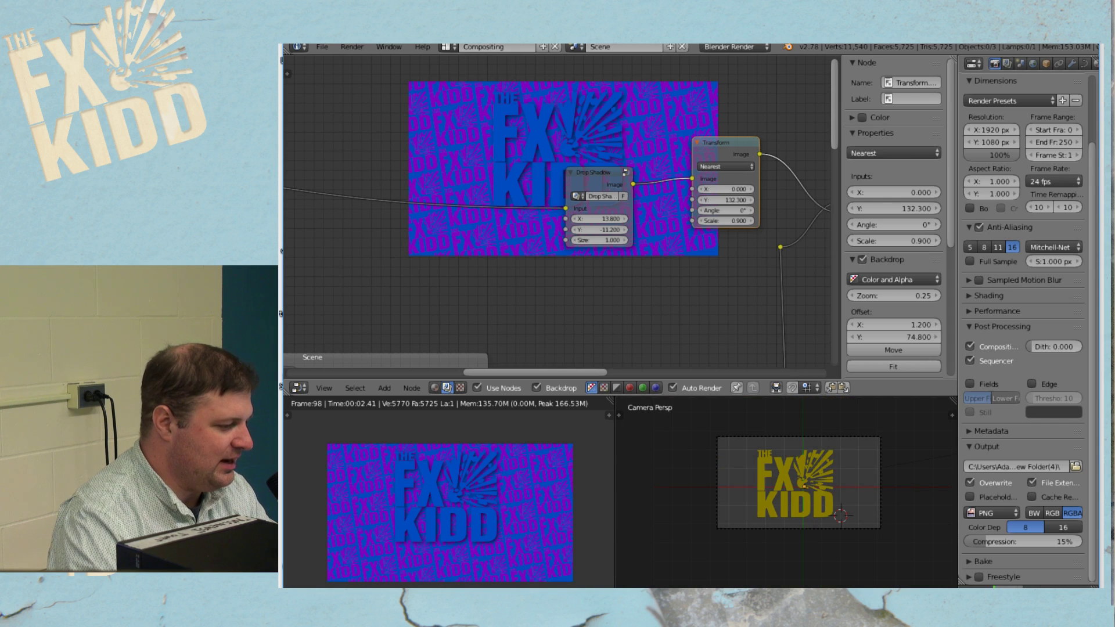
key(2)
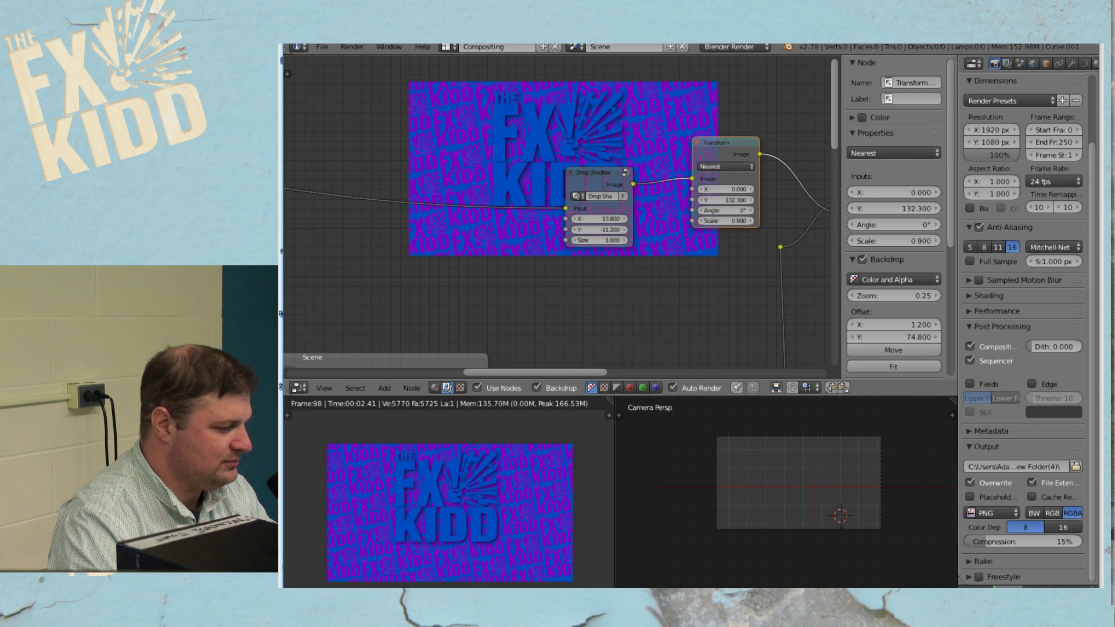
scroll(790, 500, up, 5)
scroll(754, 492, down, 3)
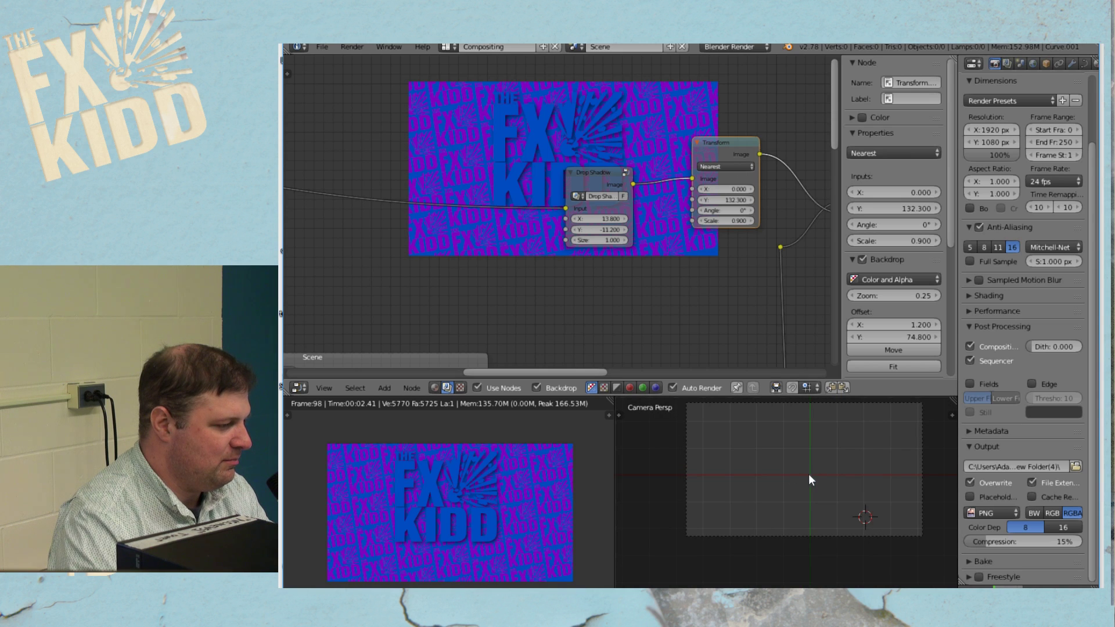
Add a text object and move it to the lower-left area of the camera frame
key(space)
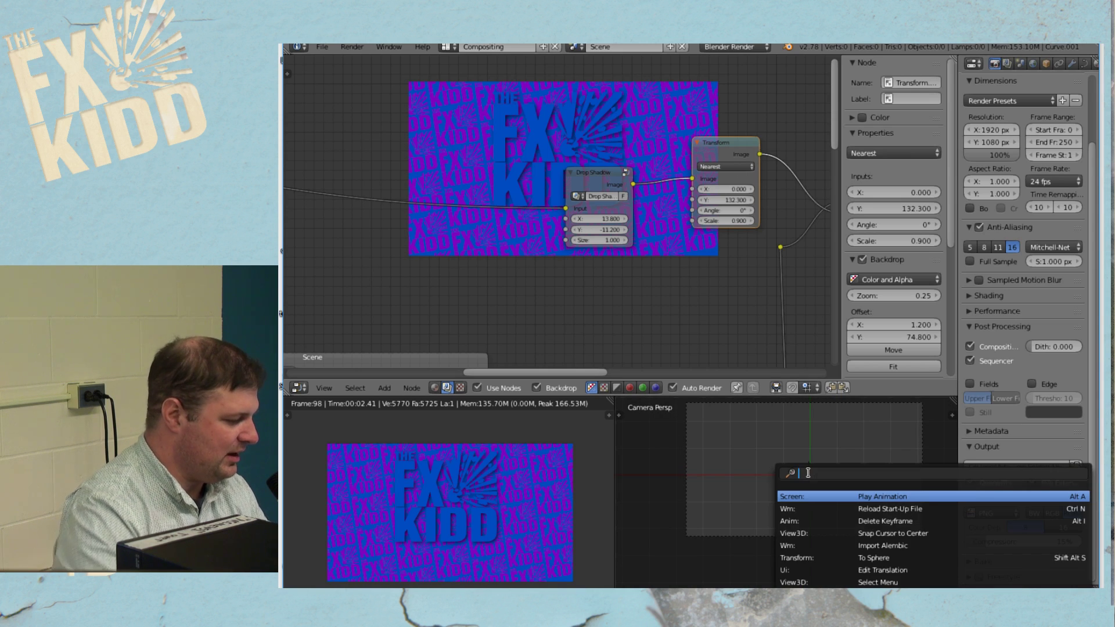
text(te)
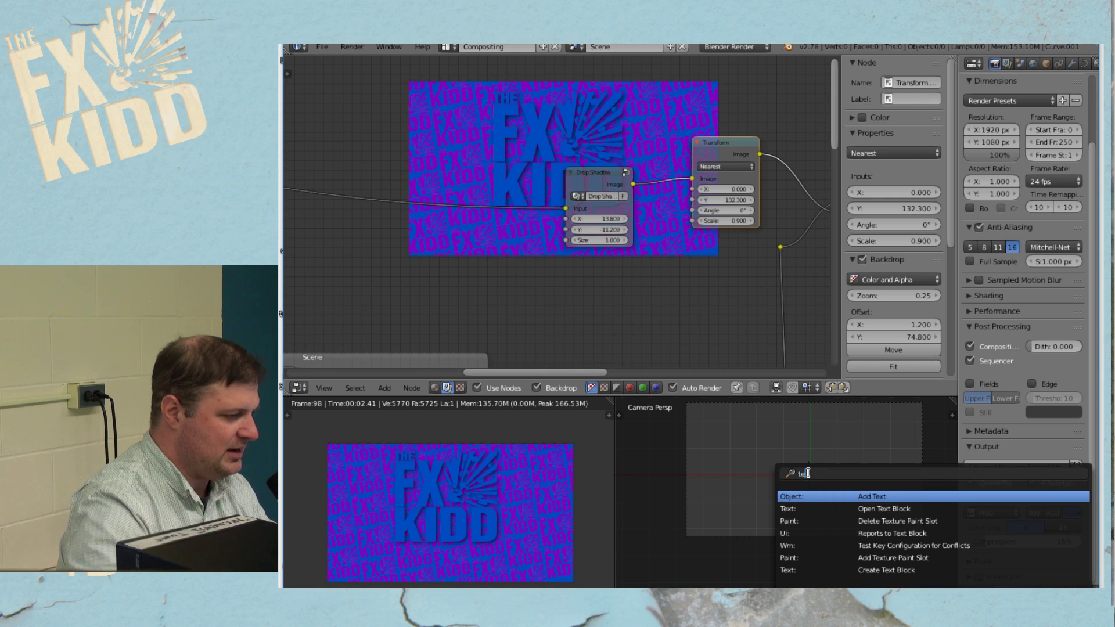
click(943, 493)
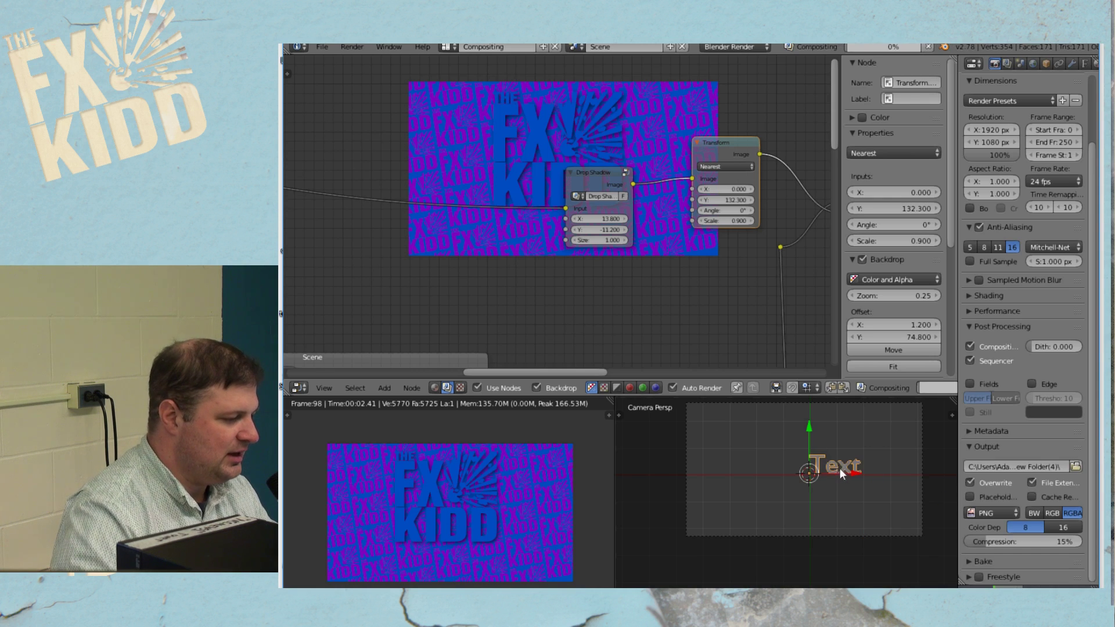
drag(847, 474, 773, 474)
drag(734, 433, 719, 467)
Replace the default wording of the text object with "Compositing Arrays Tutorial"
key(Tab)
key(BackSpace)
key(BackSpace)
key(BackSpace)
key(BackSpace)
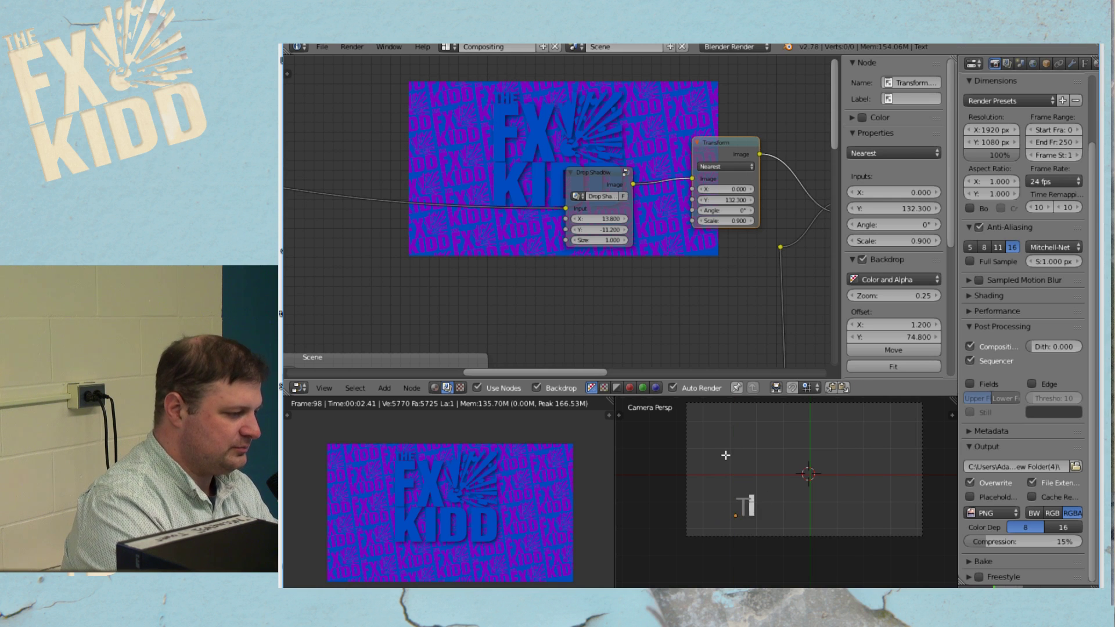
text(Co)
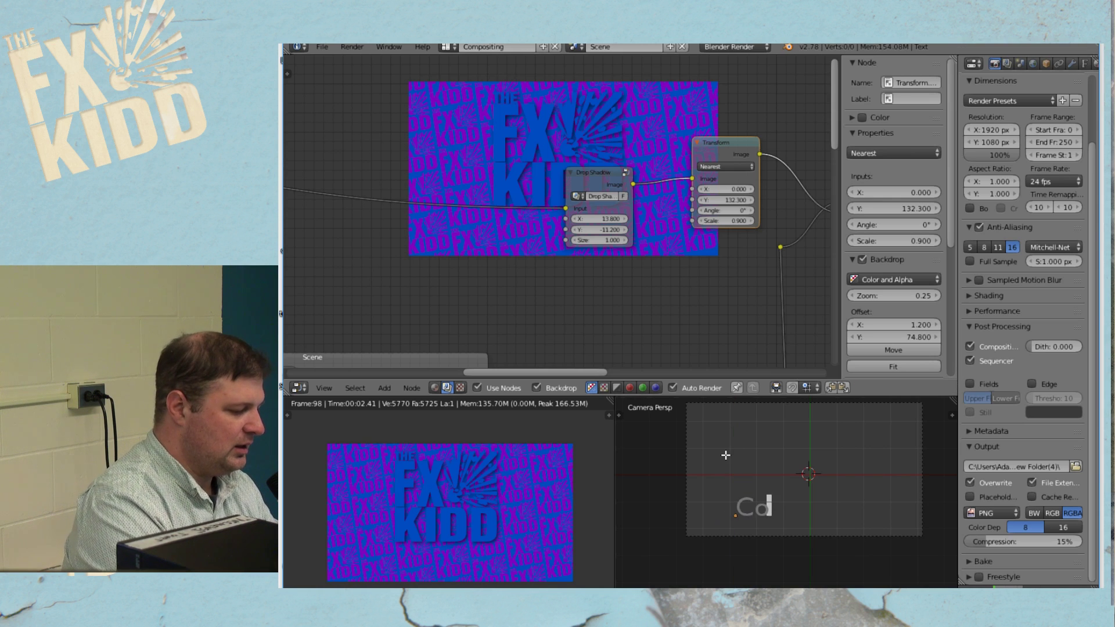
text(mpositin)
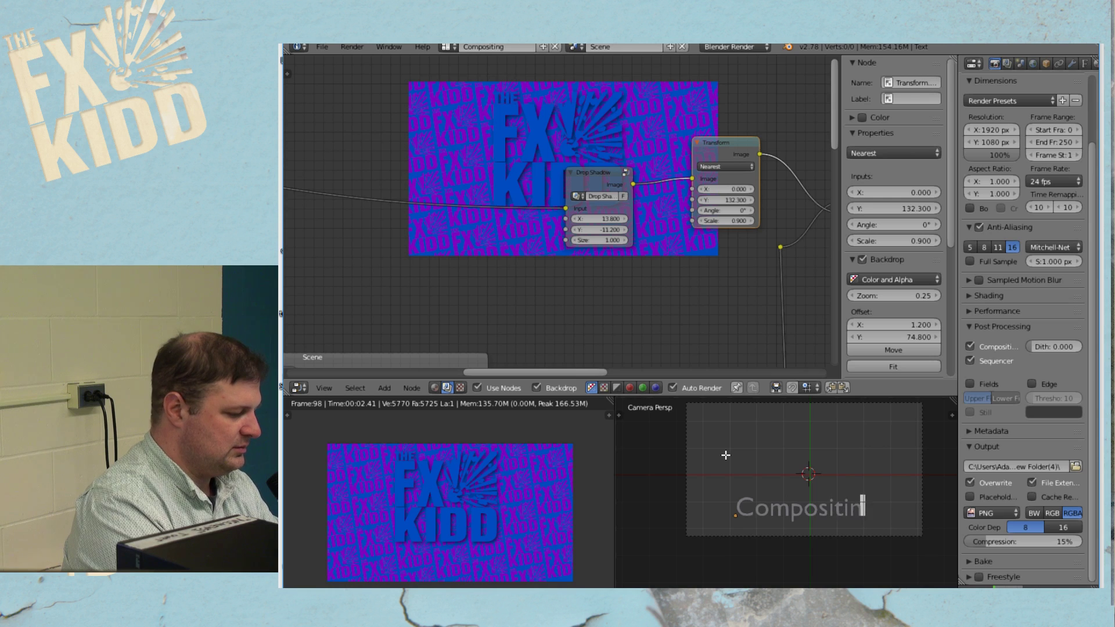
text(g Arr)
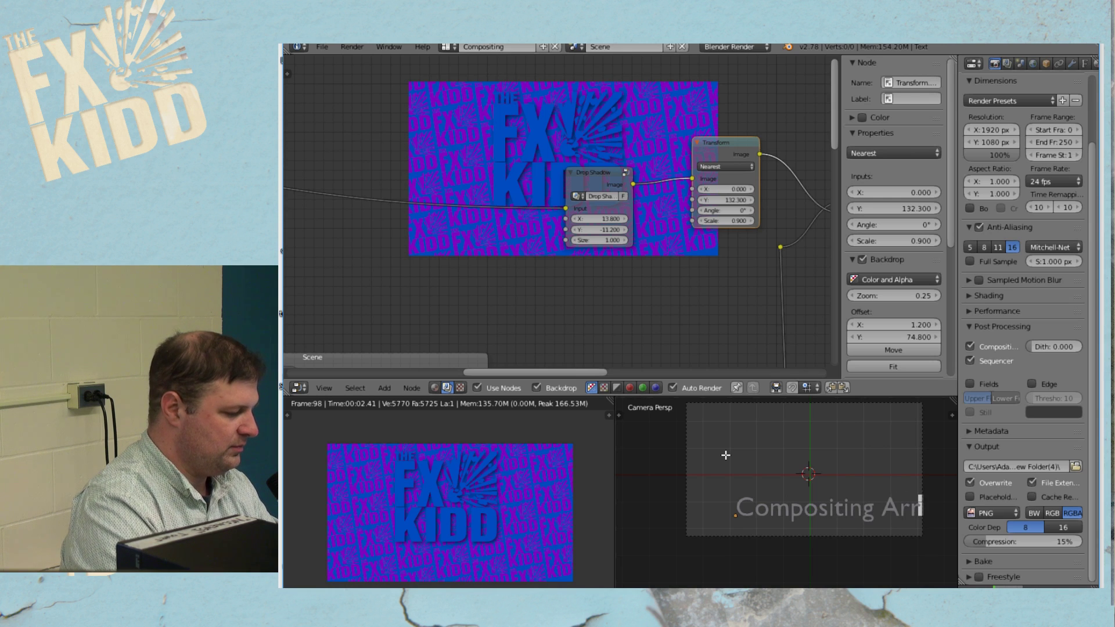
text(ays)
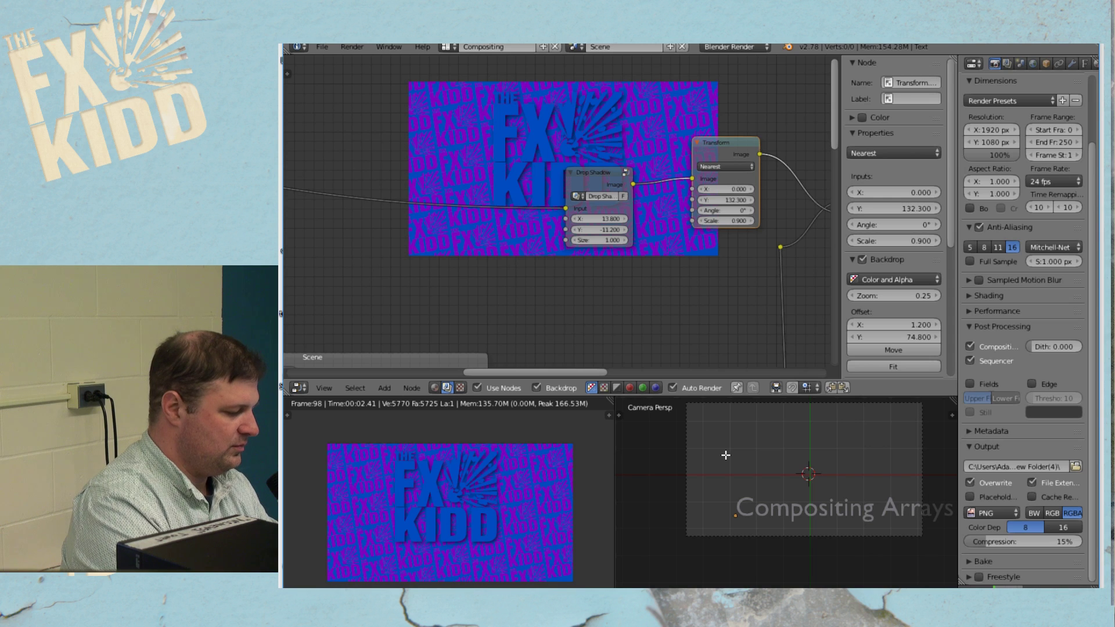
key(Tab)
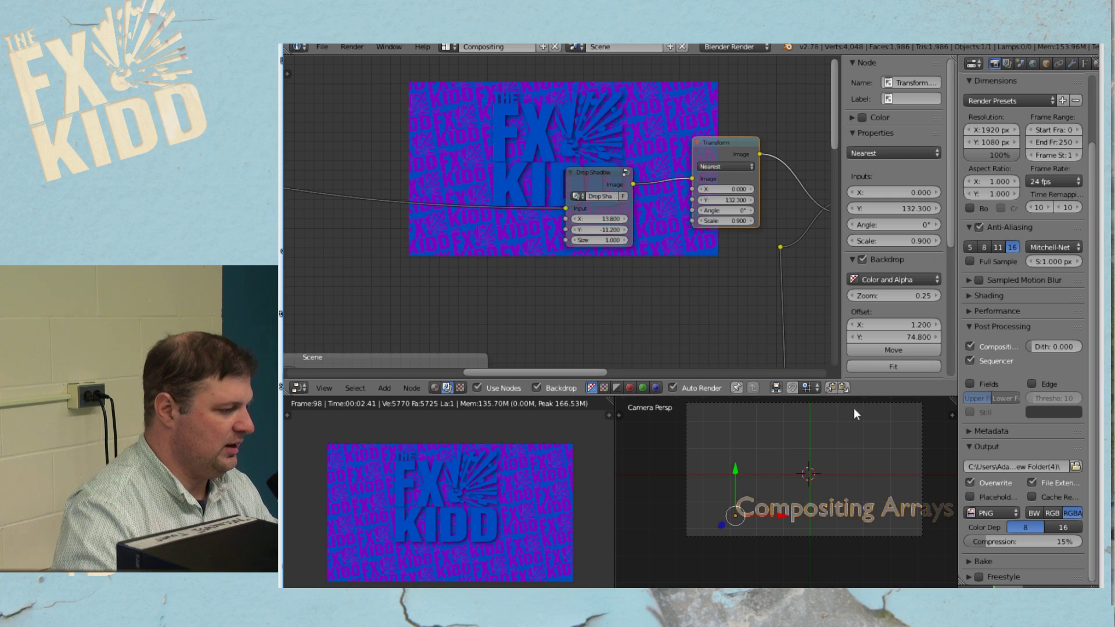
Load HATTEN.TTF from C:\Windows\Fonts as the text's regular font and shift the text slightly left to center it in the frame
click(1084, 63)
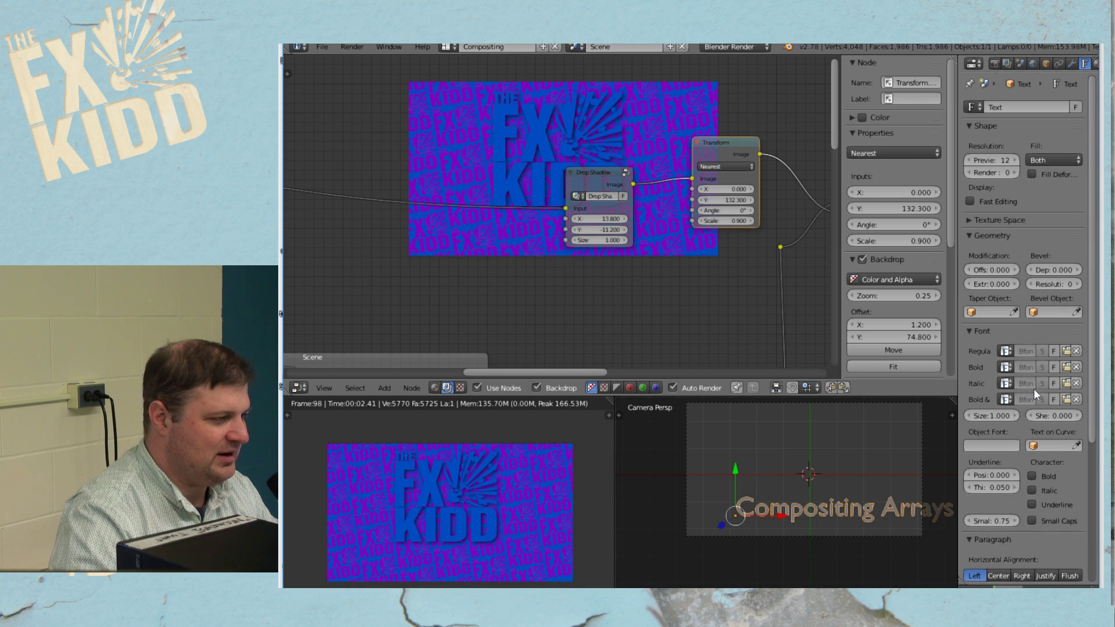
scroll(1034, 388, down, 8)
scroll(1032, 407, up, 8)
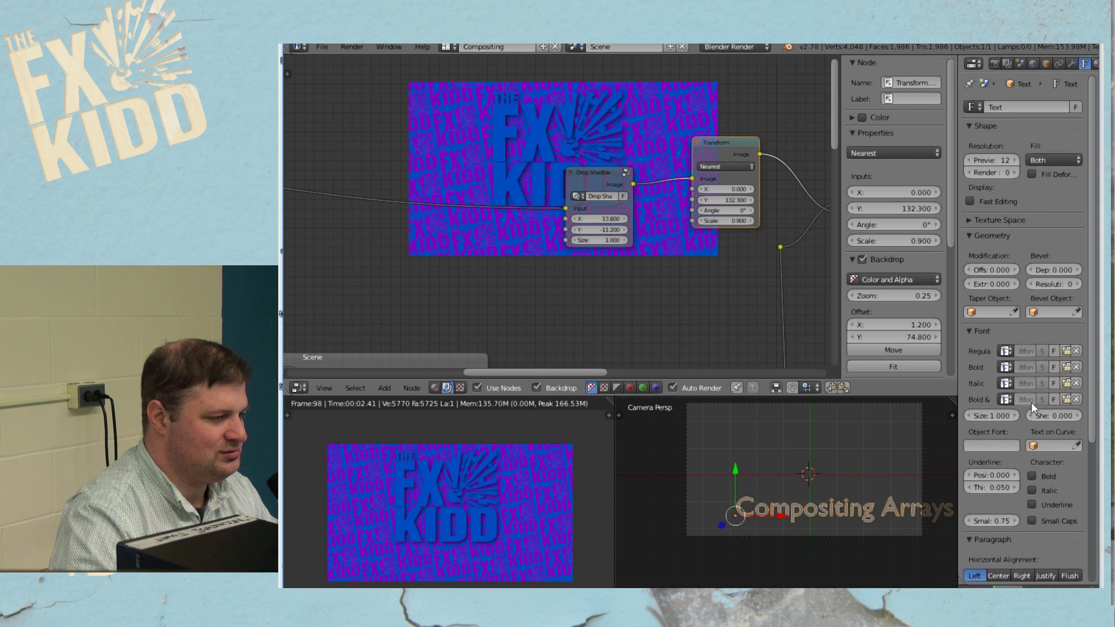
click(1067, 350)
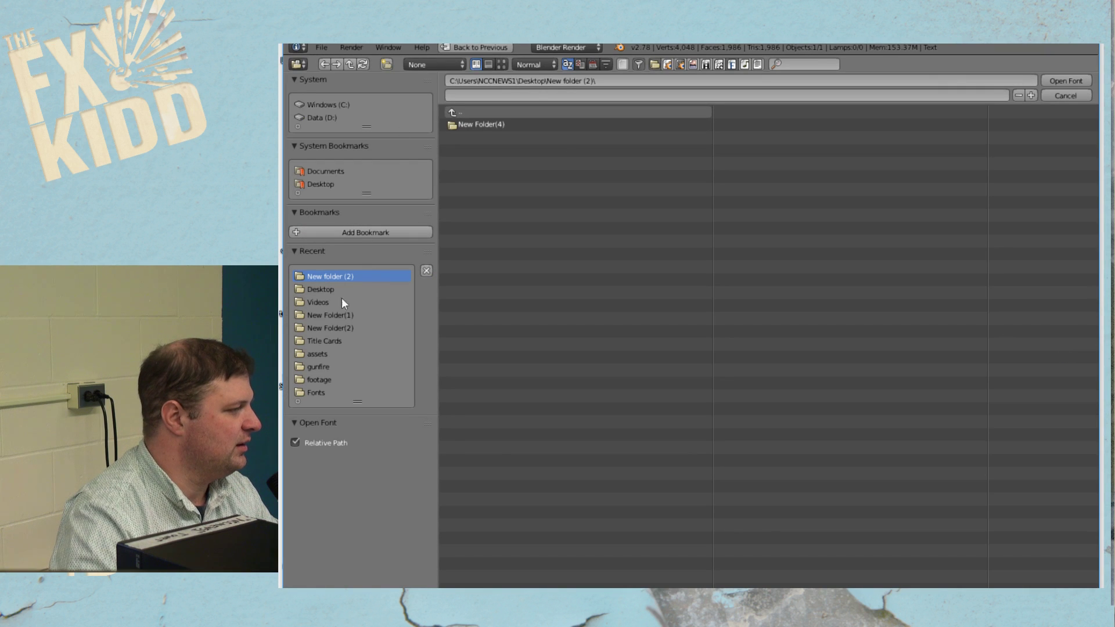
click(330, 393)
scroll(768, 527, down, 10)
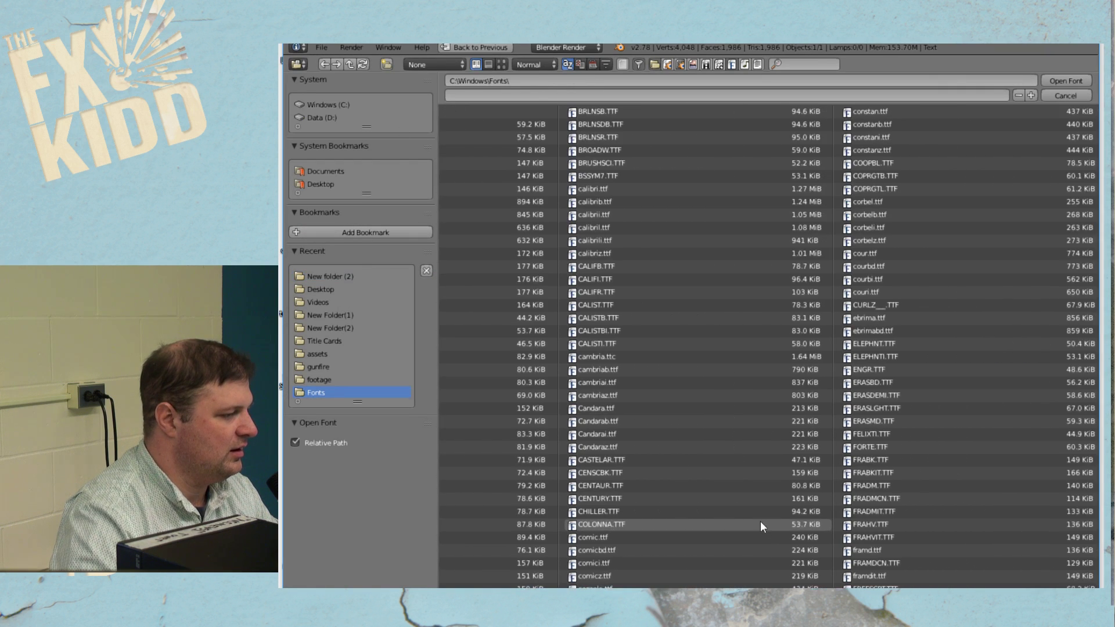
scroll(758, 505, down, 5)
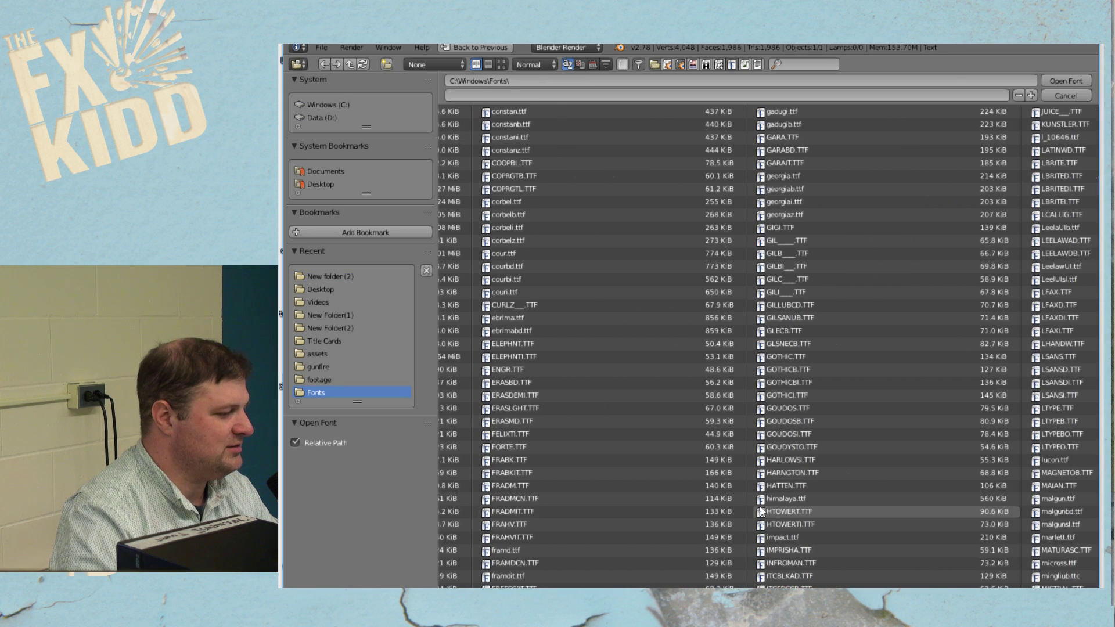
scroll(804, 490, down, 1)
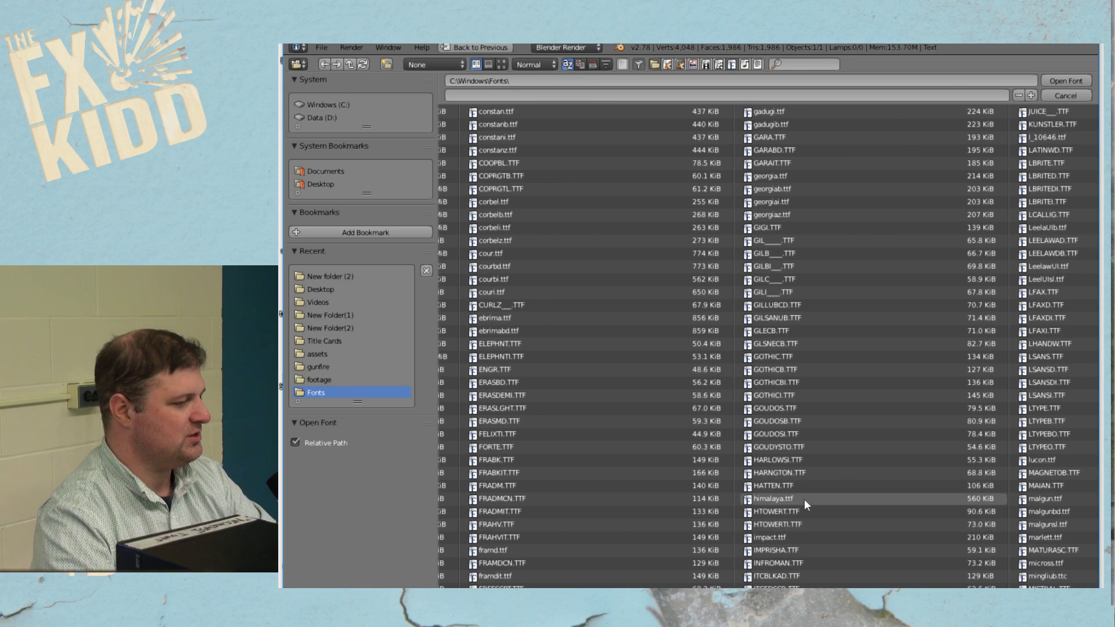
click(789, 485)
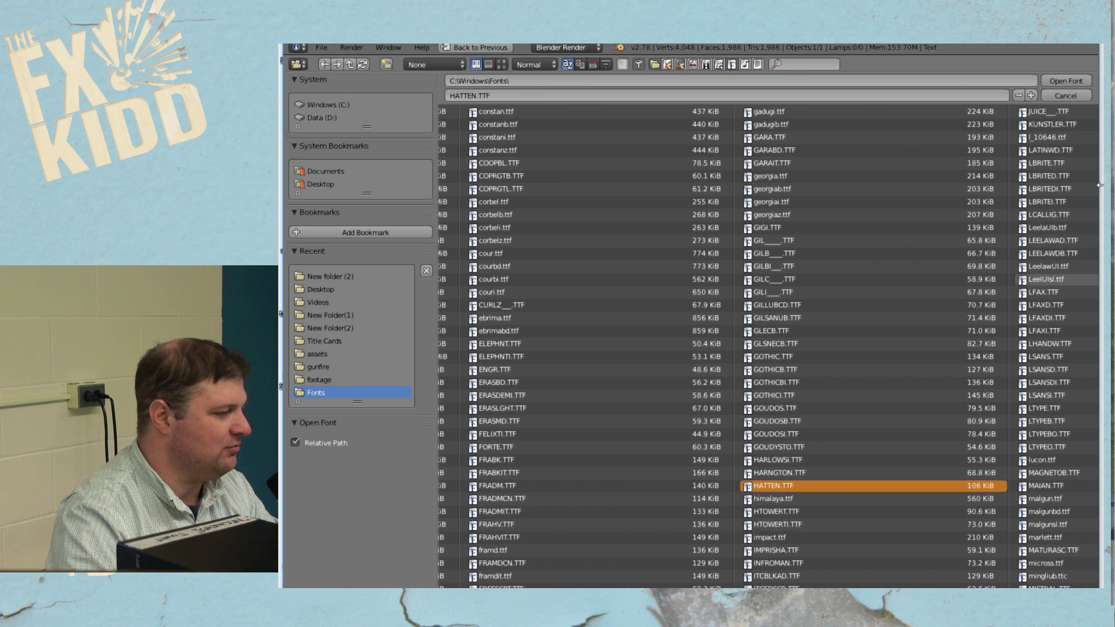
click(1070, 79)
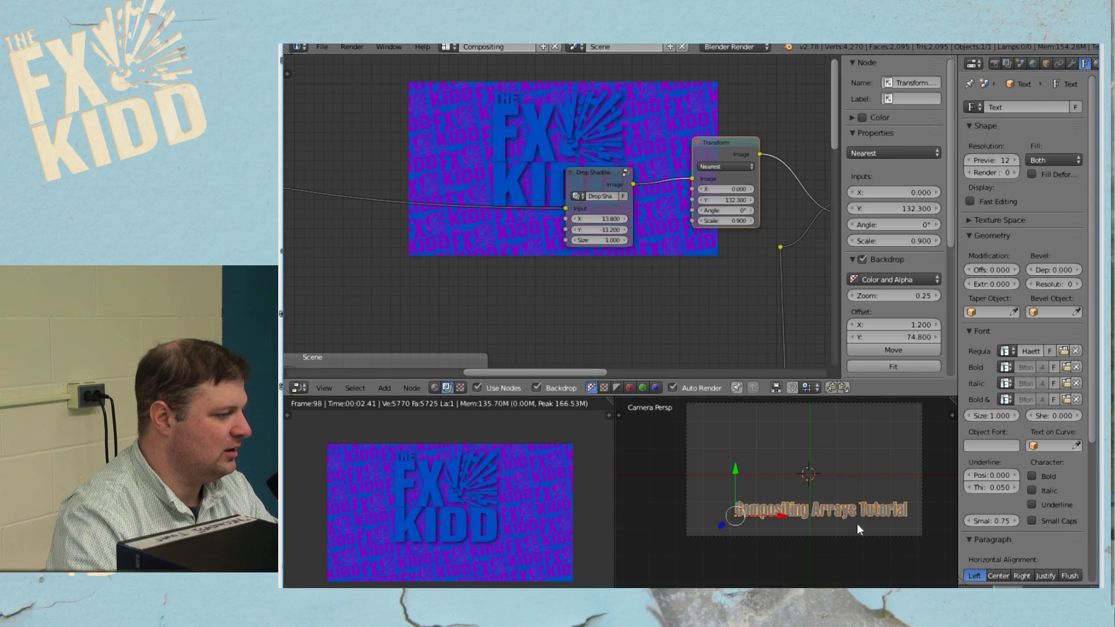
drag(778, 515, 765, 514)
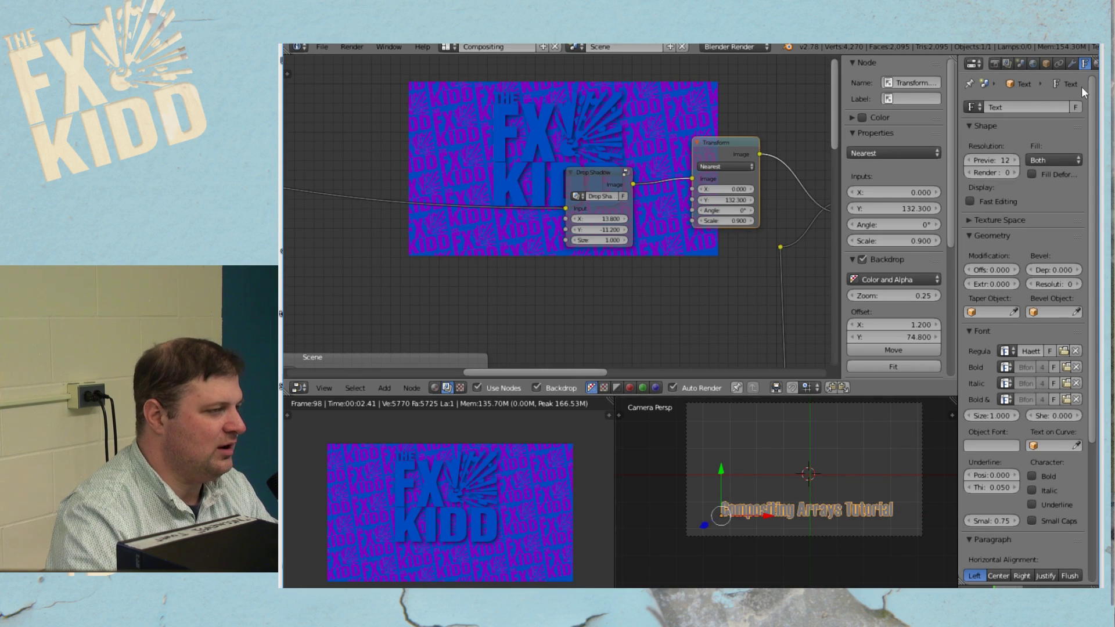
Assign the existing yellow shadeless material SVGMat.008 to the text object
click(1096, 66)
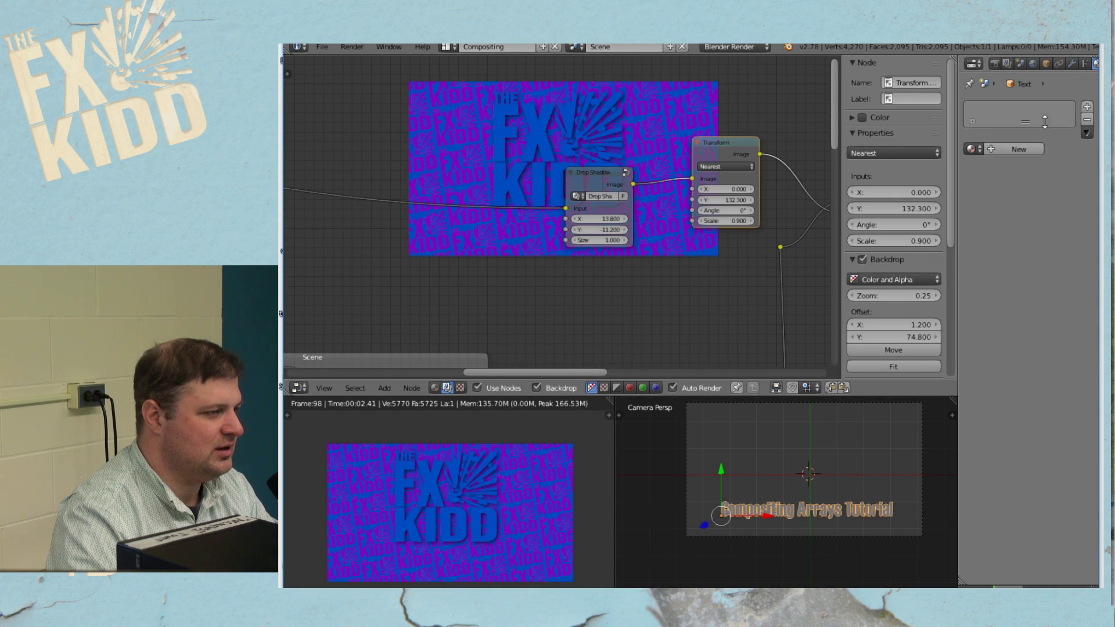
click(972, 149)
click(922, 169)
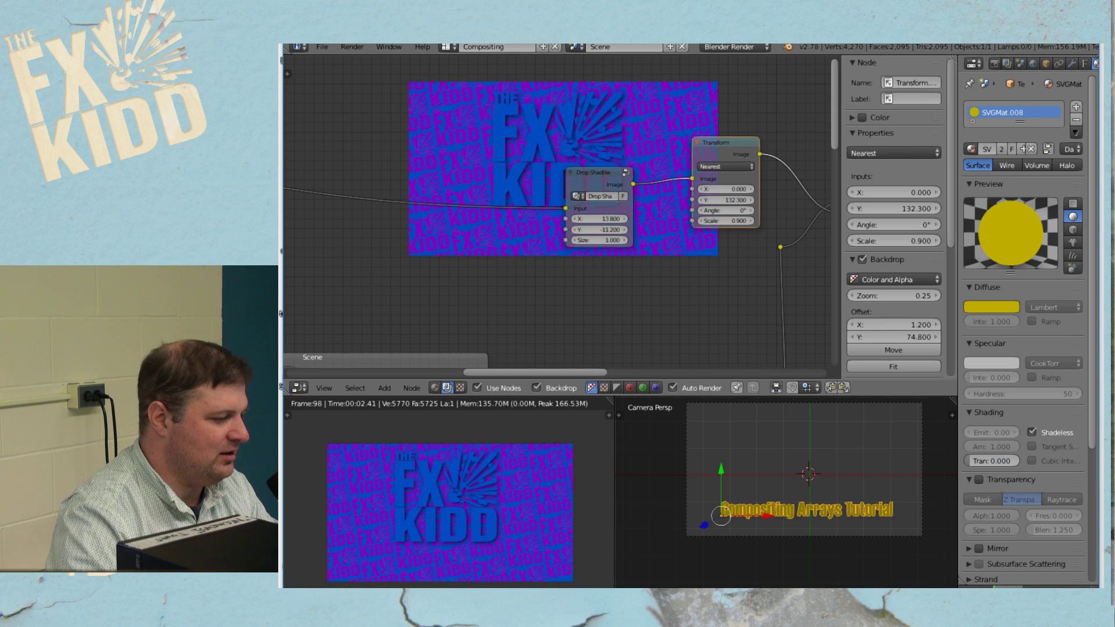
Enable scene layer 1 alongside layer 2, add a second render layer with Sky excluded, and limit the layers it renders
click(1006, 63)
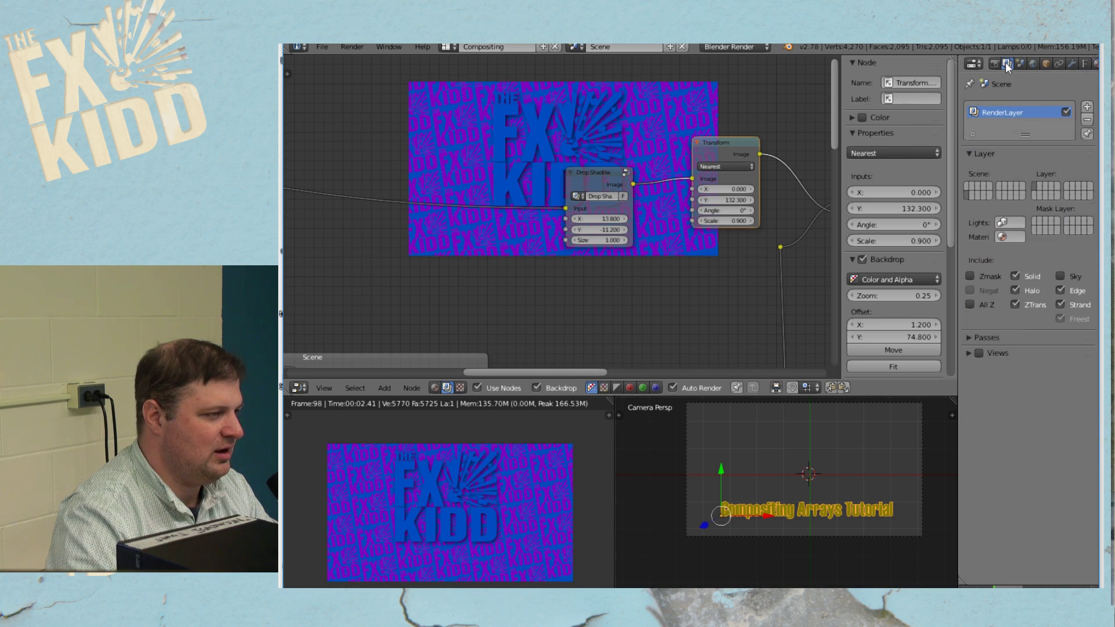
click(967, 185)
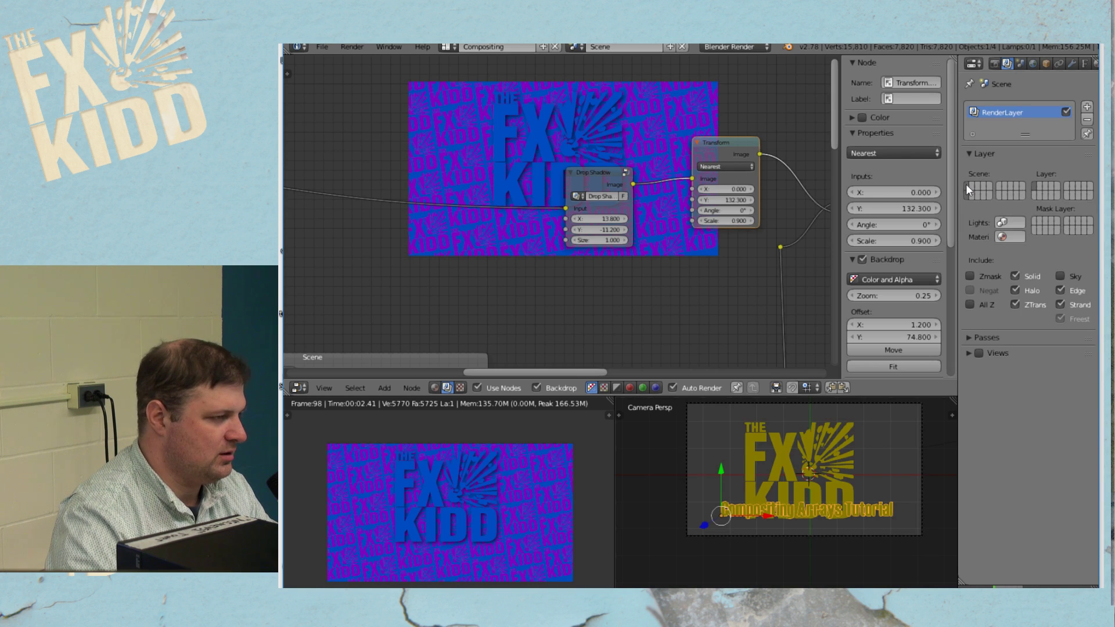
click(1087, 107)
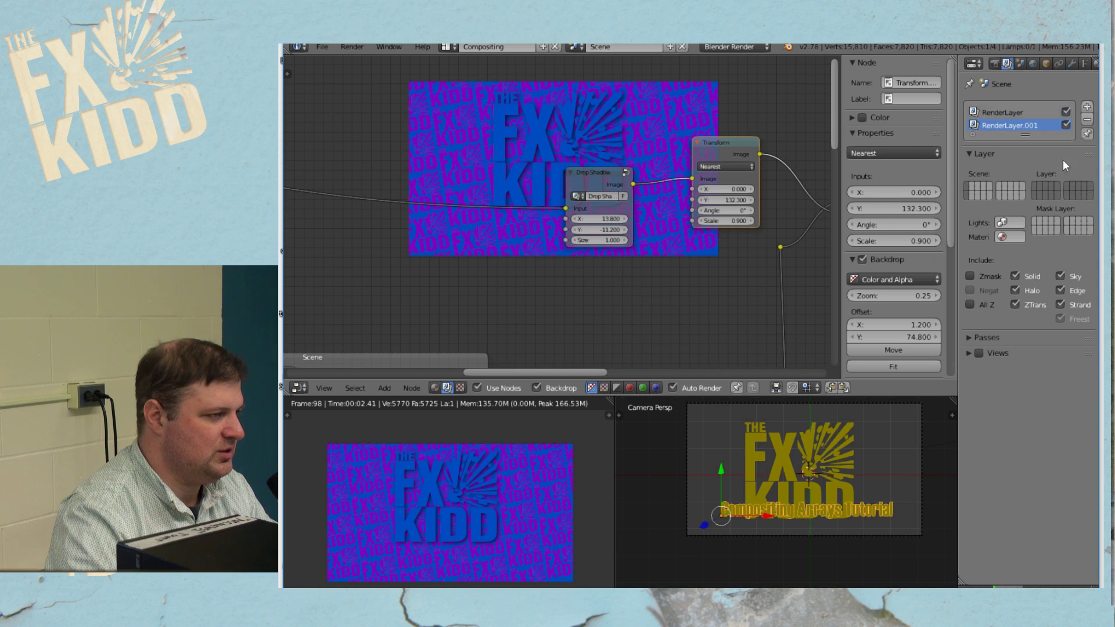
click(1060, 275)
click(1034, 194)
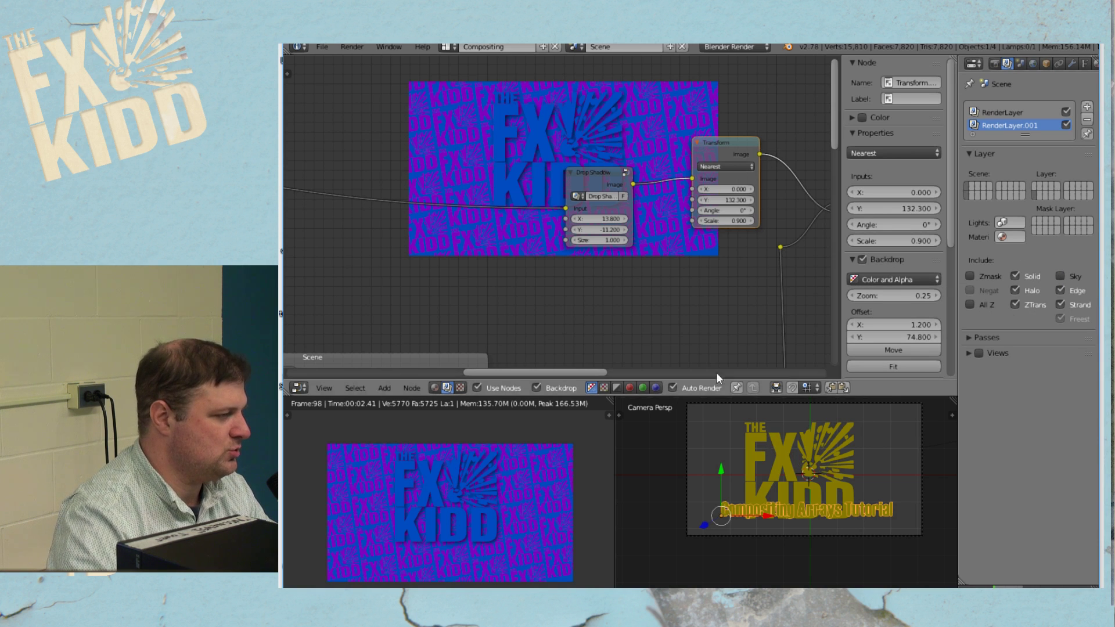
Add a Render Layers input node above the Soften node and set its layer to RenderLayer.001
middle_drag(565, 167, 568, 173)
scroll(650, 208, down, 6)
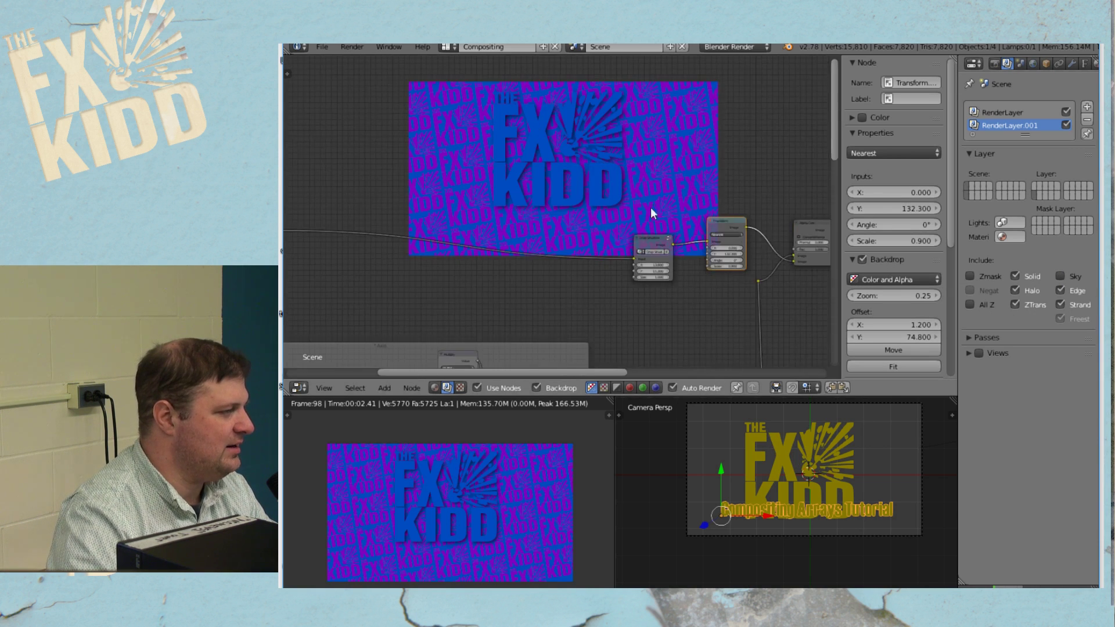
middle_drag(431, 163, 418, 154)
middle_drag(672, 219, 595, 234)
scroll(595, 191, up, 2)
middle_drag(595, 191, 603, 212)
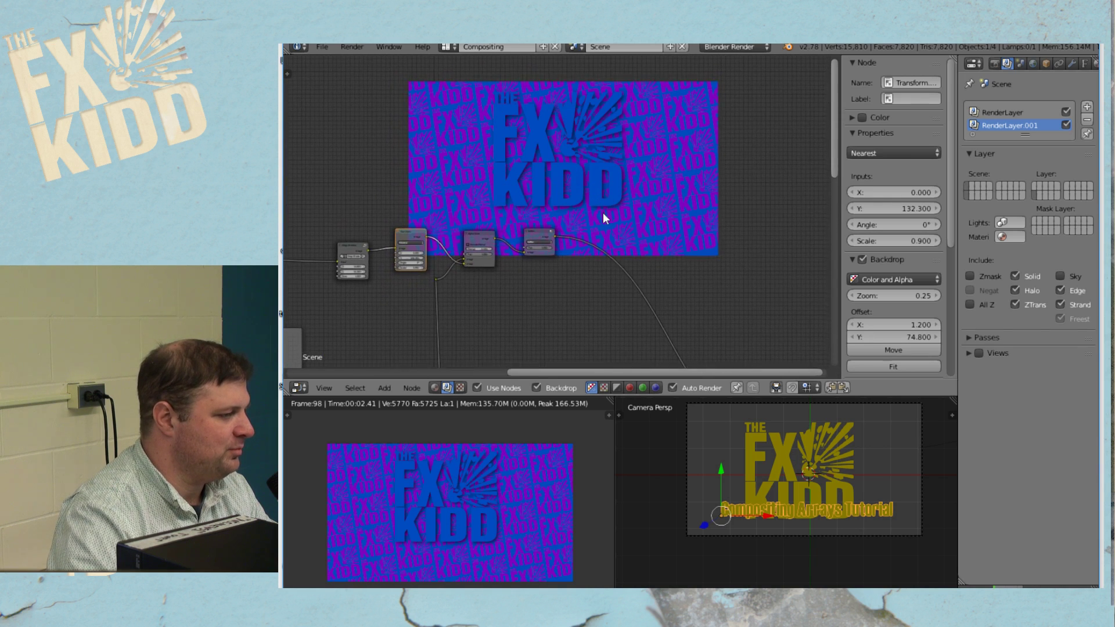
scroll(598, 208, up, 2)
click(385, 388)
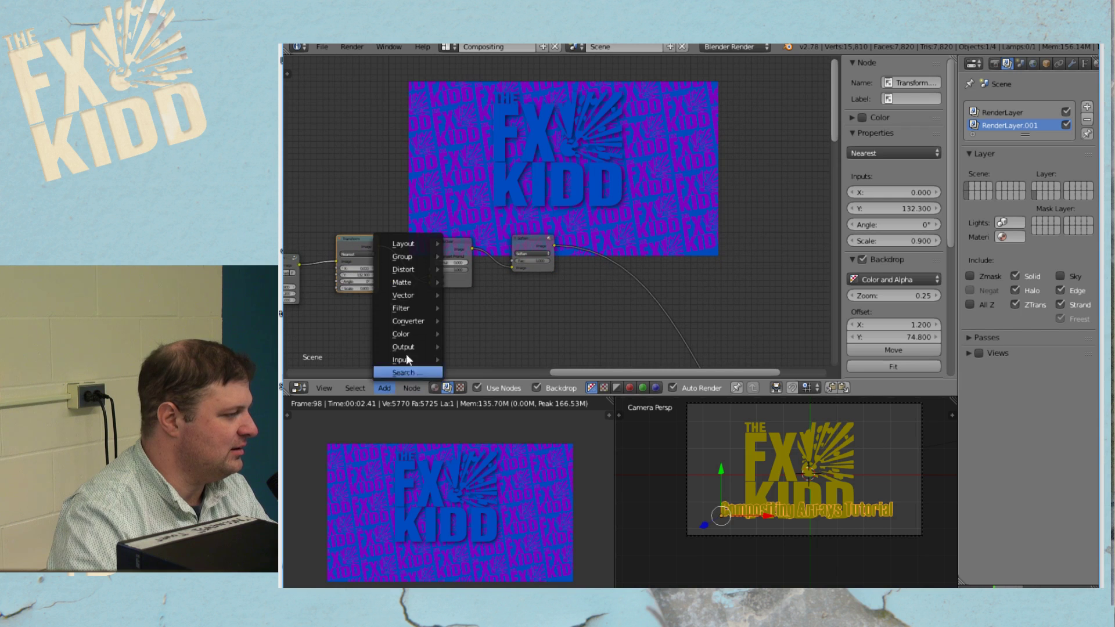
mouse_move(413, 358)
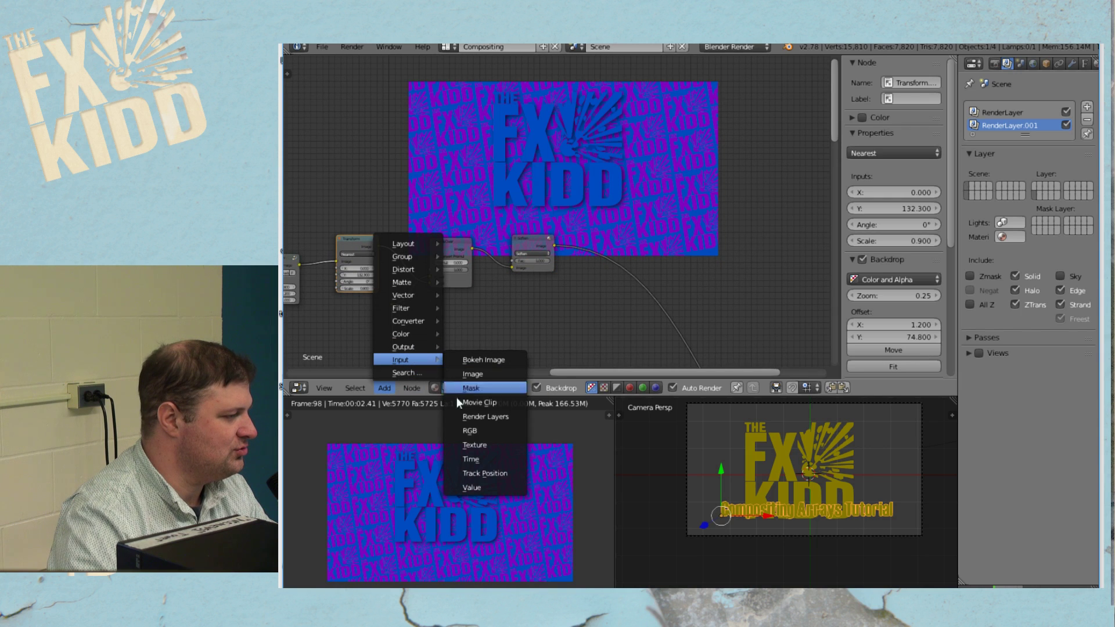
click(498, 417)
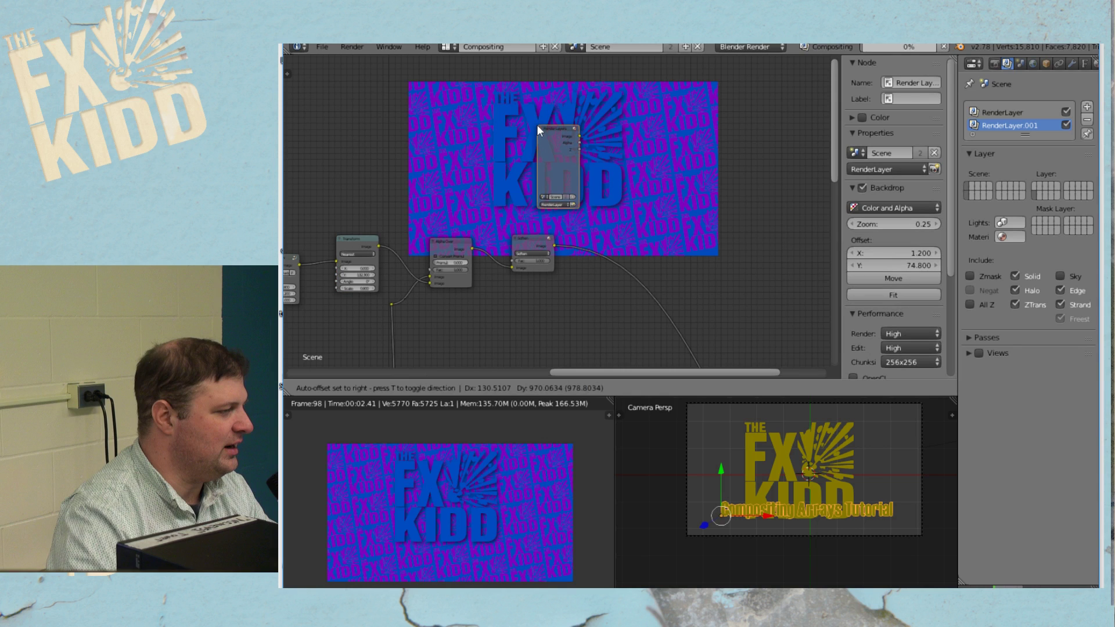
click(537, 124)
scroll(537, 124, up, 6)
click(556, 186)
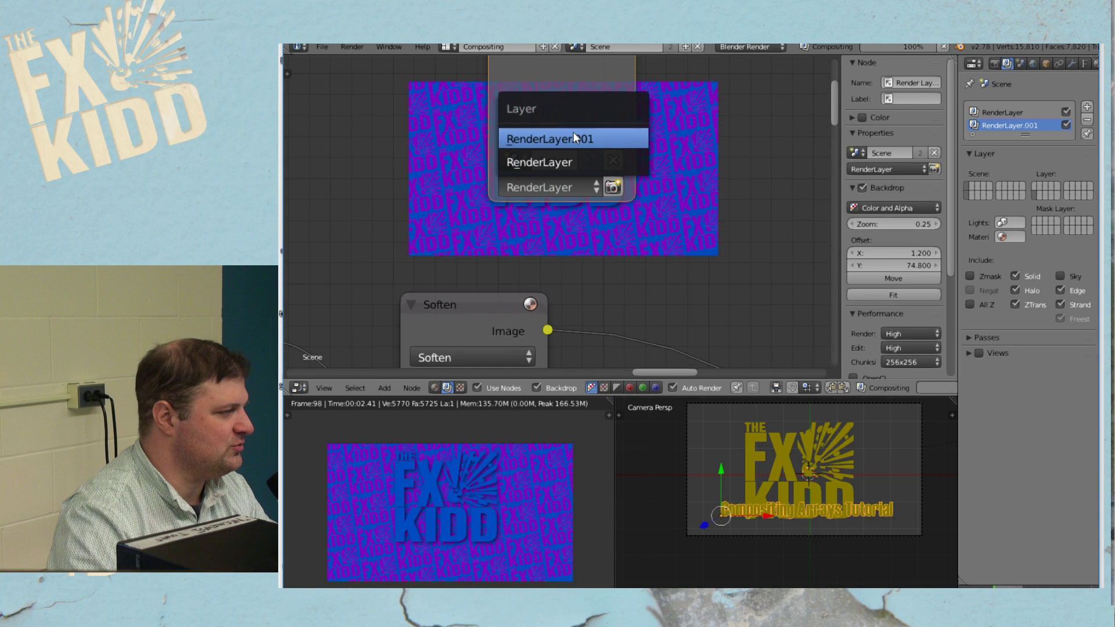
click(573, 137)
Duplicate the Alpha Over node and insert the copy into the link coming out of the Soften node
scroll(573, 138, down, 6)
click(437, 244)
key(shift+d)
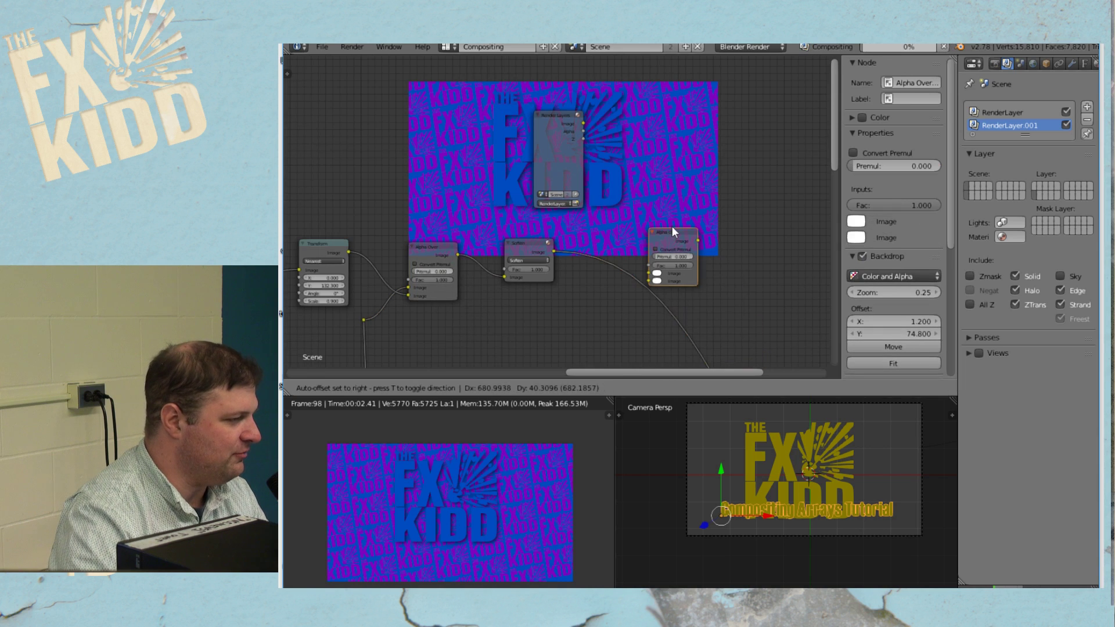
click(663, 221)
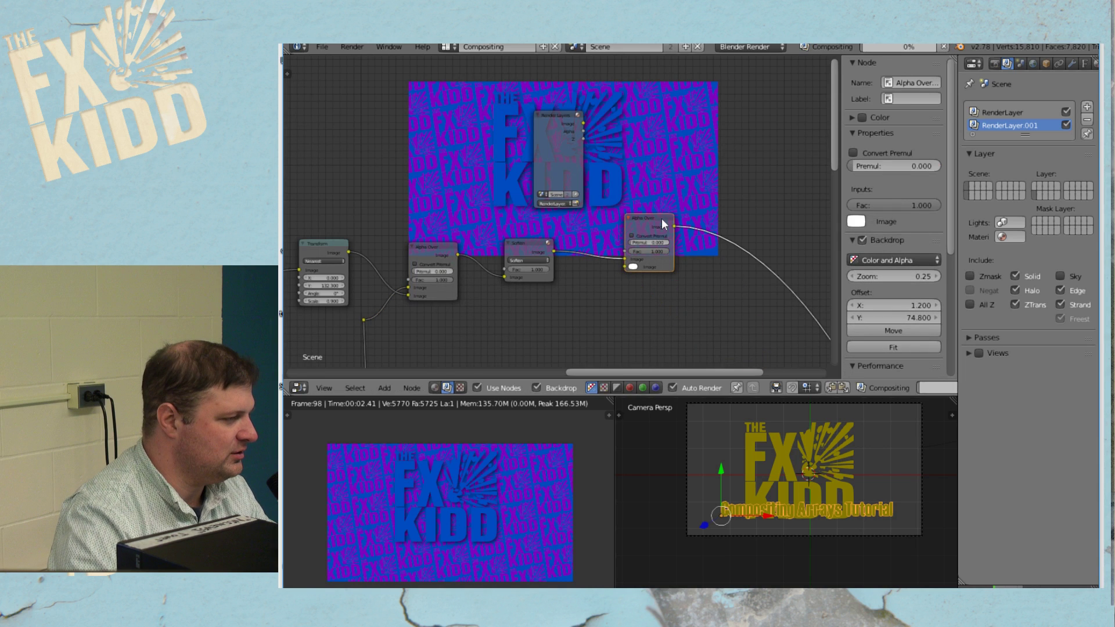
Feed the RenderLayer.001 image into the second Image input of the new Alpha Over node and render the image
drag(583, 123, 628, 265)
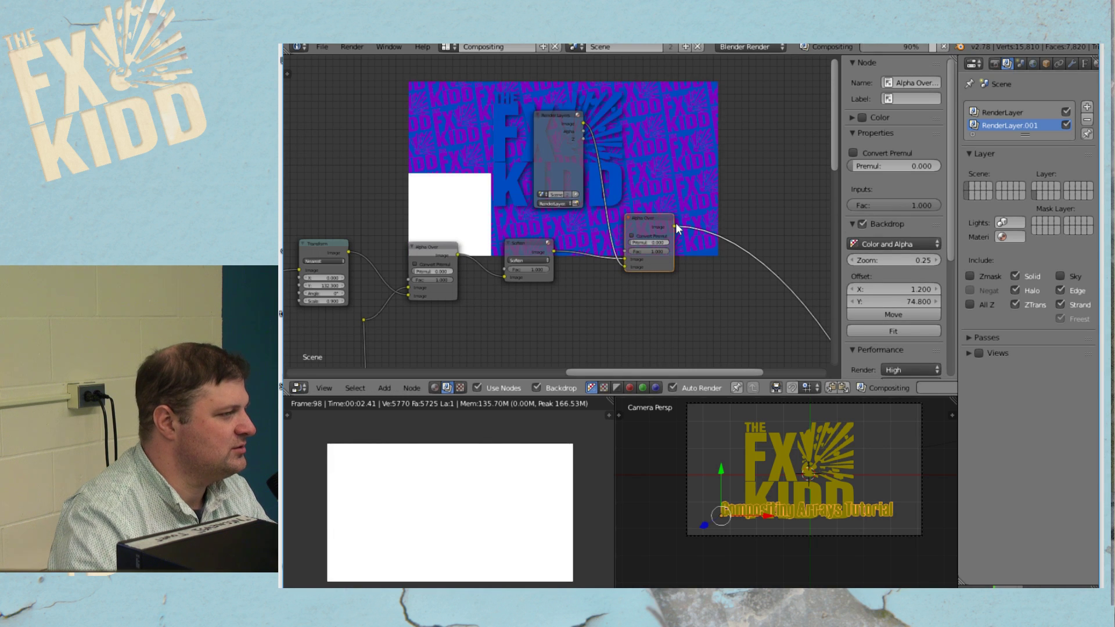
drag(625, 266, 625, 259)
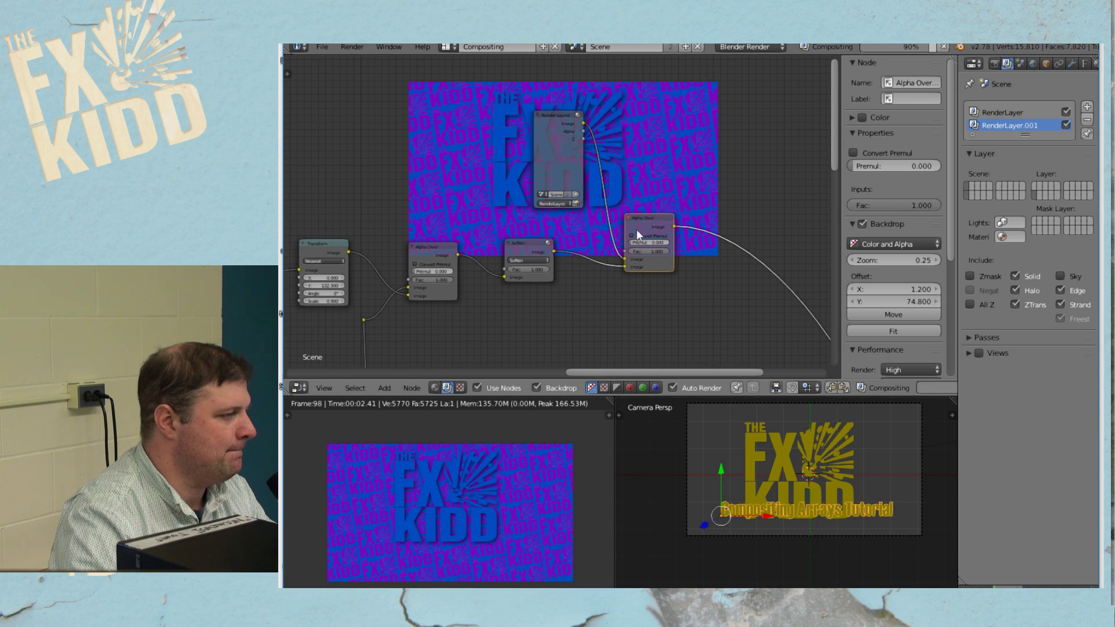
mouse_move(625, 259)
mouse_down()
mouse_move(625, 271)
mouse_move(625, 260)
mouse_up()
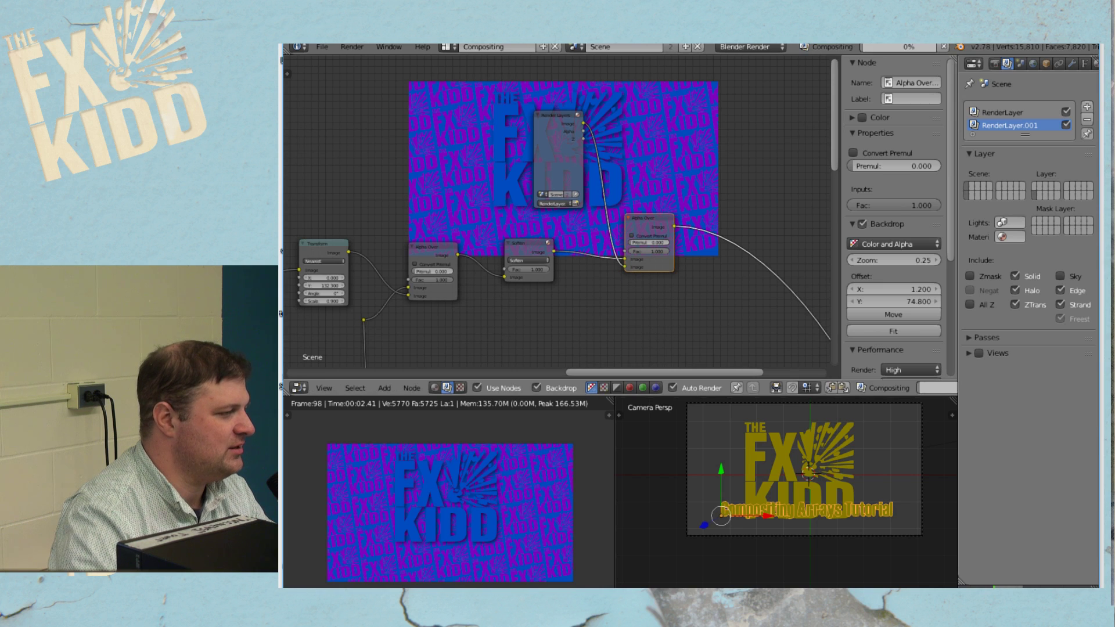
click(352, 47)
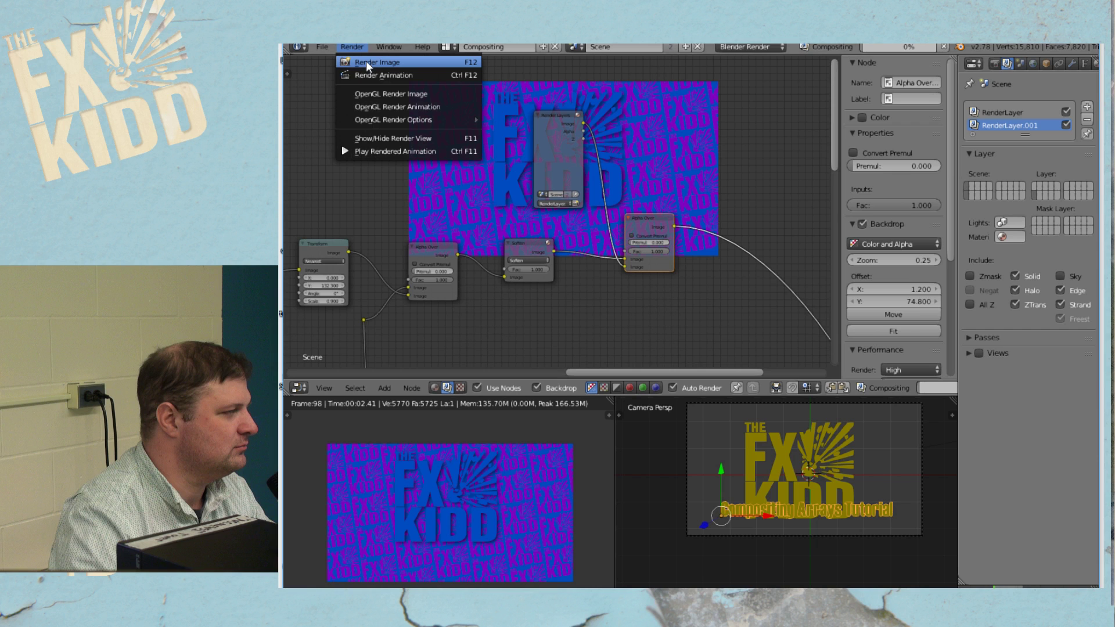
click(366, 61)
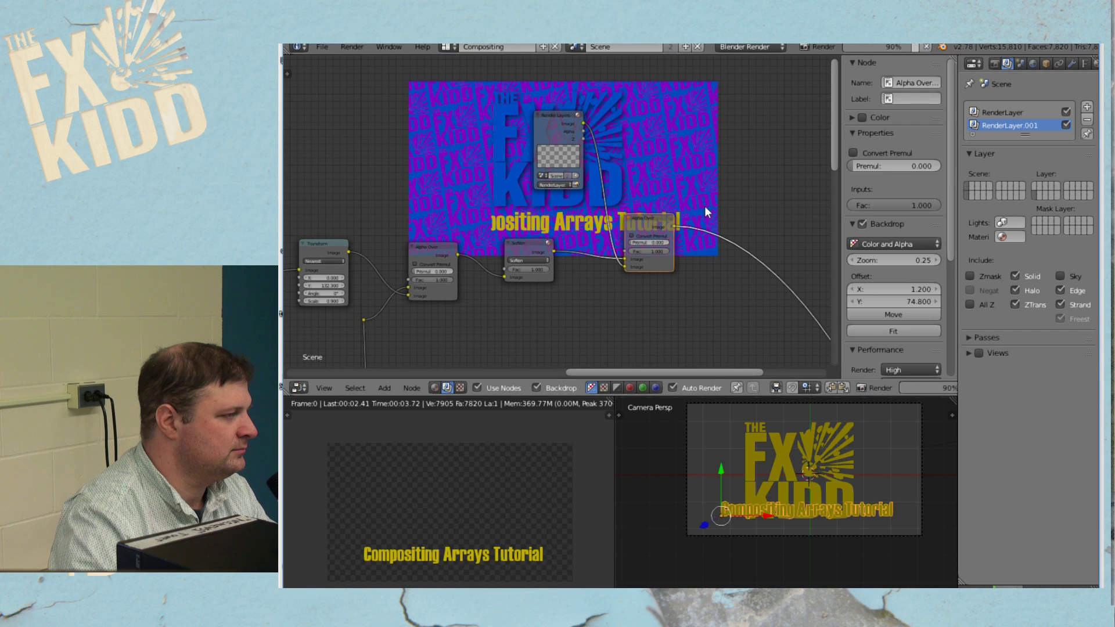
Duplicate the Drop Shadow group node and insert the copy into the link after the last Alpha Over node
ctrl+middle_drag(714, 187, 441, 149)
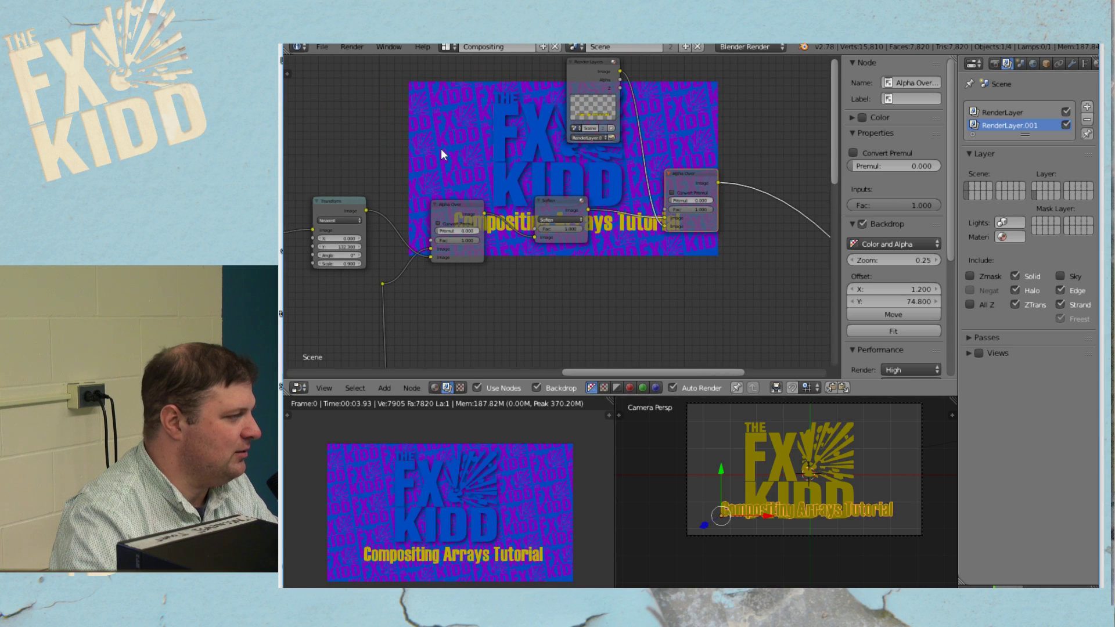
scroll(556, 179, down, 2)
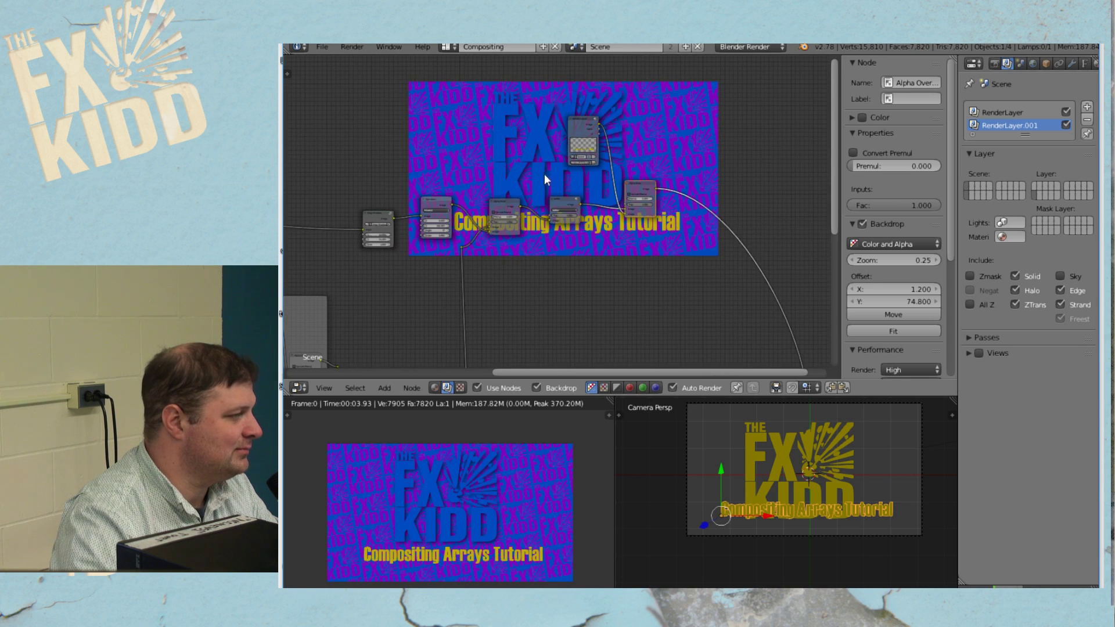
scroll(535, 161, up, 4)
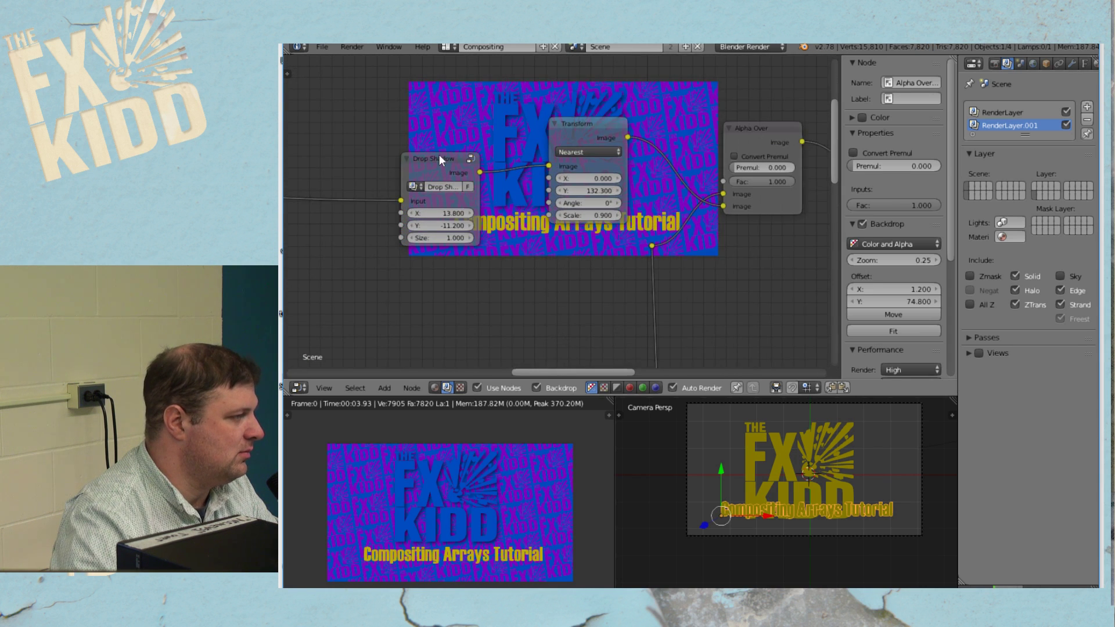
click(439, 155)
ctrl+middle_drag(475, 169, 474, 196)
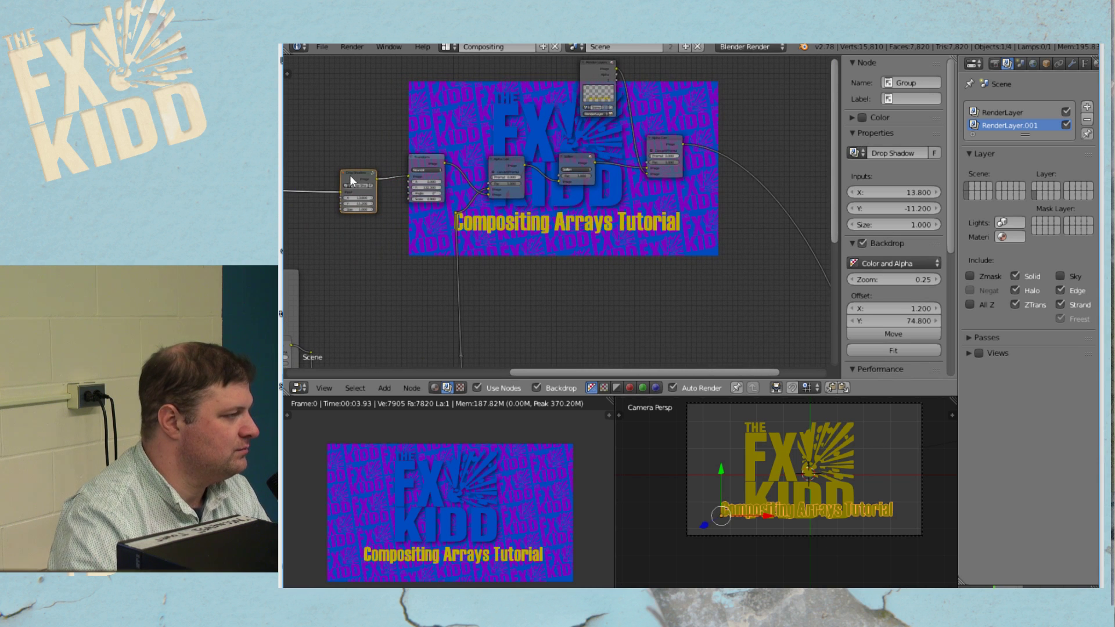
key(shift+d)
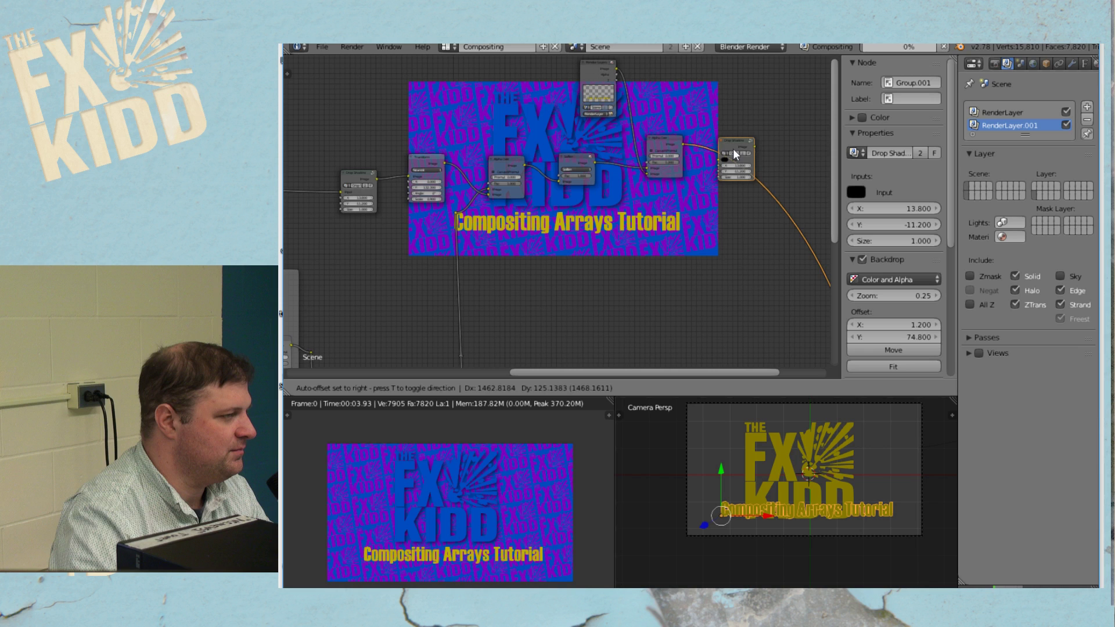
click(733, 148)
scroll(549, 250, up, 2)
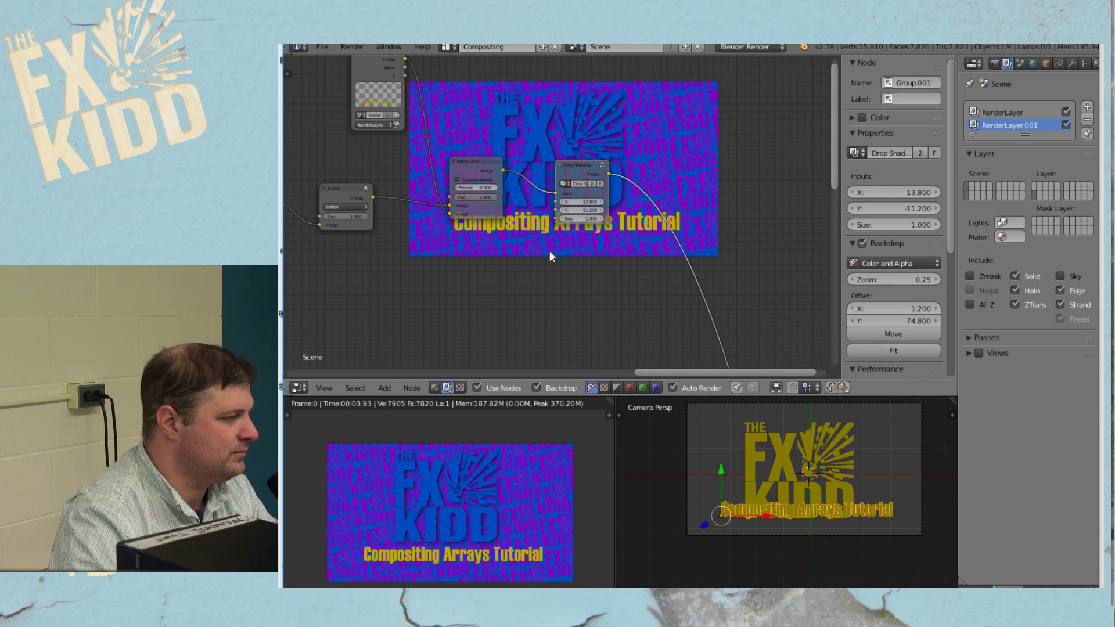
scroll(550, 251, up, 5)
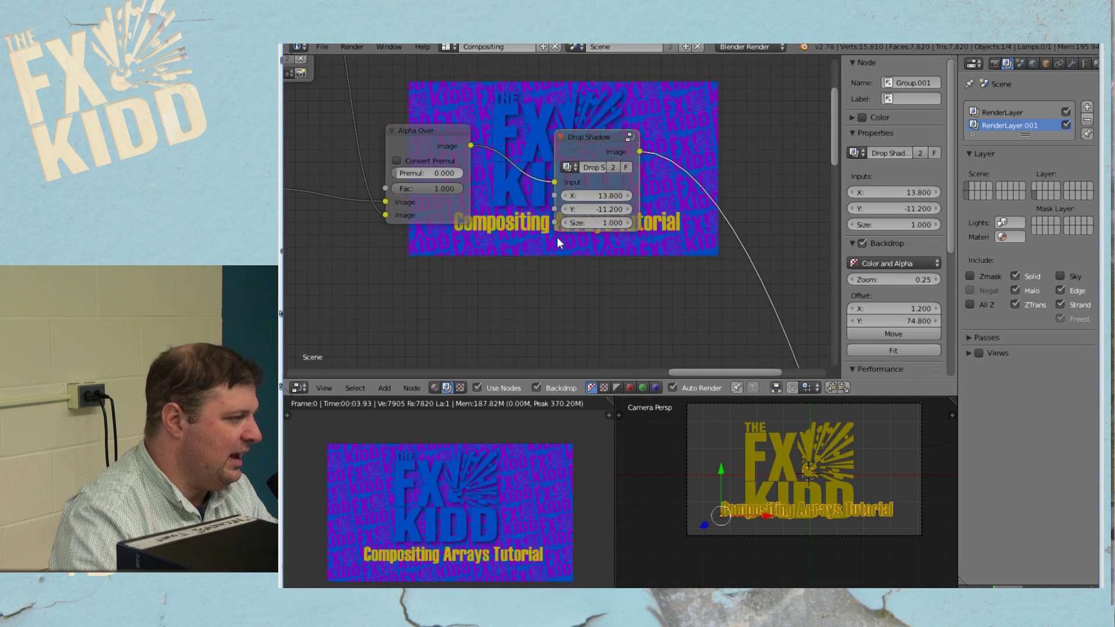
scroll(554, 234, down, 3)
middle_drag(541, 239, 519, 265)
scroll(535, 267, up, 2)
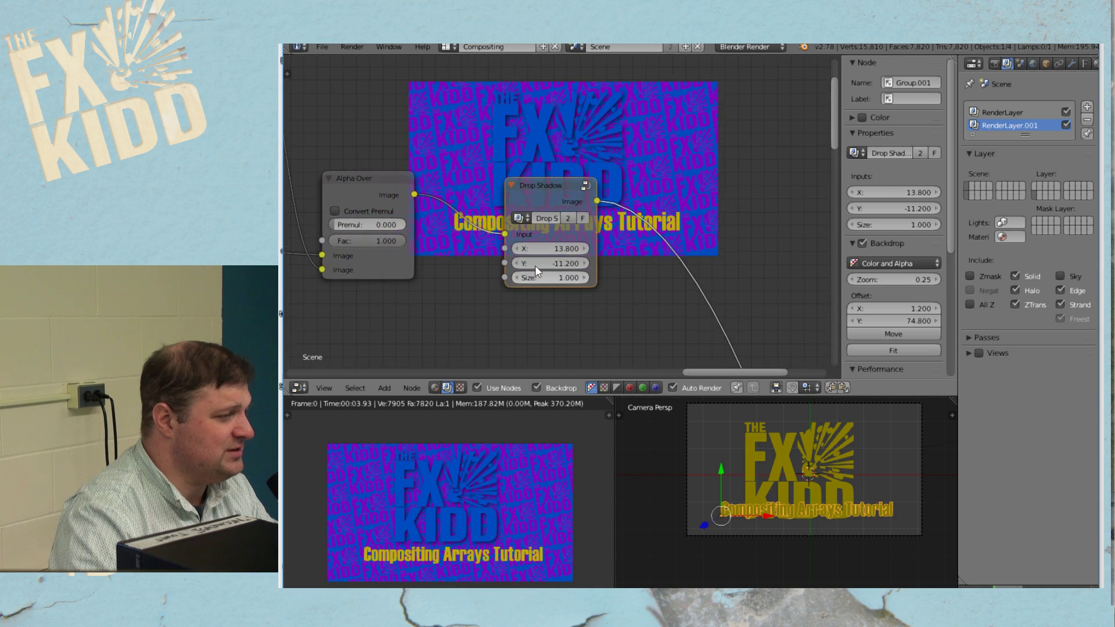
scroll(535, 267, down, 1)
Enable Edge in the render post-processing settings and render the image again
click(995, 63)
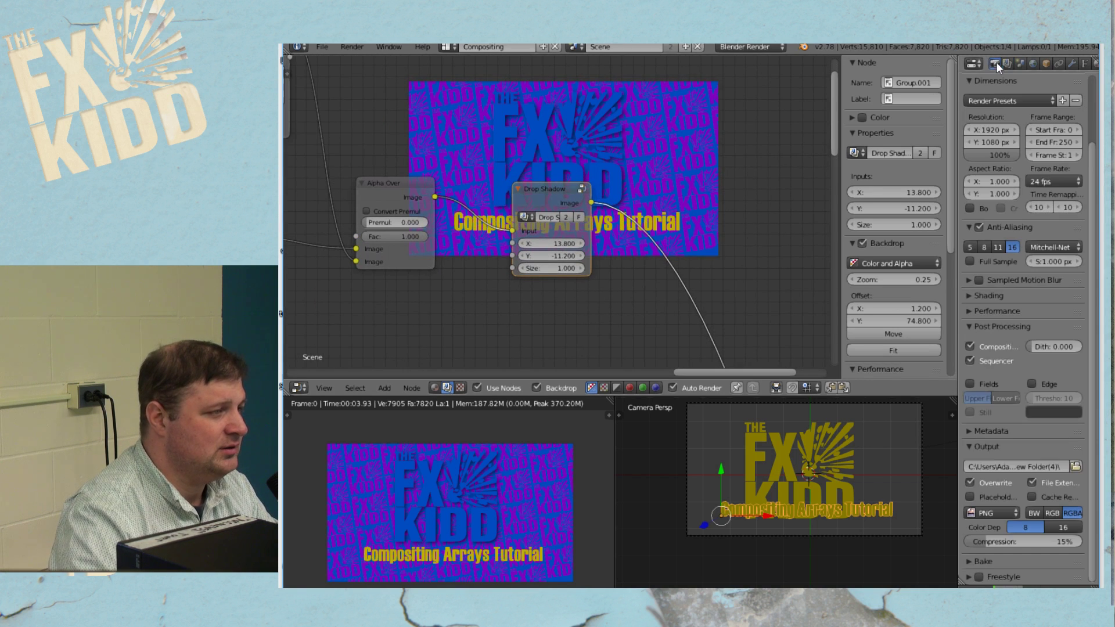
scroll(1048, 429, up, 3)
scroll(1050, 427, down, 3)
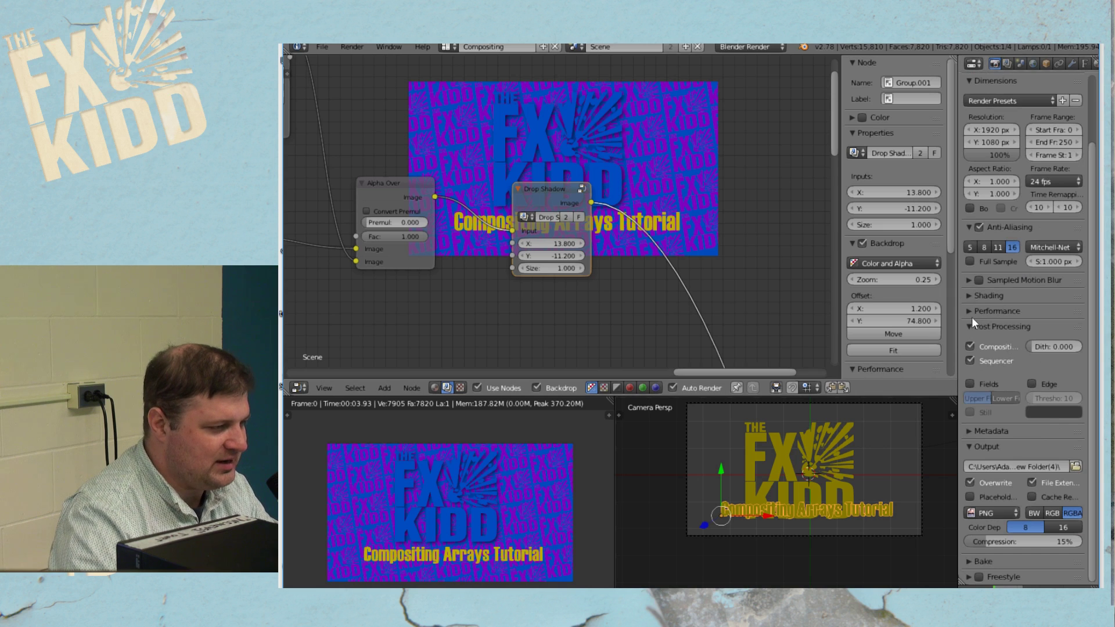
click(1031, 384)
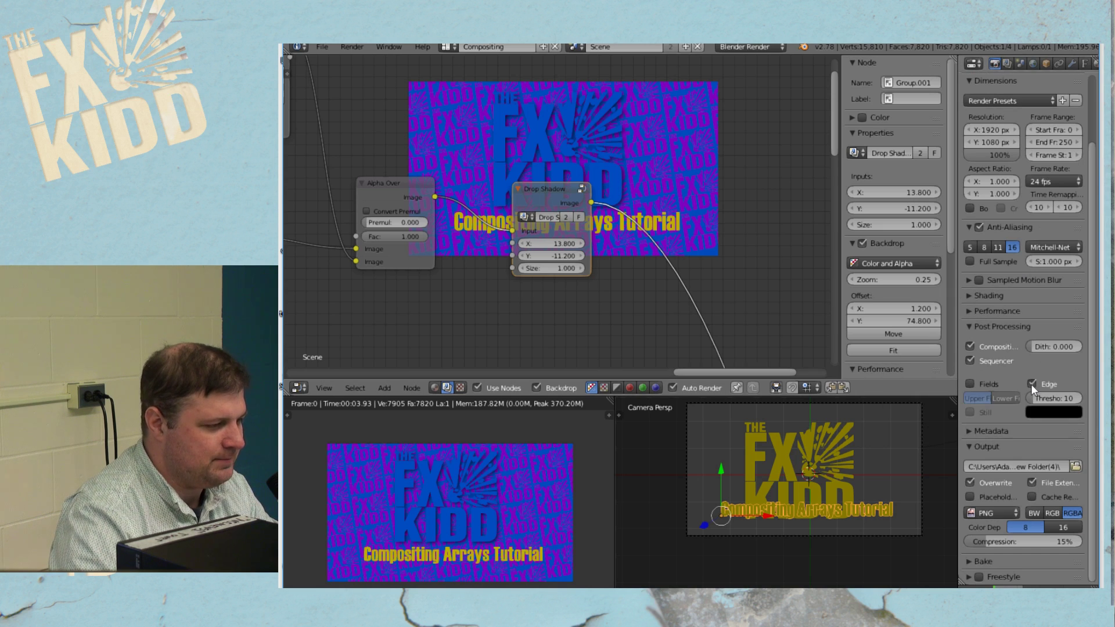
click(353, 46)
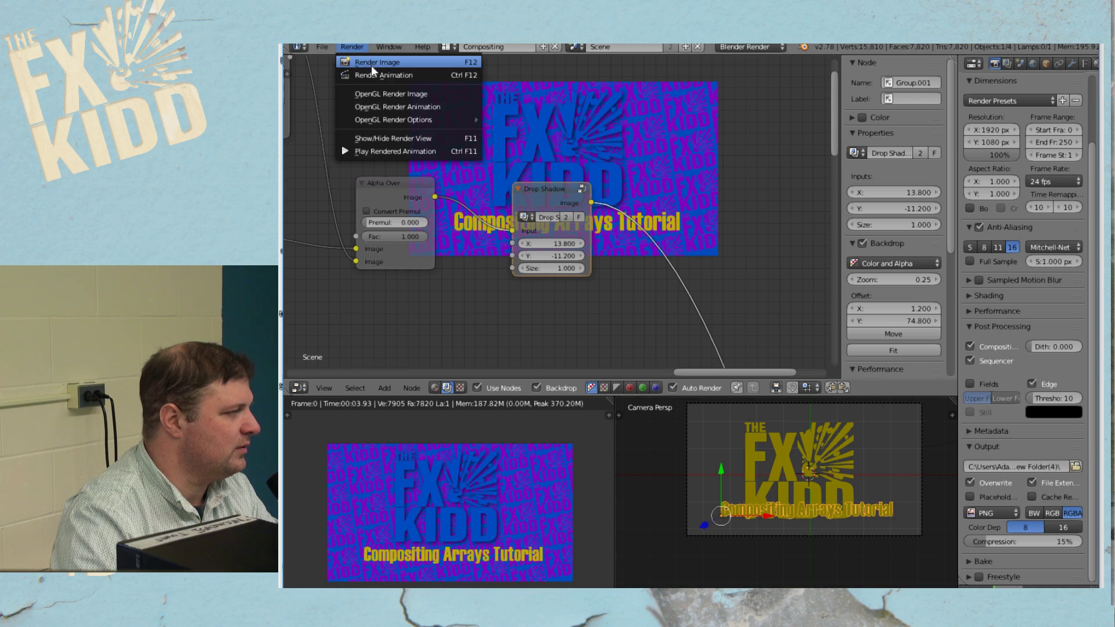
click(372, 64)
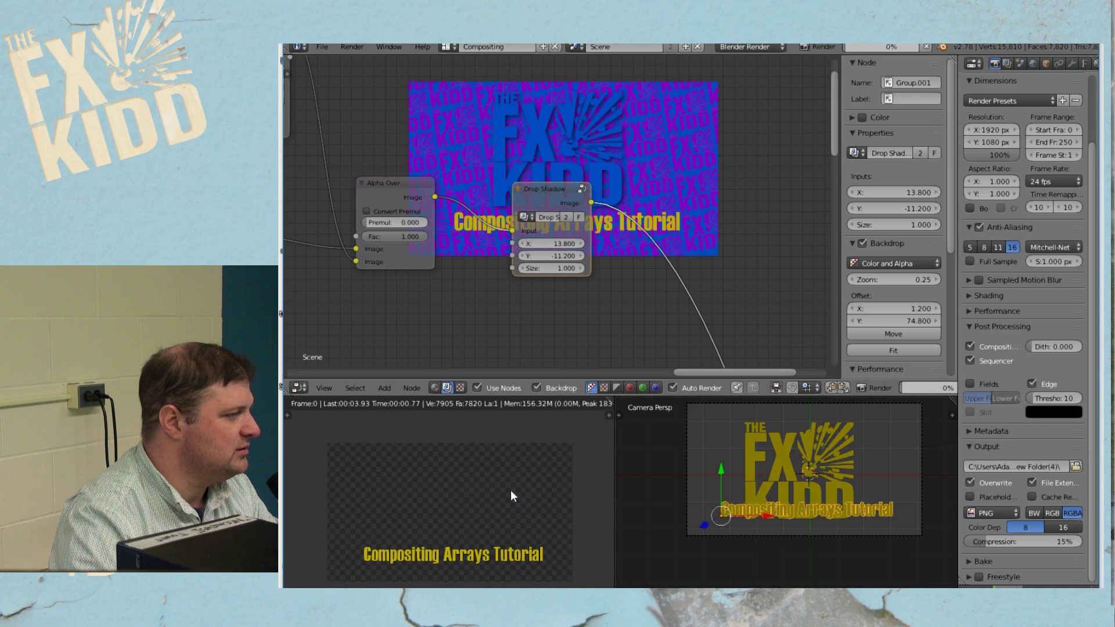
Examine the edge outlines on the logo, pattern and title text in the rendered image
scroll(510, 491, up, 3)
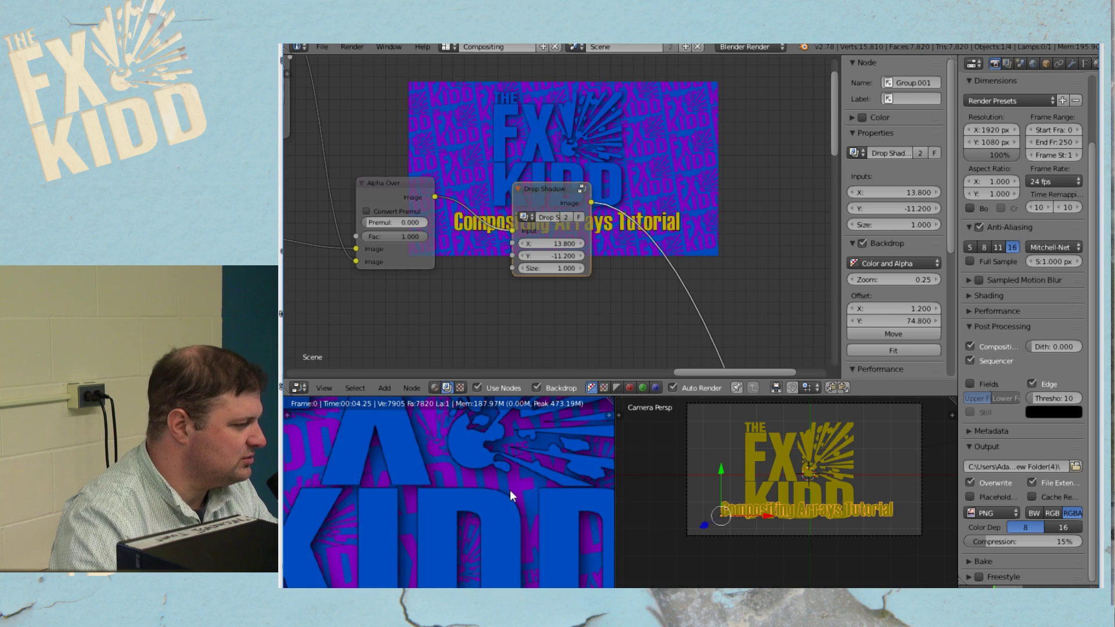
middle_drag(564, 498, 470, 441)
scroll(507, 465, up, 6)
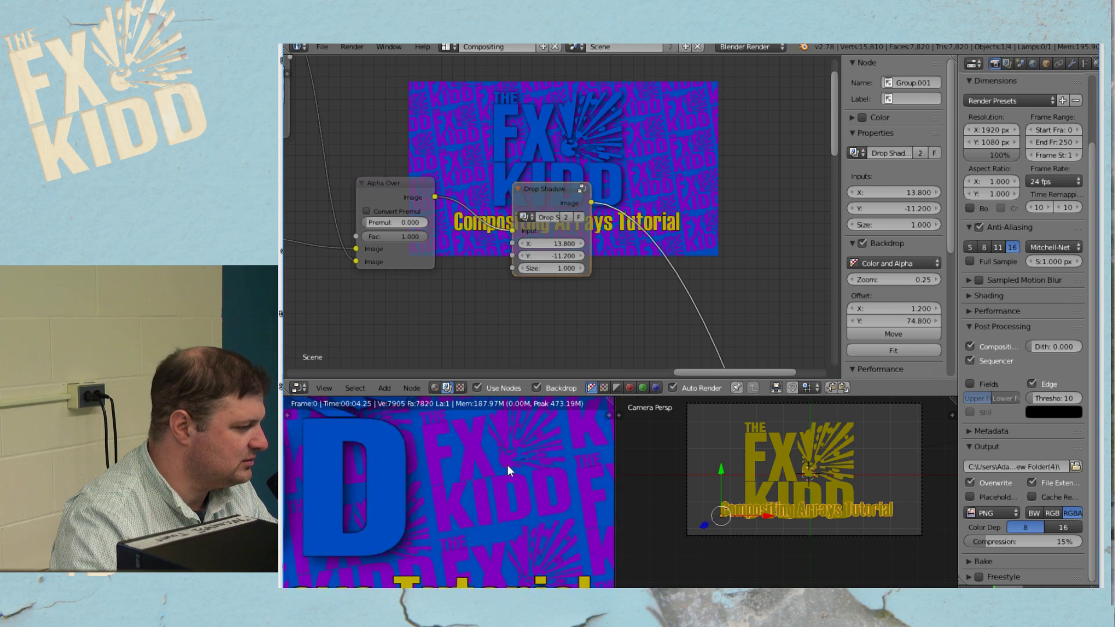
scroll(507, 465, down, 3)
scroll(507, 465, down, 2)
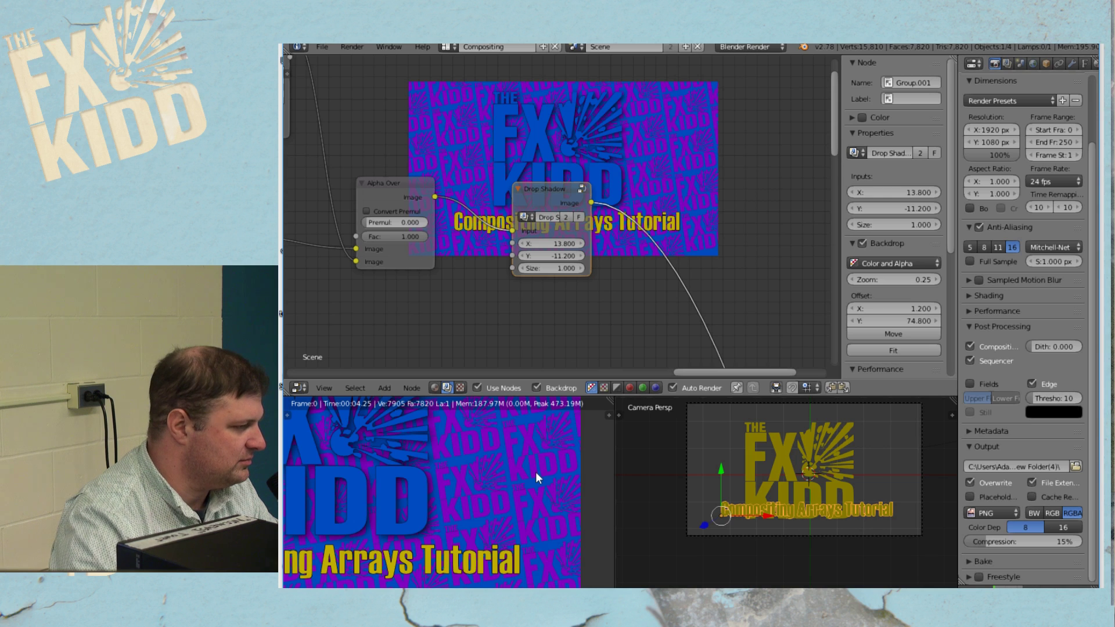
scroll(536, 472, down, 2)
middle_drag(536, 472, 587, 506)
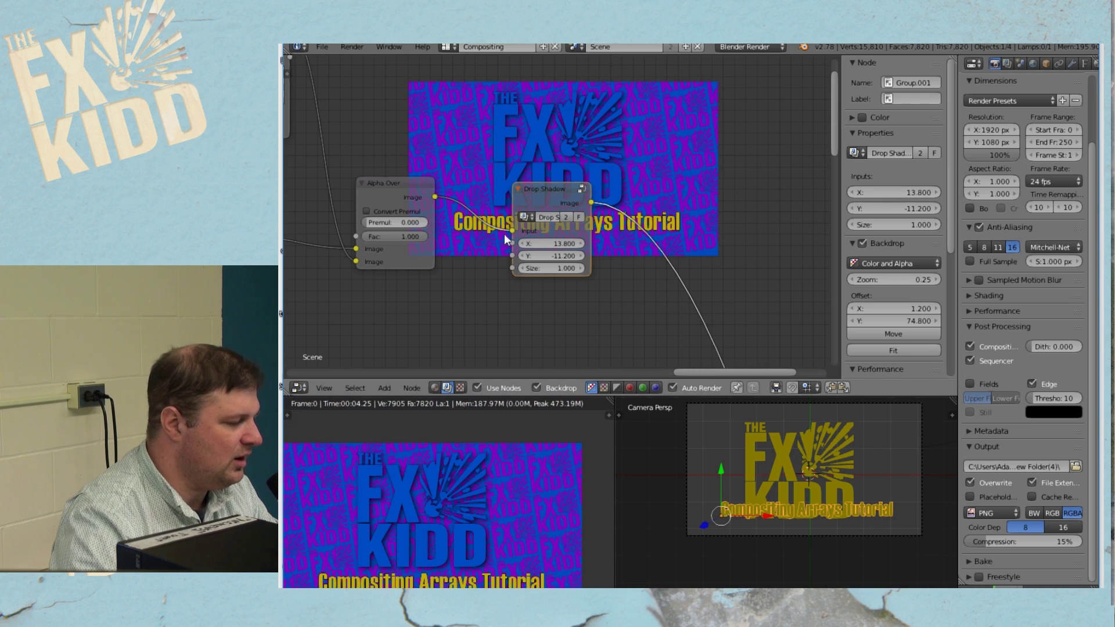